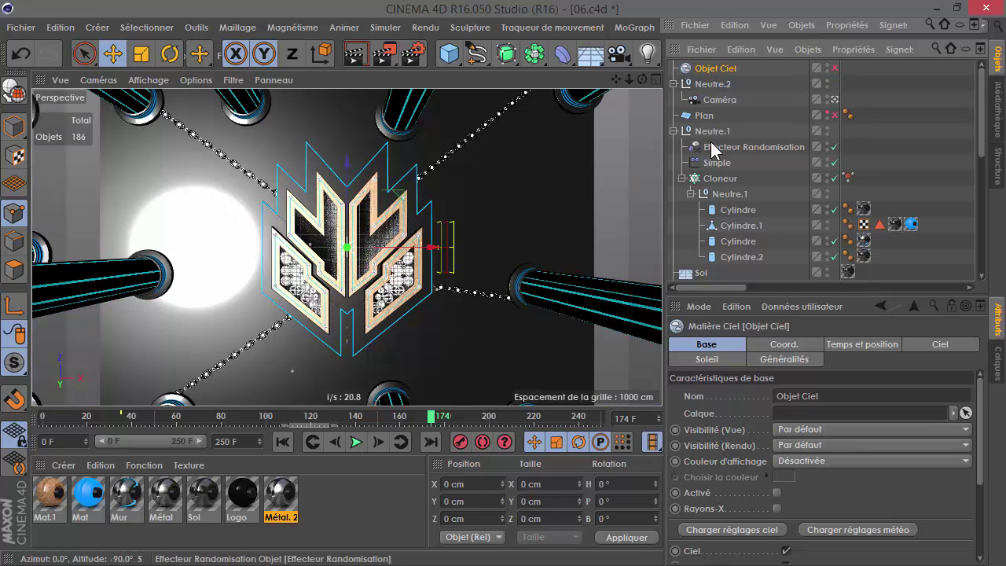
Collapse the Cloneur, Neutre.1 and Neutre groups in the object hierarchy
left_click(682, 179)
left_click(674, 131)
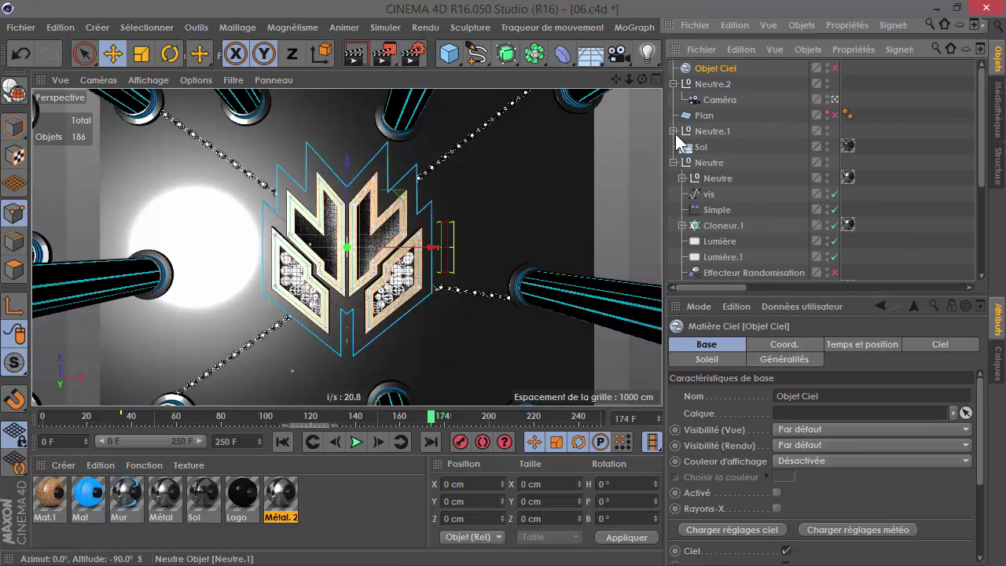
left_click(673, 163)
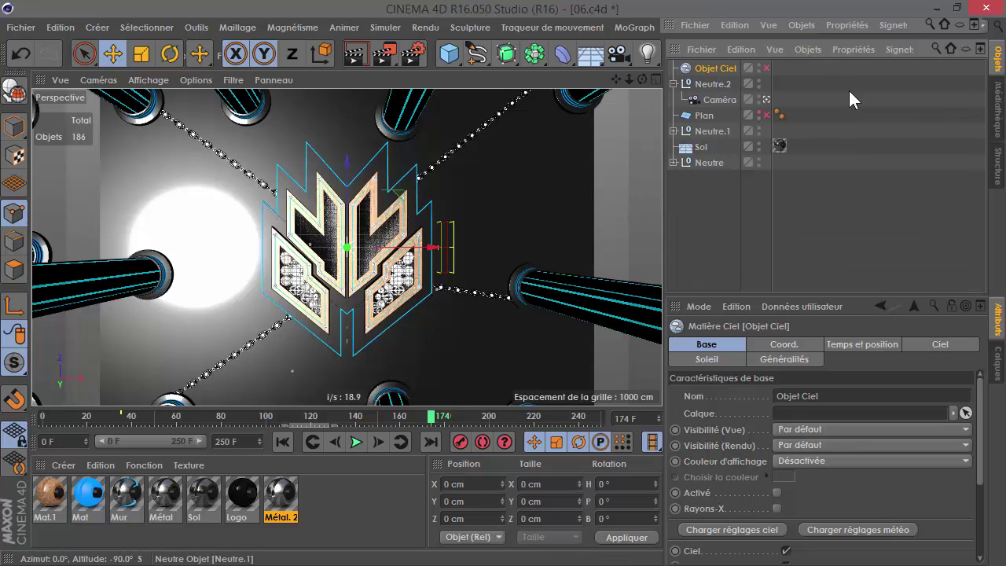
Show the object-type filter list and use it to select all the Lumière objects in the scene
left_click(966, 49)
left_click(678, 82)
left_click(677, 81)
left_click(678, 69)
scroll(768, 109, "down", 4)
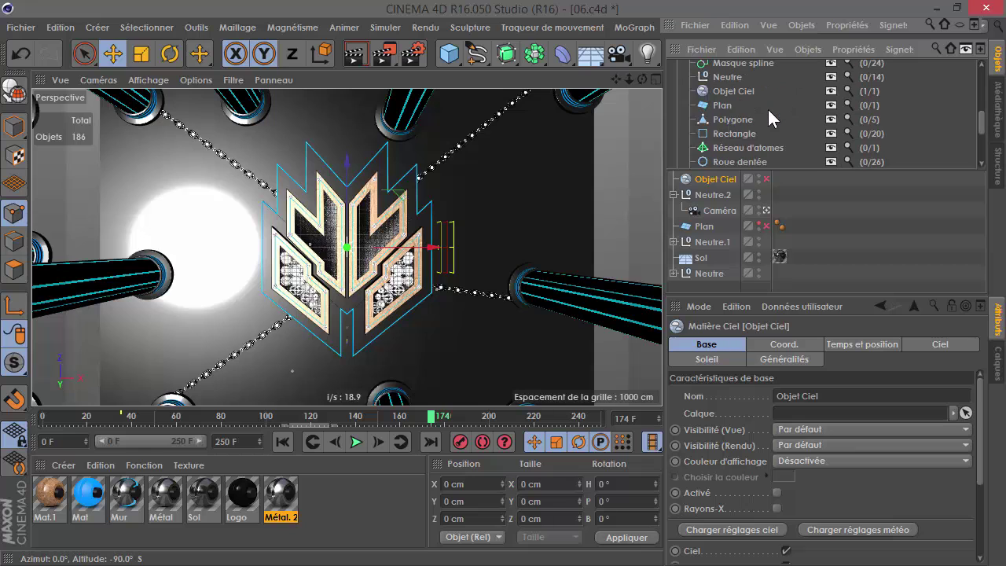
scroll(735, 91, "up", 2)
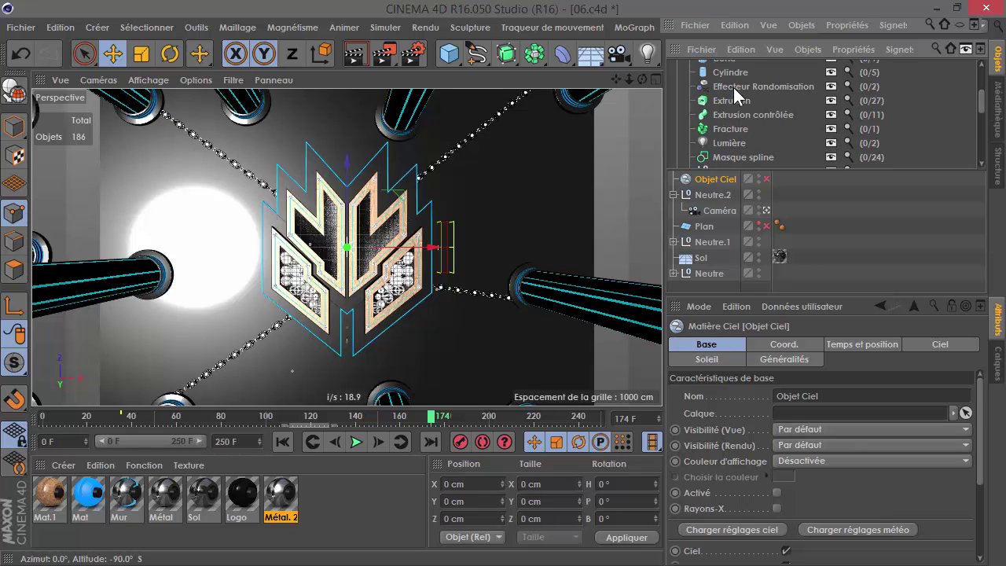
left_click(731, 143)
scroll(718, 255, "down", 5)
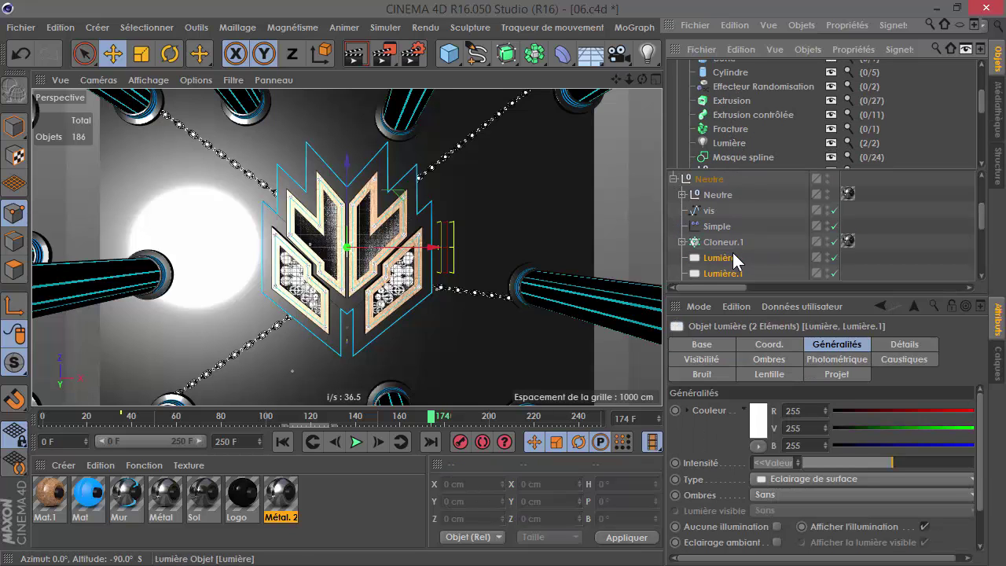
Select Lumière.1 and examine its placement above the columns from several angles
scroll(742, 261, "down", 2)
scroll(750, 242, "up", 2)
left_click(729, 273)
left_click_drag(642, 79, 652, 85)
left_click_drag(351, 222, 382, 142, "alt")
scroll(346, 250, "down", 6)
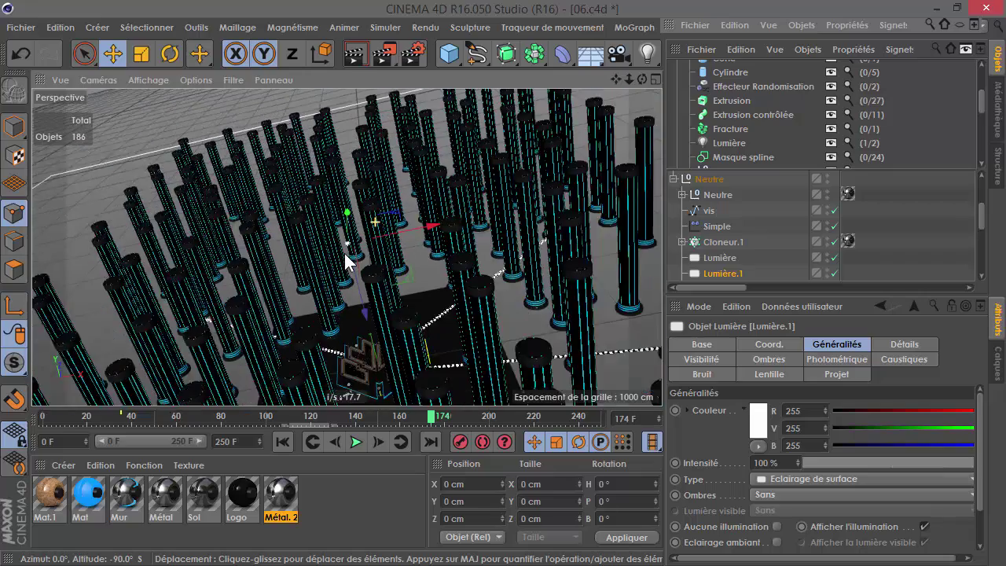
scroll(345, 253, "down", 2)
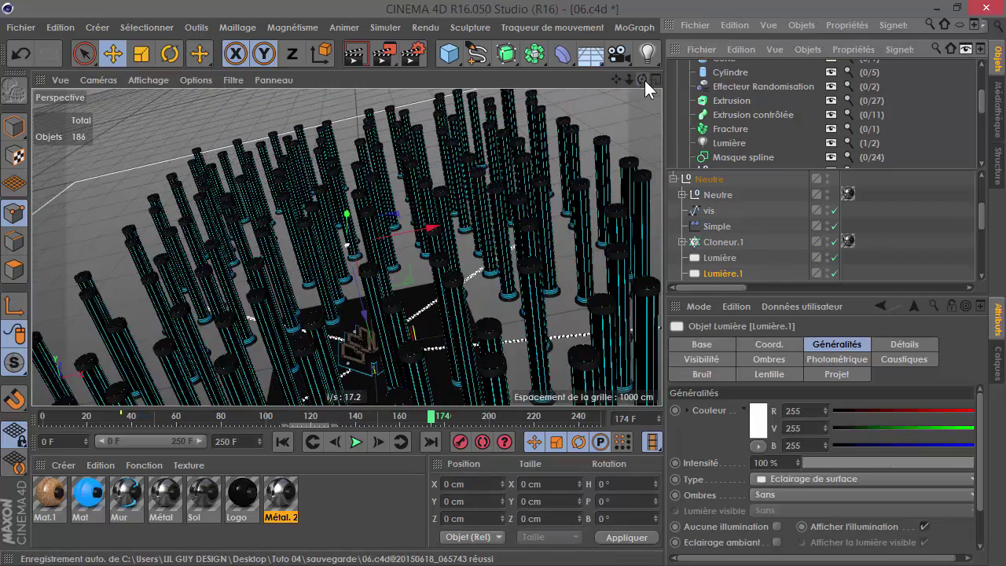
left_click_drag(644, 80, 509, 119)
scroll(338, 227, "down", 6)
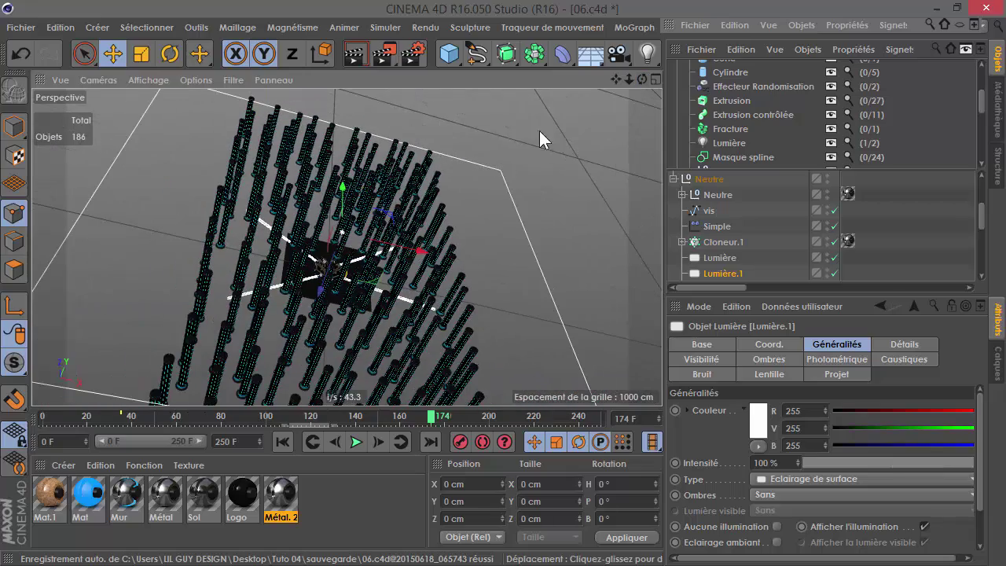
Compare the placement and settings of the area lights Lumière and Lumière.1
left_click_drag(642, 79, 644, 92)
left_click(674, 260)
scroll(415, 313, "down", 3)
scroll(401, 268, "up", 3)
left_click(705, 273)
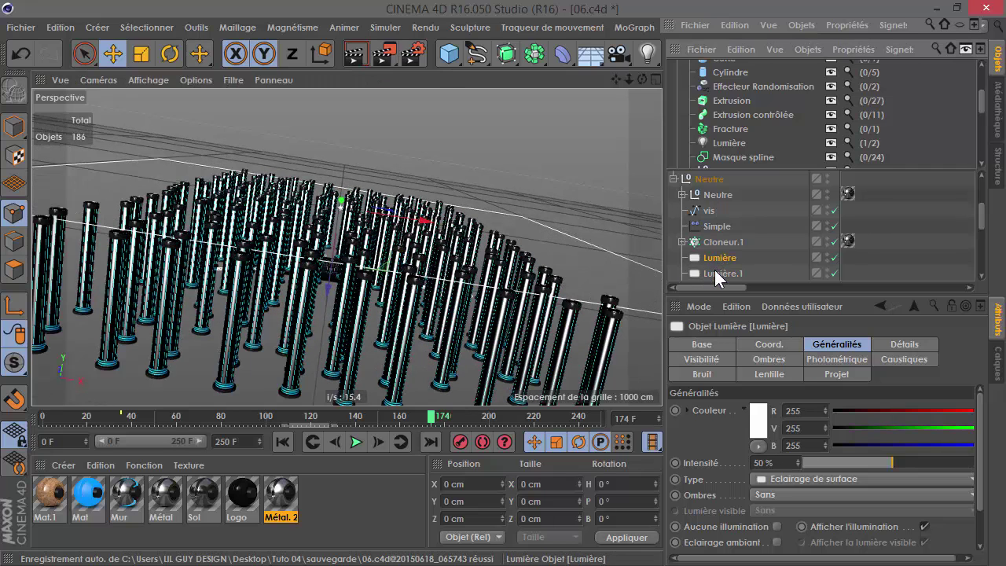
left_click_drag(322, 278, 383, 275)
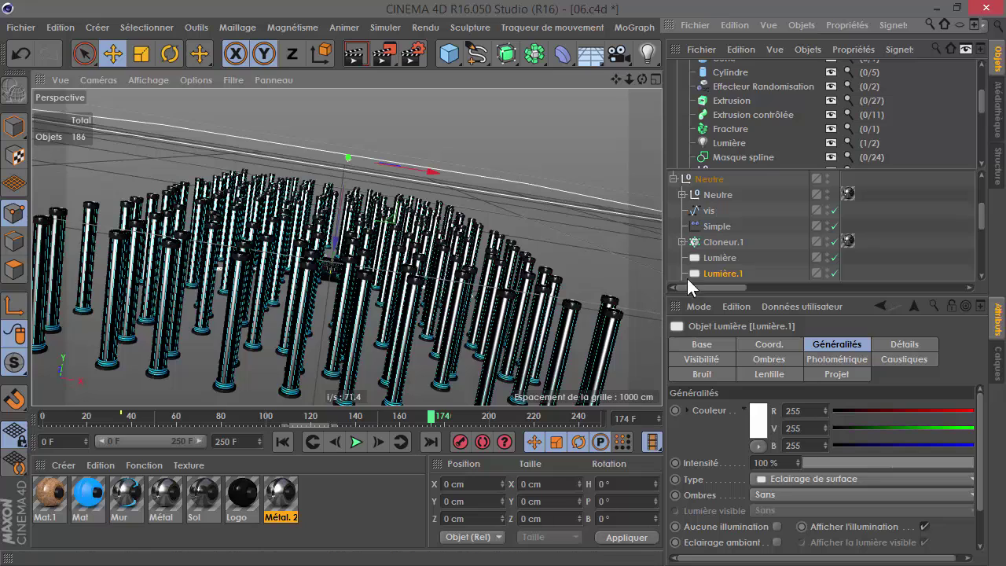
left_click(715, 259)
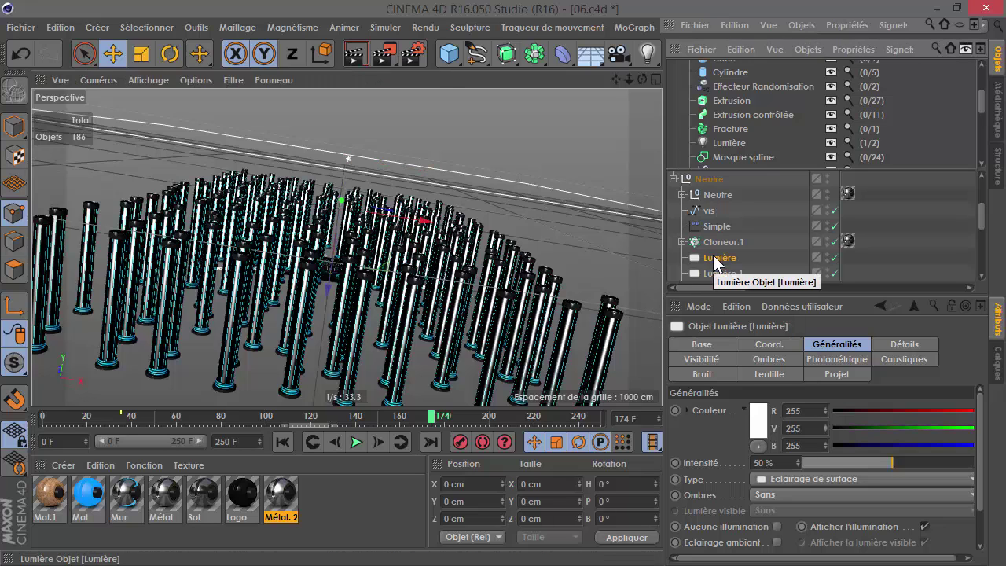
left_click(719, 274)
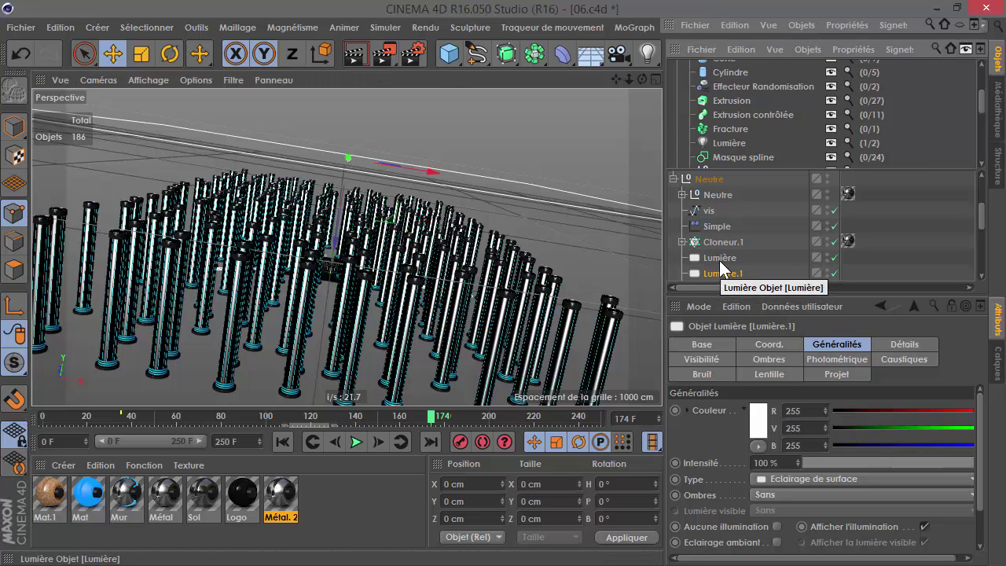
left_click(719, 260)
left_click(717, 272)
Delete the area light Lumière from the Neutre group
left_click(718, 260)
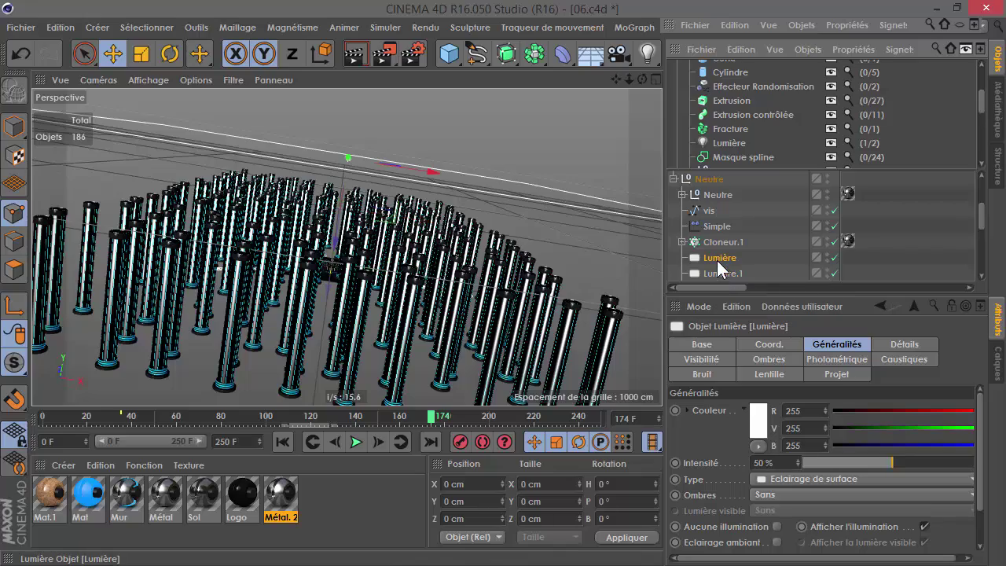
left_click(651, 79)
left_click_drag(643, 79, 479, 142)
left_click(742, 49)
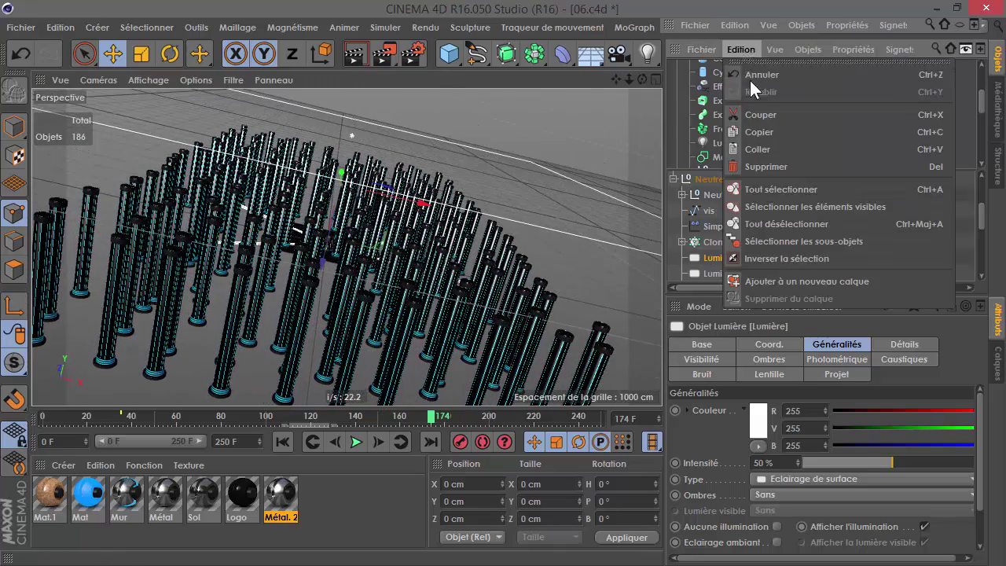
left_click(760, 163)
Lower Lumière.1 by about 1165 cm and set its shadows to Masques d'ombres (ombres diffuses)
left_click(700, 257)
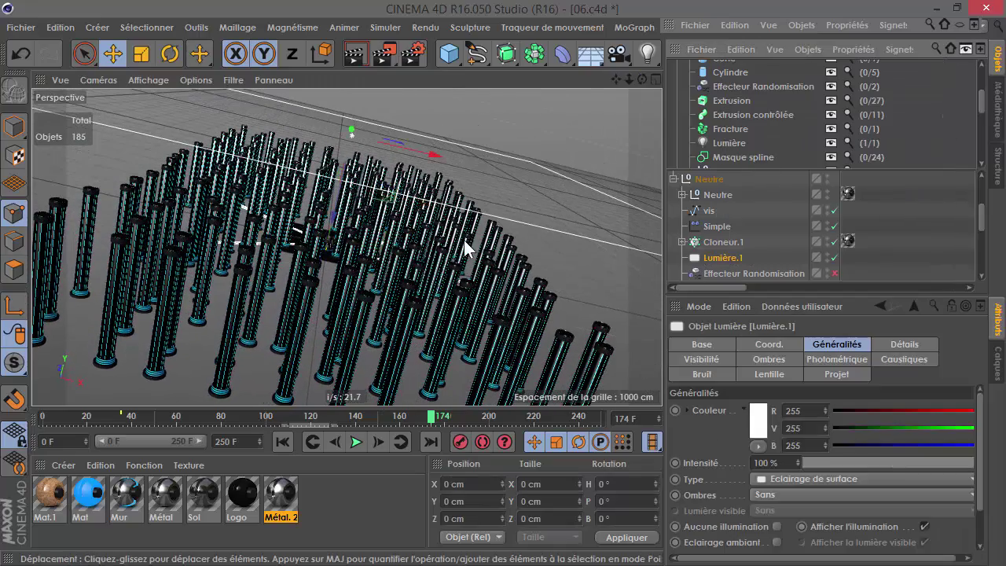
left_click_drag(322, 270, 318, 284)
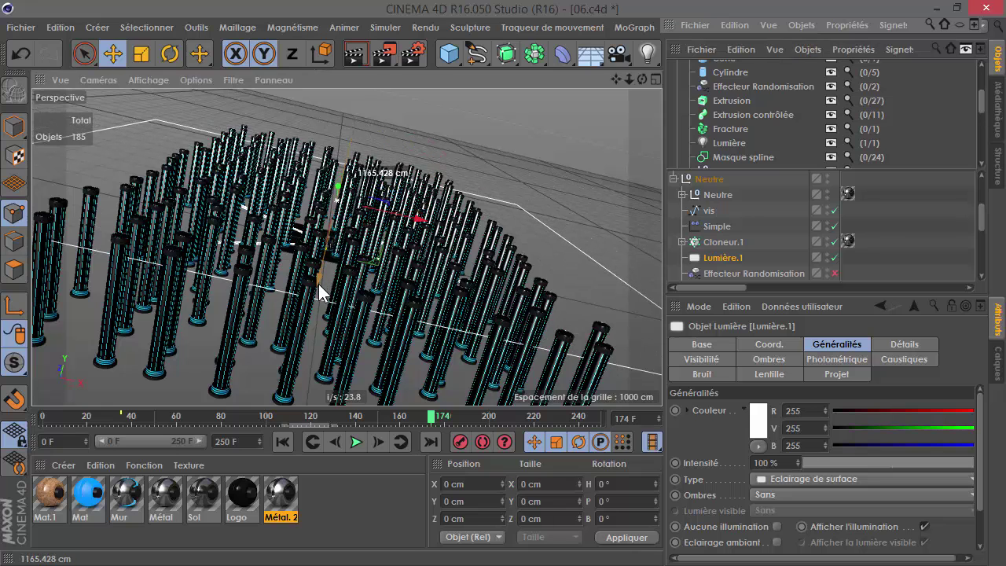
left_click(778, 495)
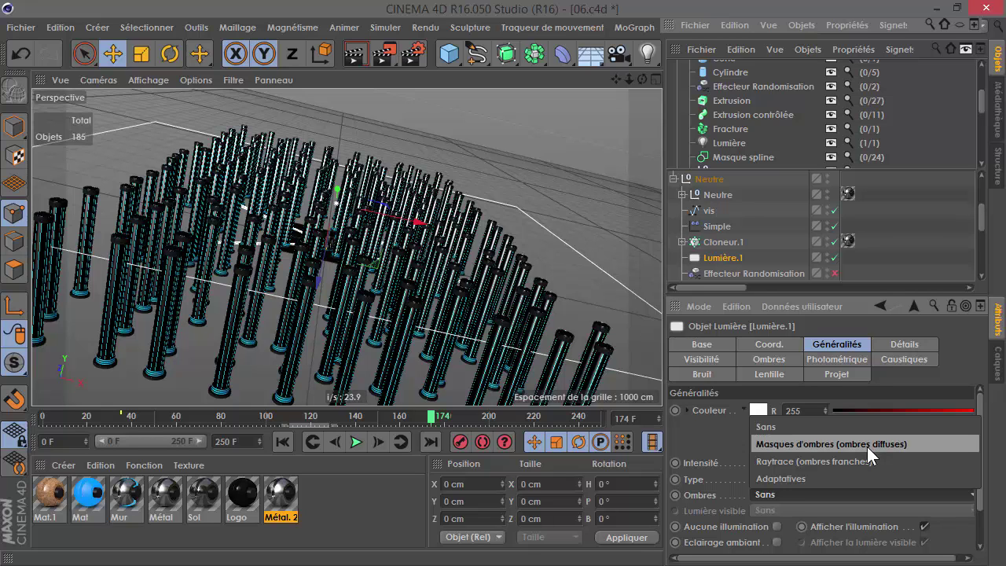
left_click(818, 445)
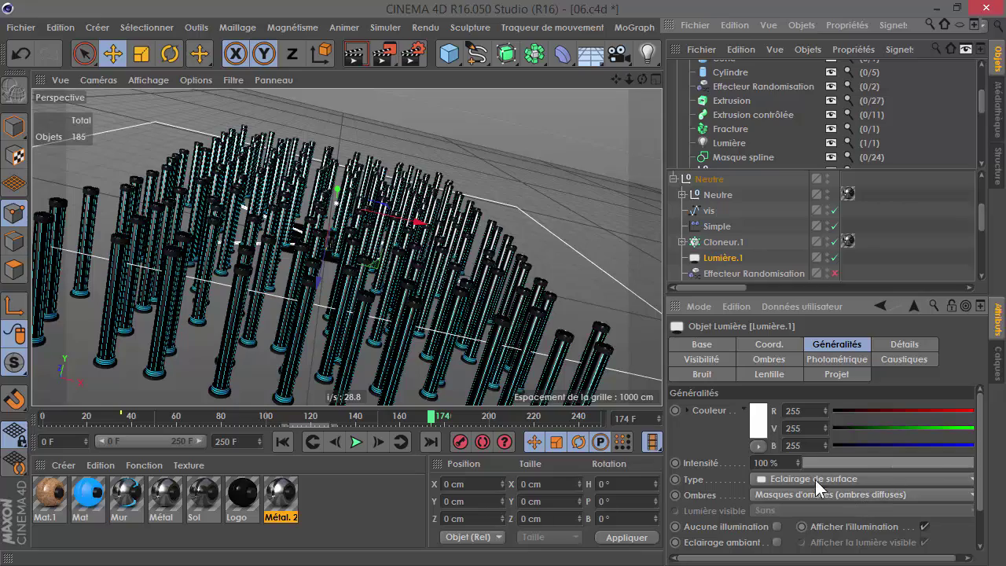
Set the shadow map resolution of Lumière.1 to 750x750
mouse_move(628, 79)
left_mouse_down()
mouse_move(660, 87)
mouse_move(629, 84)
mouse_move(641, 87)
left_mouse_up()
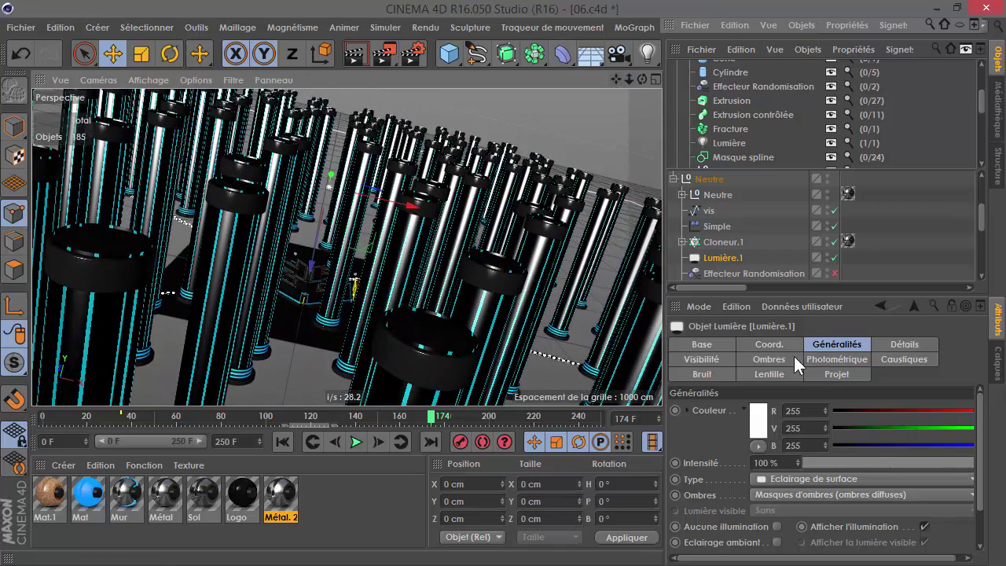
left_click(771, 359)
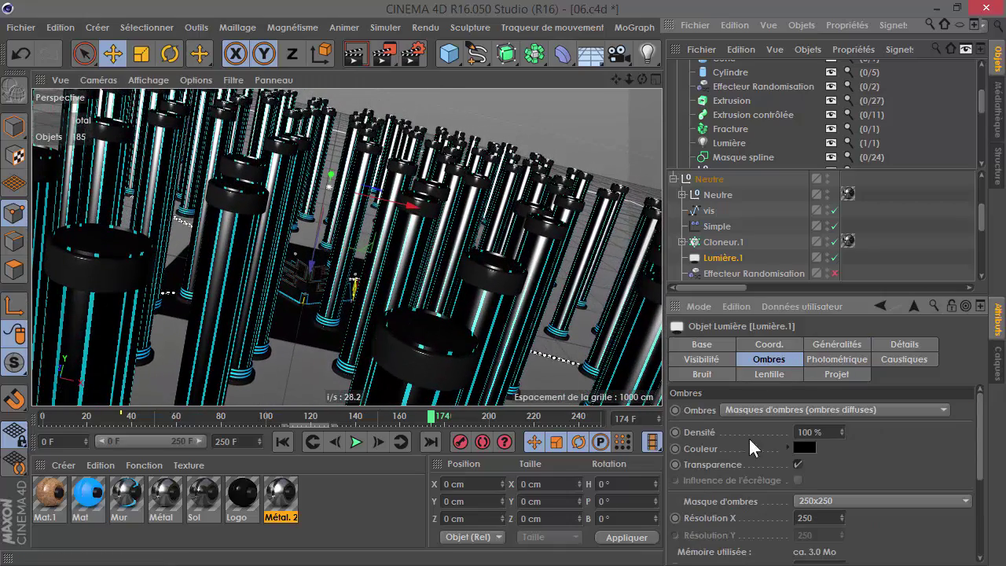
scroll(844, 415, "down", 3)
left_click(835, 414)
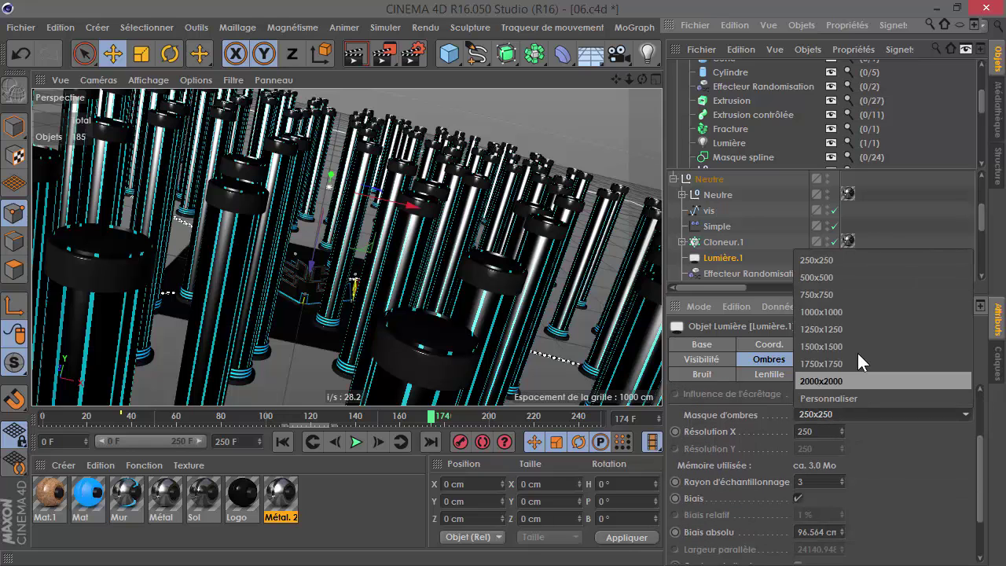
left_click(861, 294)
scroll(892, 393, "up", 3)
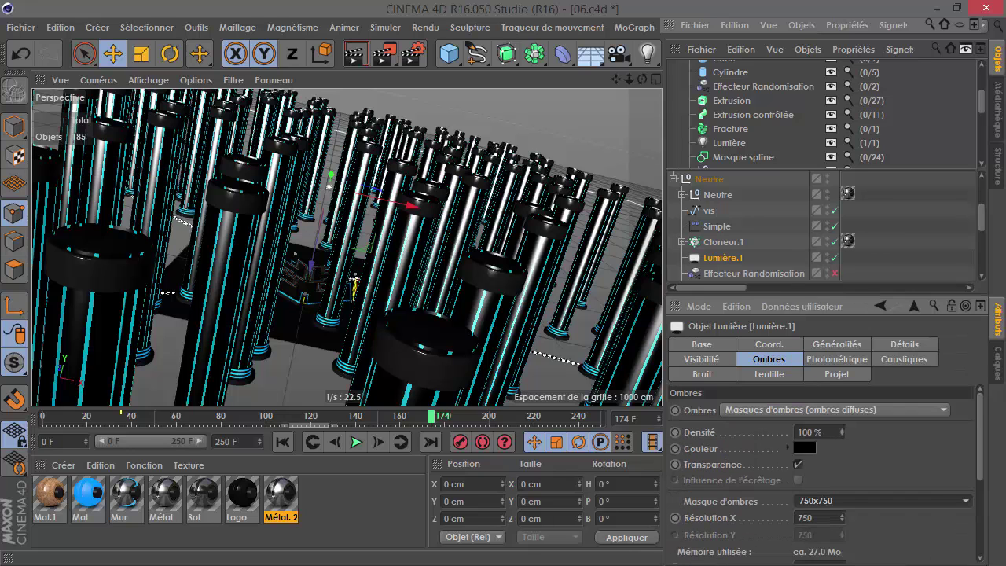
In the render settings, set the Physique renderer's sampling quality to Faible
left_click_drag(633, 78, 613, 78)
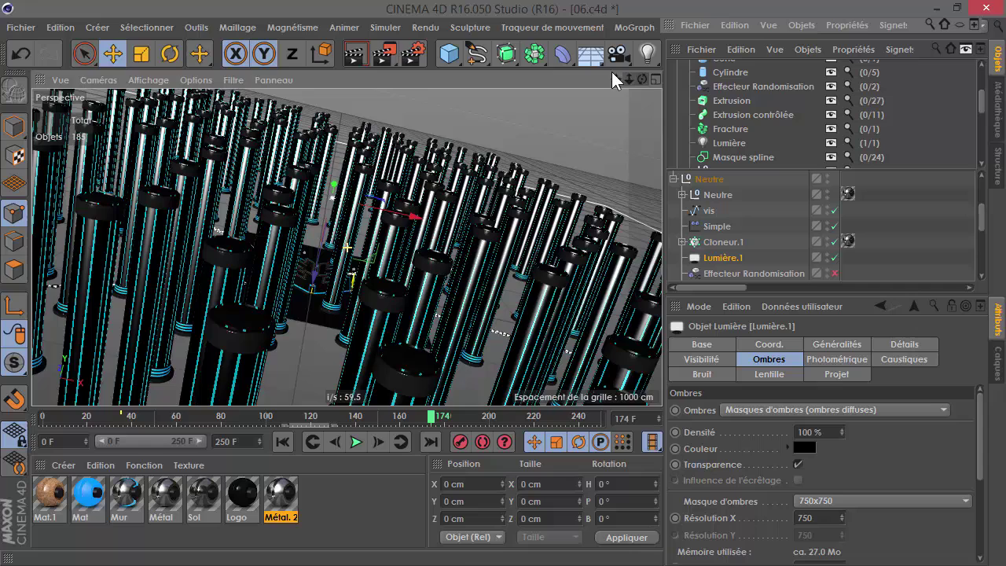
left_click(413, 53)
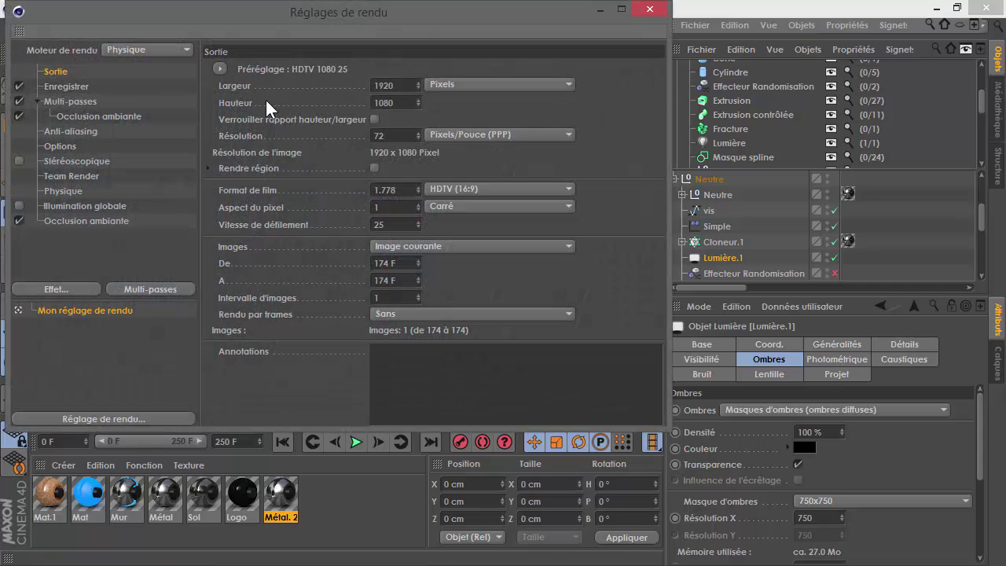
left_click(65, 191)
left_click(470, 203)
left_click(471, 228)
left_click(462, 214)
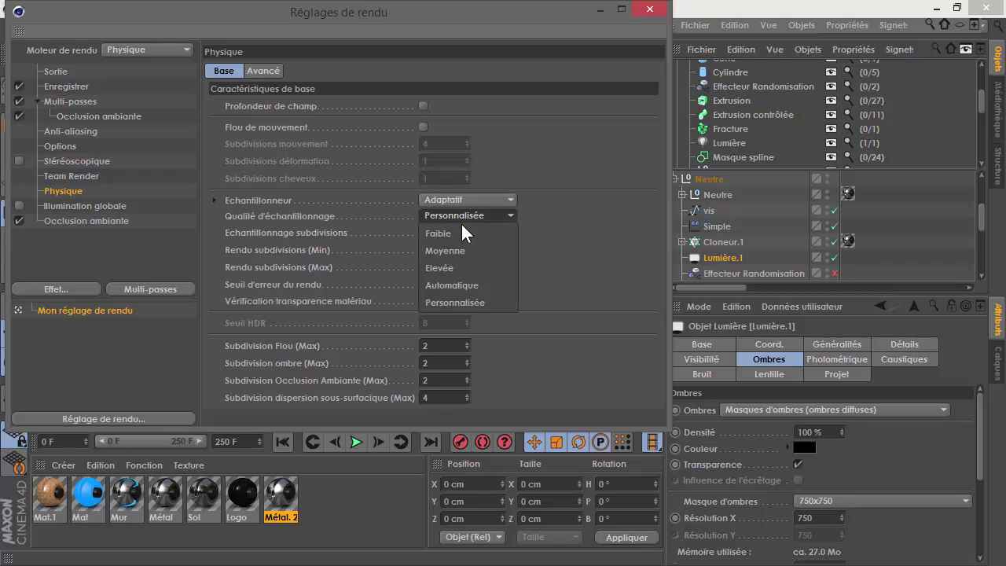
left_click(457, 230)
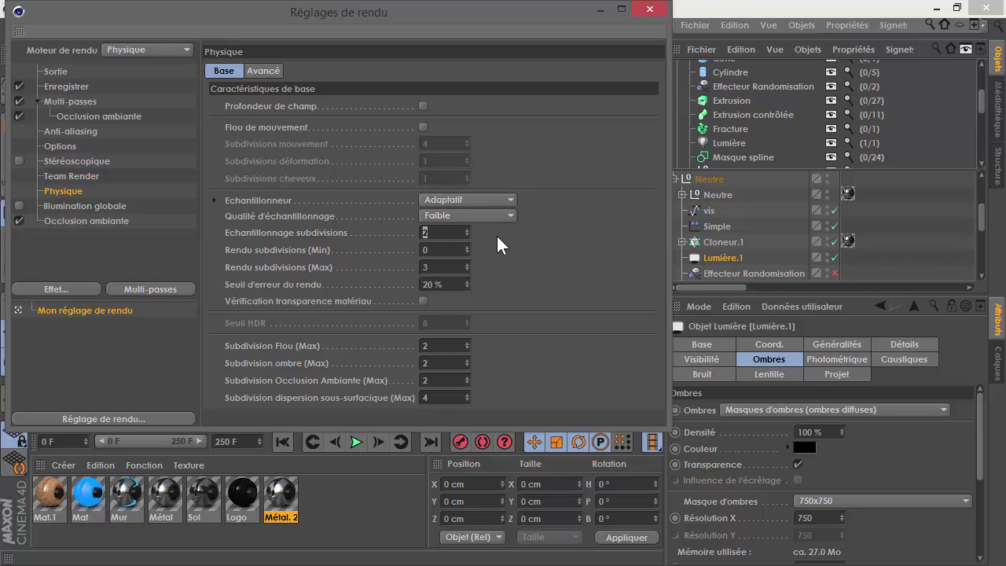
Set Physique sampling subdivisions to 3, render subdivisions to 1 minimum and 4 maximum, error threshold to 10 % and quality to Moyenne
type("3")
key("Tab")
type("1")
key("Tab")
type("4")
key("Tab")
type("10")
key("Return")
left_click(465, 215)
left_click(459, 248)
Switch the render engine to Rendu complet
left_click(144, 50)
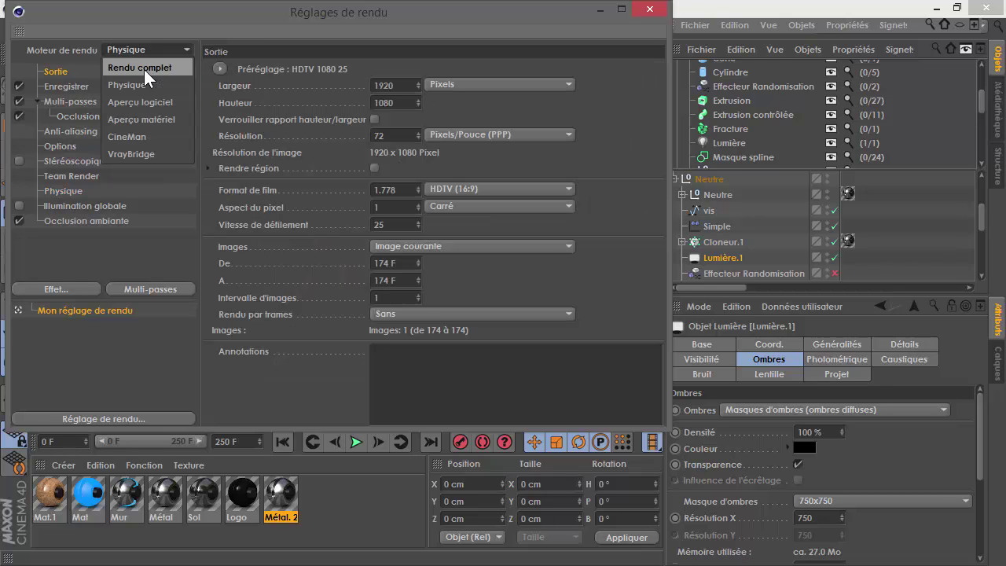
left_click(125, 69)
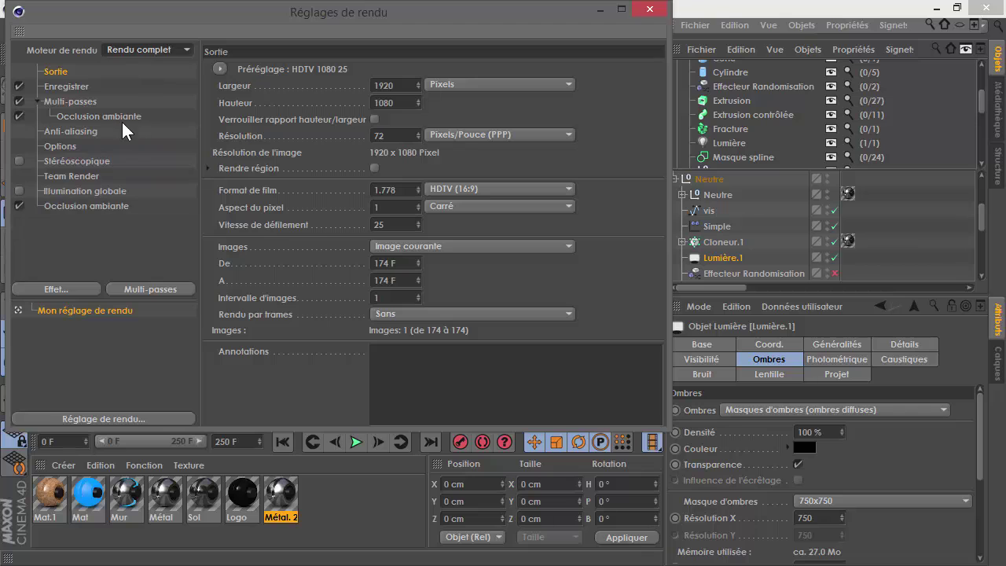
Set anti-aliasing to Au mieux with a maximum level of 2x2 and turn off the Occlusion ambiante effect
left_click(79, 131)
left_click(396, 69)
left_click(395, 119)
left_click(391, 99)
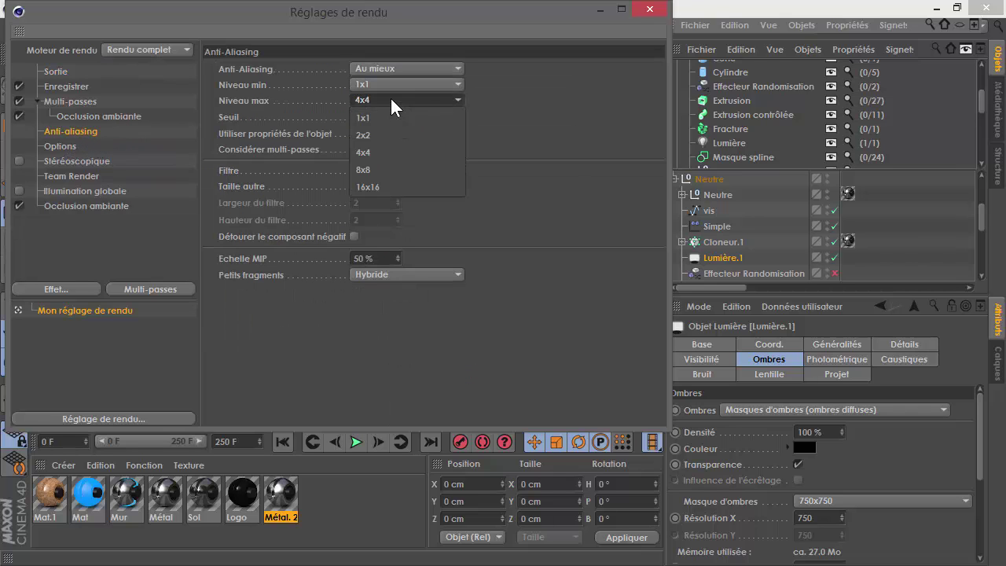
left_click(391, 127)
left_click(19, 206)
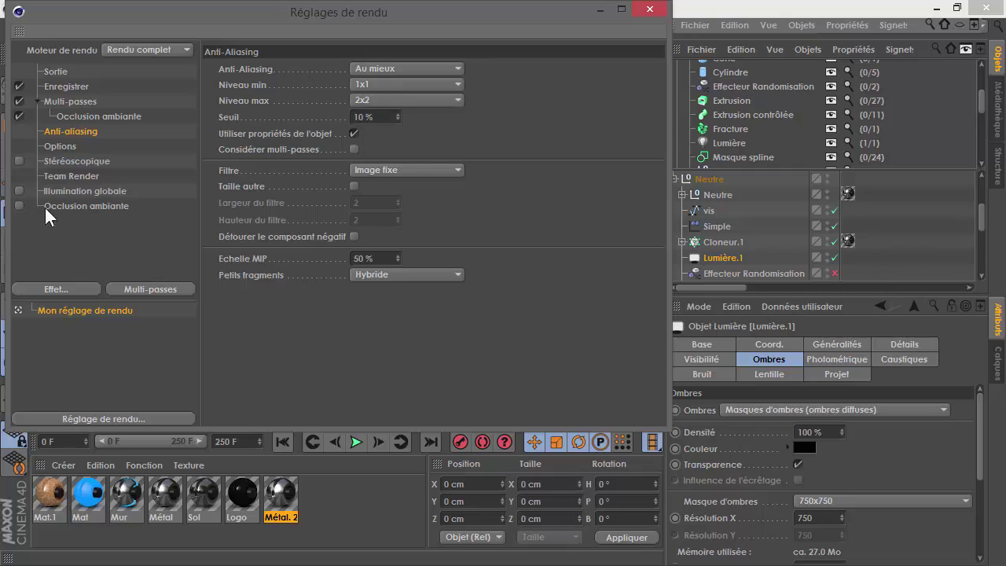
left_click(649, 9)
Test-render a close, angled view of the logo in the viewport, then stop the render
scroll(299, 285, "up", 5)
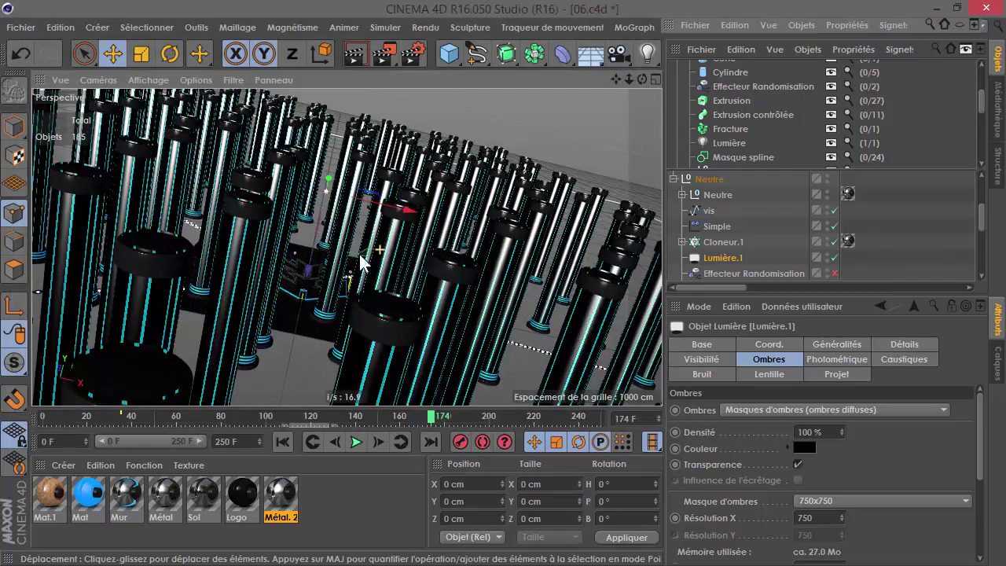
scroll(290, 289, "up", 5)
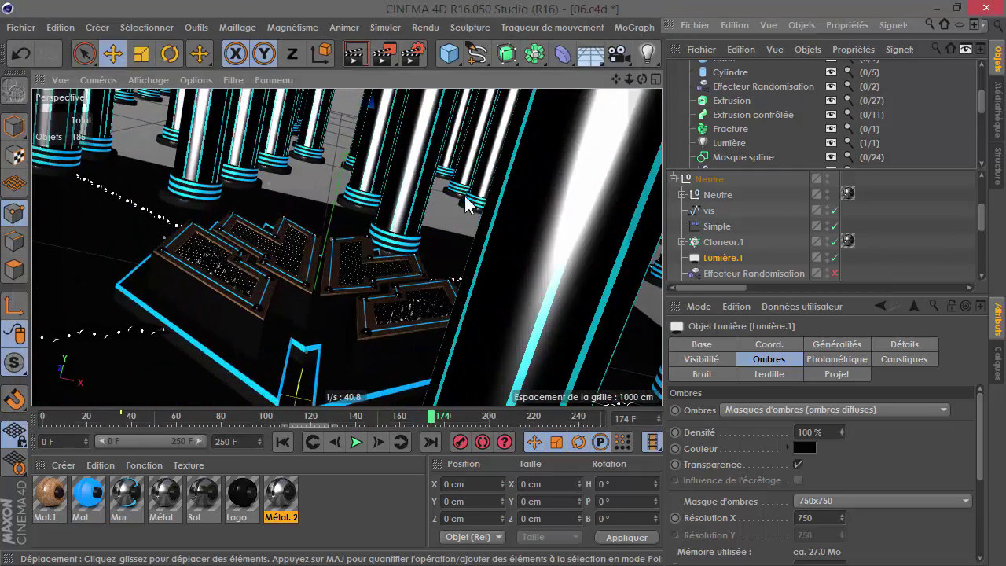
left_click_drag(642, 79, 334, 78)
left_click(355, 55)
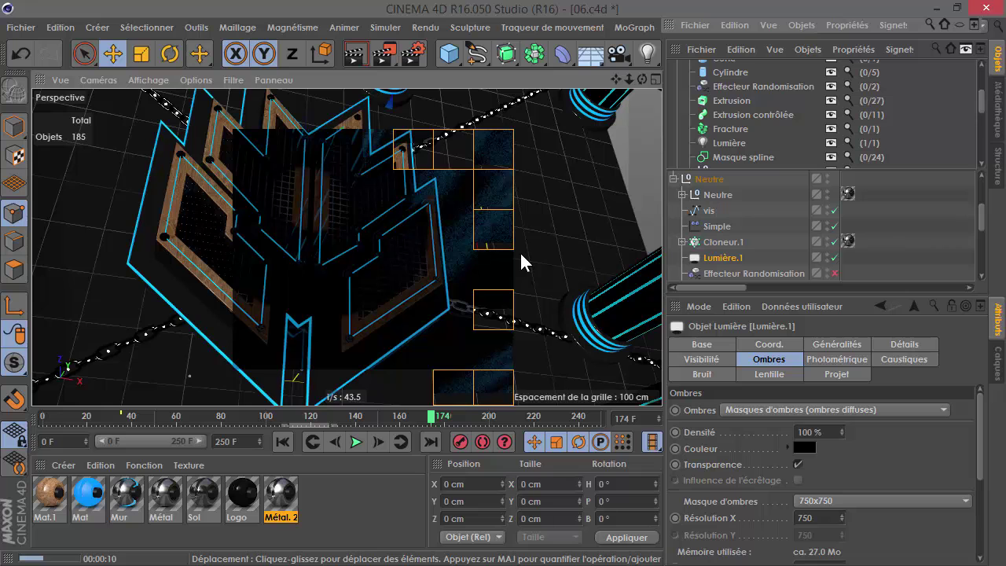
key("Escape")
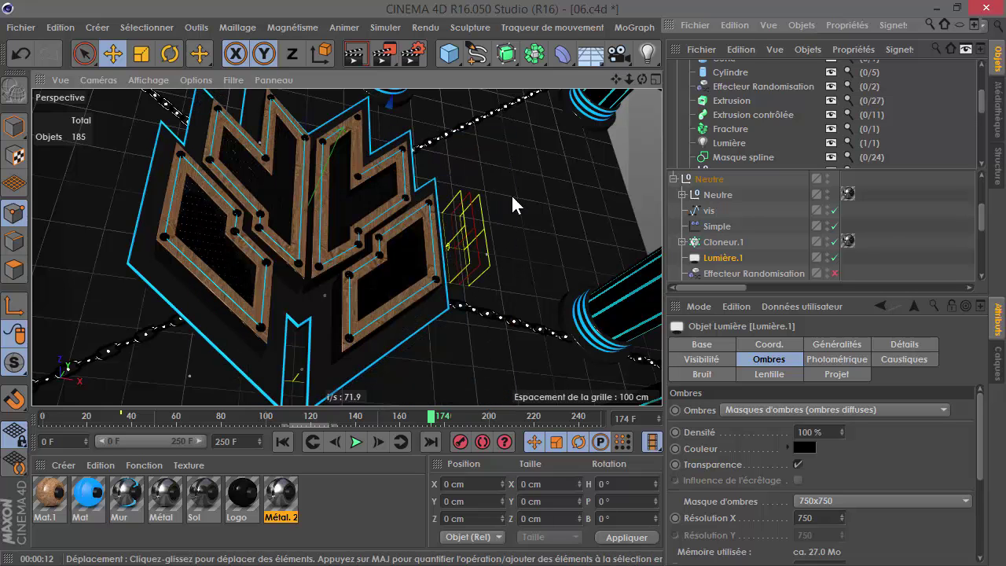
left_click_drag(641, 78, 487, 149)
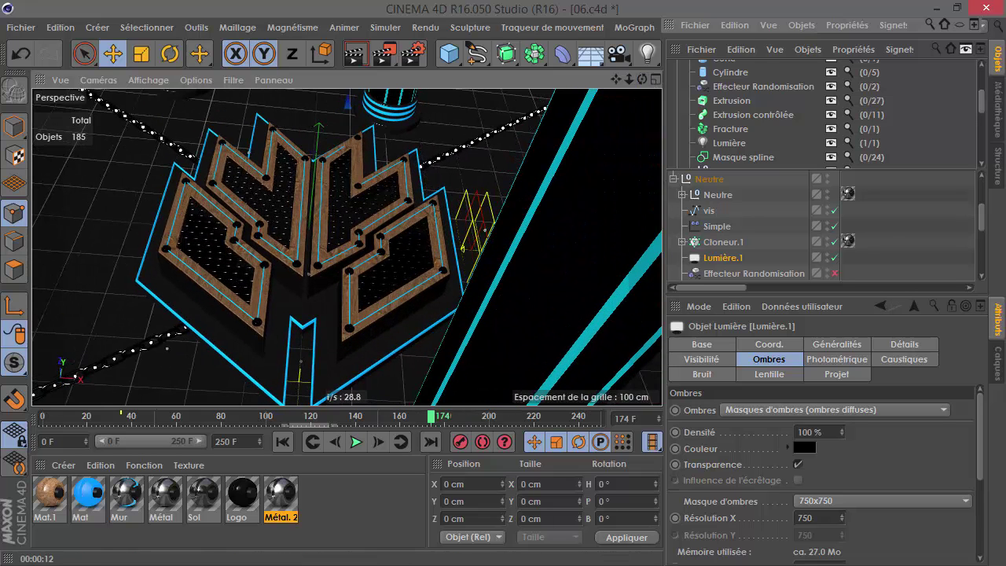
Examine the Réflexion settings of the Métal. 2, Logo, Sol and Métal materials, including Calque 1 of the metals
double_click(294, 503)
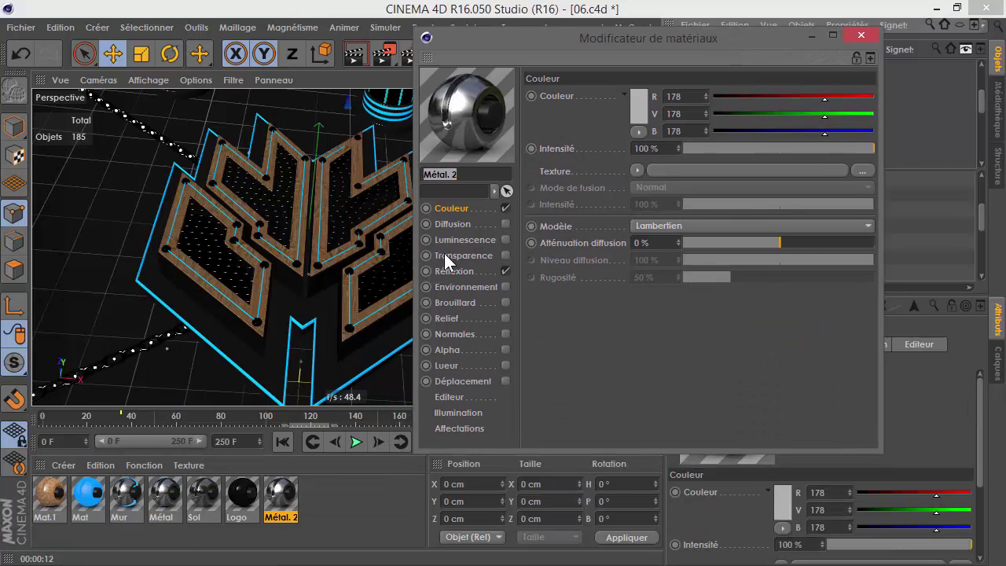
left_click(450, 270)
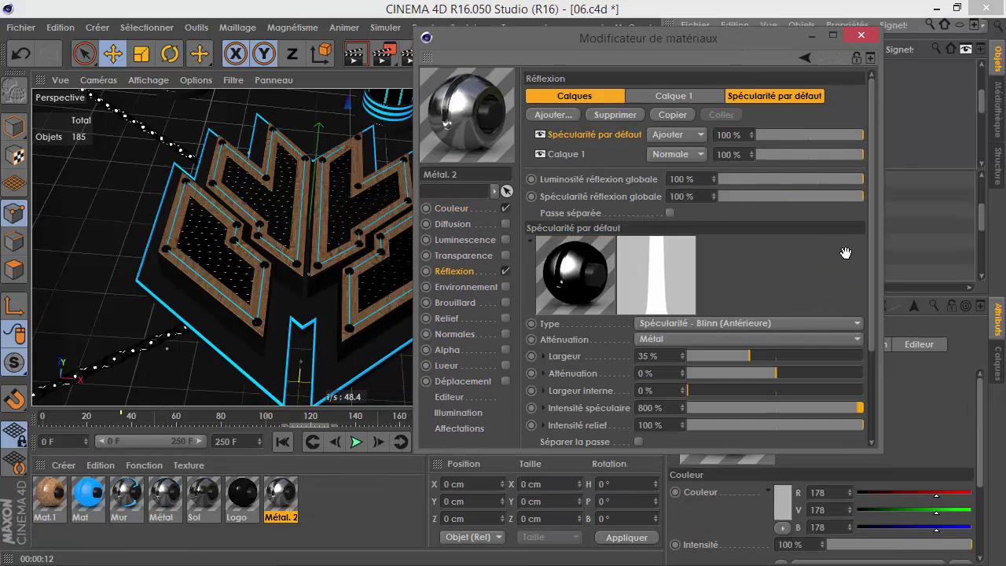
scroll(583, 310, "down", 1)
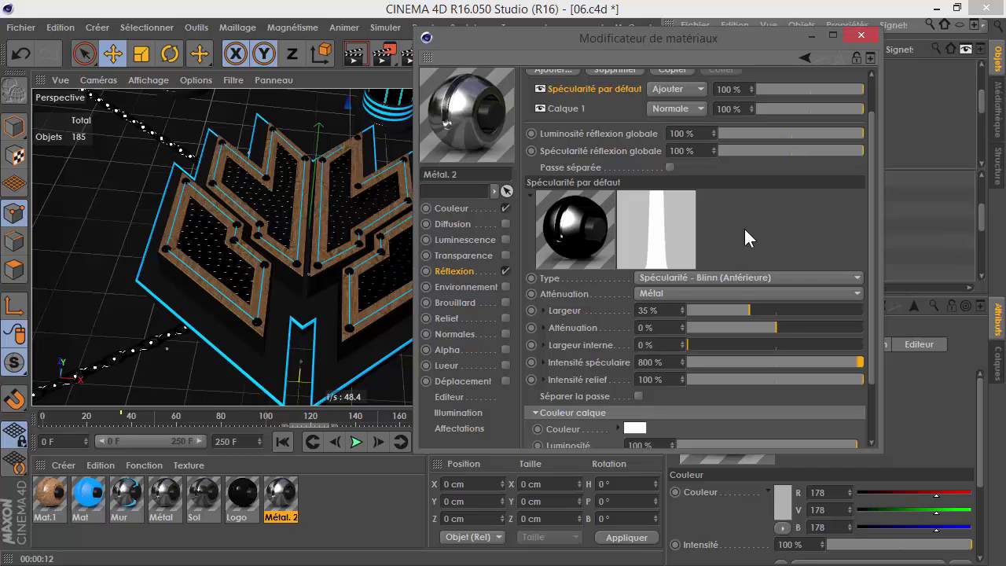
scroll(744, 227, "up", 2)
left_click(693, 94)
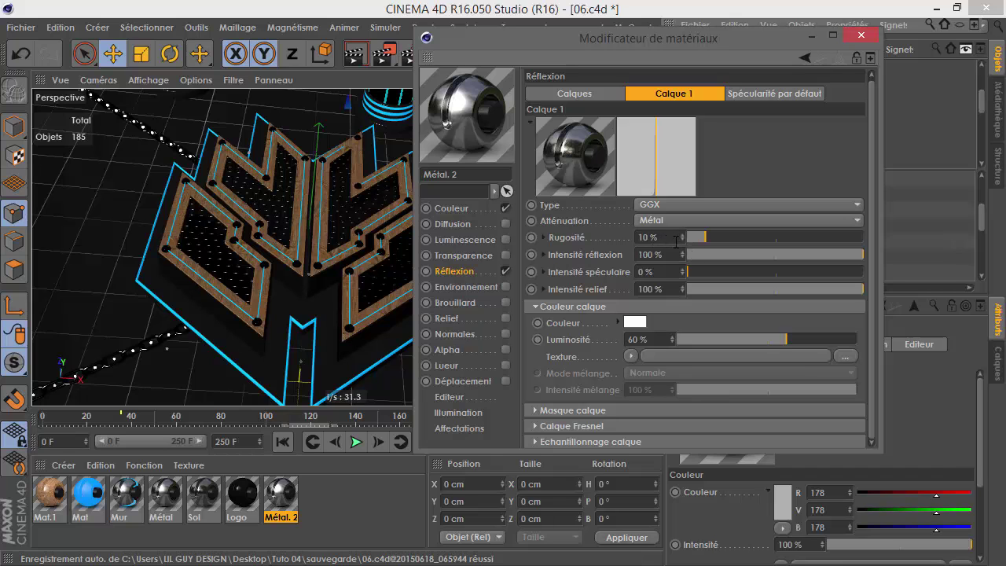
left_click(259, 501)
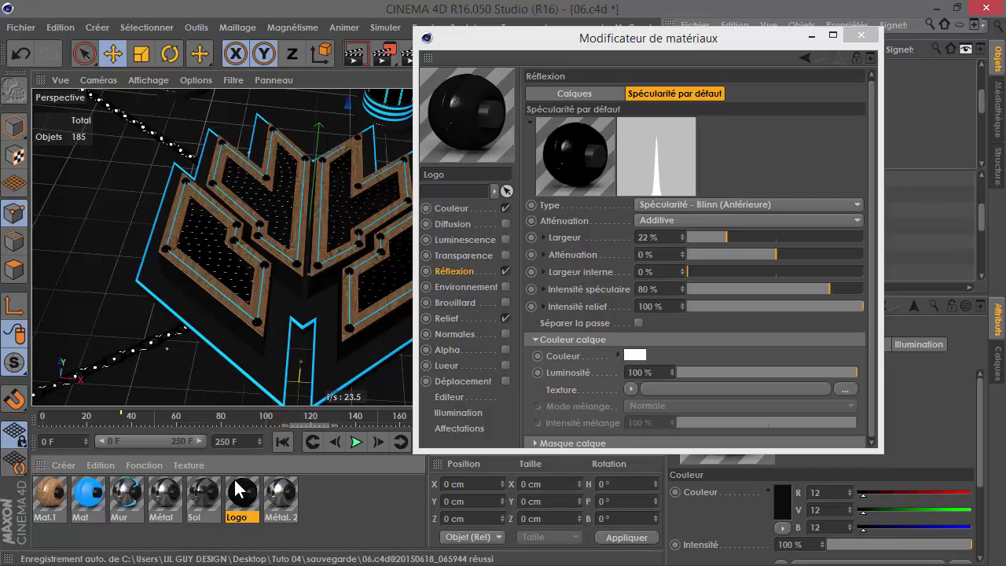
key("Left")
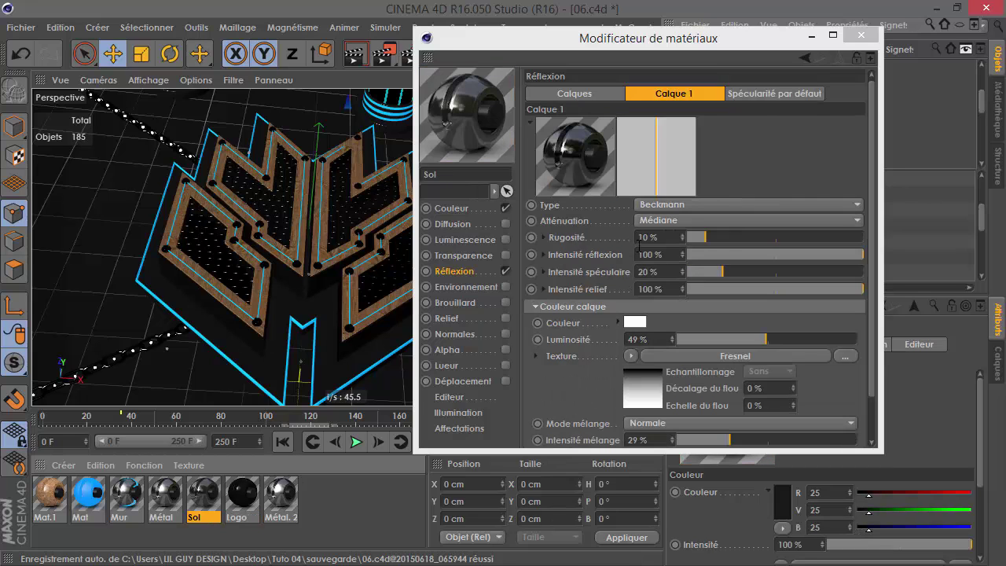
left_click(163, 499)
left_click(673, 93)
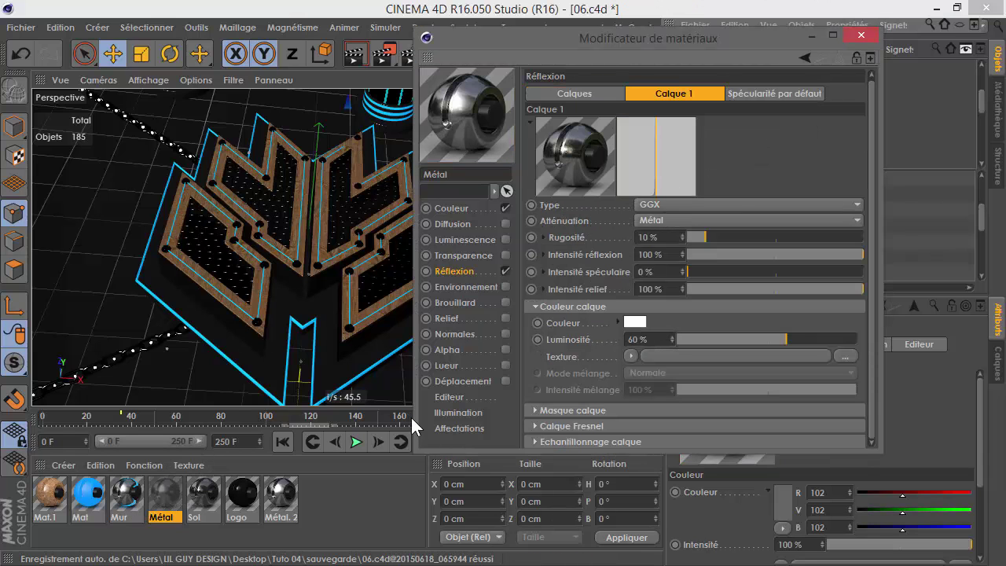
left_click(861, 35)
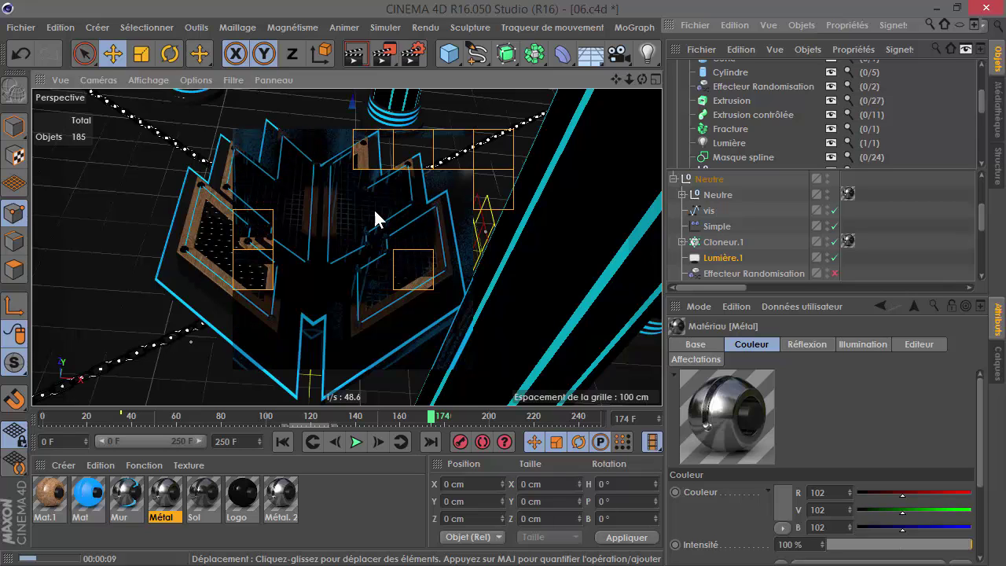
Enable Objet Ciel and test-render the angled view of the logo in the viewport
left_click_drag(781, 220, 857, 275)
scroll(767, 218, "up", 3)
left_click(834, 179)
left_click(358, 57)
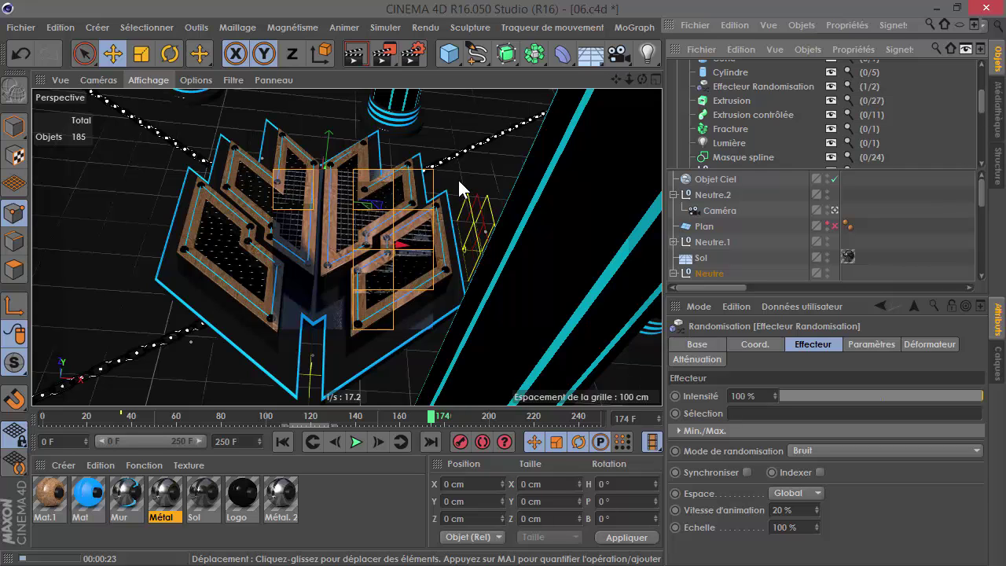
left_click(402, 185)
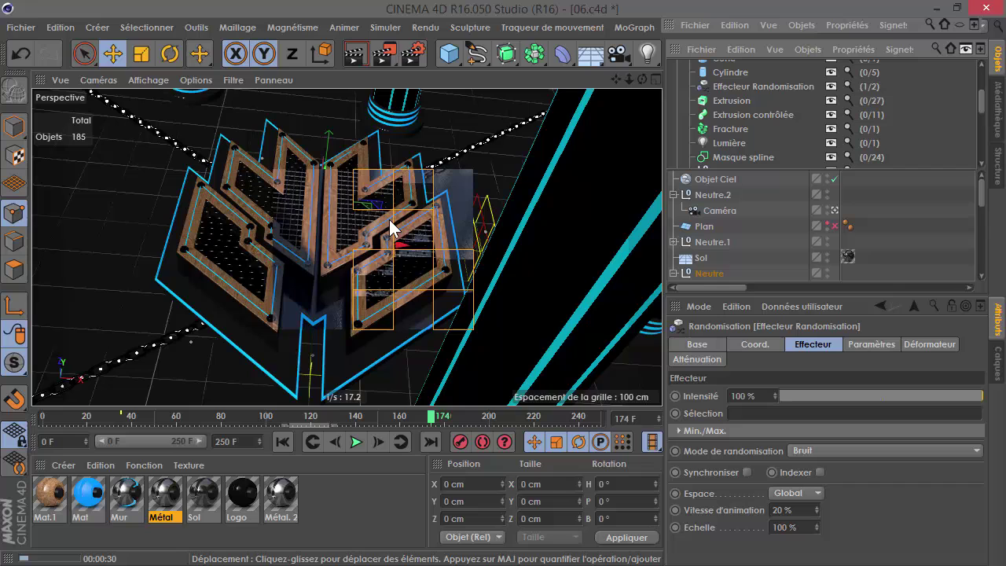
Switch the render engine to Physique and set its sampling quality to Faible
left_click(410, 55)
left_click(176, 50)
left_click(165, 85)
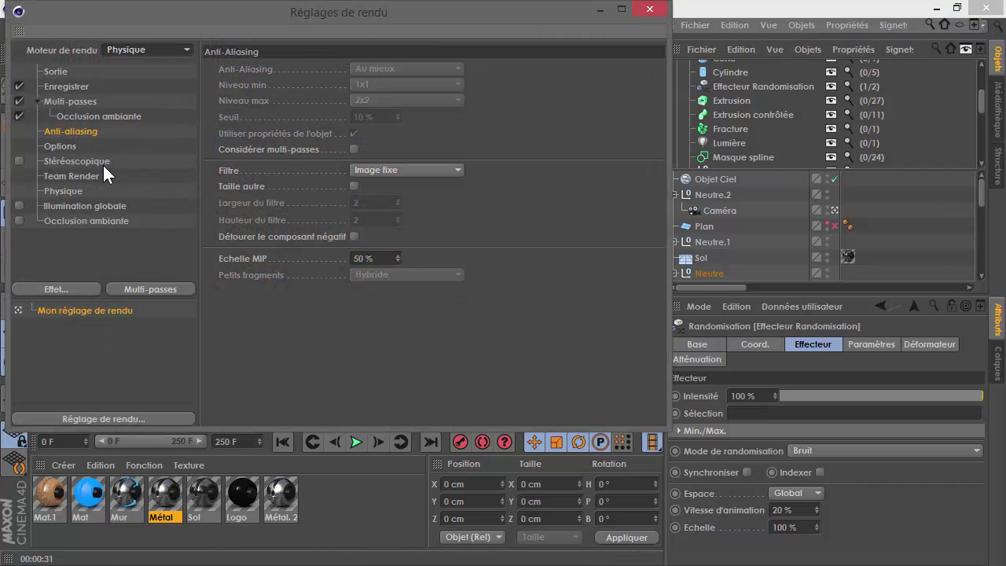
left_click(63, 191)
left_click(469, 199)
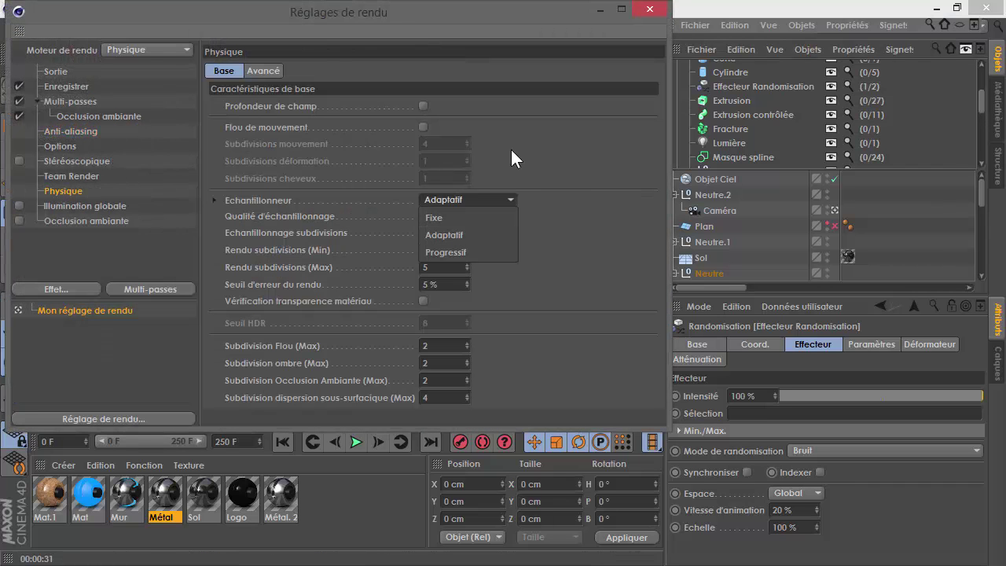
left_click(467, 214)
left_click(459, 234)
left_click(649, 9)
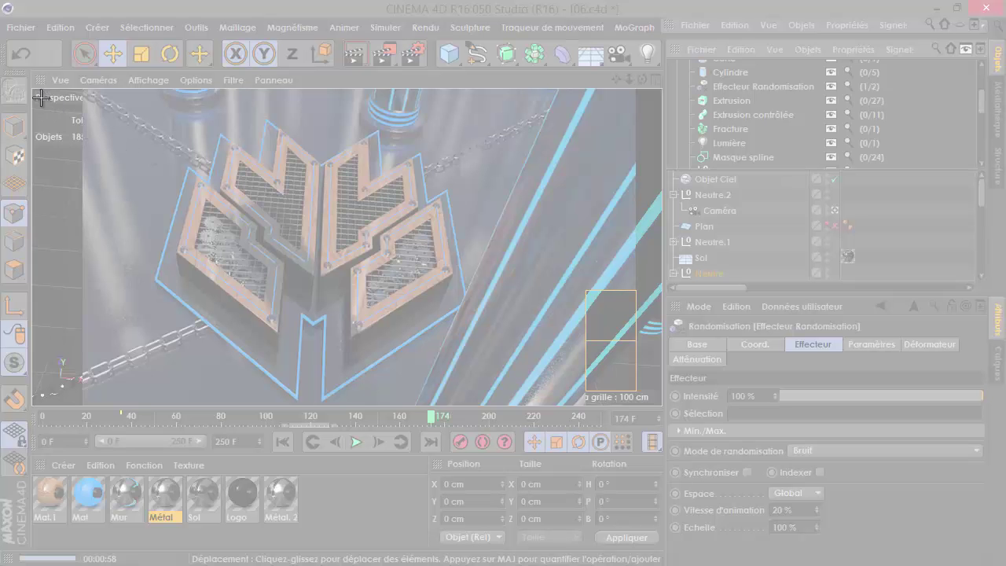
Capture the completed viewport test render of the logo with Outil Capture d'écran
left_click_drag(33, 83, 665, 405)
left_click_drag(466, 14, 0, 228)
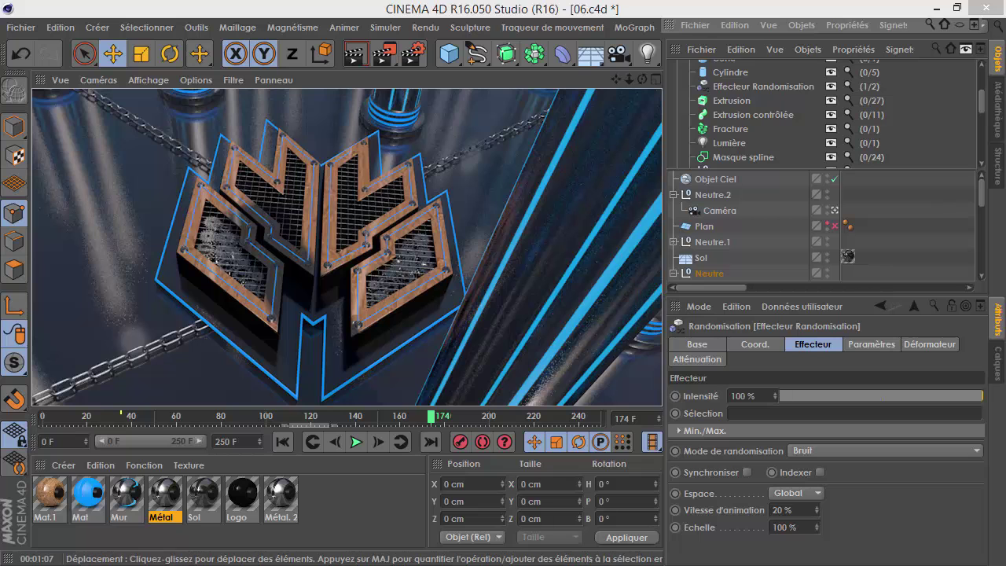
key("ctrl+n")
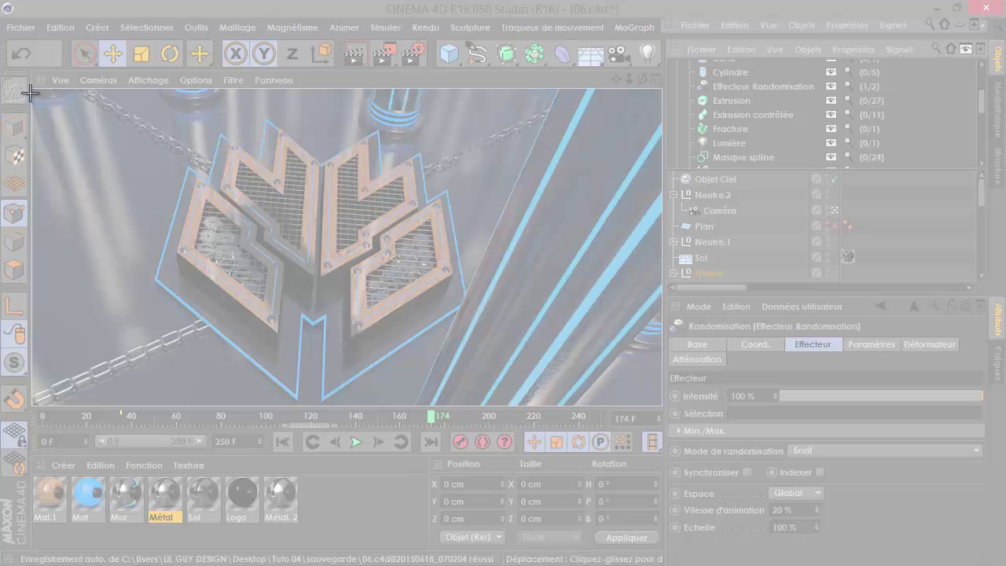
left_click_drag(30, 88, 661, 406)
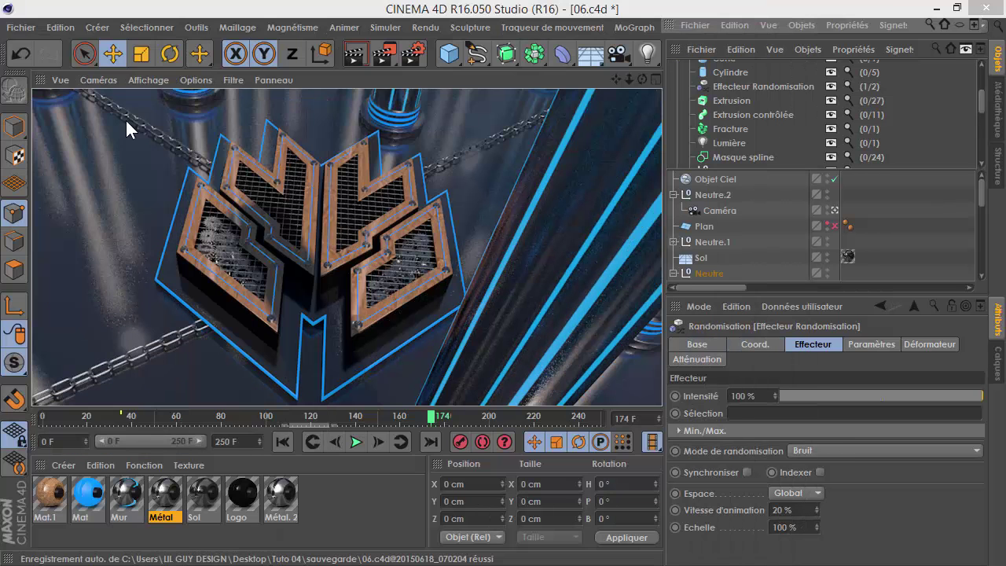
Switch the render engine to Rendu complet and set anti-aliasing to Géométrie
left_click(414, 53)
left_click(159, 50)
left_click(157, 65)
left_click(58, 72)
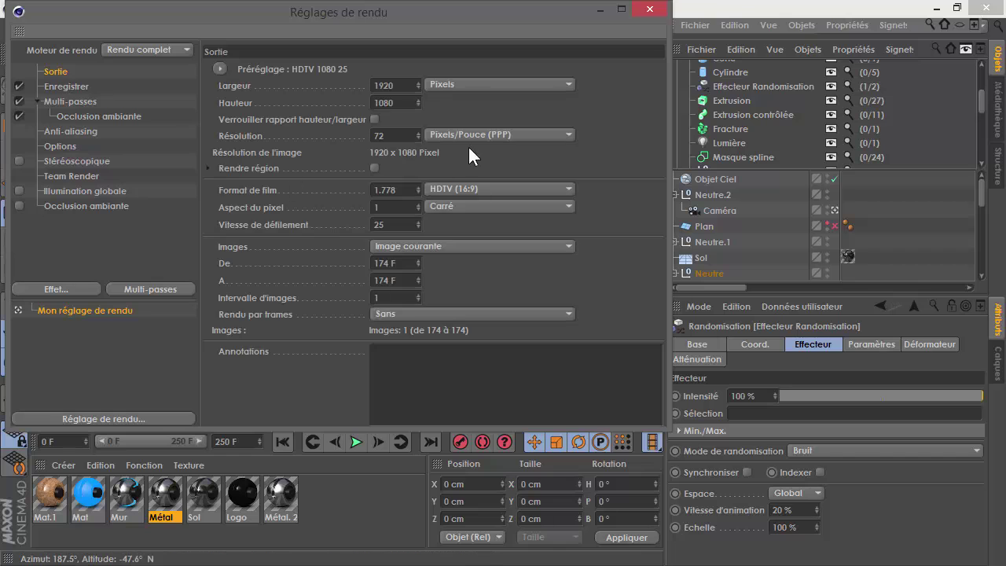
left_click(70, 131)
left_click(416, 67)
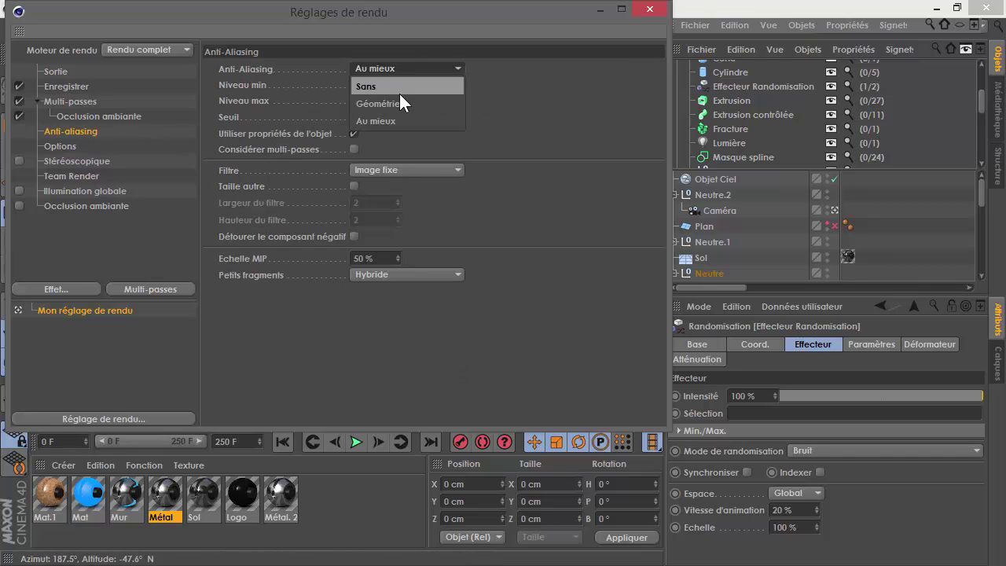
left_click(392, 65)
left_click(393, 103)
left_click(649, 9)
Test-render the logo in the viewport, compare it with the captured Physique render, and discard the capture without saving
left_click(356, 54)
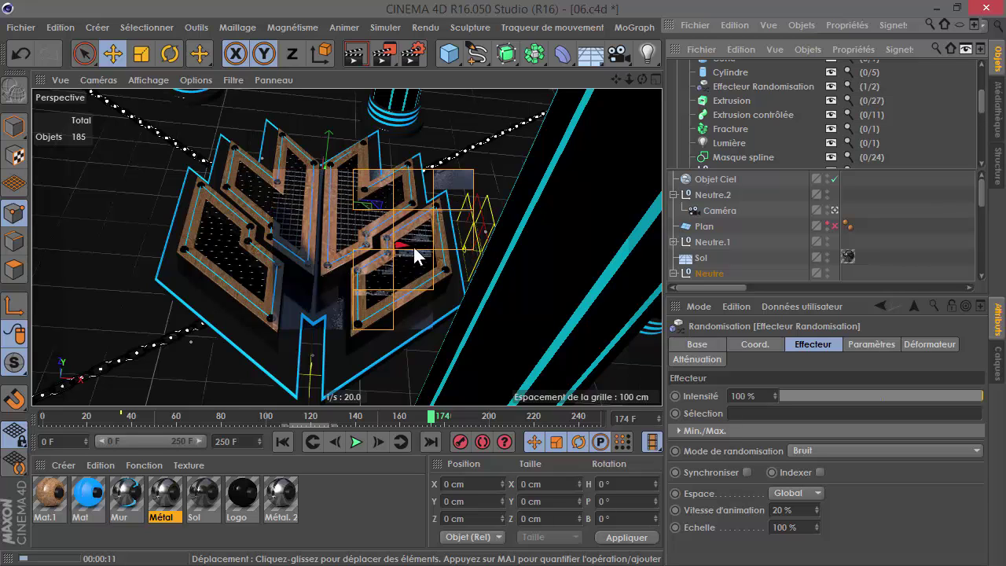
left_click_drag(1005, 81, 895, 45)
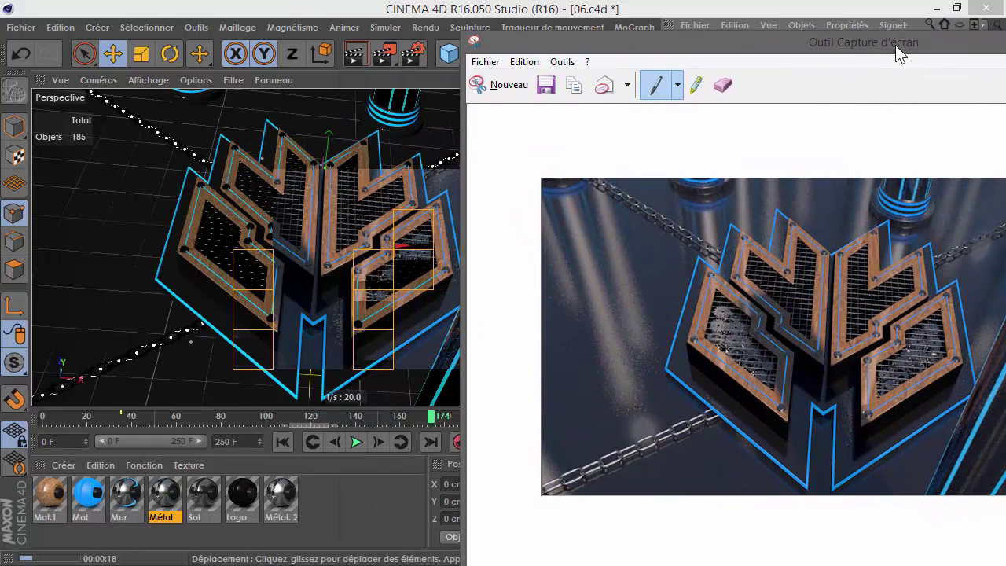
left_click_drag(895, 45, 888, 38)
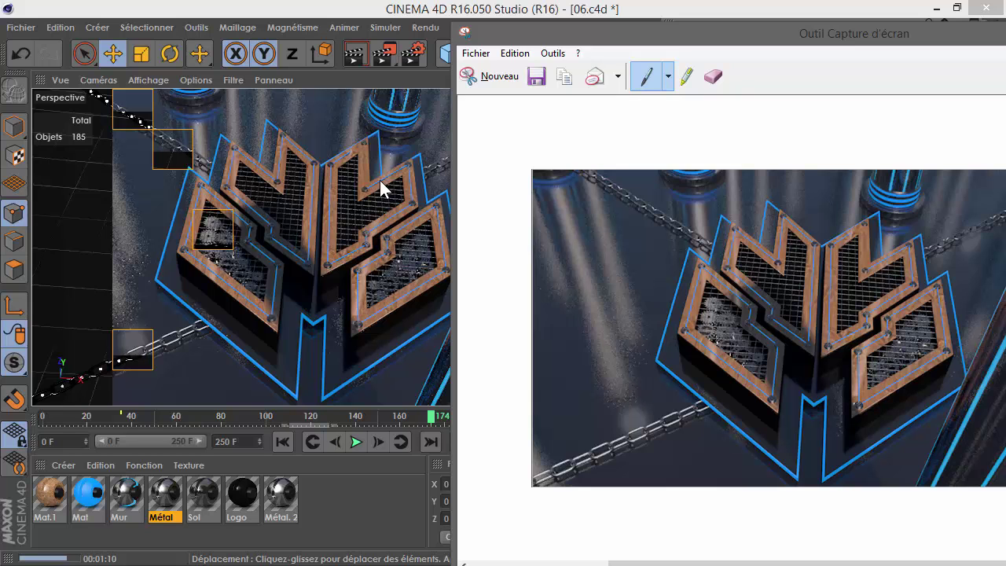
left_click_drag(555, 35, 815, 39)
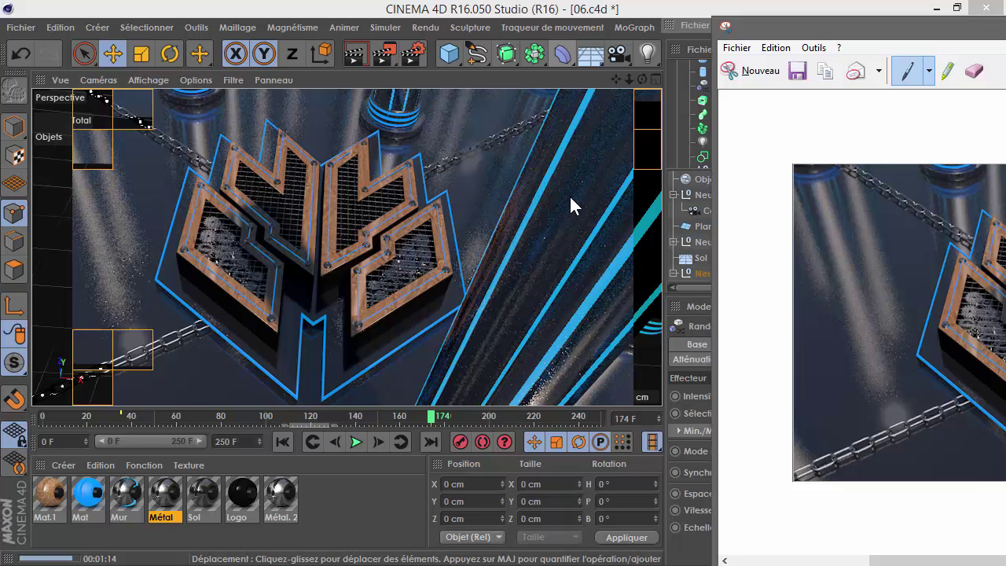
left_click_drag(791, 29, 537, 41)
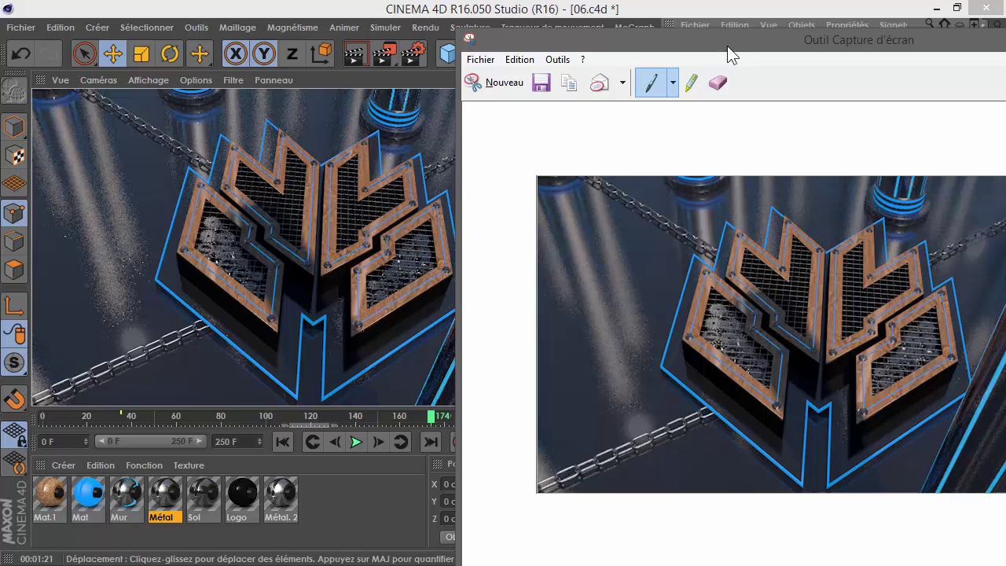
left_click_drag(728, 48, 401, 88)
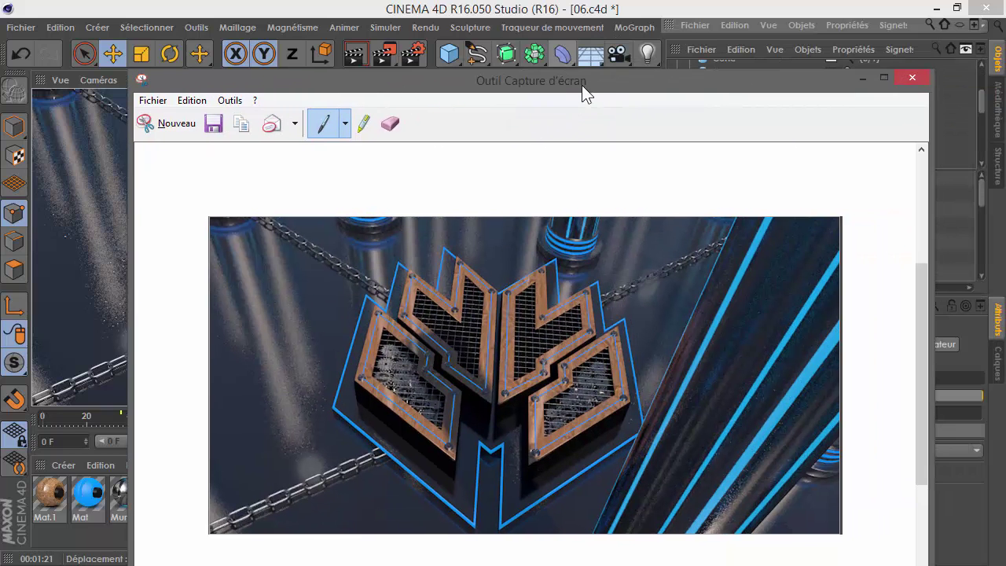
left_click_drag(581, 85, 292, 146)
left_click(623, 139)
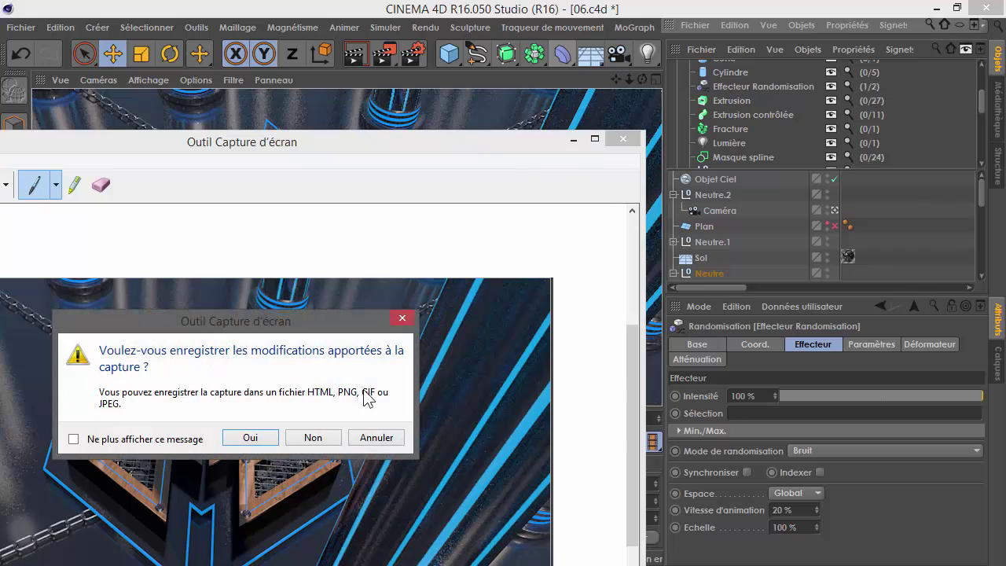
left_click(313, 439)
left_click(410, 54)
left_click(126, 47)
left_click(184, 79)
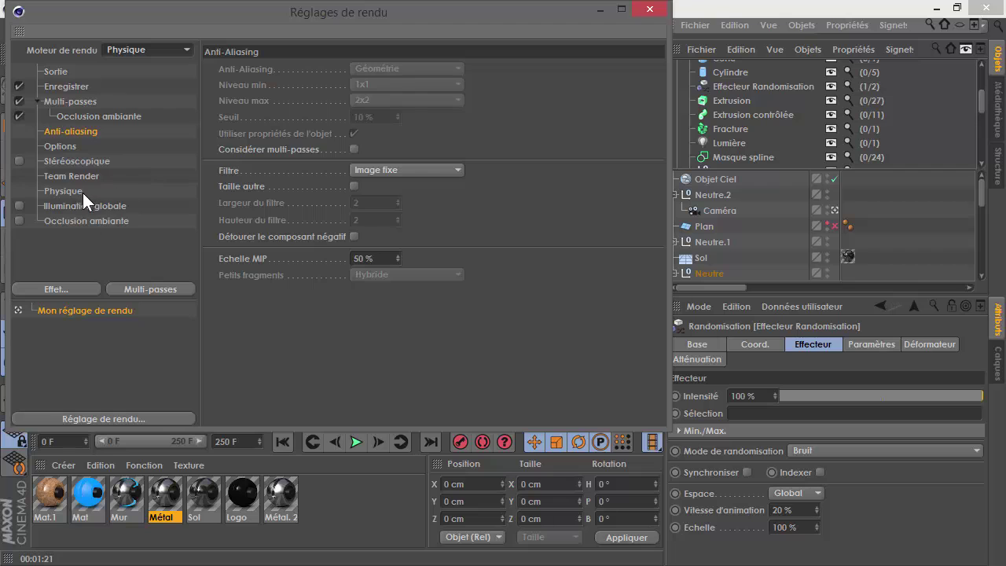
left_click(63, 191)
left_click(71, 131)
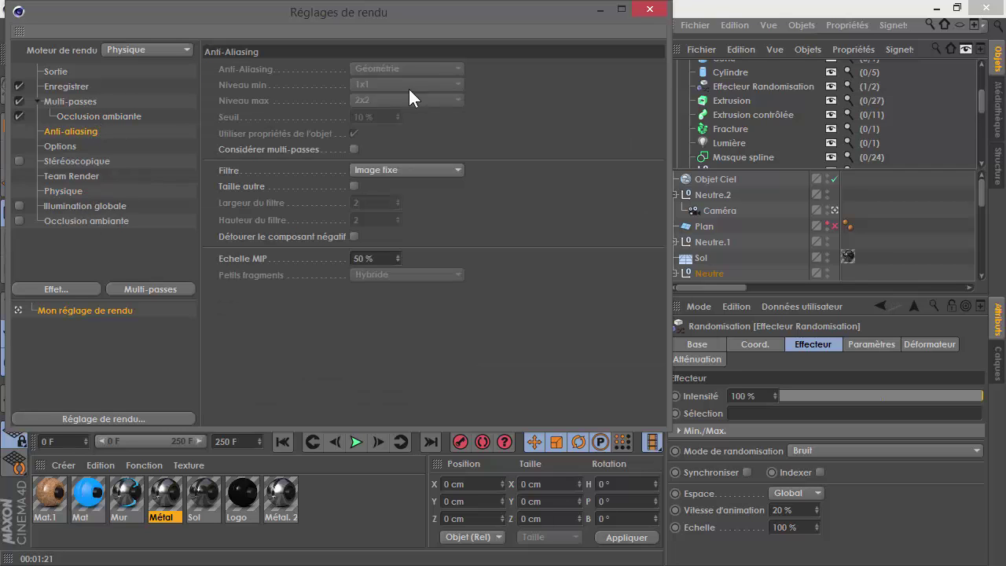
left_click(147, 50)
left_click(152, 66)
Set anti-aliasing to Au mieux with a minimum level of 2x2 and a maximum level of 4x4
left_click(380, 68)
left_click(381, 118)
left_click(383, 84)
left_click(378, 119)
left_click(378, 100)
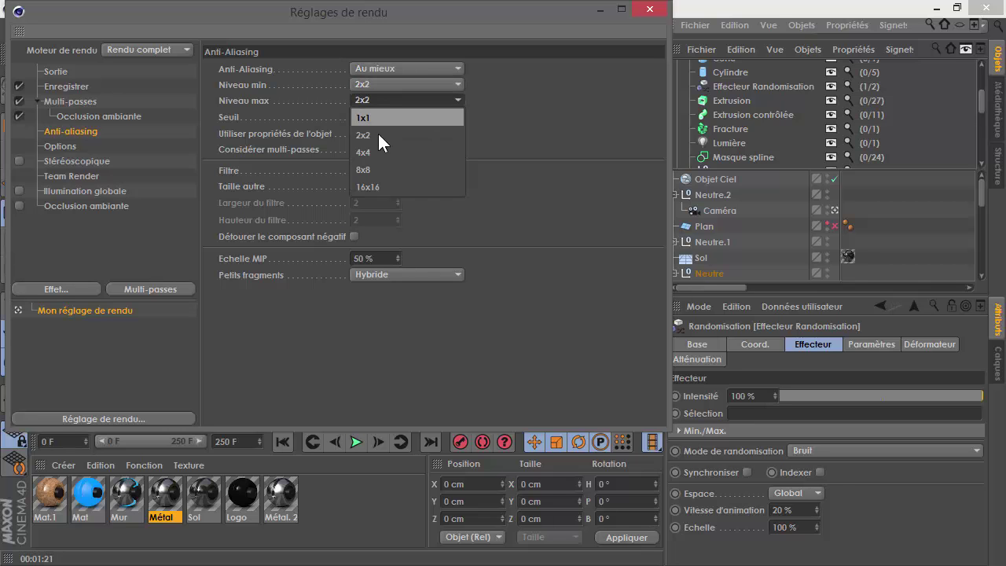
left_click(377, 152)
left_click(650, 9)
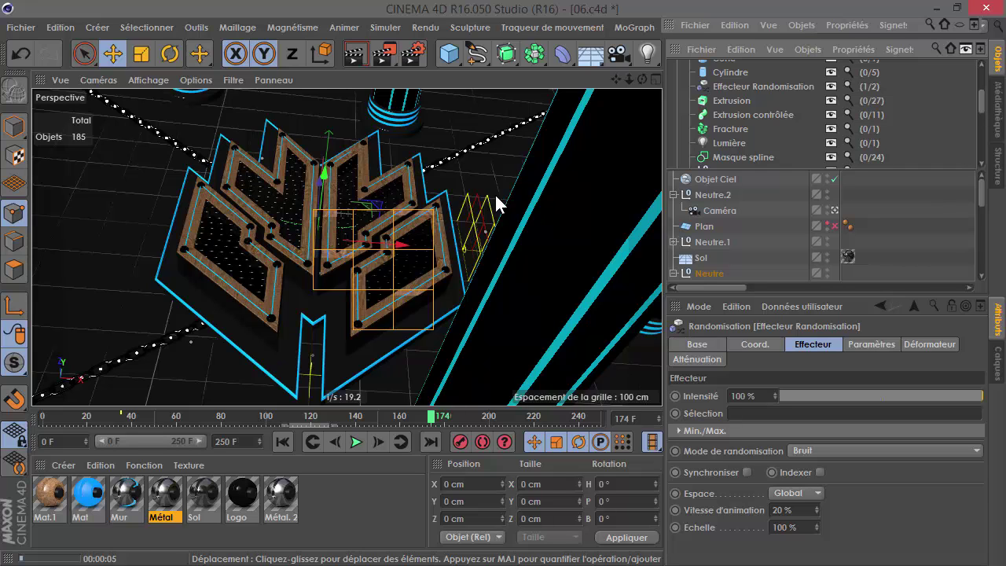
Switch the render engine to Physique and set its sampling quality to Moyenne
left_click(412, 53)
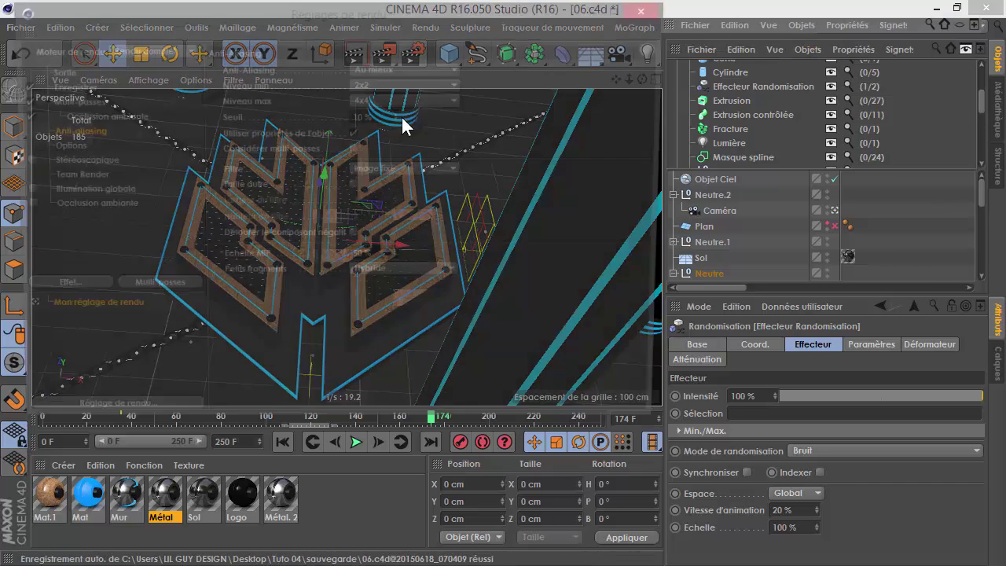
left_click(147, 49)
left_click(150, 61)
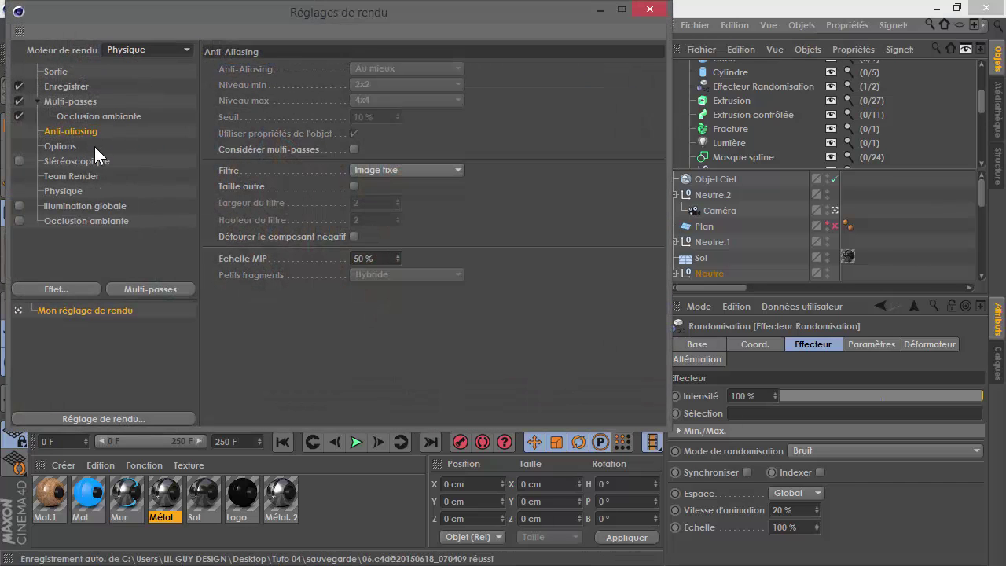
left_click(93, 191)
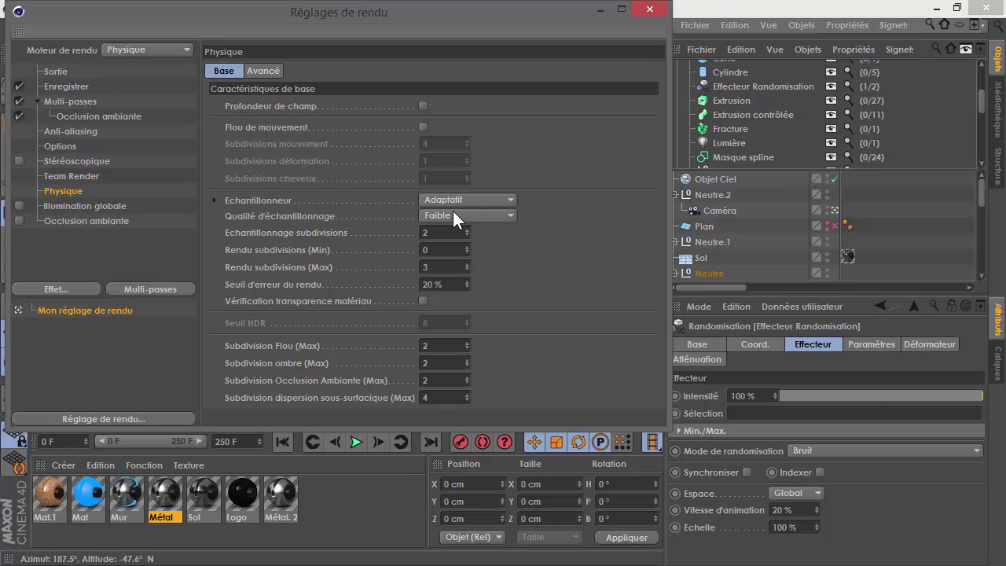
left_click(452, 215)
left_click(460, 241)
left_click(649, 10)
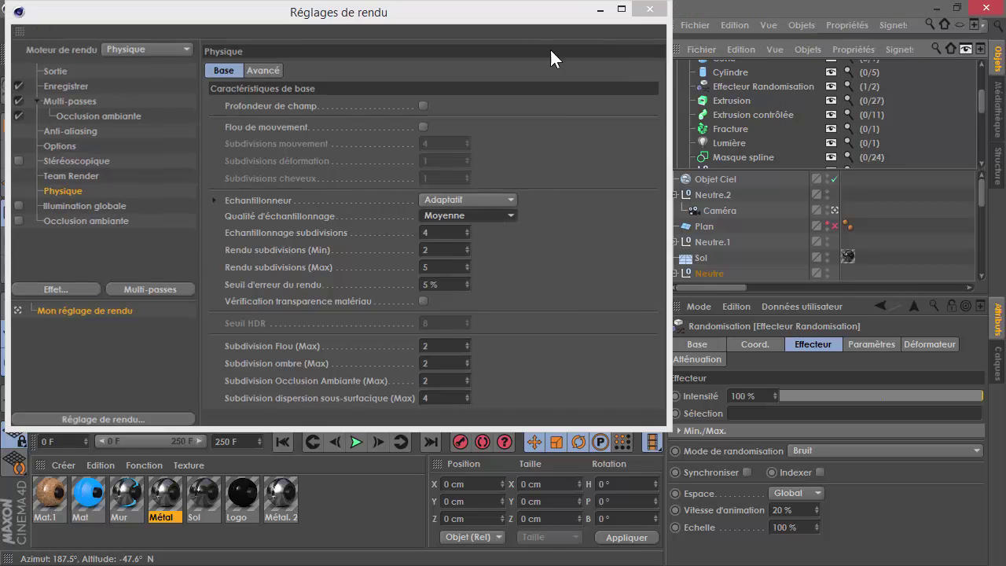
Test-render the logo in the viewport with the Physique engine and recheck its sampling quality setting
left_click(353, 57)
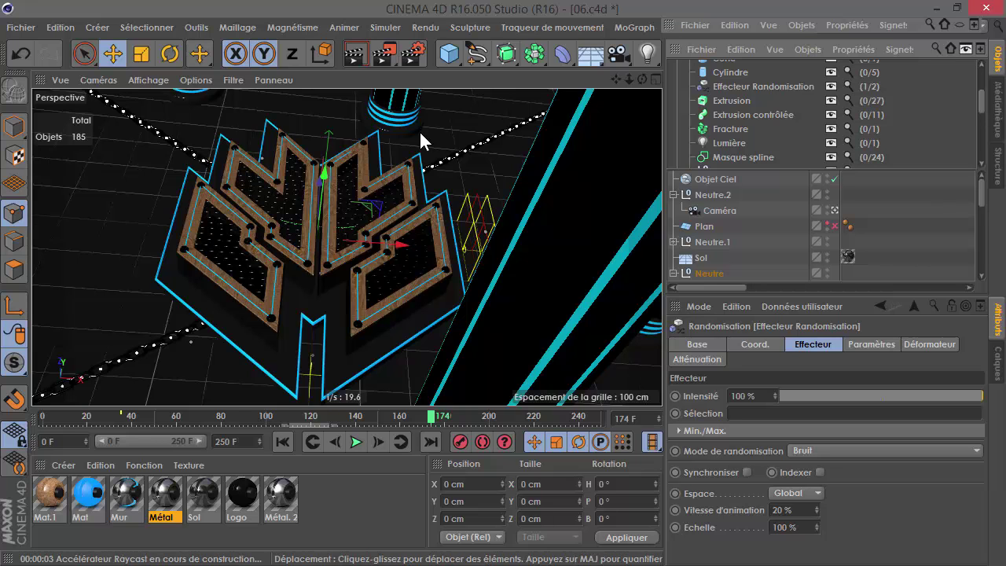
left_click(411, 54)
left_click(467, 217)
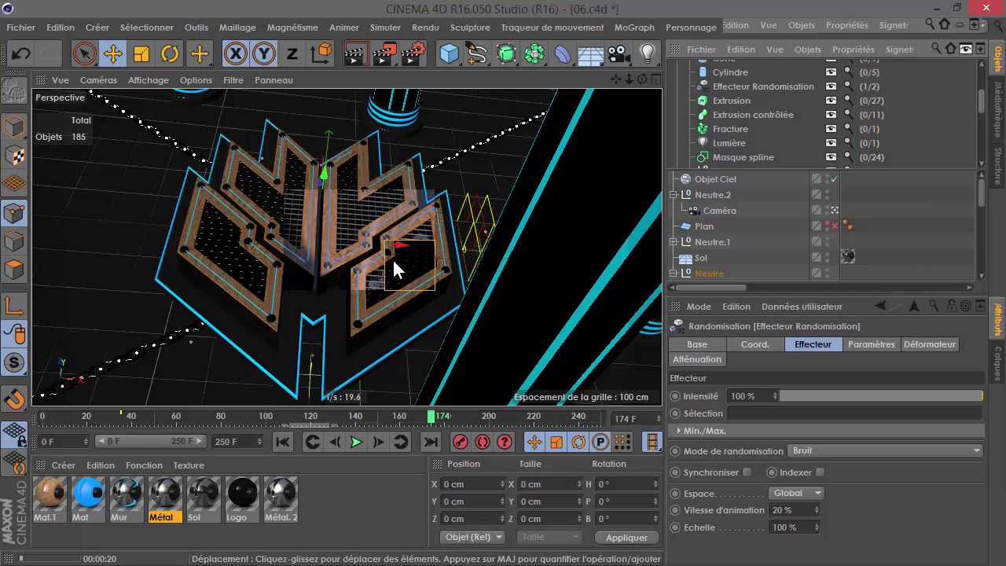
Enable Occlusion ambiante in the render settings and make its options available beside the viewport
left_click(405, 55)
left_click_drag(300, 11, 743, 42)
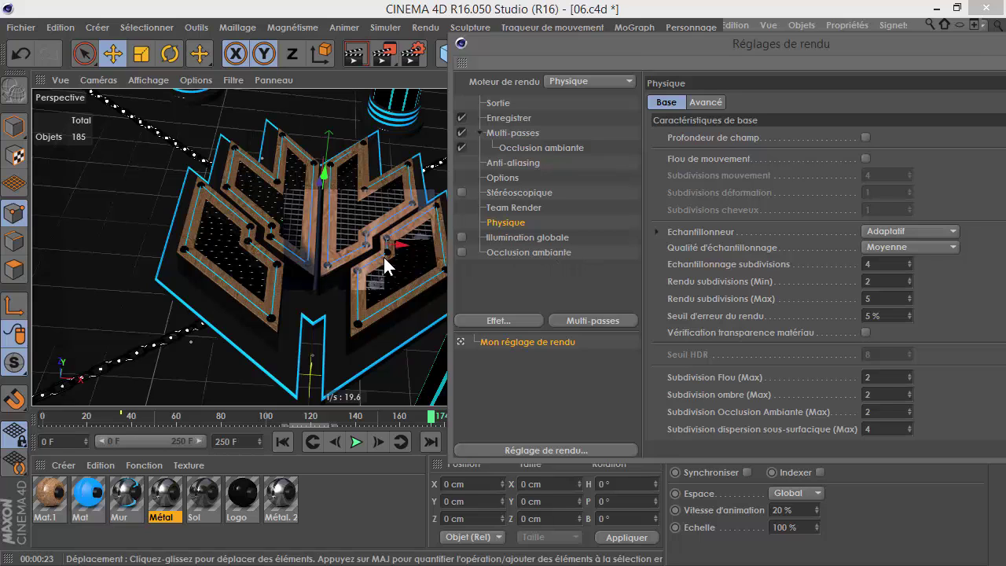
left_click(507, 252)
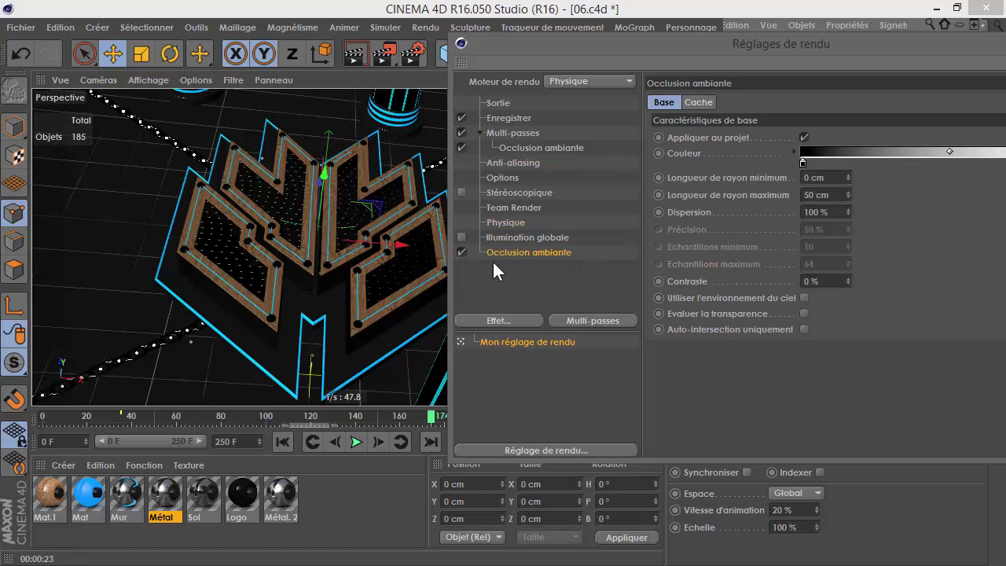
left_click_drag(637, 44, 725, 53)
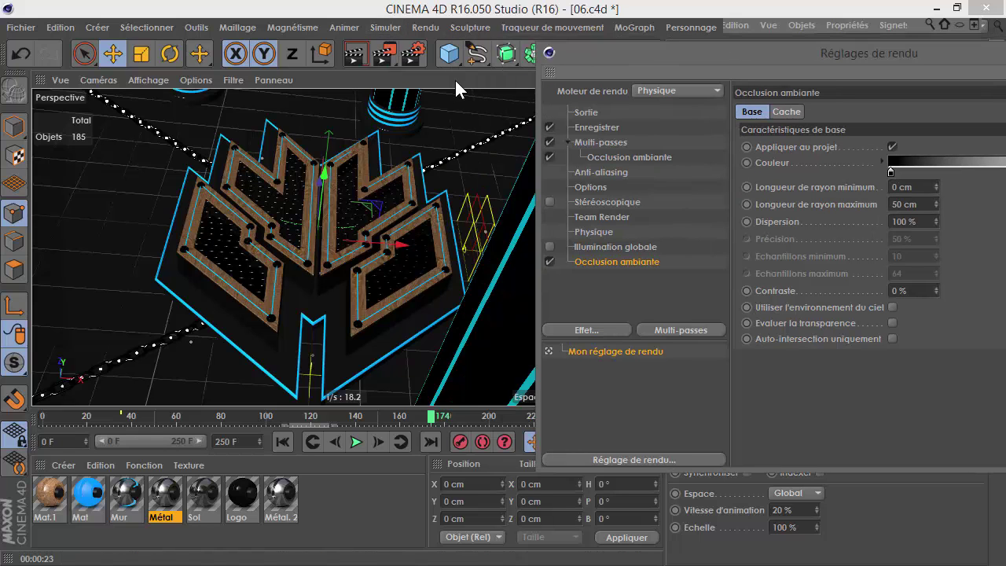
Add a cube over the logo, undo it, and move the timeline to frame 175
left_click(447, 54)
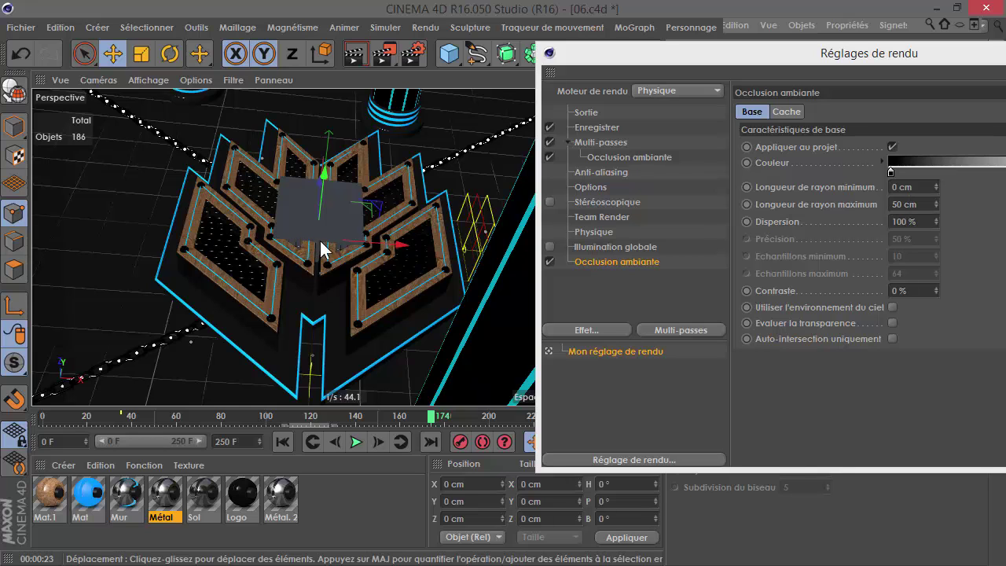
left_click(26, 55)
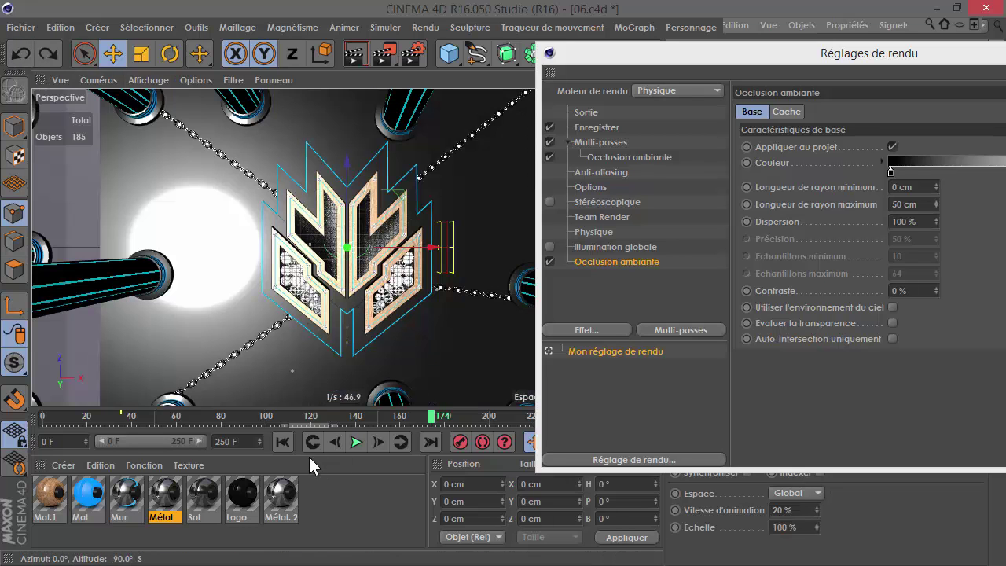
left_click_drag(360, 423, 435, 417)
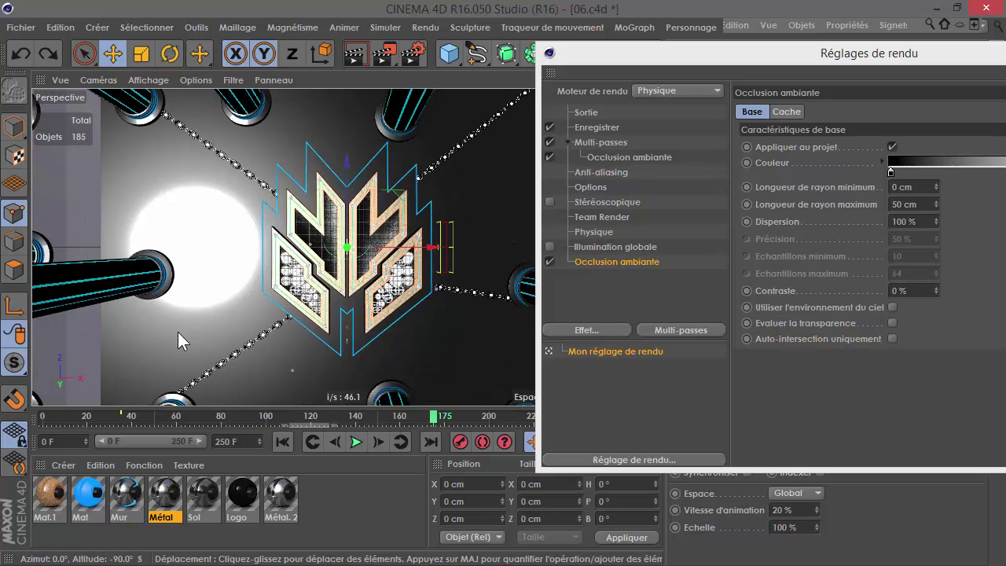
Review the Physique engine's sampling settings and close the render settings
left_click_drag(631, 55, 643, 203)
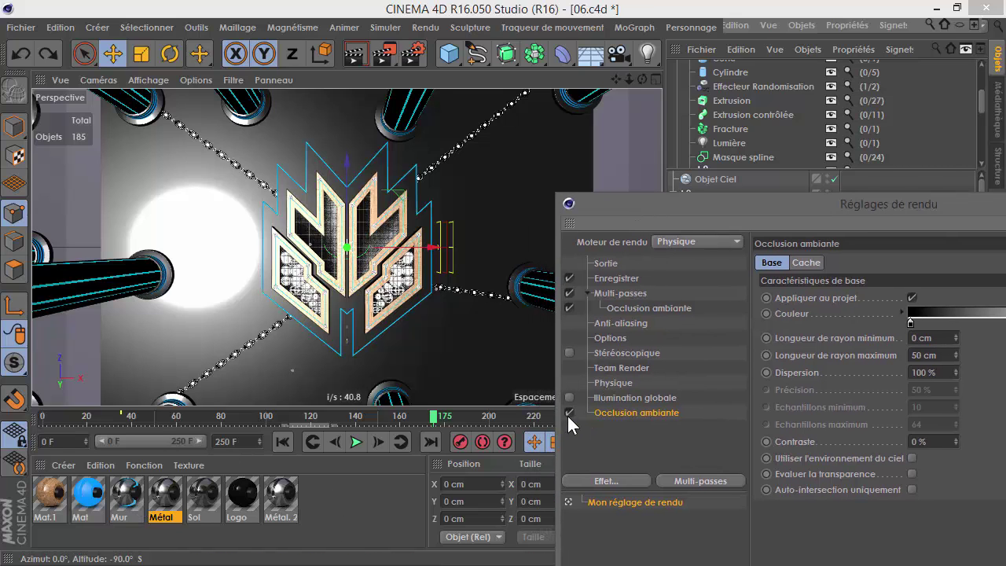
left_click(617, 385)
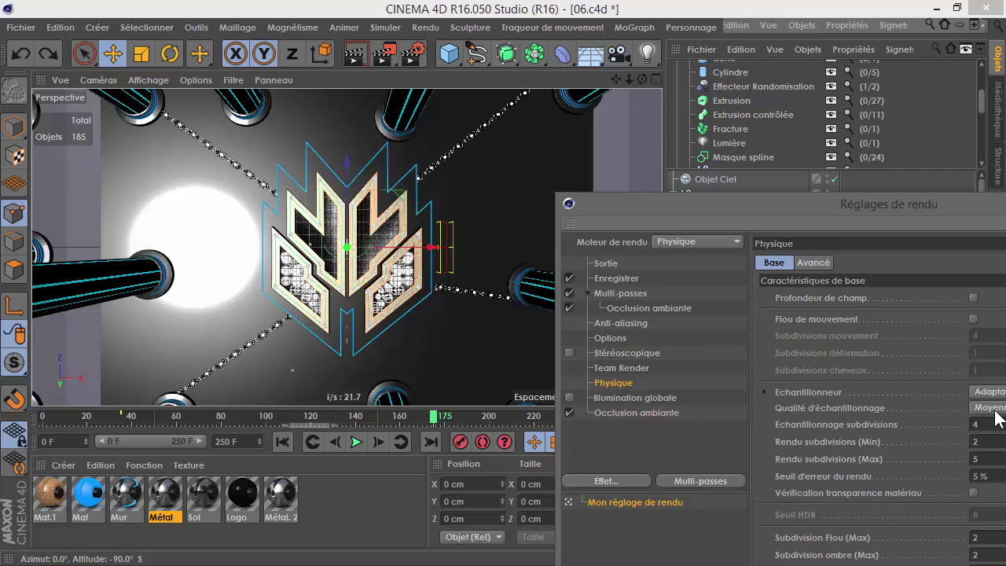
left_click_drag(773, 202, 536, 235)
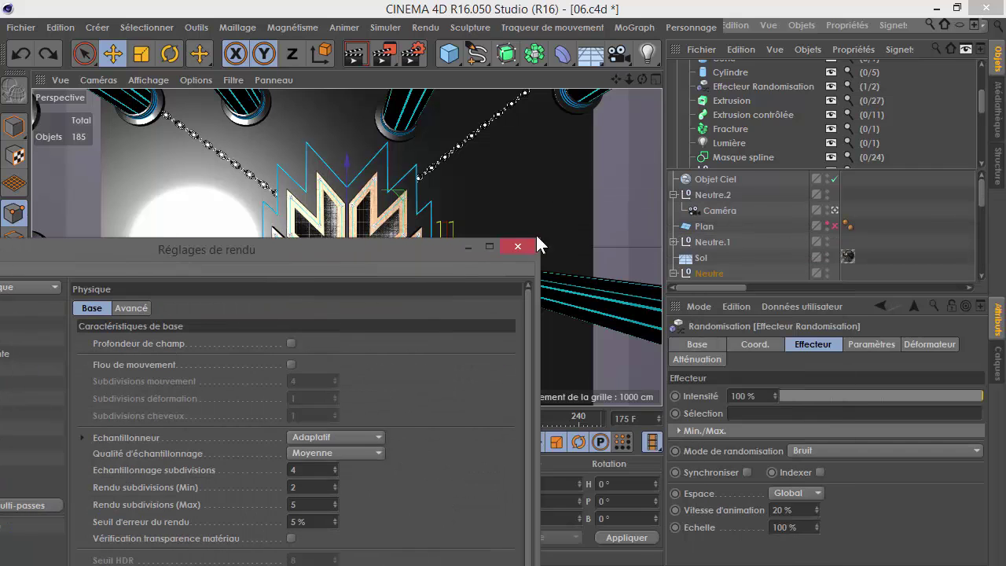
left_click(524, 244)
Collapse the Neutre.2 group and disable the Objet Ciel sky object
left_click(752, 238)
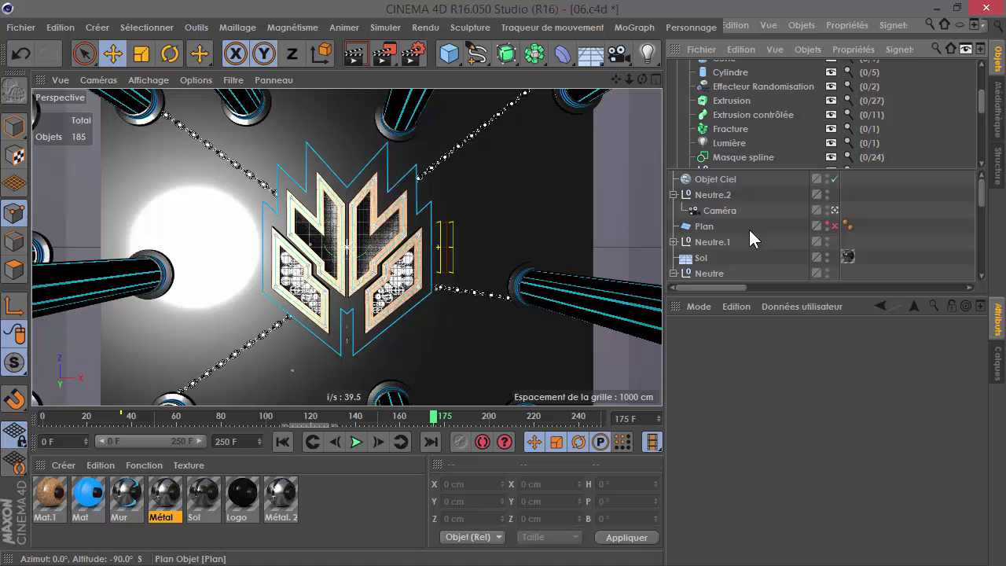
left_click(716, 180)
left_click(673, 195)
left_click(717, 182)
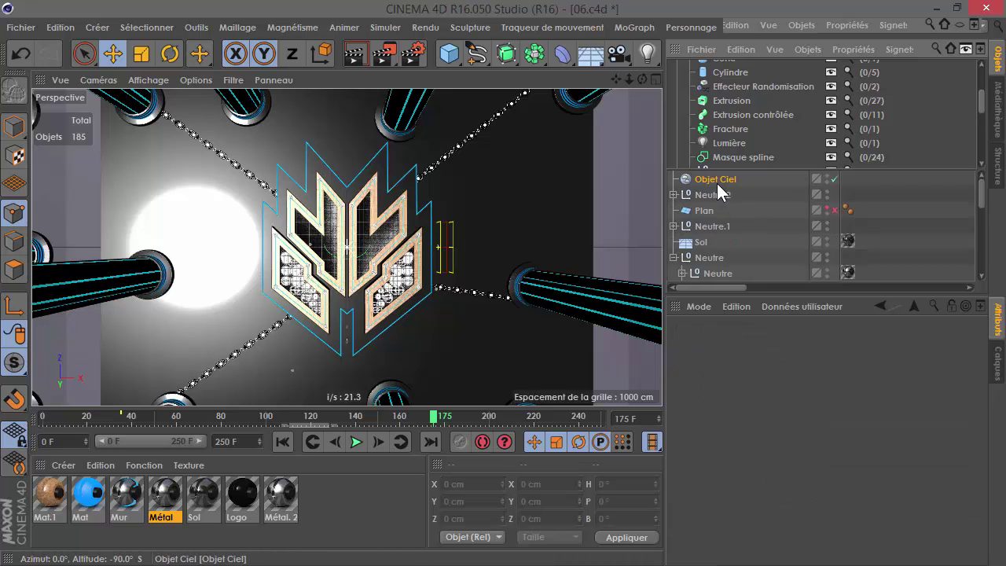
left_click(834, 179)
Add an omni light and a Répartition object, and make the light a child of the Répartition
scroll(324, 246, "down", 5)
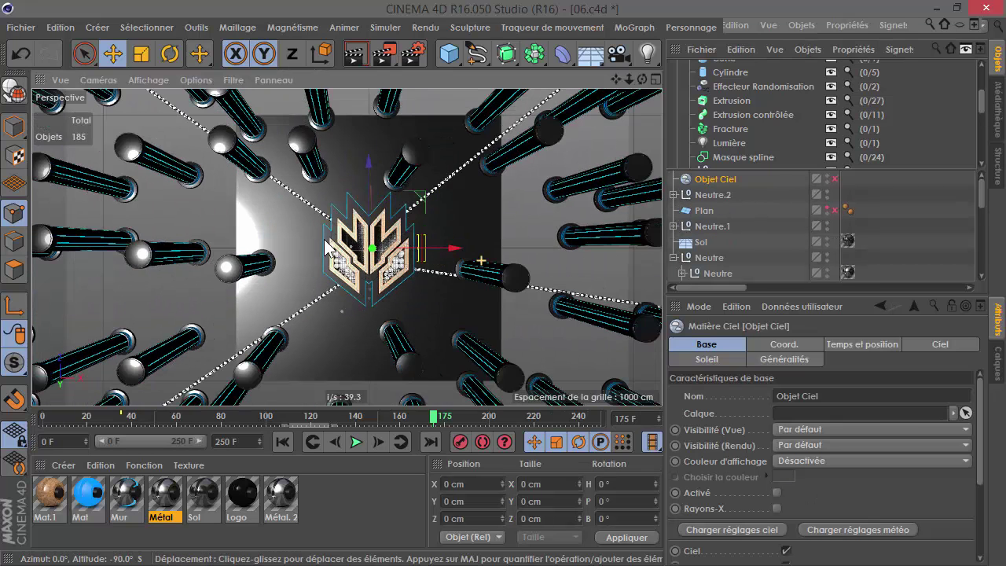
scroll(185, 209, "down", 2)
left_click(449, 53)
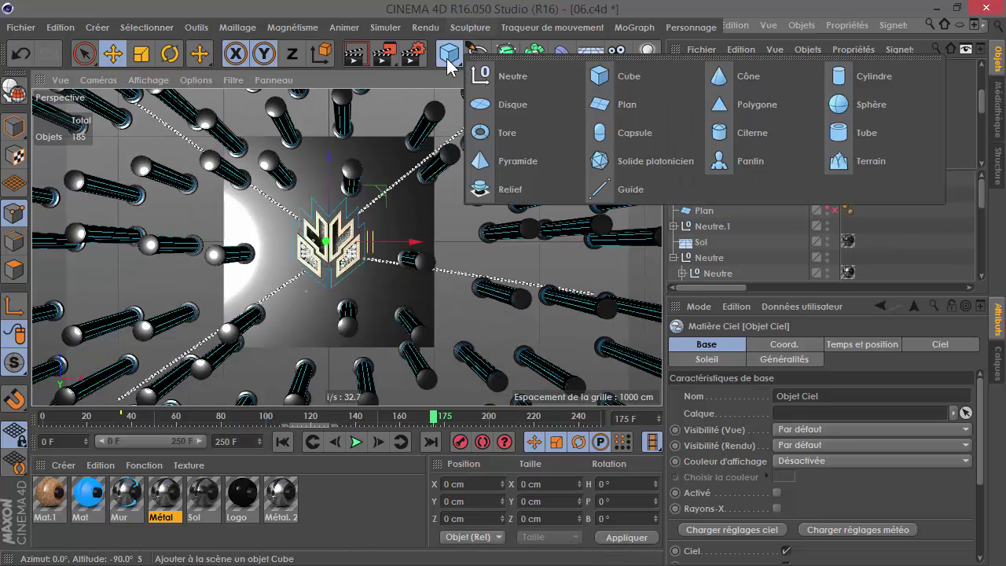
left_click(647, 53)
left_click(708, 77)
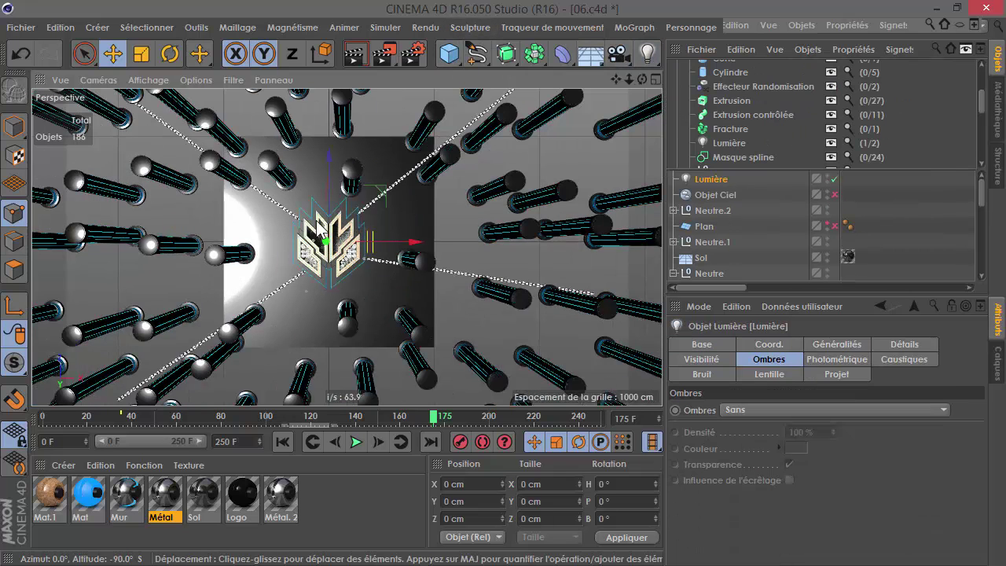
left_click(533, 53)
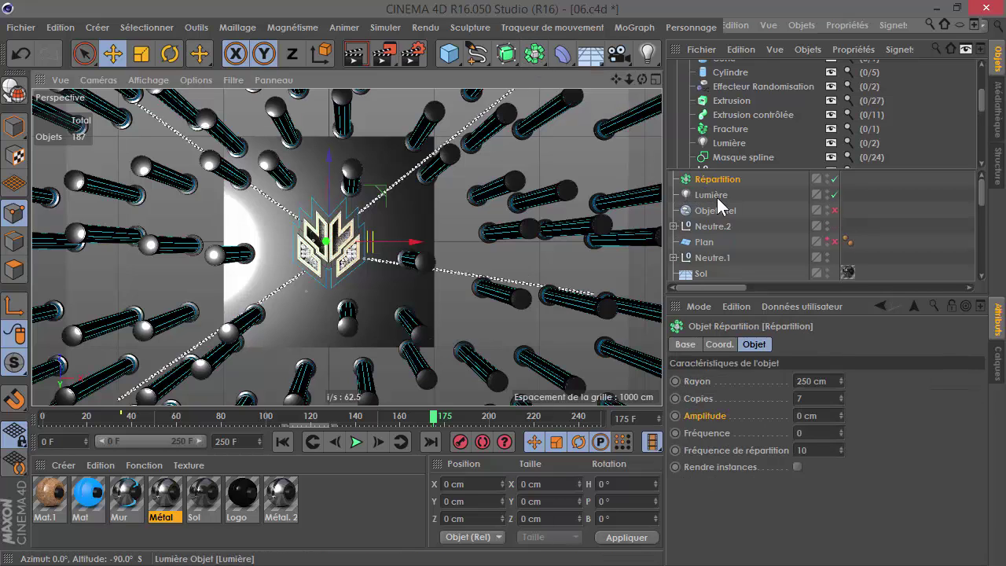
left_click(716, 193)
left_click_drag(712, 187, 711, 180)
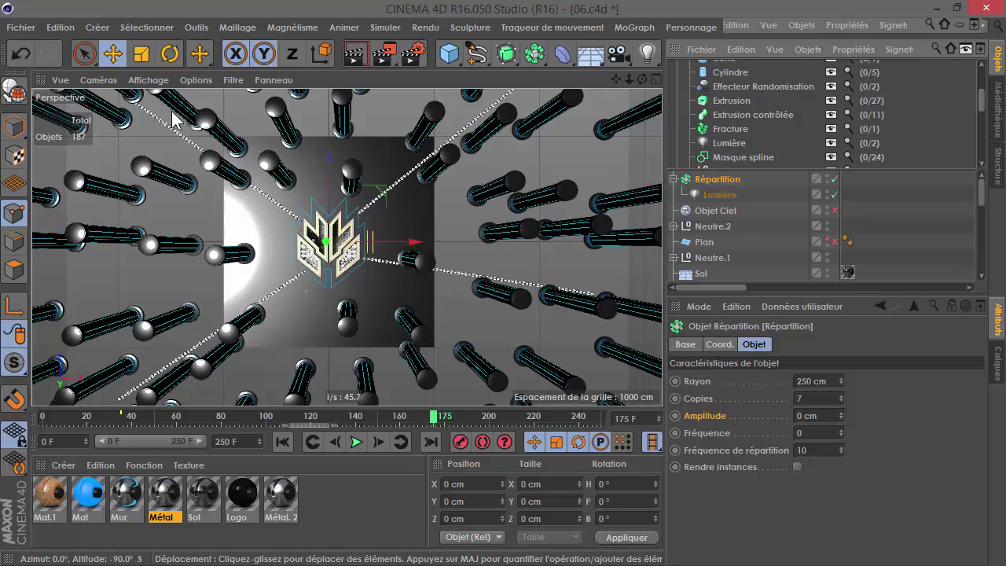
Set the Répartition radius to about 1734 cm and switch the viewport to a shaded display with scene lighting
left_click(225, 79)
left_click(225, 79)
left_click_drag(641, 78, 456, 180)
left_click_drag(342, 182, 371, 63)
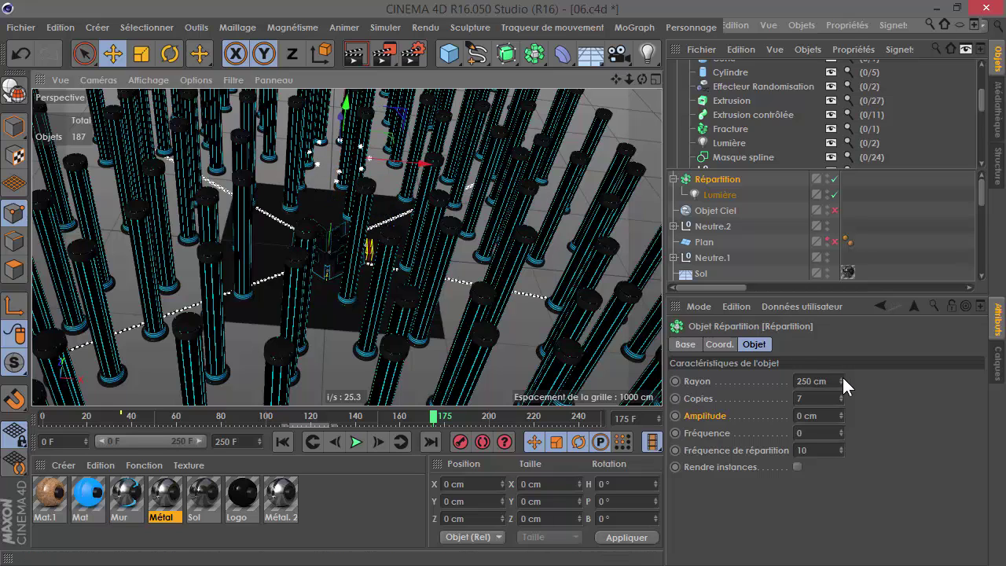
left_click_drag(841, 378, 825, 252)
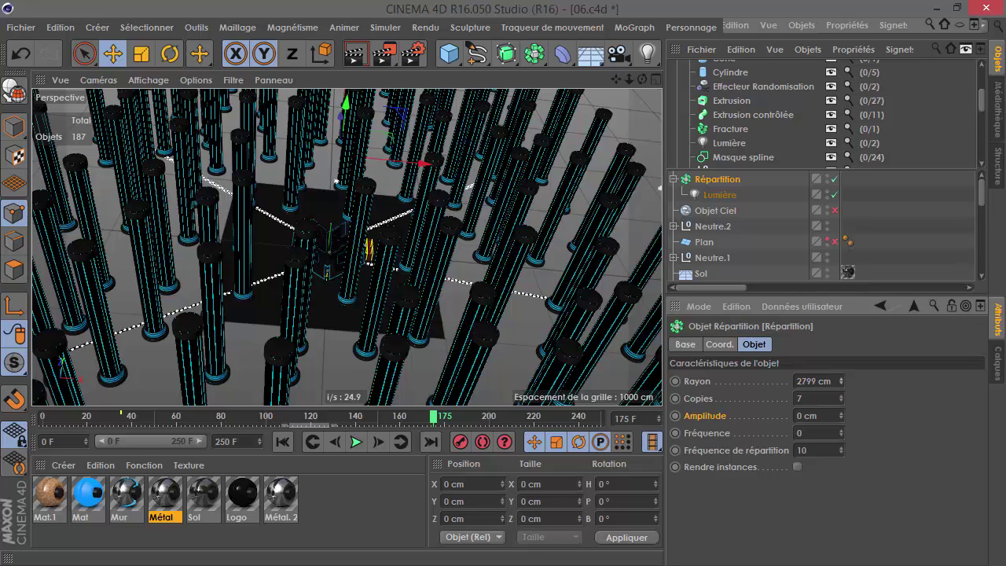
left_click_drag(840, 381, 831, 382)
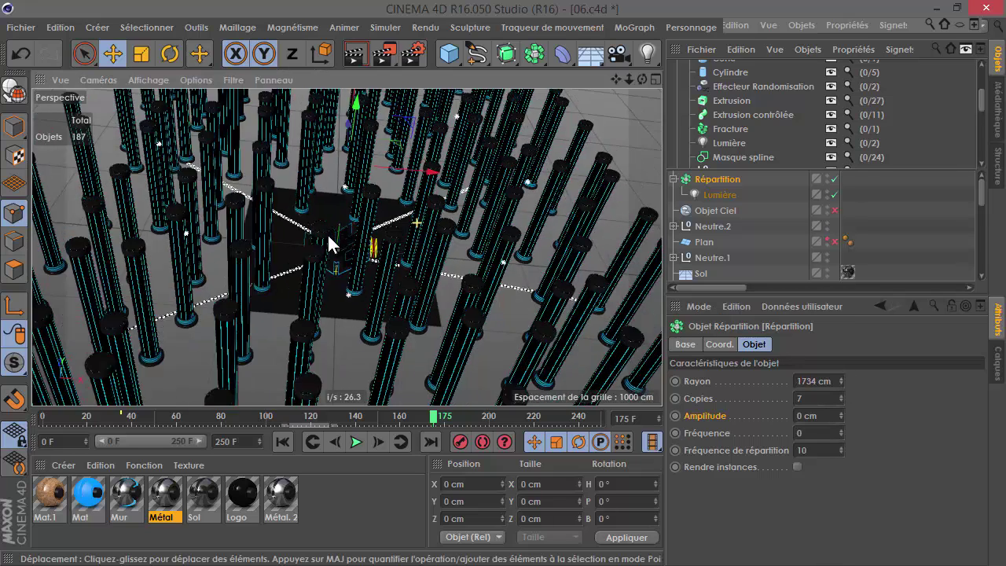
left_click(149, 79)
left_click(156, 108)
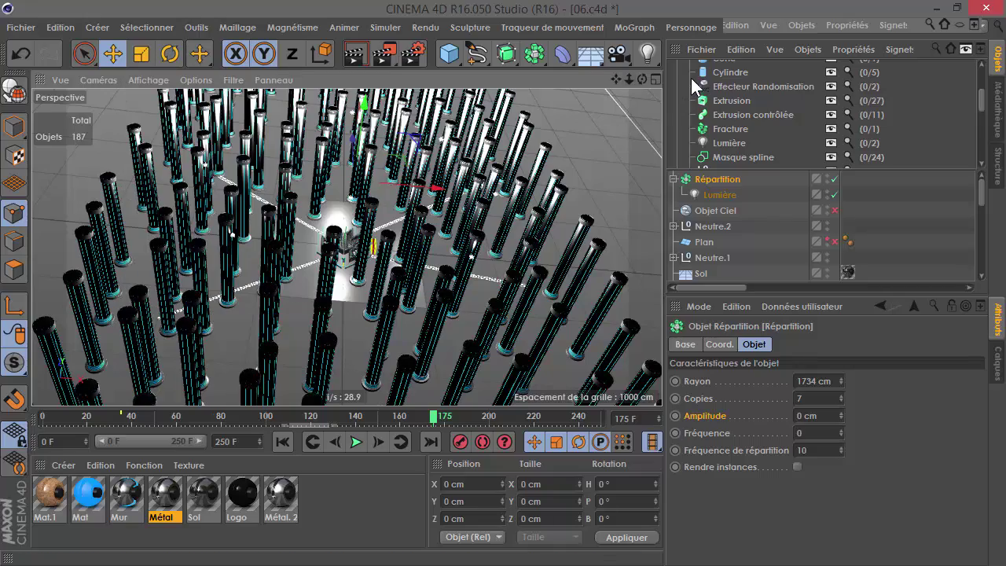
Set the Répartition radius to 1739 cm and raise the ring of lights above the columns
left_click_drag(642, 82, 414, 150)
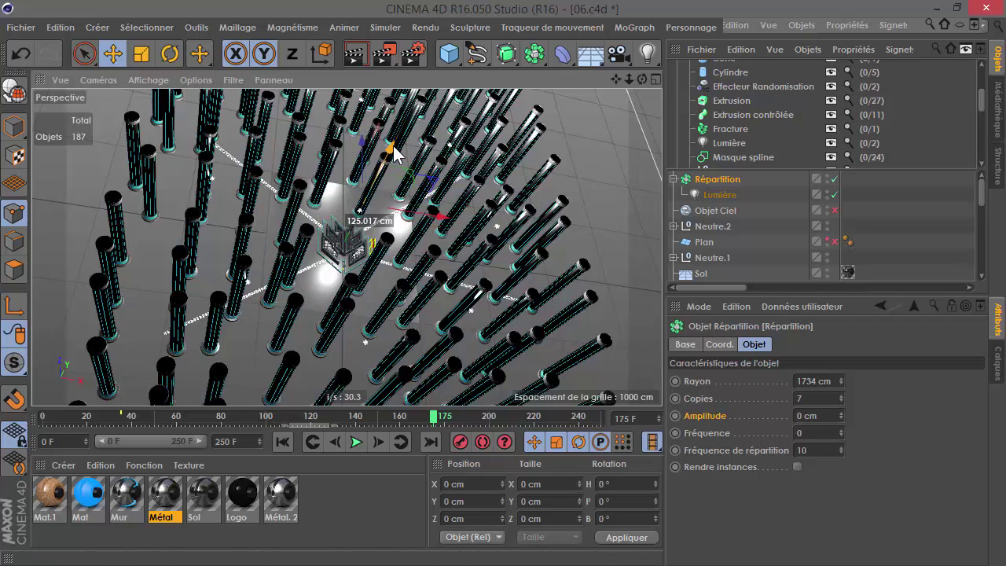
left_click_drag(836, 379, 851, 338)
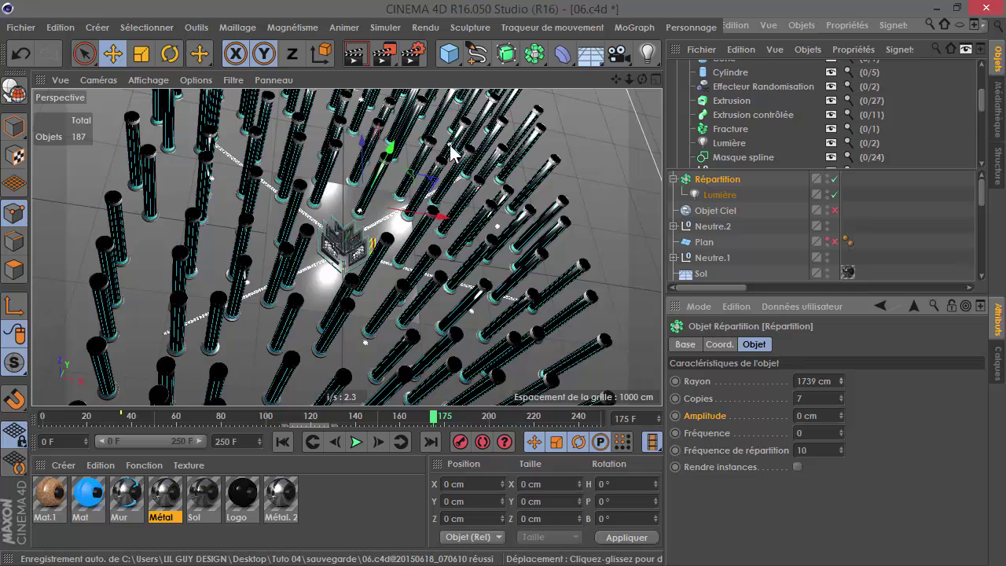
left_click_drag(440, 189, 504, 282)
Set the intensity of the light inside the Répartition to 50 %
left_click(720, 195)
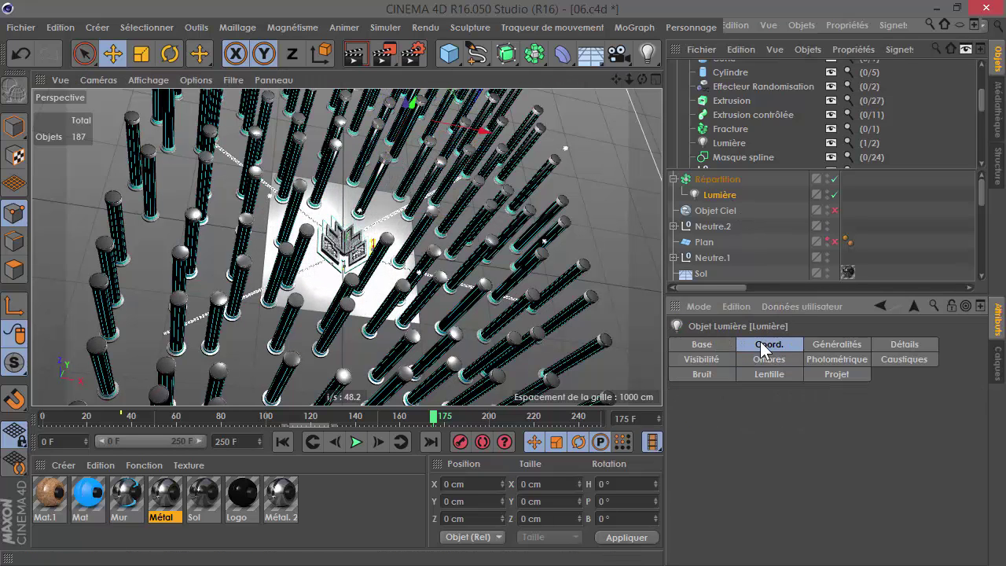
left_click(852, 347)
left_click_drag(906, 465, 892, 464)
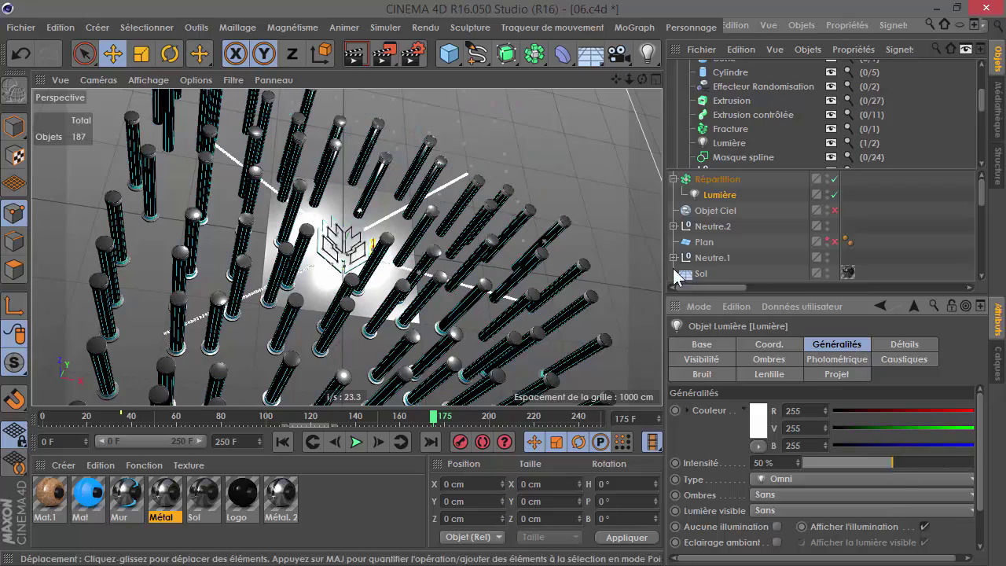
Frame the logo among the columns and switch the render engine to Rendu complet
left_click_drag(499, 284, 348, 247, "alt")
scroll(349, 247, "up", 8)
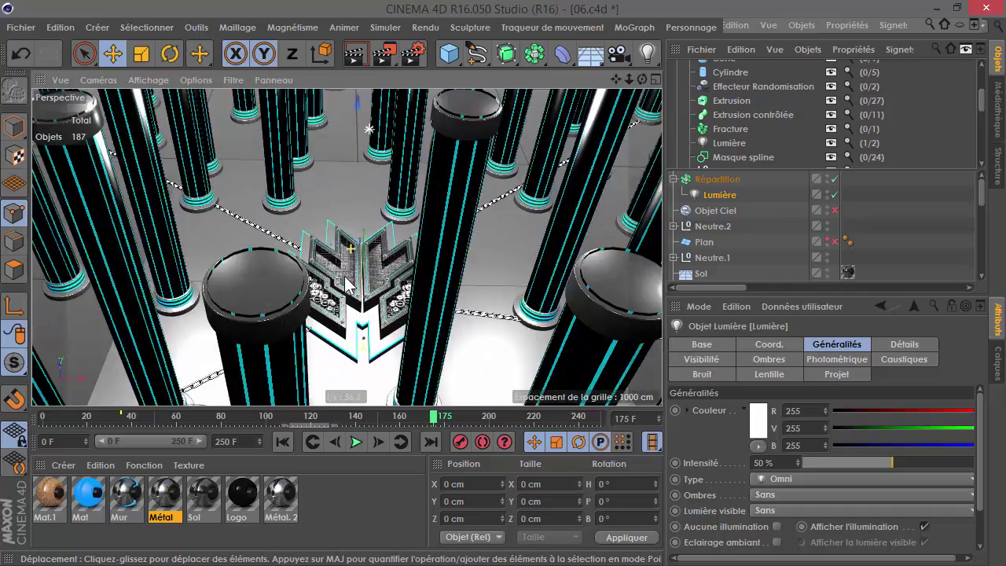
scroll(346, 280, "up", 3)
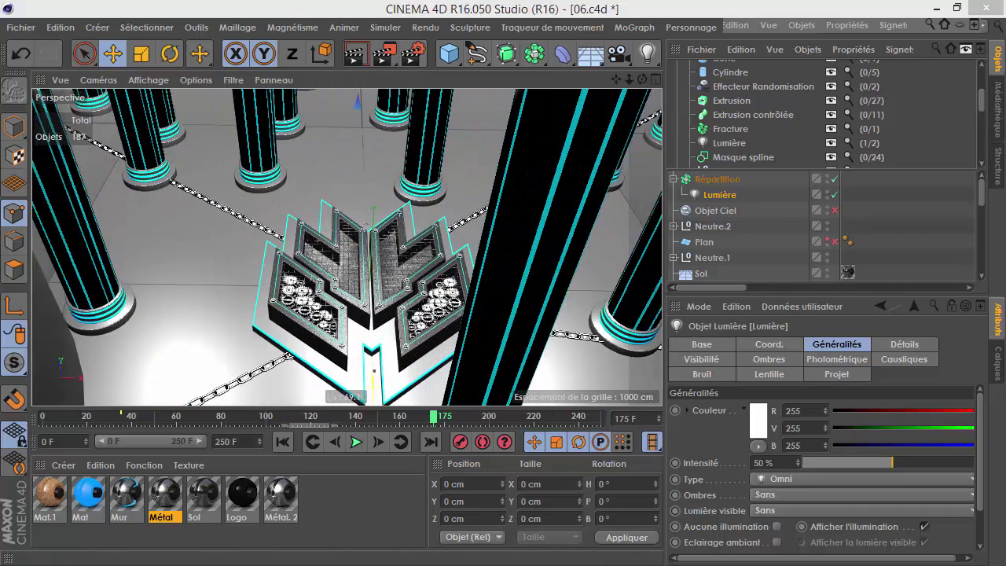
key("ctrl+b")
left_click(512, 143)
left_click(503, 155)
Set anti-aliasing to Au mieux with minimum level 1x1 and maximum level 2x2, and test-render the logo in the viewport
left_click(440, 226)
left_click(769, 163)
left_click(764, 196)
left_click_drag(774, 110, 582, 144)
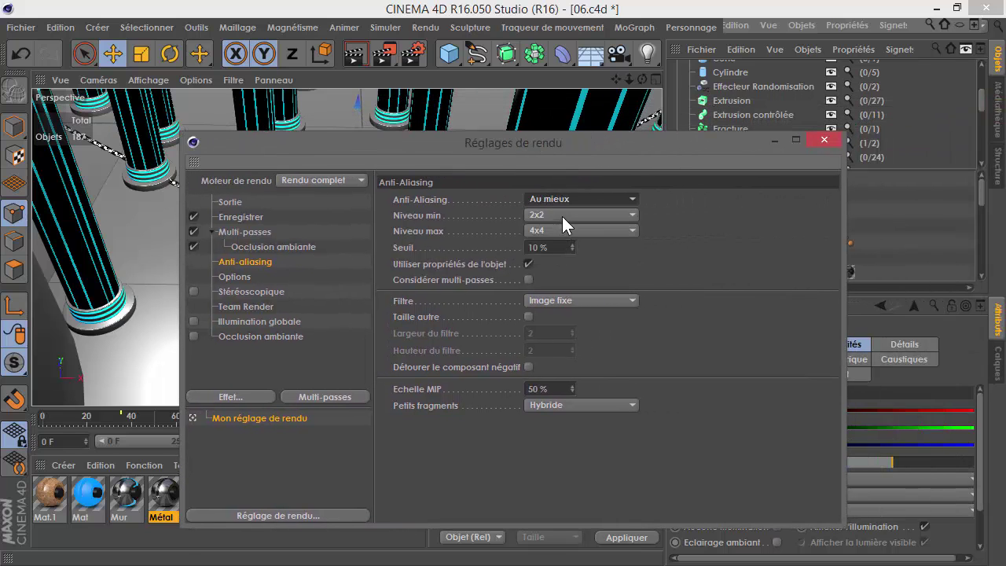
left_click(561, 217)
left_click(561, 230)
left_click(559, 231)
left_click(552, 240)
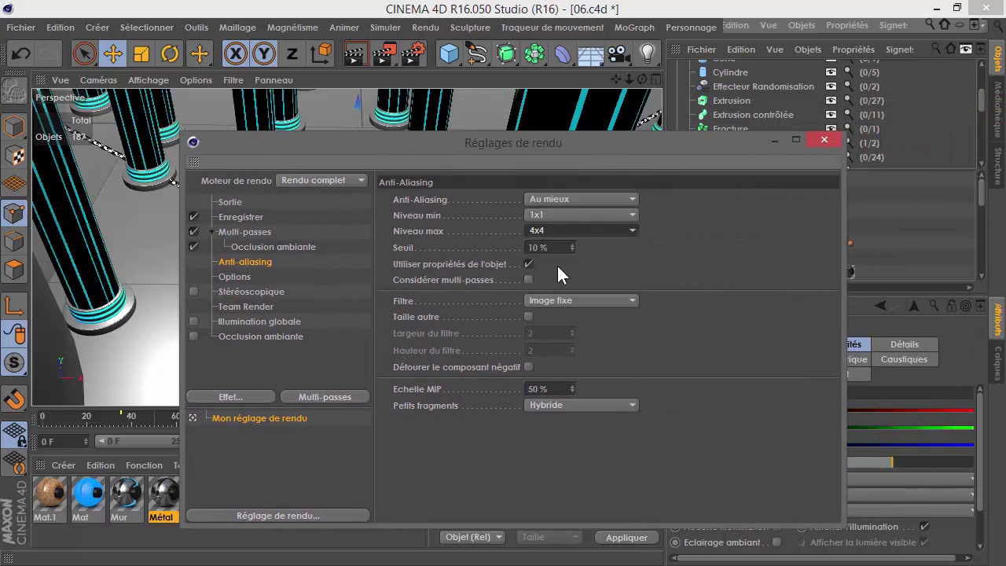
left_click(824, 140)
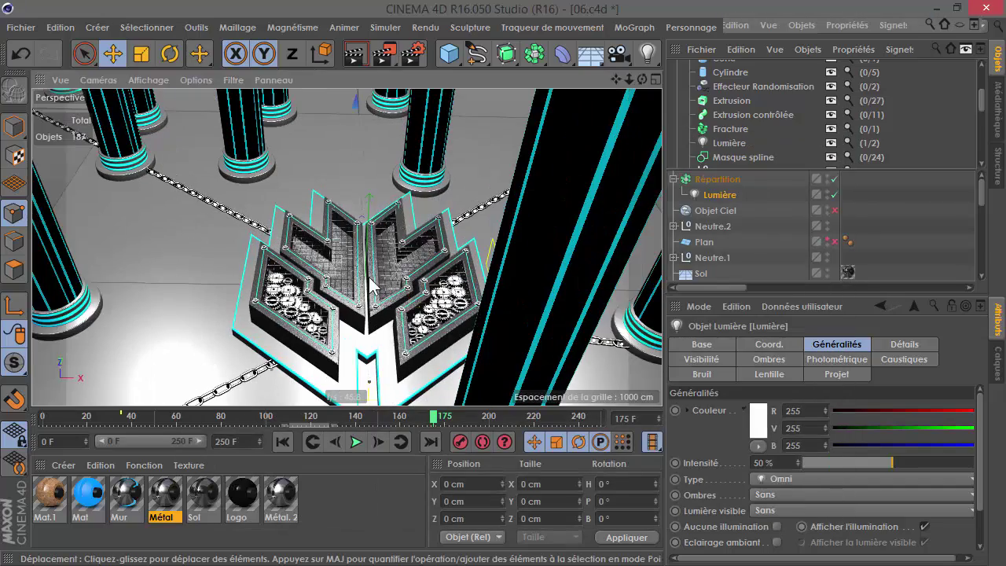
left_click_drag(617, 79, 424, 165)
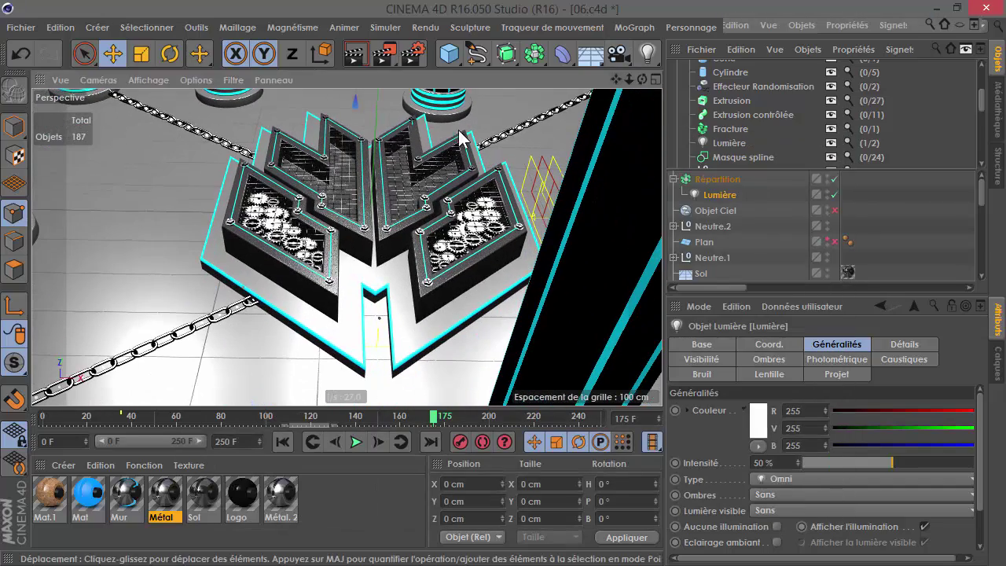
left_click(351, 55)
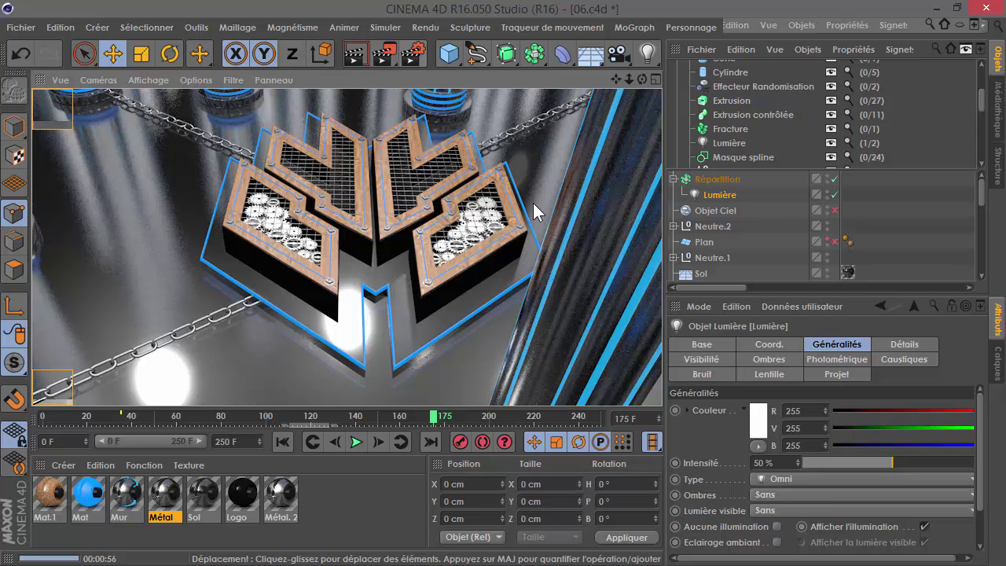
Switch the render engine to Physique with sampling quality Faible, and test-render the logo in the viewport
left_click(413, 53)
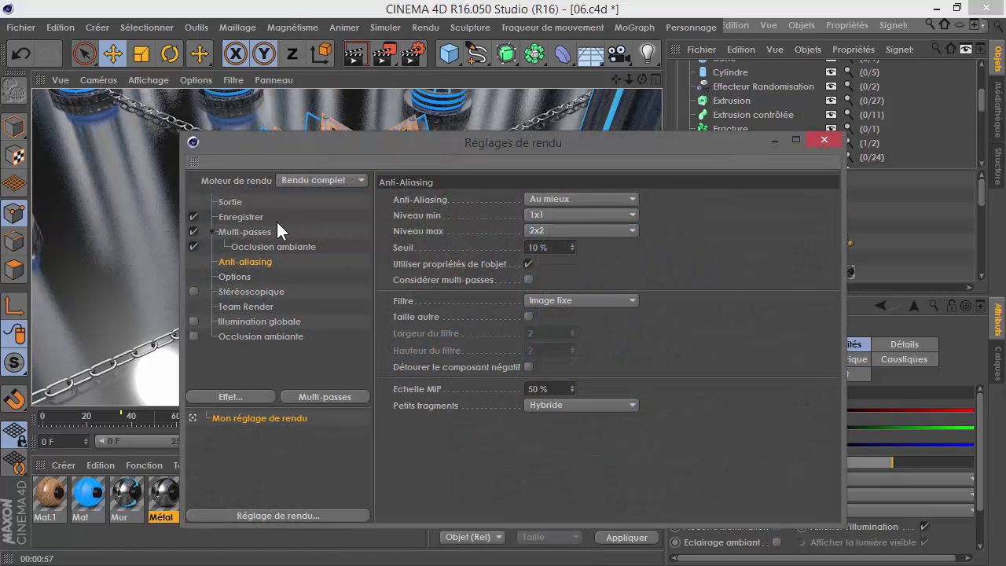
left_click(322, 180)
left_click(311, 198)
left_click(273, 321)
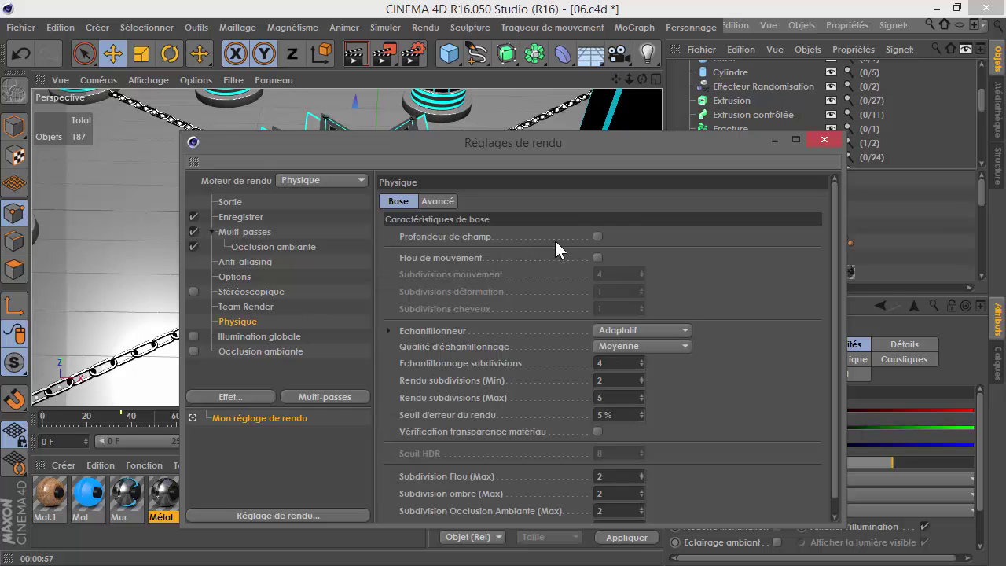
left_click(617, 346)
left_click(625, 360)
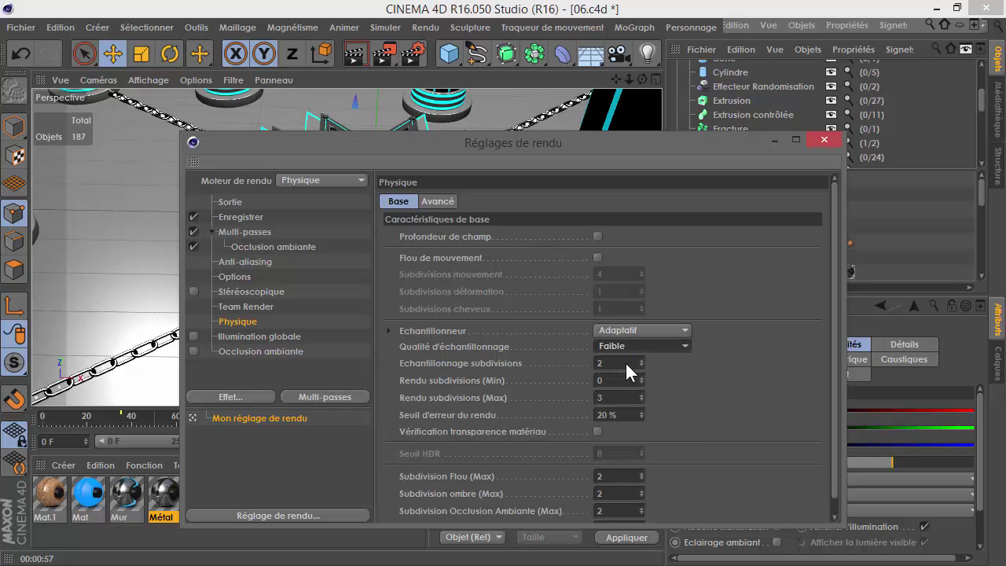
left_click(822, 141)
left_click(355, 53)
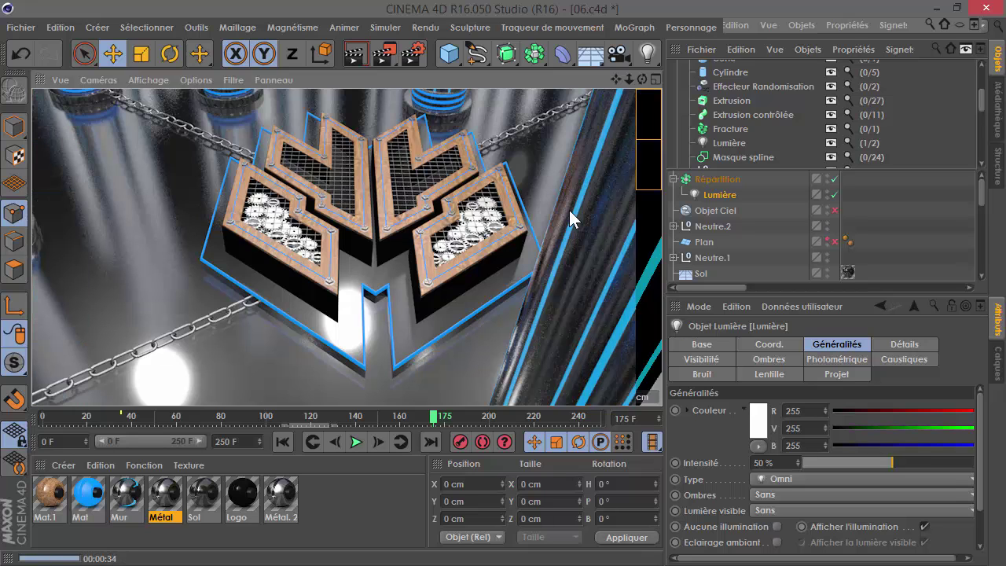
Delete the Objet Ciel from the scene
left_click(723, 211)
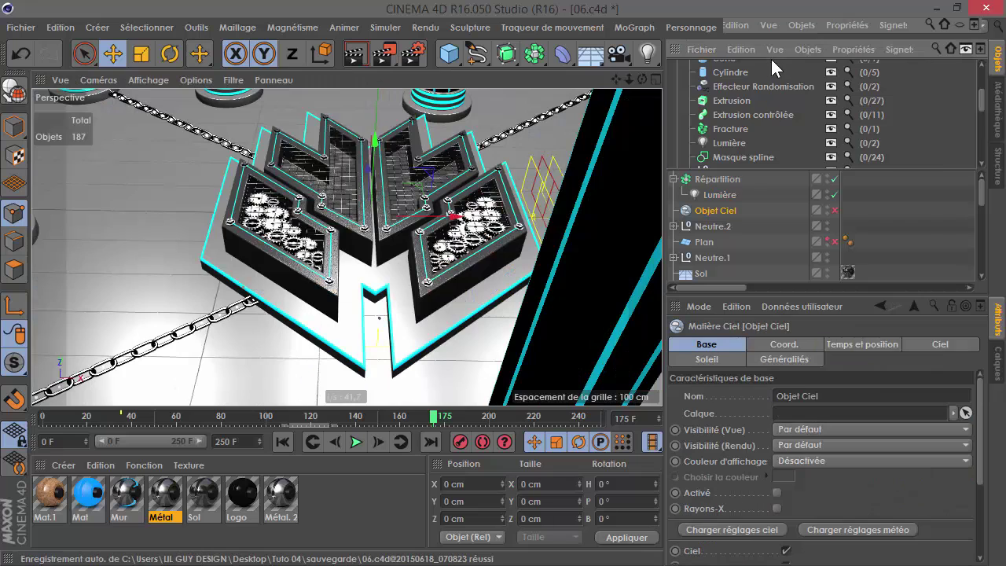
left_click(741, 49)
left_click(770, 165)
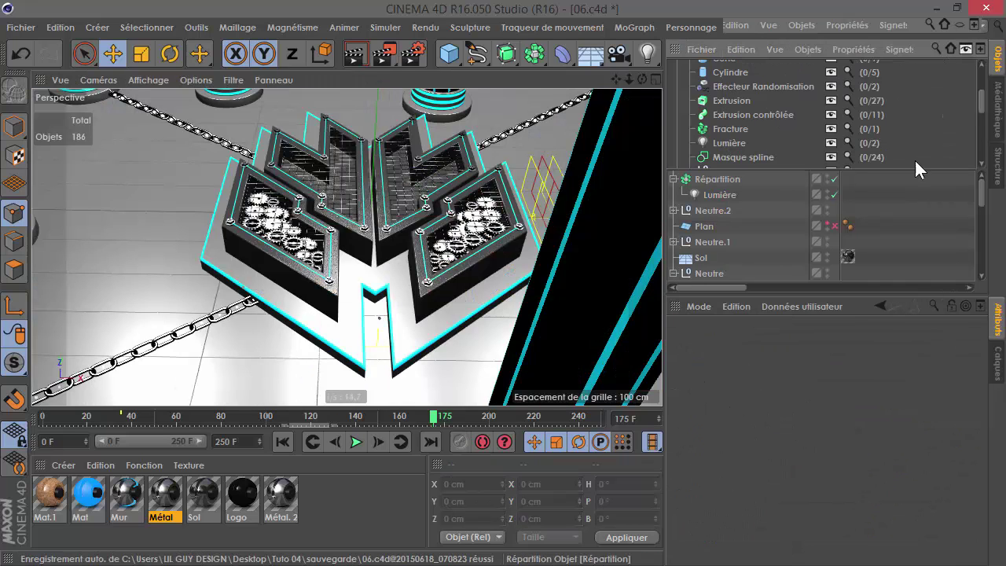
Hide the object filter list and undo the deletion of the Objet Ciel
left_click(965, 50)
left_click(739, 69)
left_click(747, 49)
left_click(22, 53)
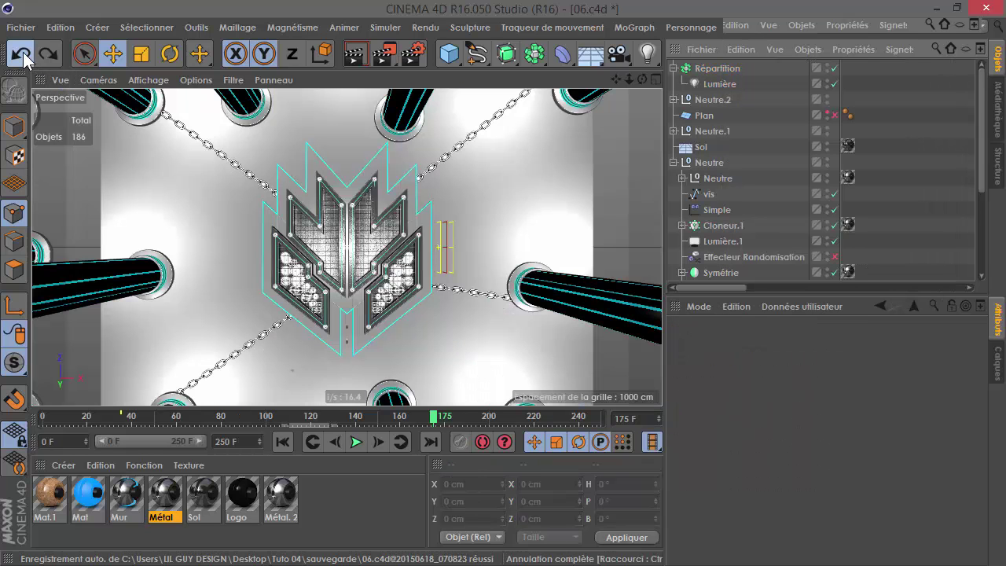
left_click(23, 52)
Delete the Répartition together with its Lumière, and activate the Objet Ciel
left_click(717, 69)
left_click(771, 48)
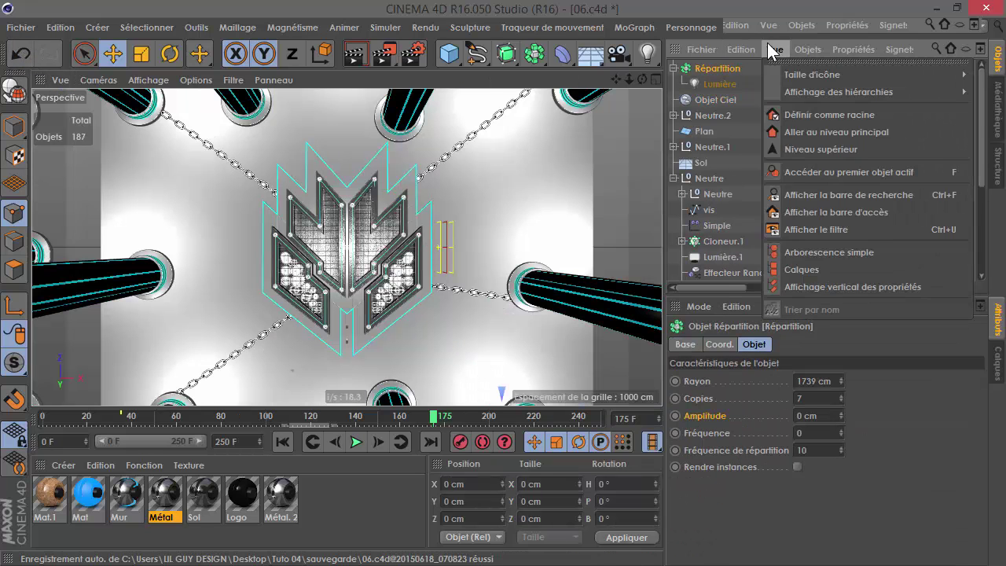
left_click(762, 163)
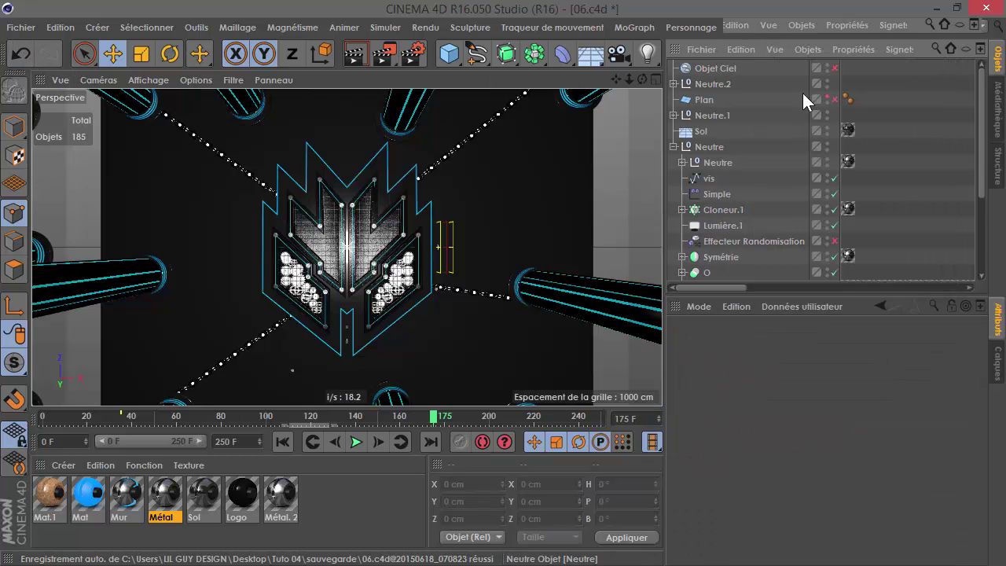
left_click(835, 68)
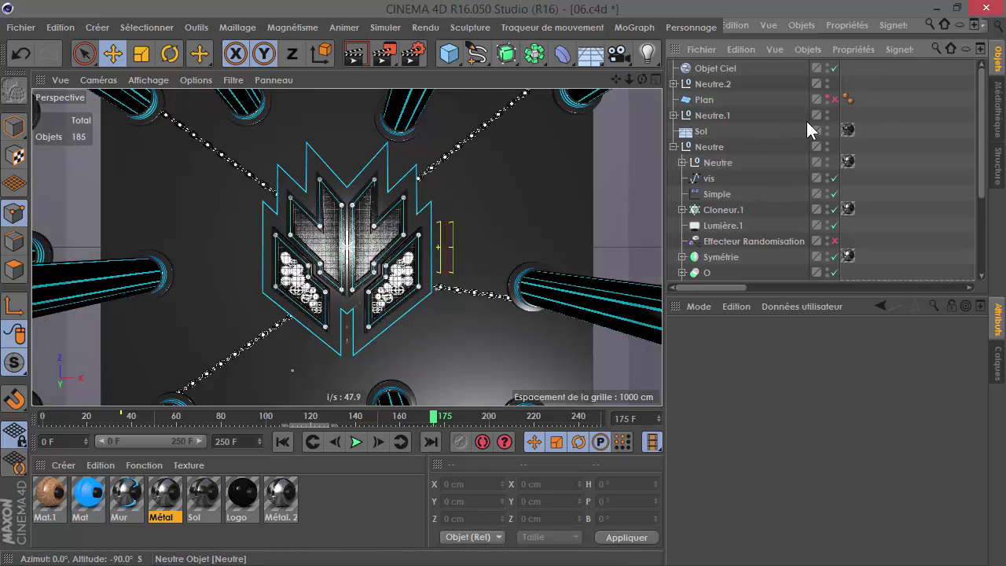
Delete the Plan object from the scene
left_click(707, 99)
left_click(740, 49)
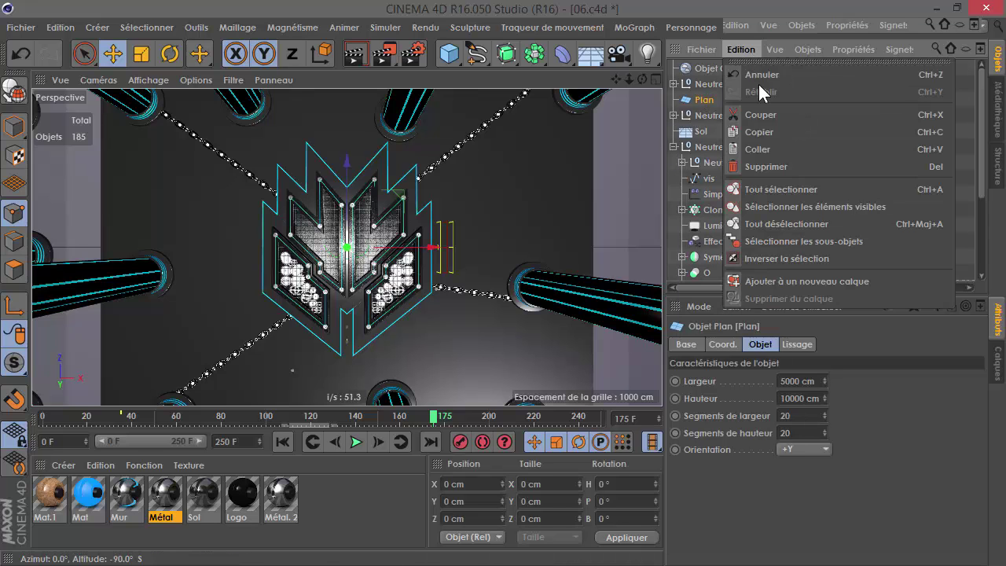
left_click(772, 166)
Scrub and play back the camera animation around the logo, stopping at frame 137
left_click_drag(269, 416, 319, 419)
left_click(260, 419)
left_click(356, 441)
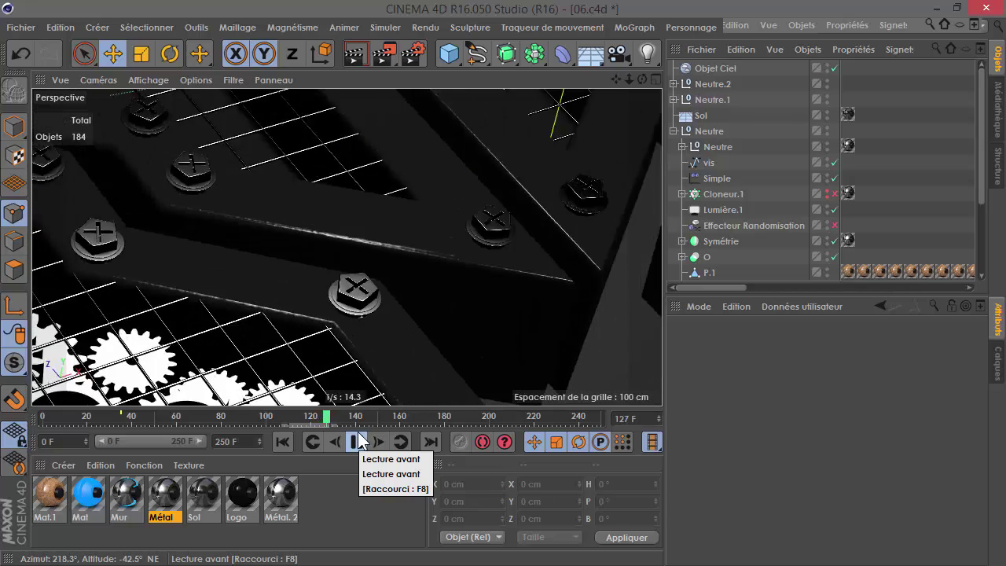
left_click(358, 441)
Expand the Base and O groups, select the polygon object P.1 and switch to Model mode
scroll(757, 256, "down", 3)
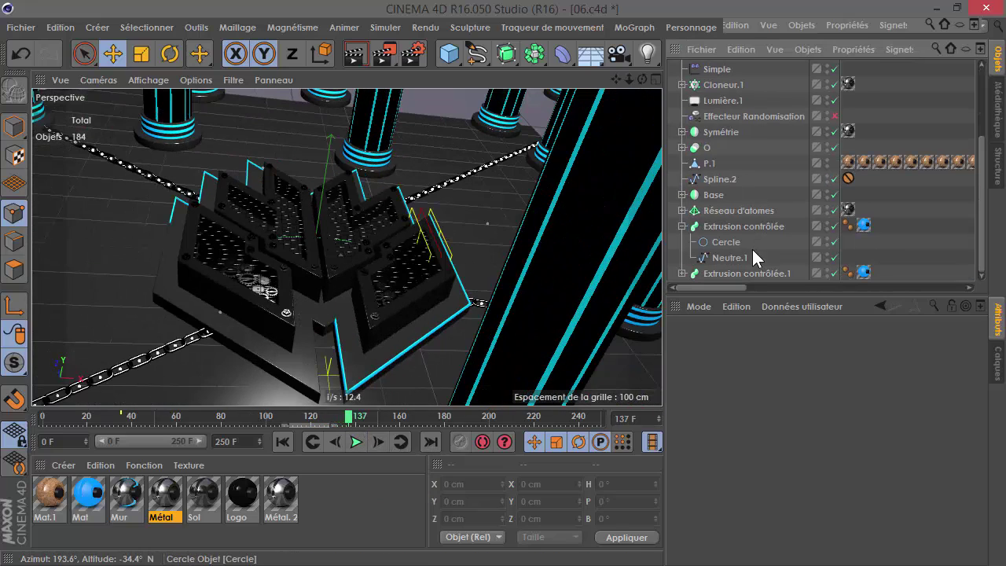
left_click(711, 195)
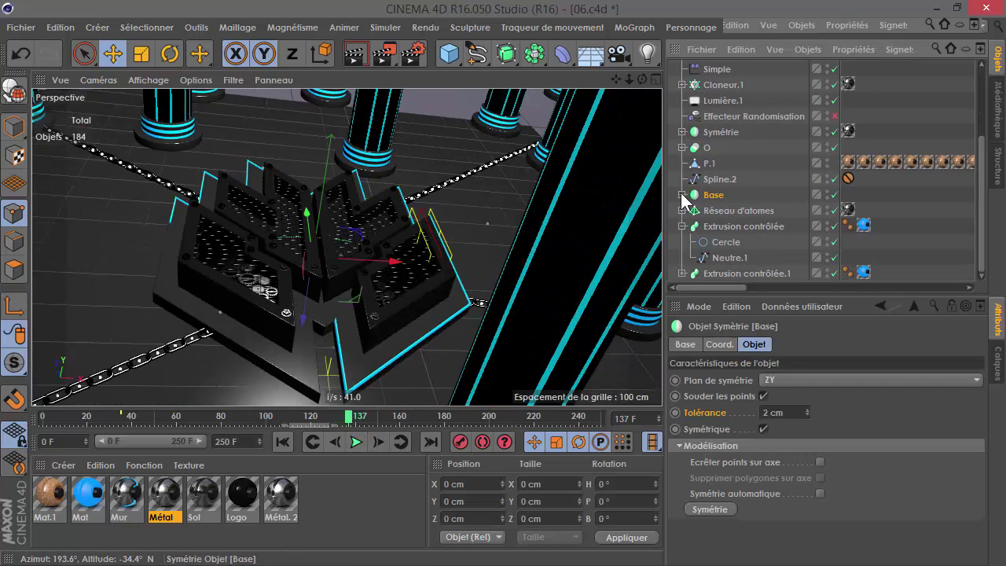
left_click(682, 195)
left_click(682, 148)
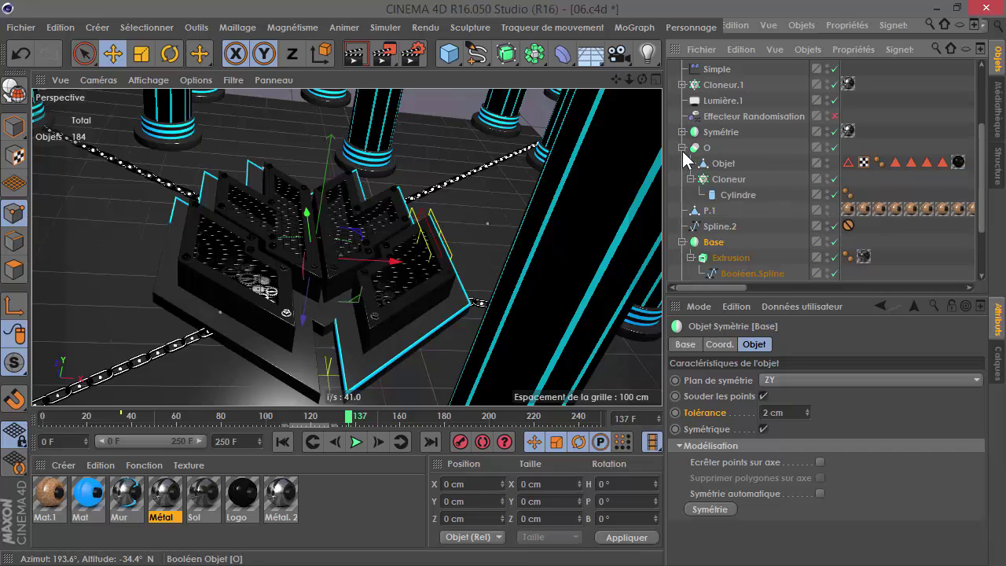
left_click(705, 212)
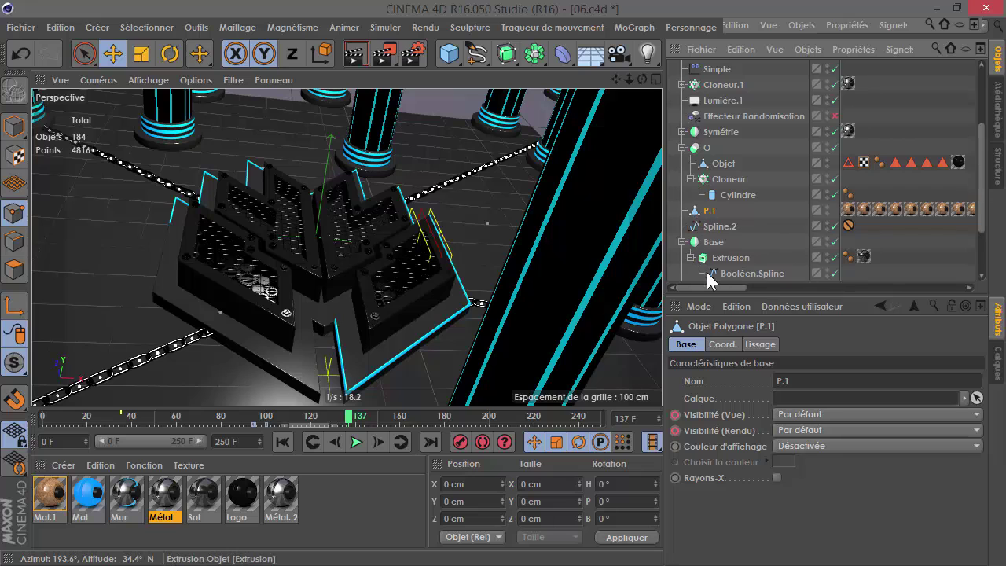
left_click(22, 128)
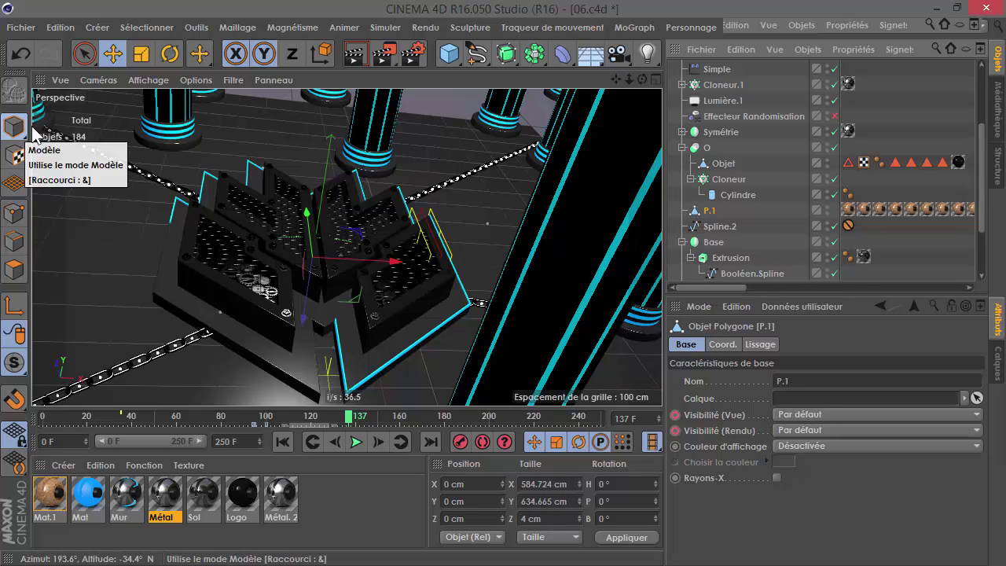
Isolate the P.1 object with the MagicSolo plugin
scroll(455, 67, "down", 1)
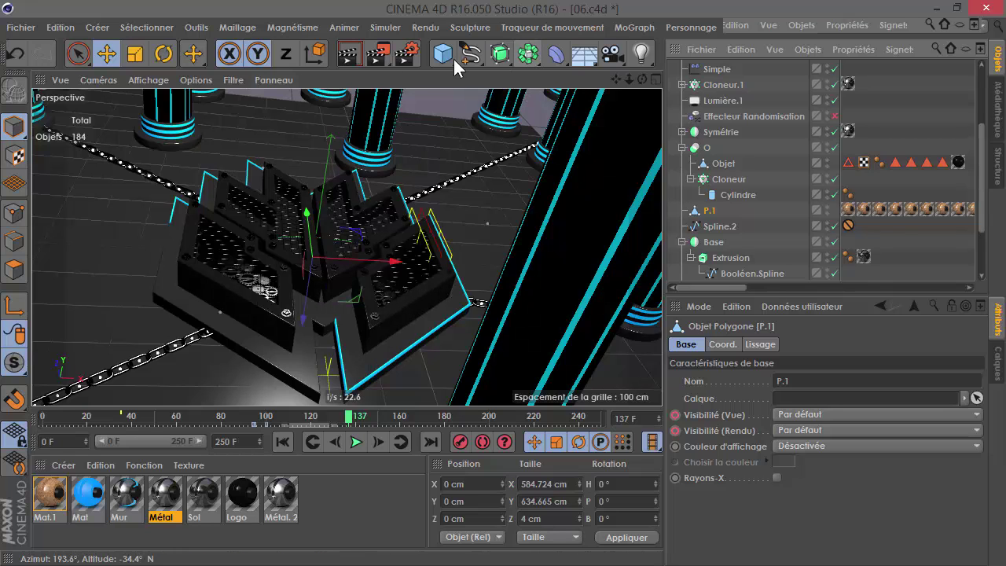
left_click(641, 27)
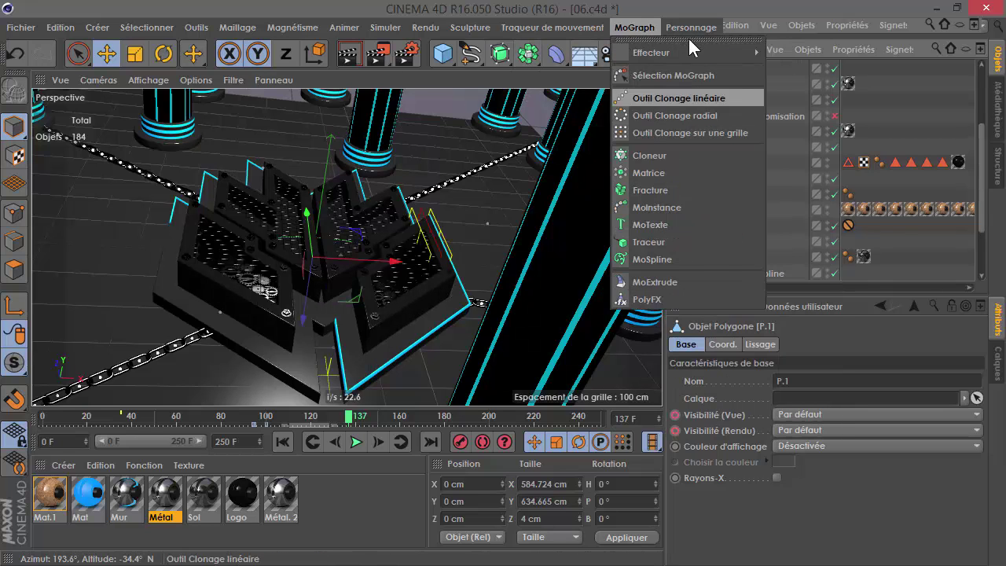
mouse_move(705, 27)
mouse_move(773, 21)
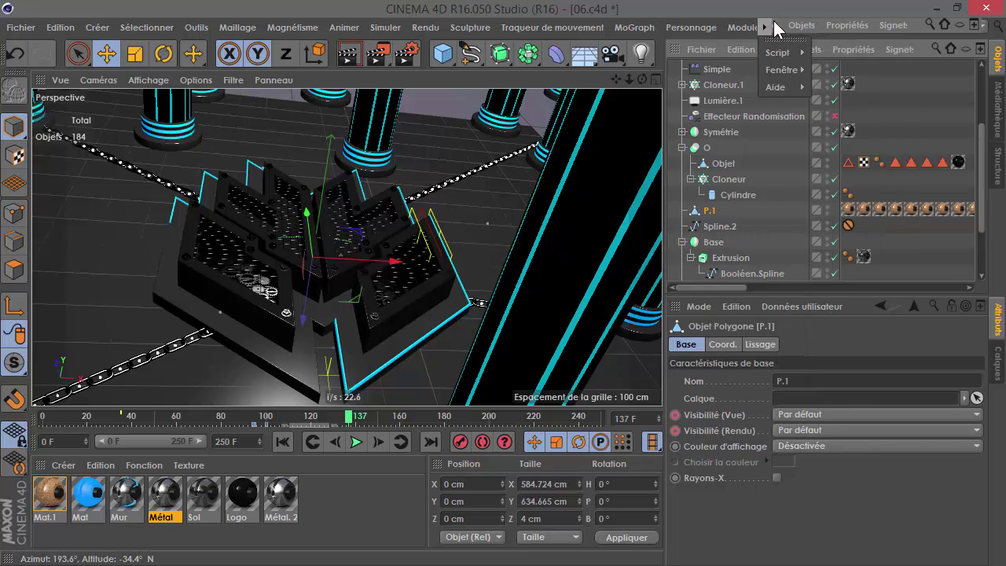
left_click(741, 179)
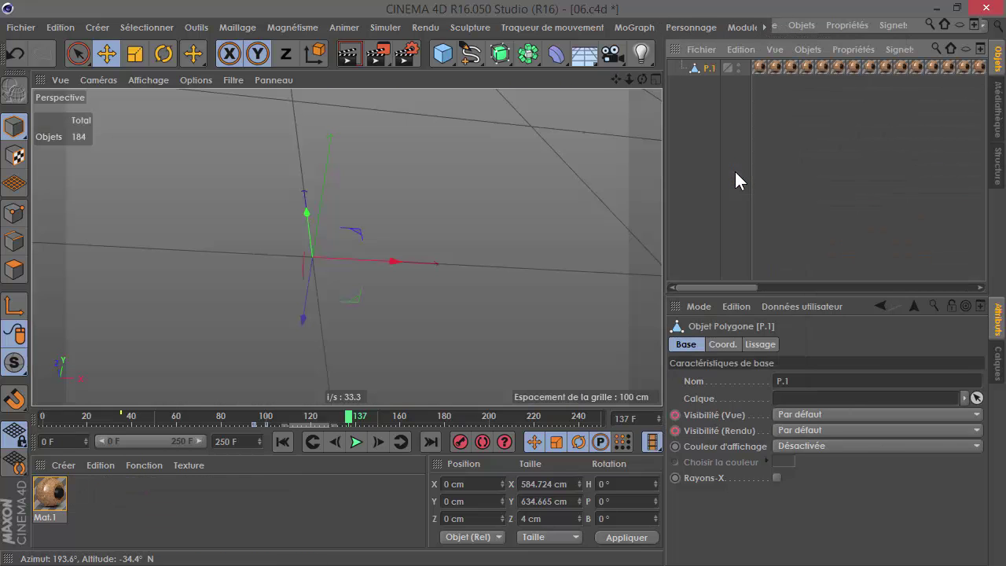
Examine the isolated P.1 frames at frame 160, and end the MagicSolo isolation to bring back the whole scene
scroll(232, 302, "down", 5)
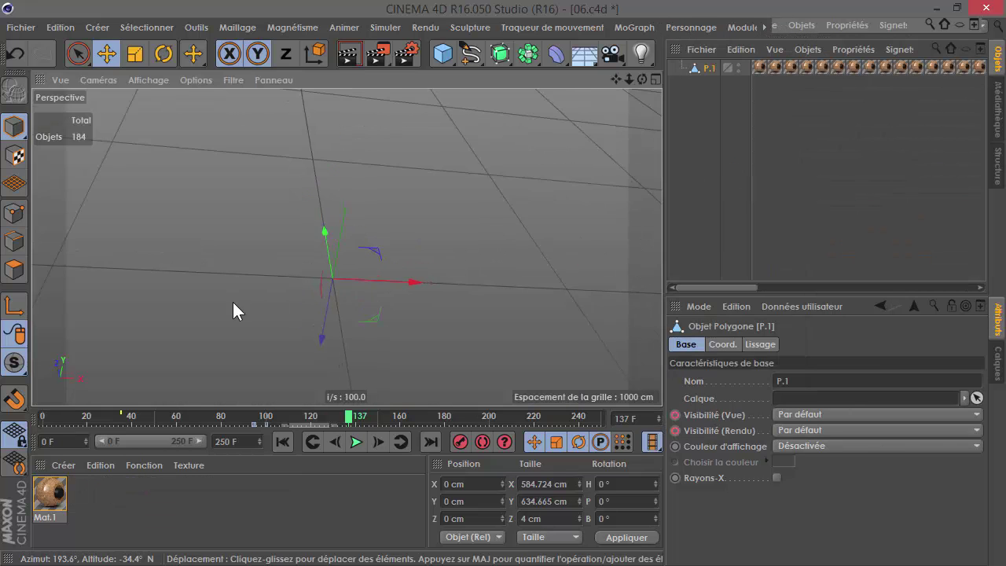
scroll(308, 285, "down", 4)
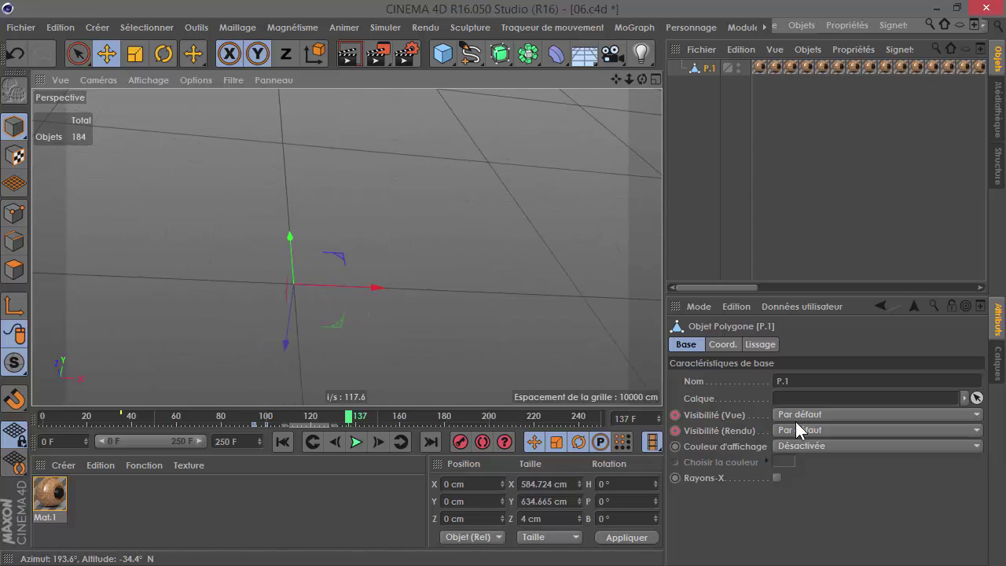
left_click_drag(298, 420, 400, 420)
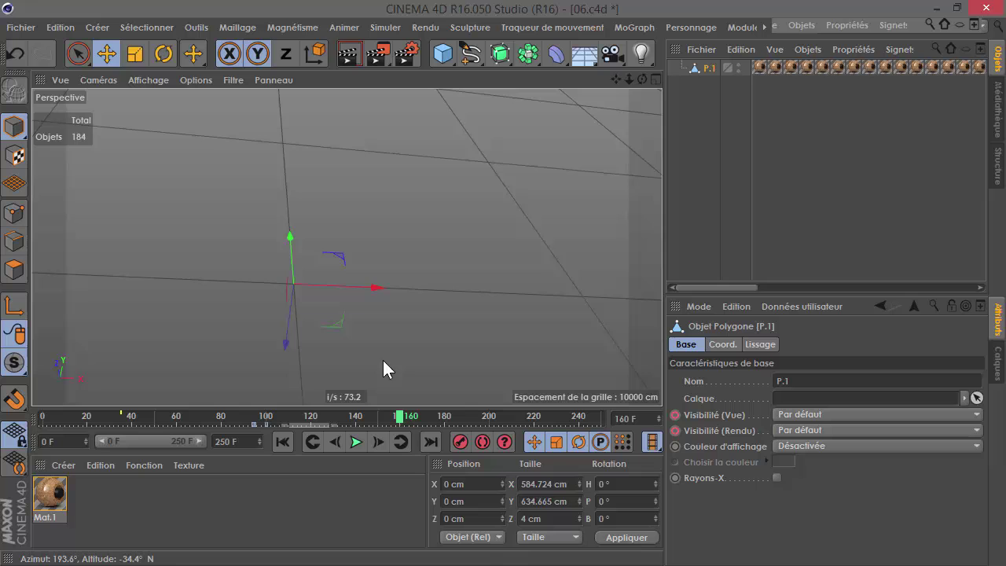
left_click(234, 80)
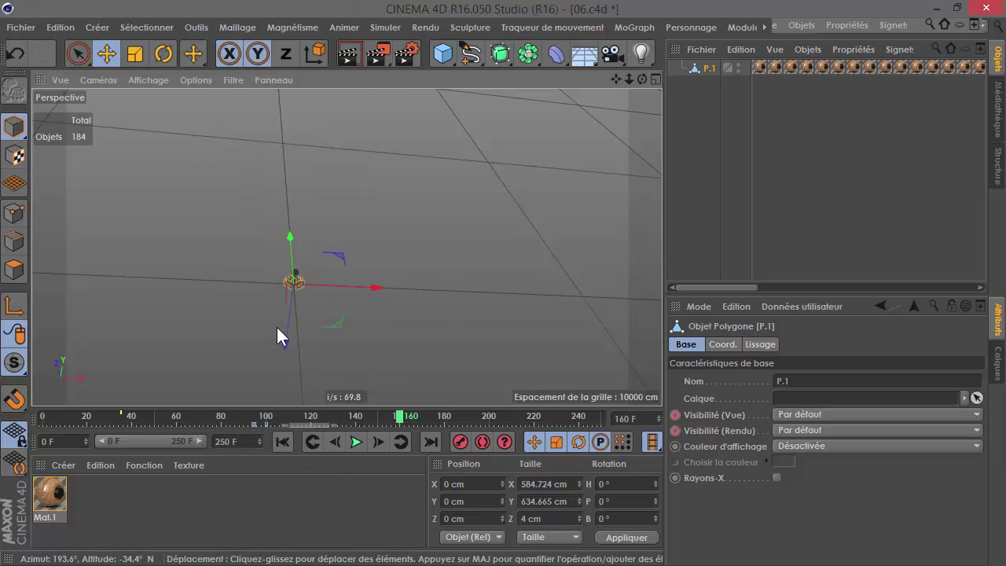
scroll(305, 245, "up", 5)
left_click(244, 80)
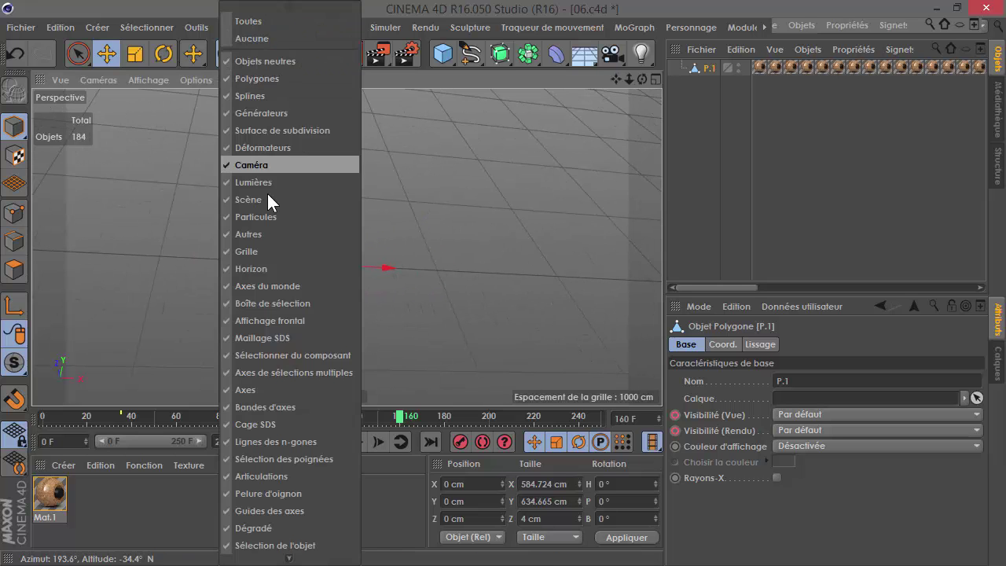
left_click(484, 226)
scroll(299, 291, "up", 5)
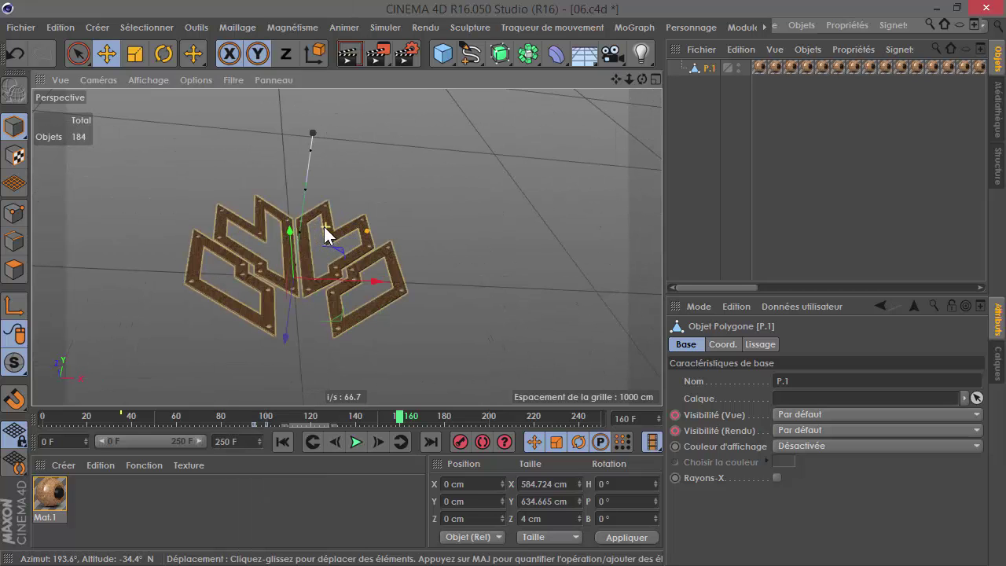
left_click(742, 27)
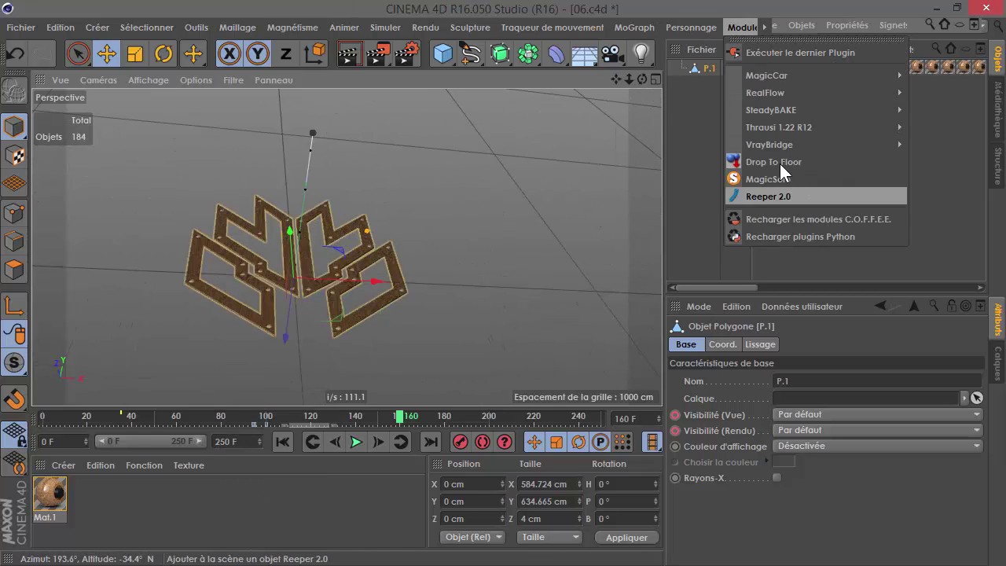
left_click(786, 52)
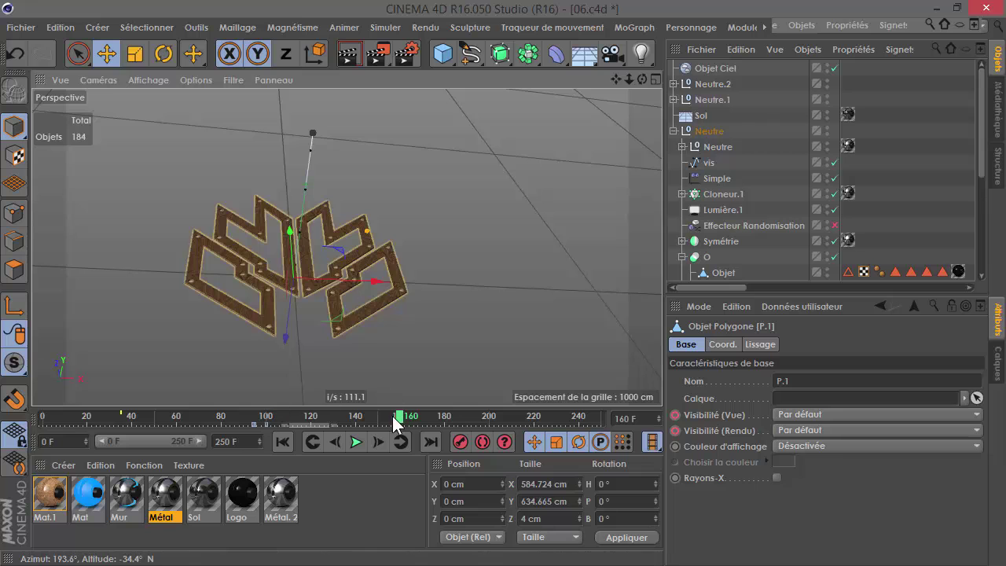
Scrub the animation to frame 165 and test-render the logo in the viewport
left_click(319, 418)
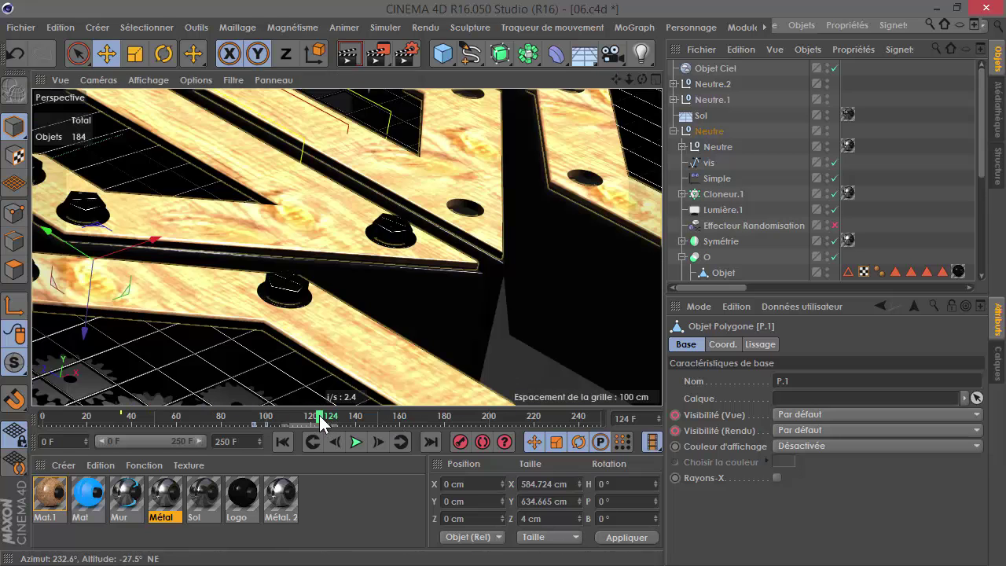
left_click_drag(317, 422, 285, 416)
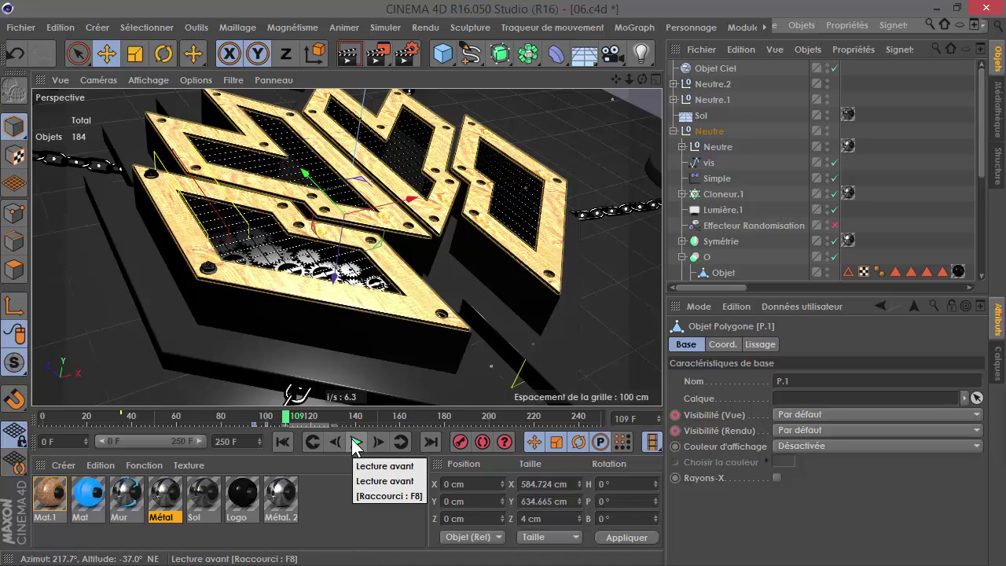
left_click_drag(308, 414, 422, 419)
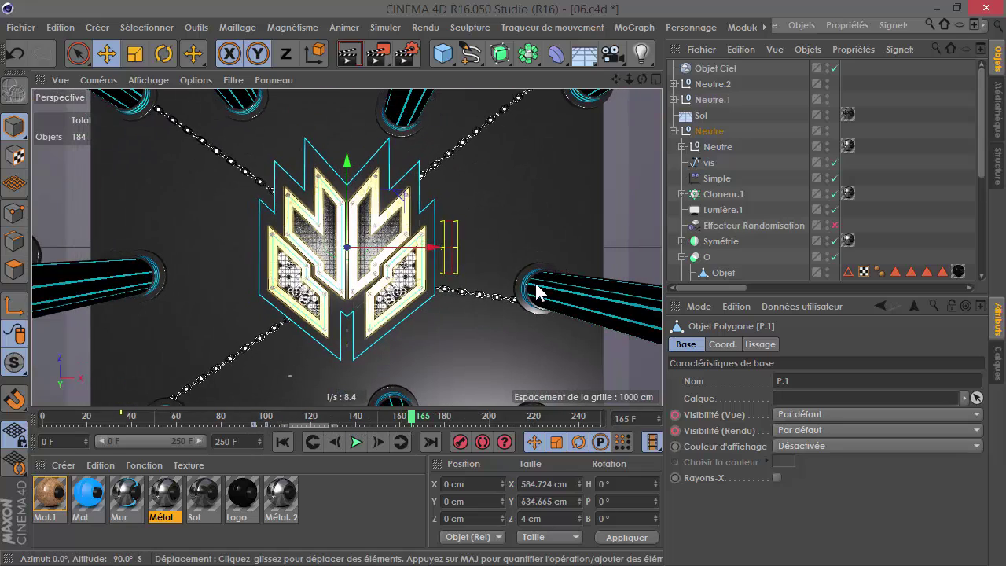
left_click(348, 55)
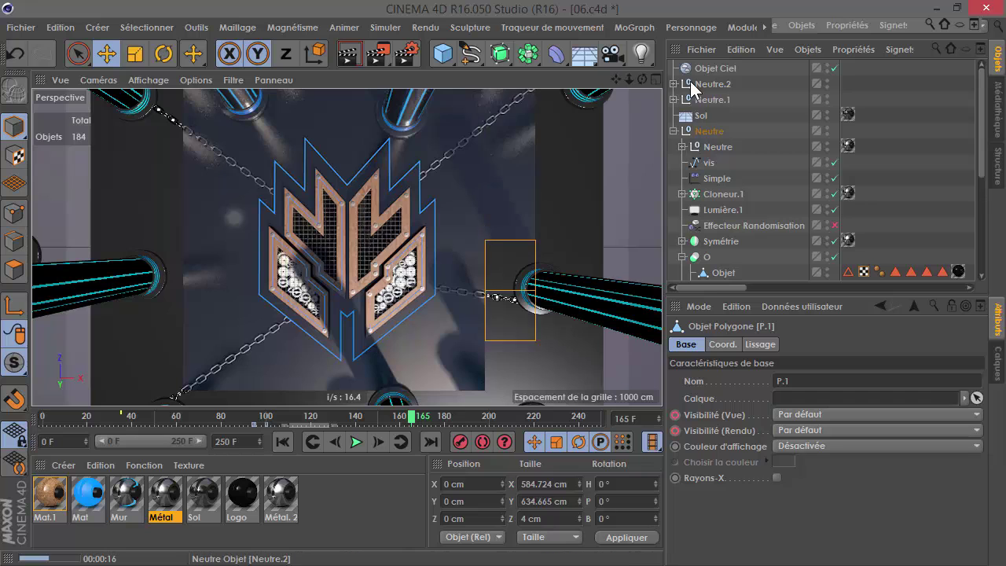
Set the Objet Ciel's sun shadow type to Raytracées (Ombres franches) and test-render the logo in the viewport
left_click(712, 68)
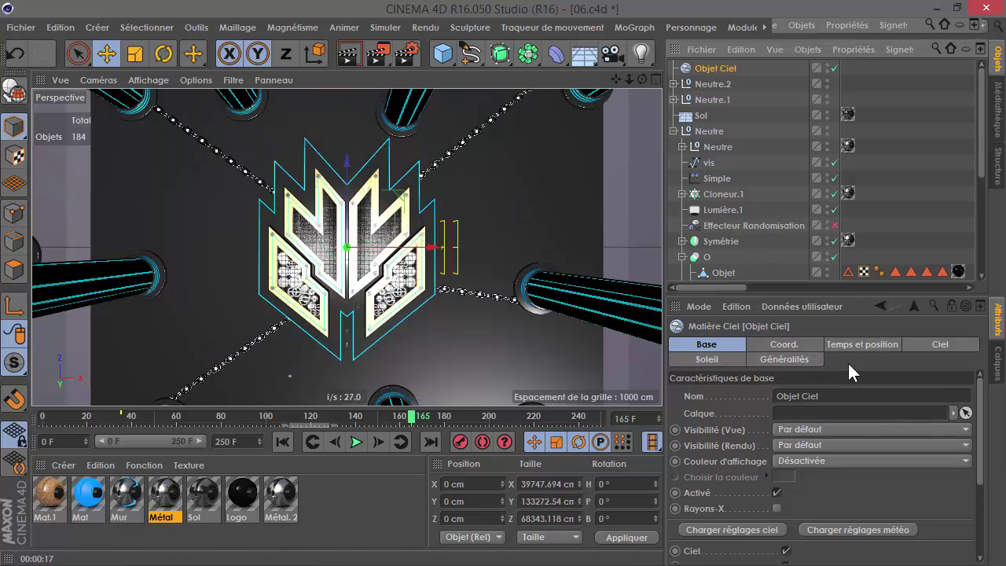
left_click(921, 348)
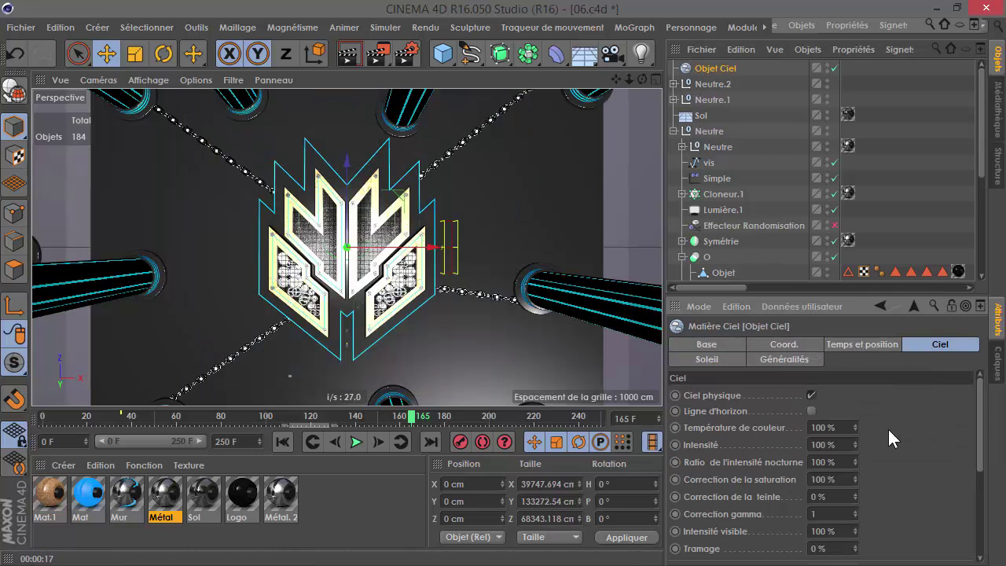
scroll(887, 427, "down", 5)
scroll(747, 393, "up", 5)
left_click(707, 358)
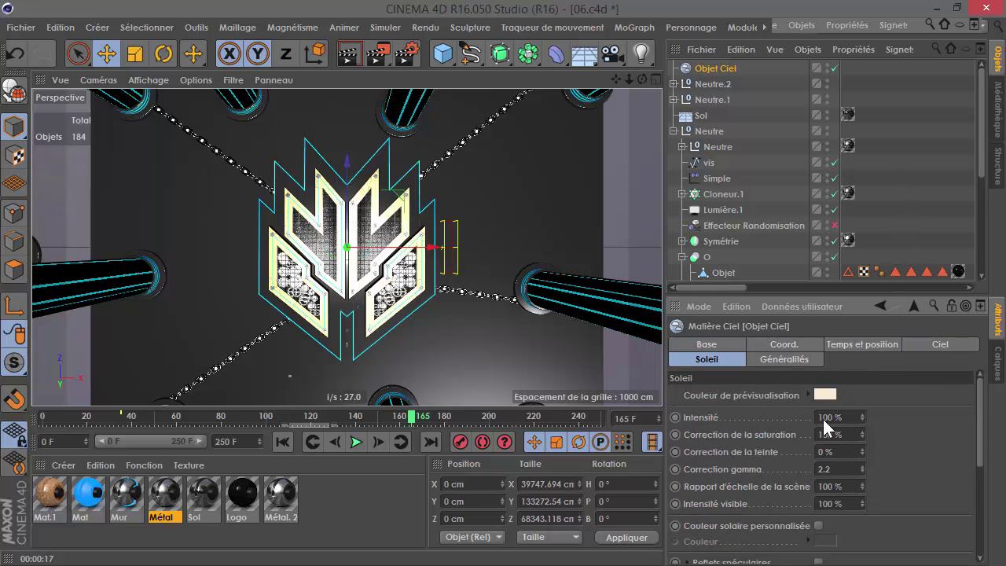
scroll(888, 429, "down", 5)
left_click(808, 484)
left_click(872, 461)
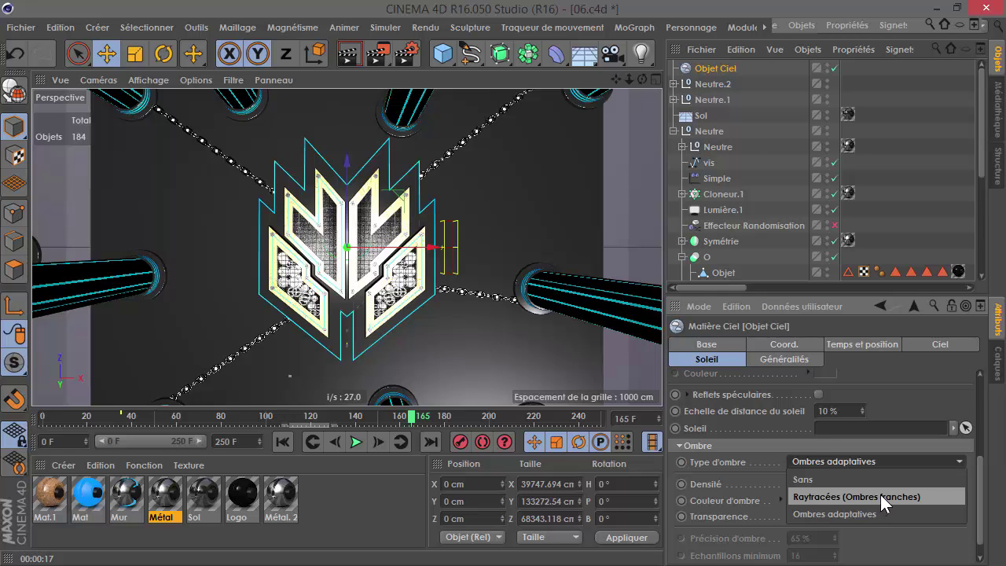
left_click(880, 495)
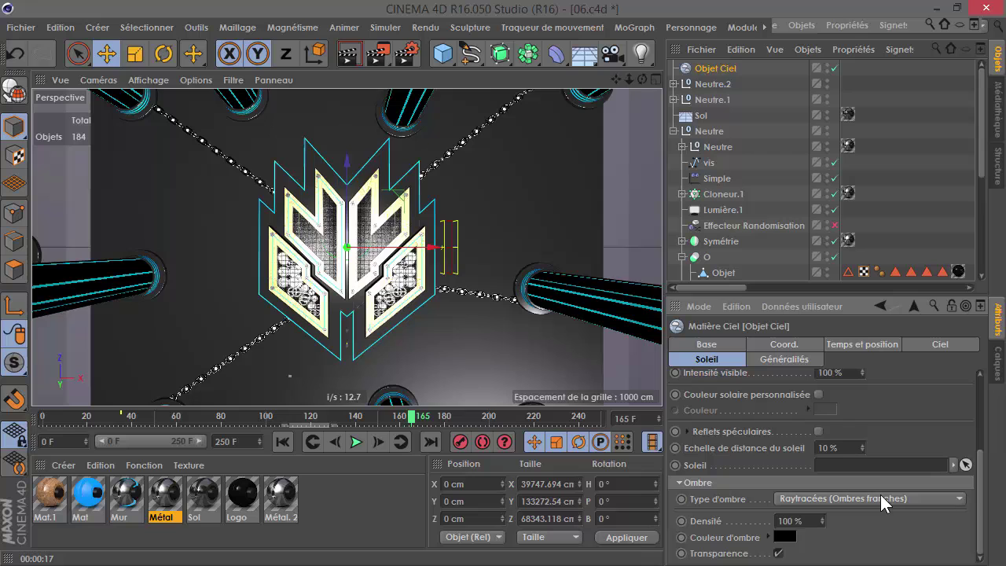
left_click(349, 53)
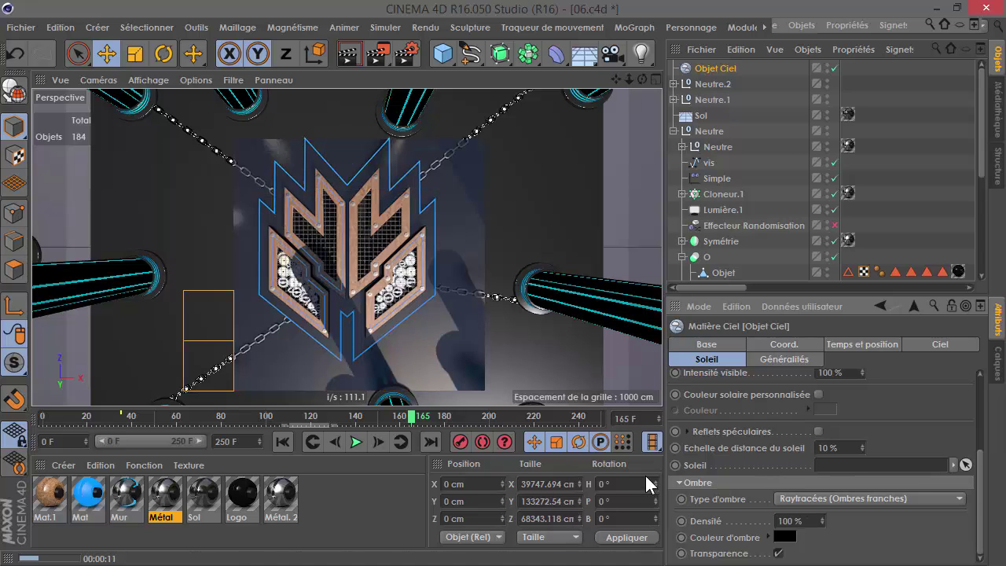
Set the Objet Ciel's sun shadow type to Ombres adaptatives with 20% density and test-render the logo in the viewport
left_click(804, 497)
left_click(826, 551)
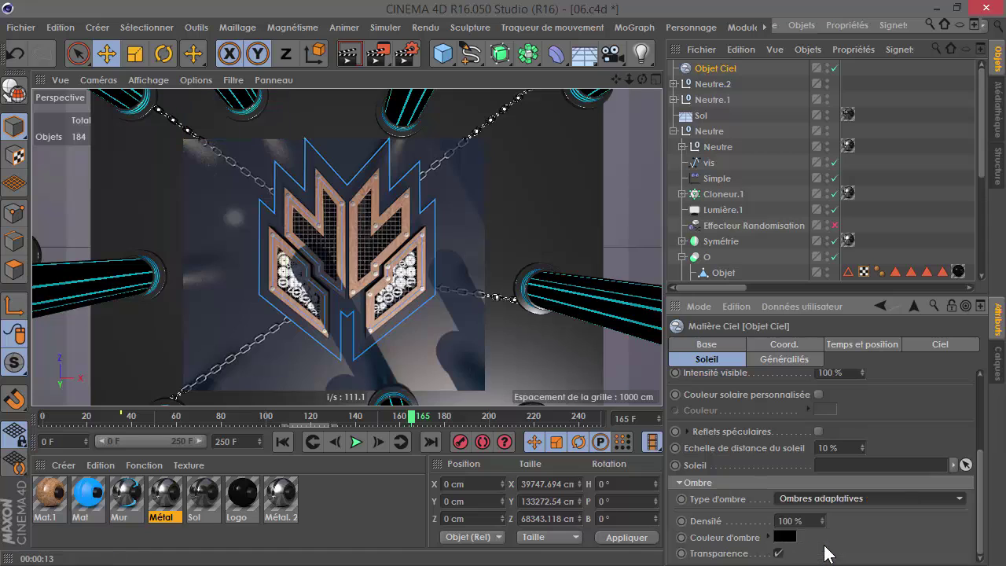
left_click(809, 521)
type("20")
key("Return")
left_click(344, 58)
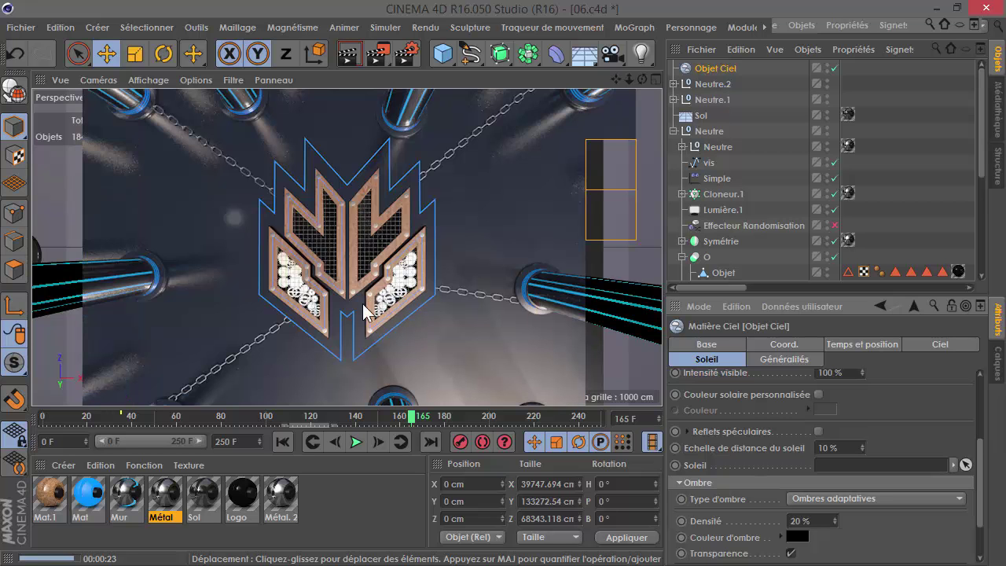
Rotate the Lumière.1 light to a heading of about 18.6° and a pitch of about 38.2°
scroll(325, 286, "down", 8)
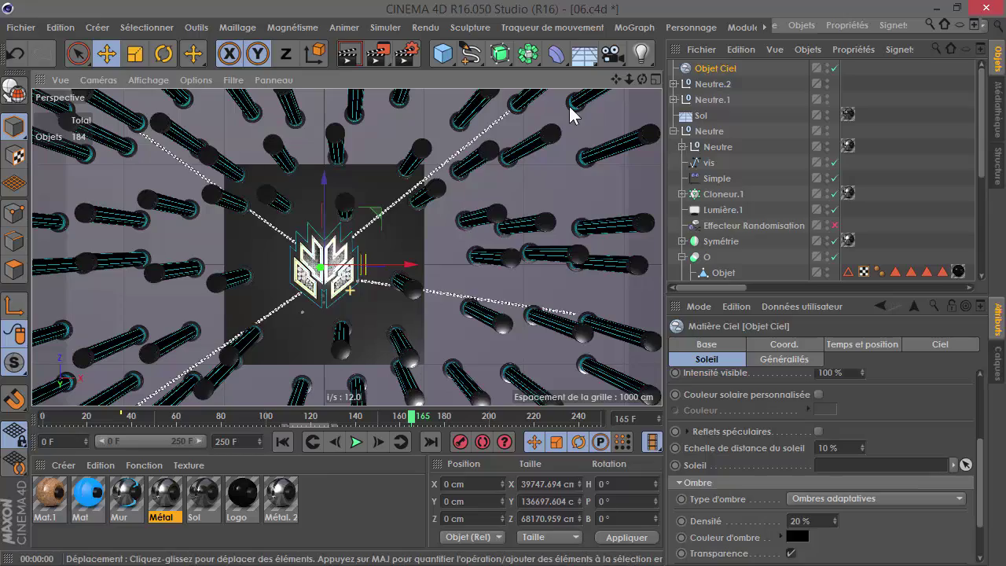
left_click_drag(642, 79, 727, 134)
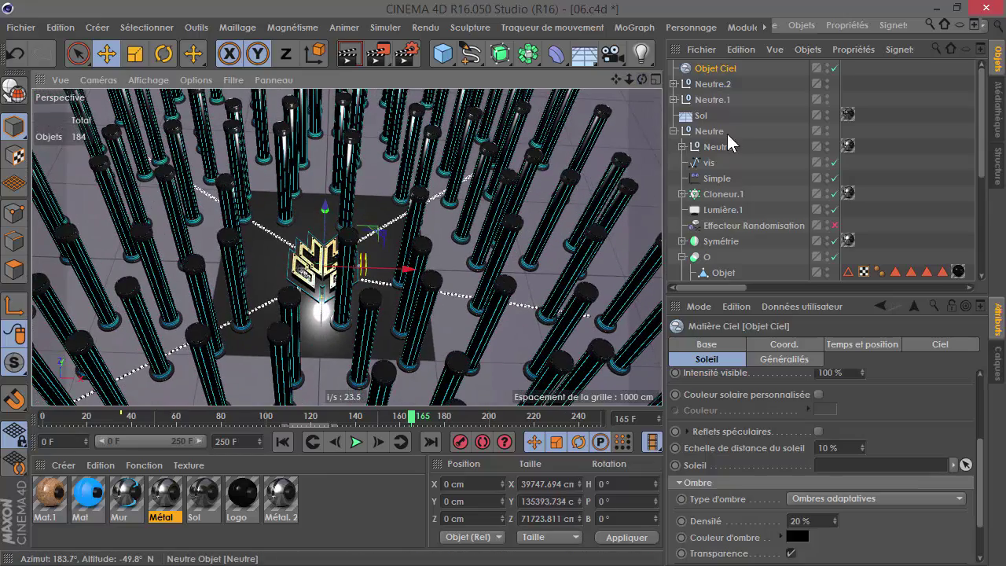
left_click(715, 209)
scroll(377, 256, "down", 5)
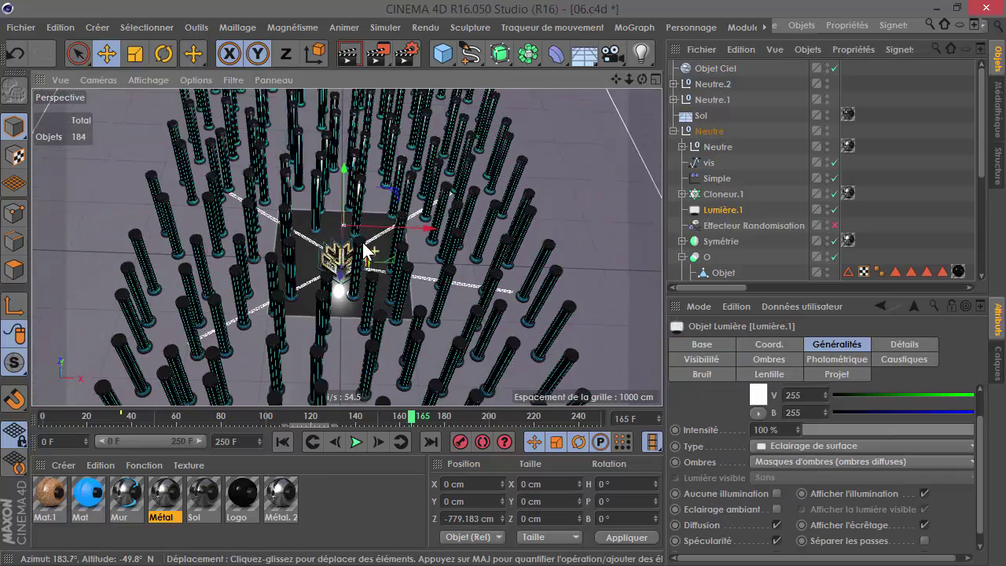
left_click(163, 54)
left_click_drag(344, 191, 361, 254)
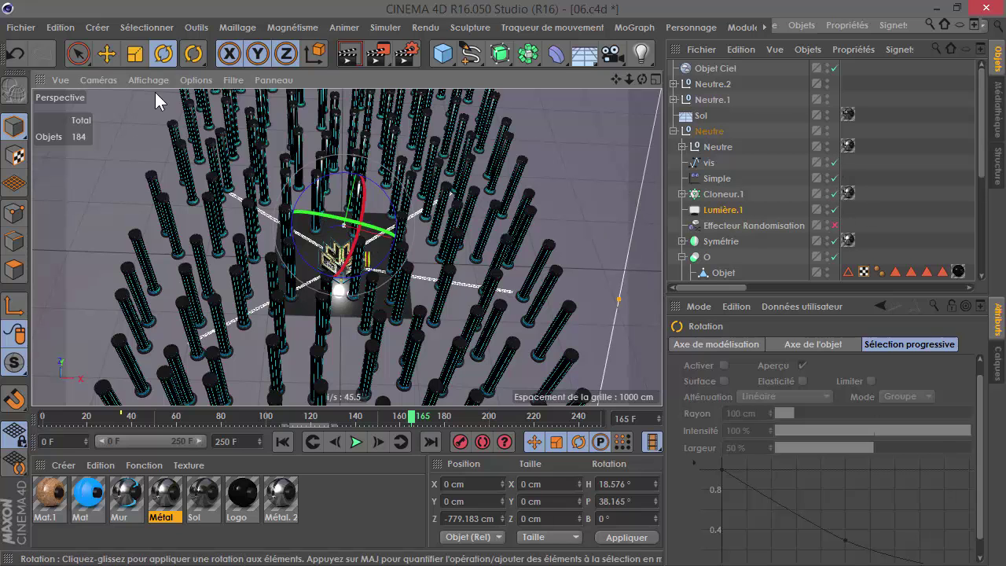
Move Lumière.1 to about X 575, Y -1420, Z -2491 cm and test-render the logo at frame 169
left_click(105, 53)
left_click_drag(343, 236, 381, 243)
left_click(362, 442)
left_click(362, 442)
left_click(338, 55)
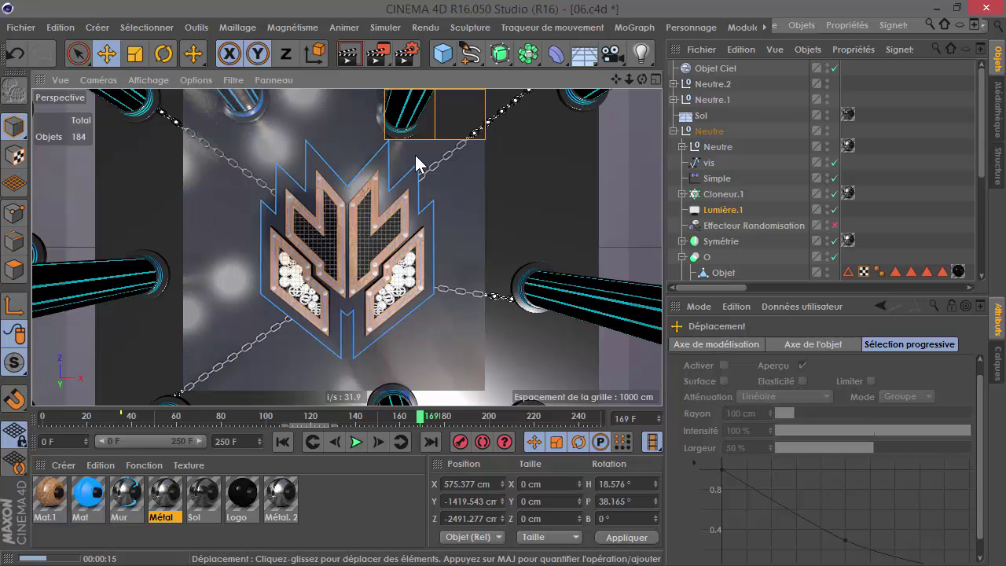
Go to frame 71, select the gears' Symétrie object, and open its Métal. 2 material for editing
left_click_drag(269, 422, 201, 418)
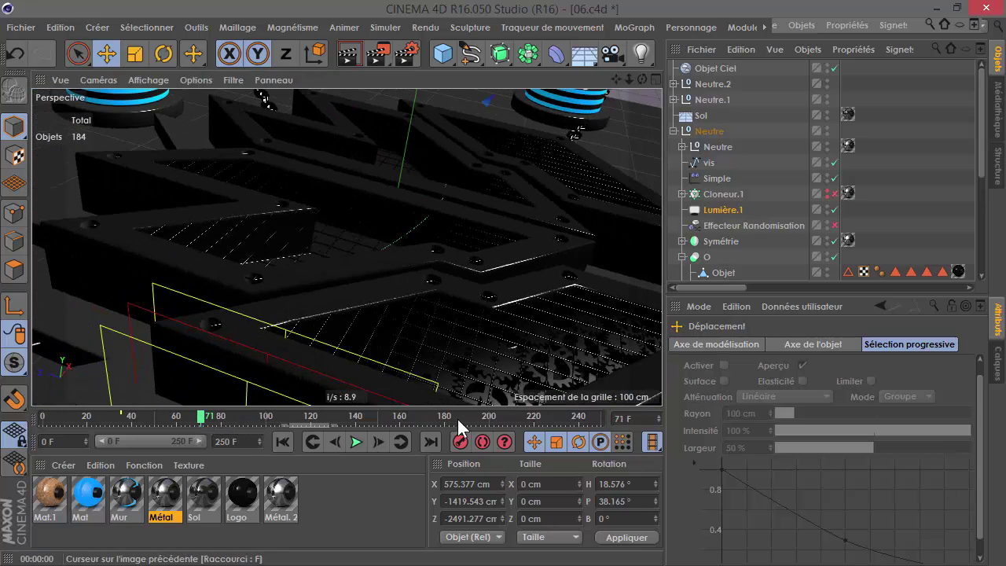
left_click(525, 377)
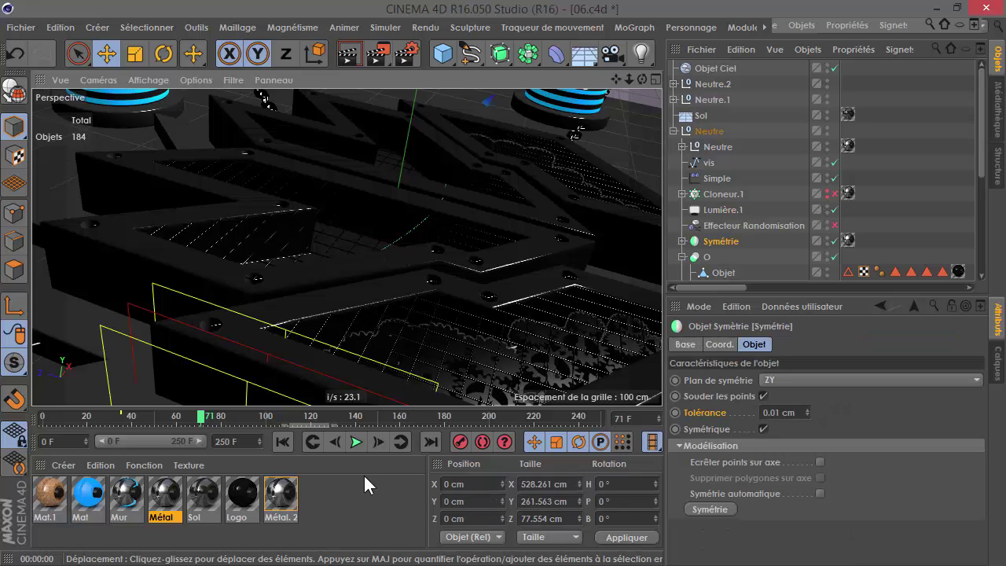
left_click(289, 498)
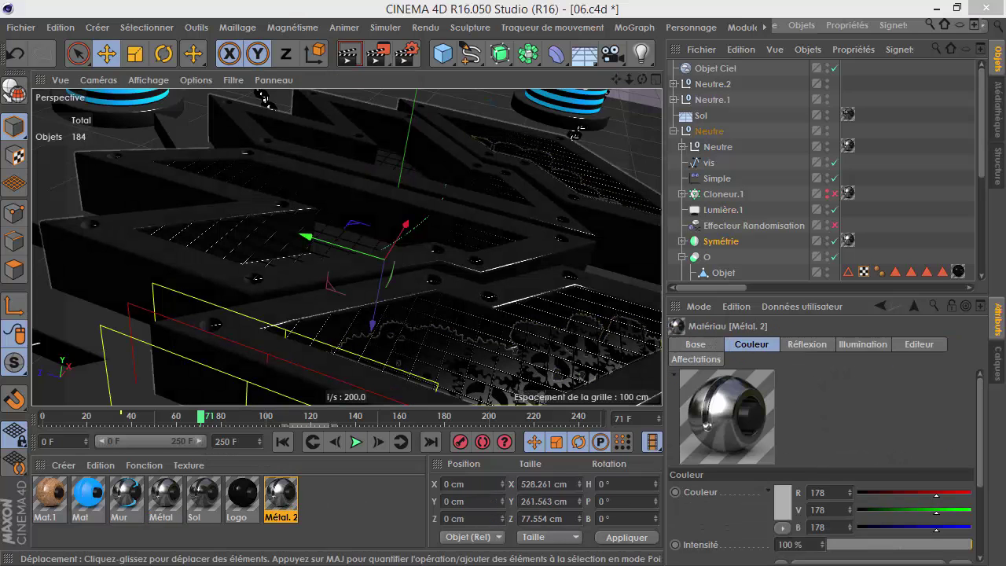
double_click(281, 495)
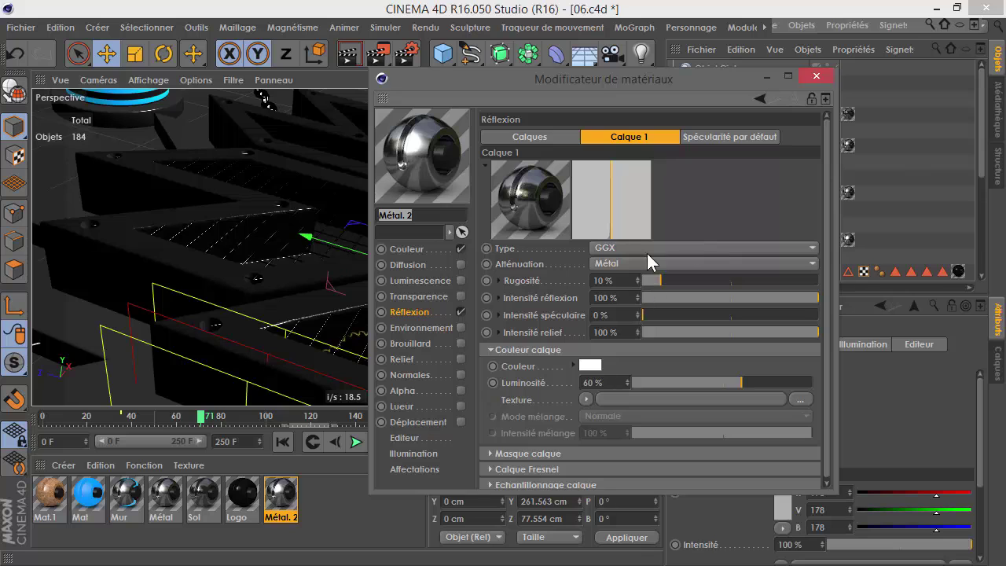
Set Métal. 2's default specular layer to 400% specular intensity and 20% width
left_click(709, 139)
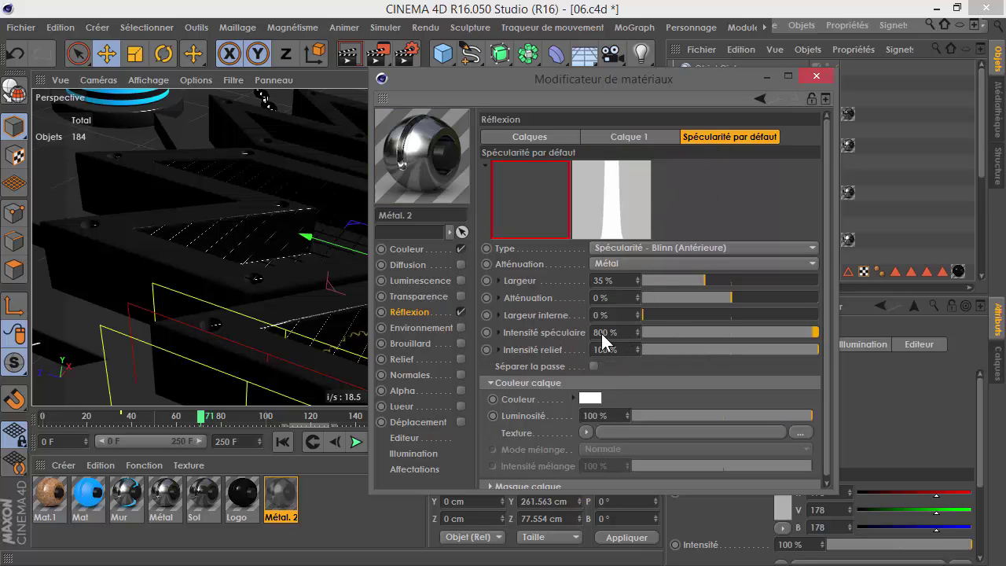
left_click(604, 333)
type("400")
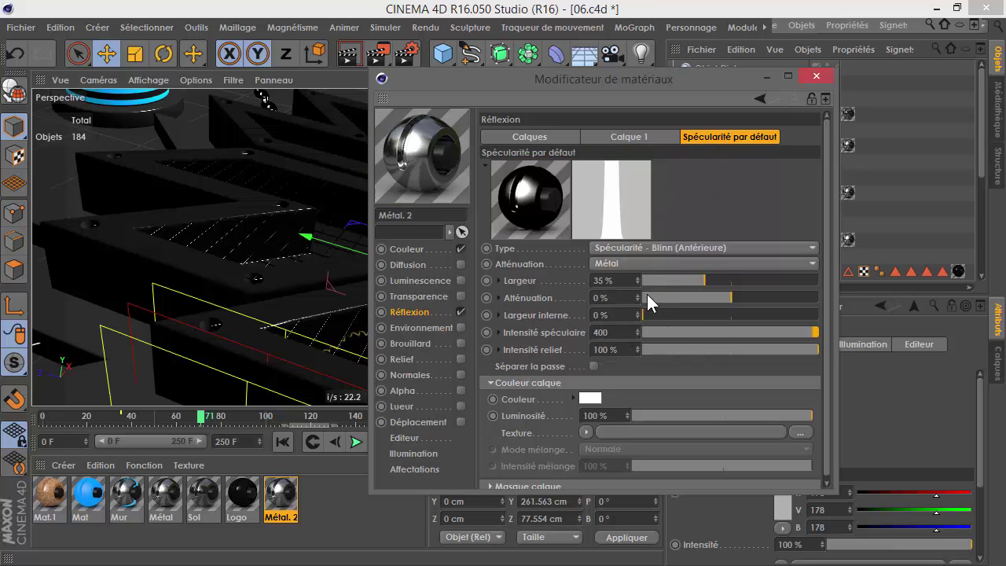
left_click(617, 280)
type("20")
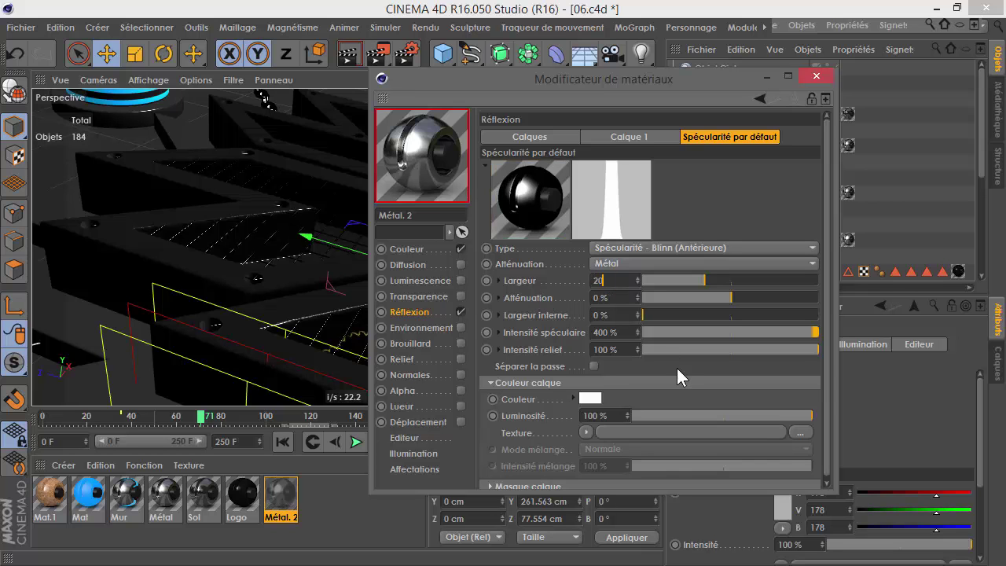
key("Return")
left_click_drag(729, 82, 854, 504)
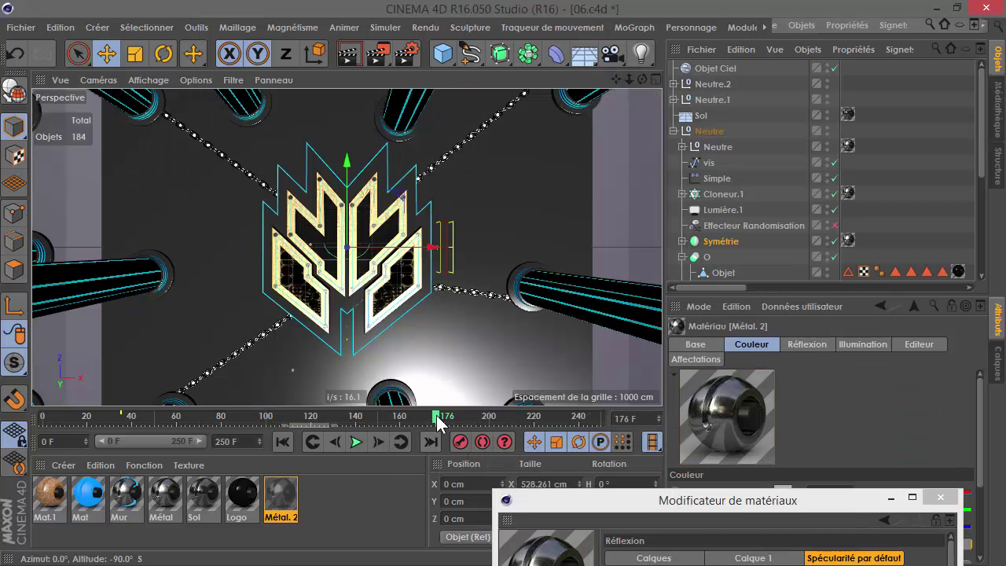
Switch the Physique renderer's sampler to Progressif and test-render a region over the logo's lower-left gears at frame 147
left_click(436, 417)
mouse_move(416, 416)
left_mouse_down()
mouse_move(348, 416)
mouse_move(371, 416)
left_mouse_up()
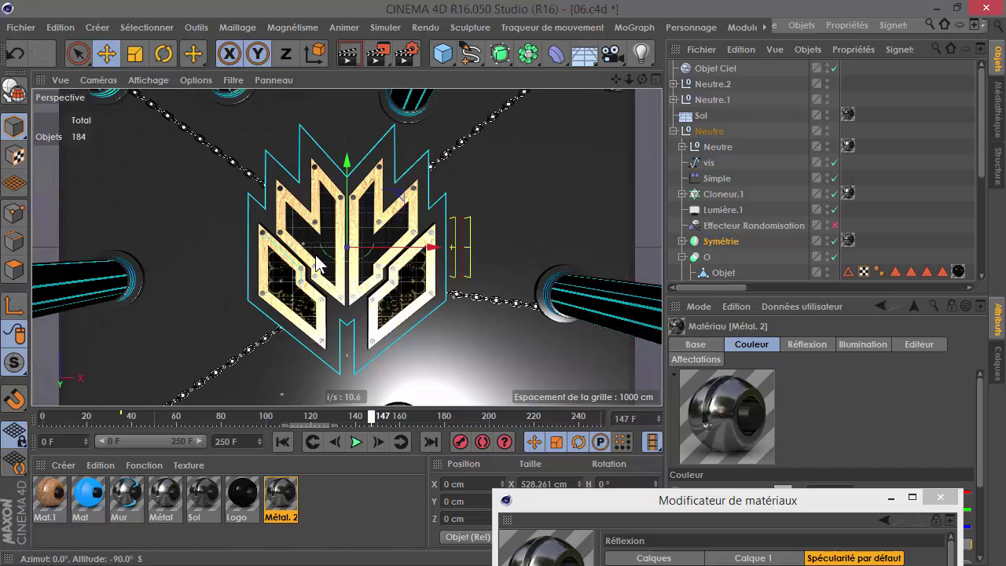
left_click(407, 54)
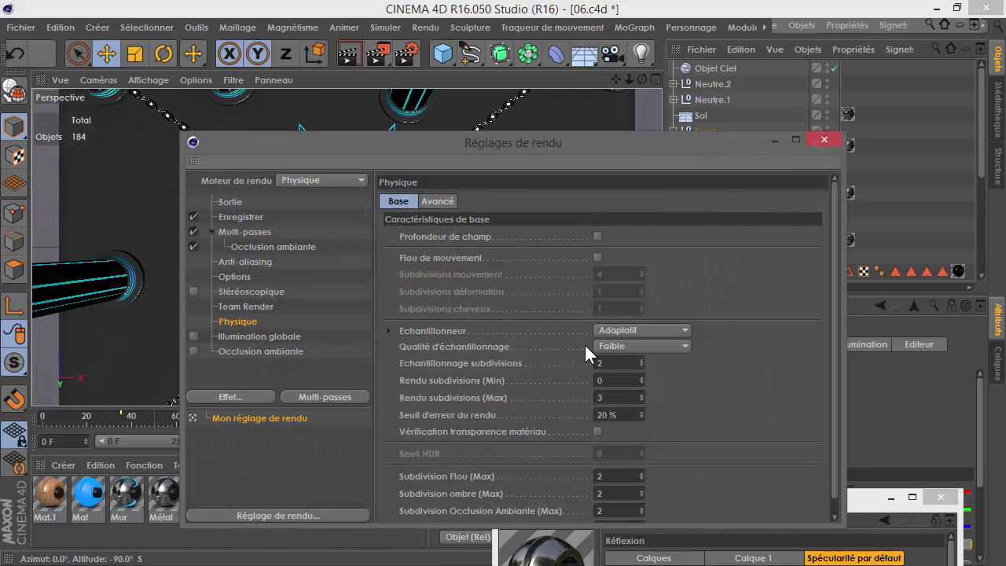
left_click(625, 330)
left_click(637, 381)
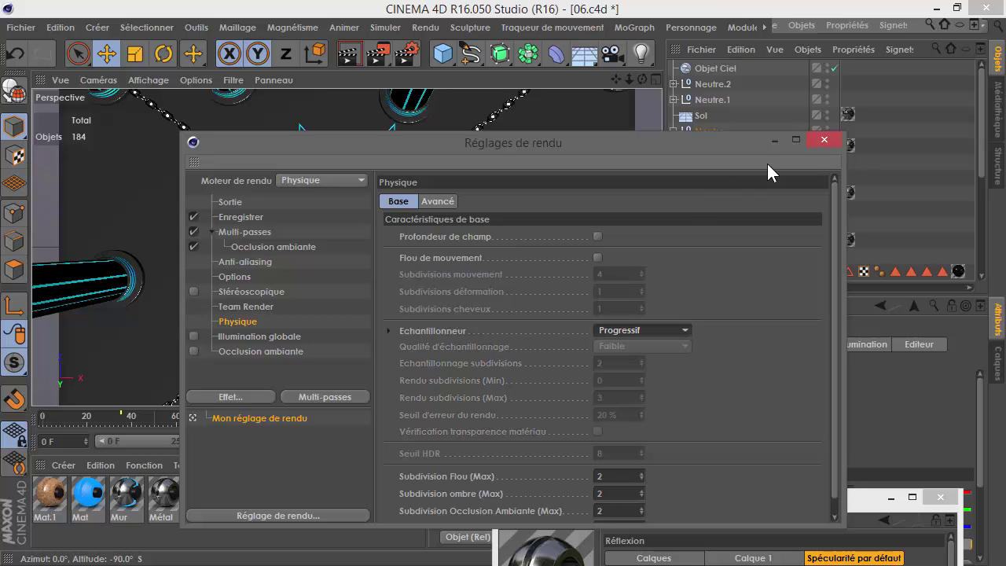
left_click(823, 140)
left_click_drag(378, 53, 437, 83)
left_click_drag(306, 283, 352, 348)
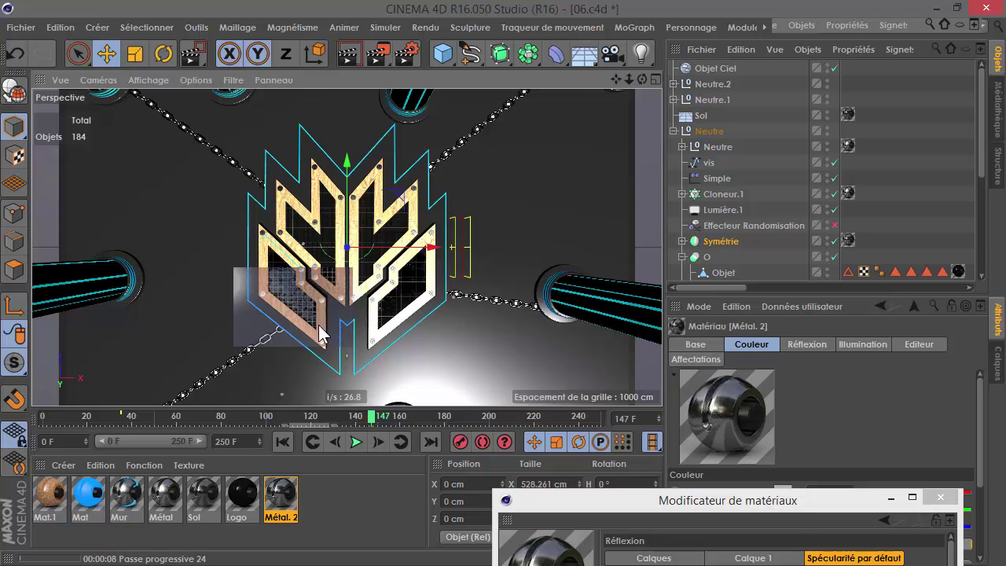
Set Métal. 2's default specular width to 25% and intensity to 600%, and test-render a region over the logo's lower half
left_click(273, 496)
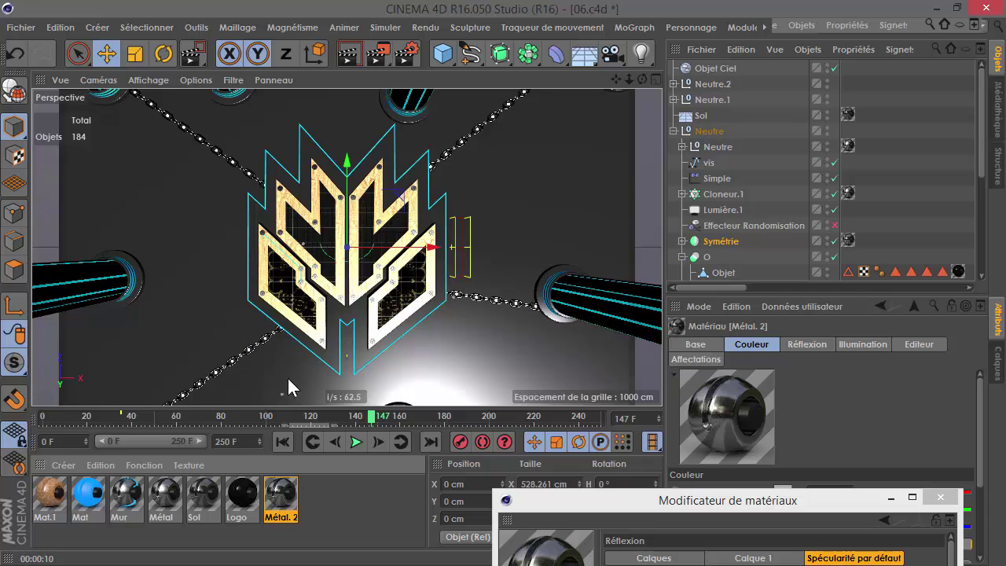
left_click_drag(528, 498, 480, 288)
left_click(482, 322)
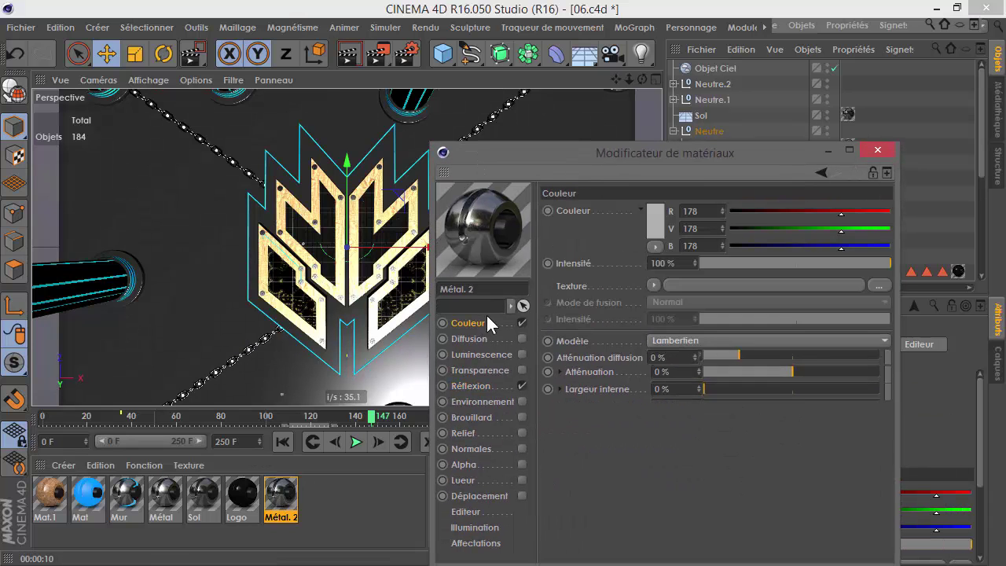
left_click(495, 382)
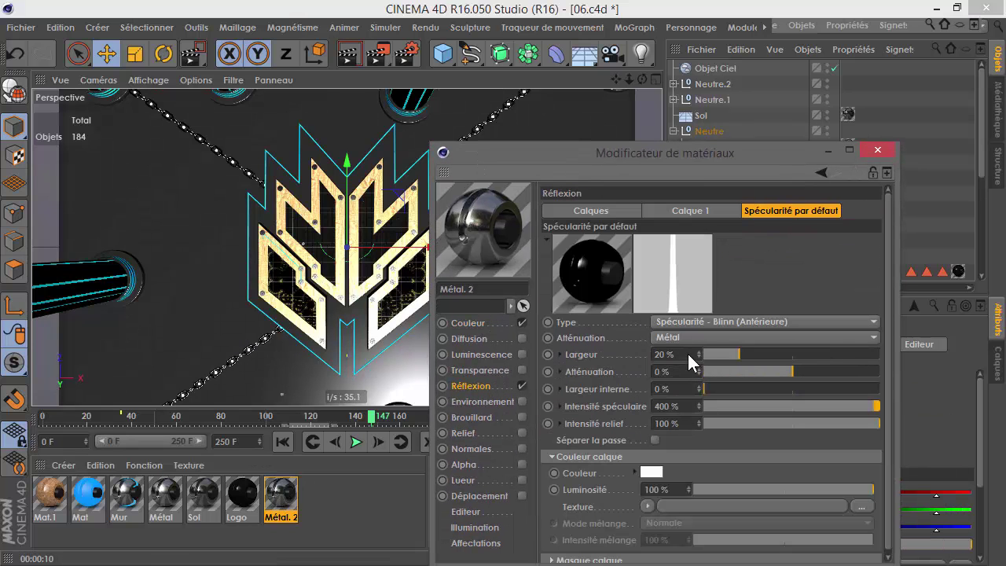
type("25")
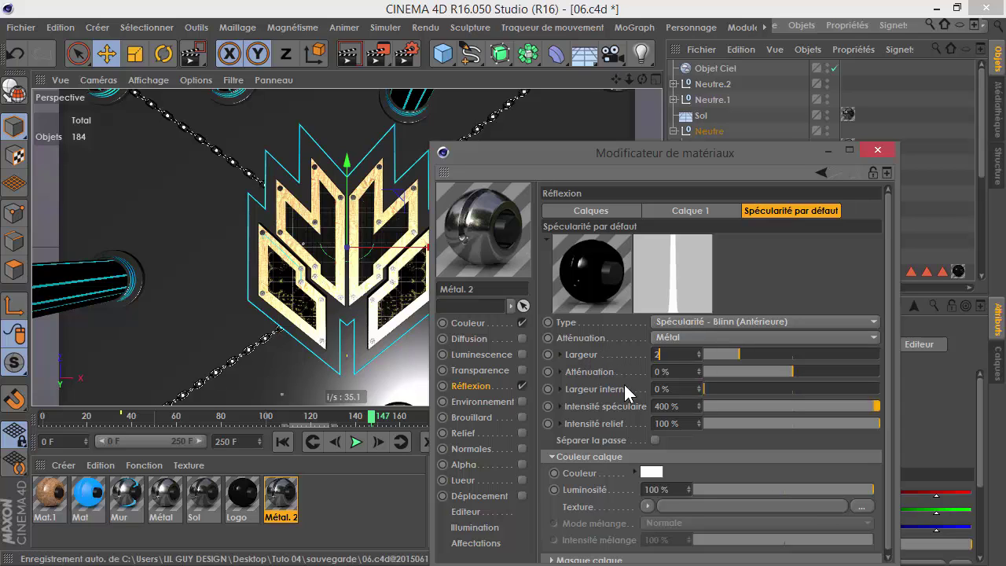
left_click(675, 406)
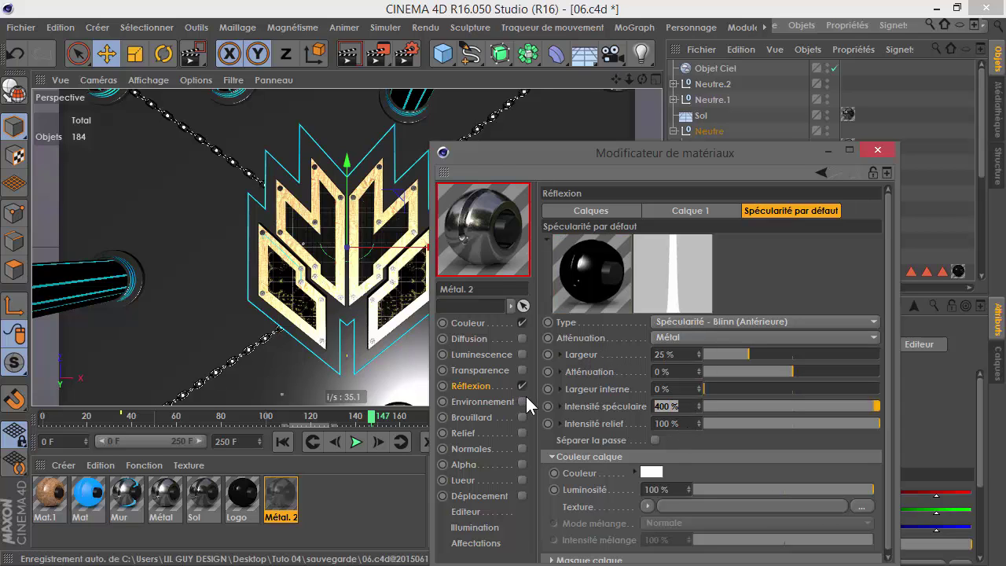
type("6")
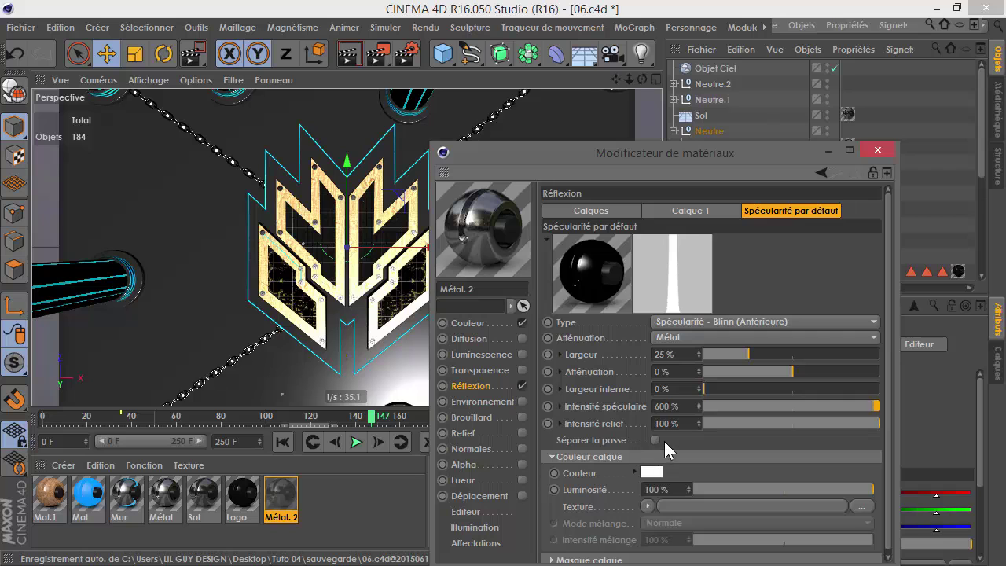
left_click_drag(694, 153, 886, 140)
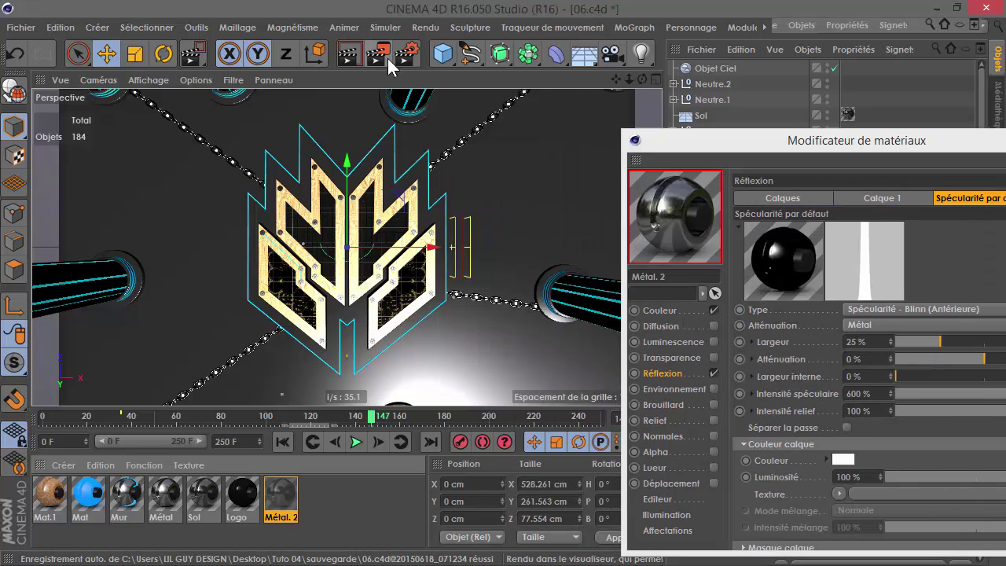
key("e")
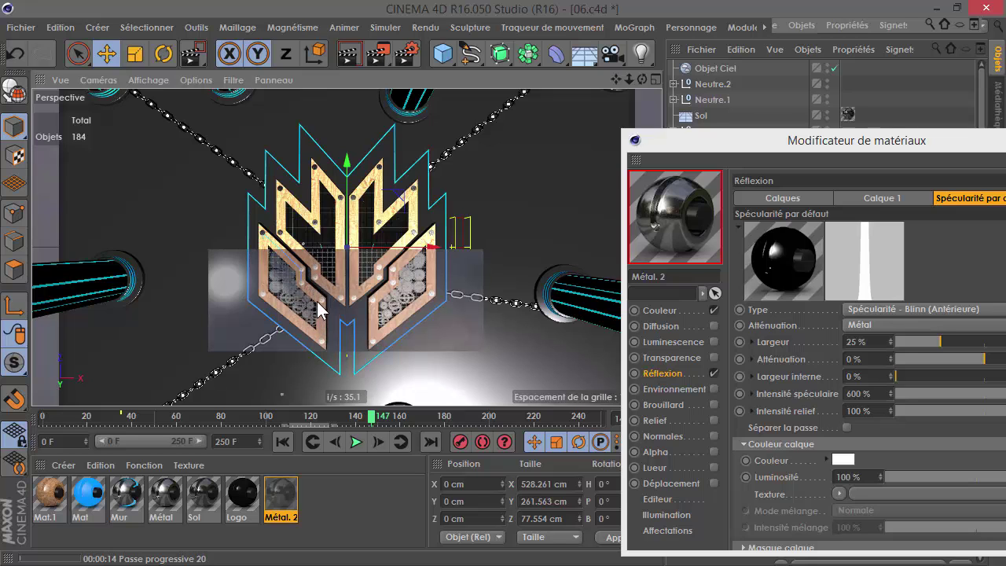
Duplicate the Métal. 2 material and rename the copy Métal. 3
right_click(299, 518)
left_click(307, 539)
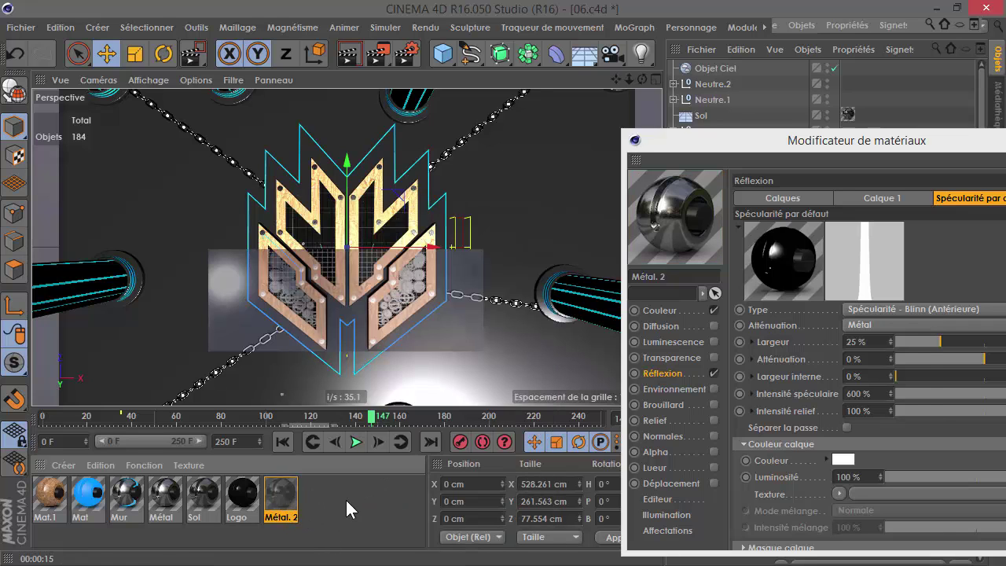
key("ctrl+v")
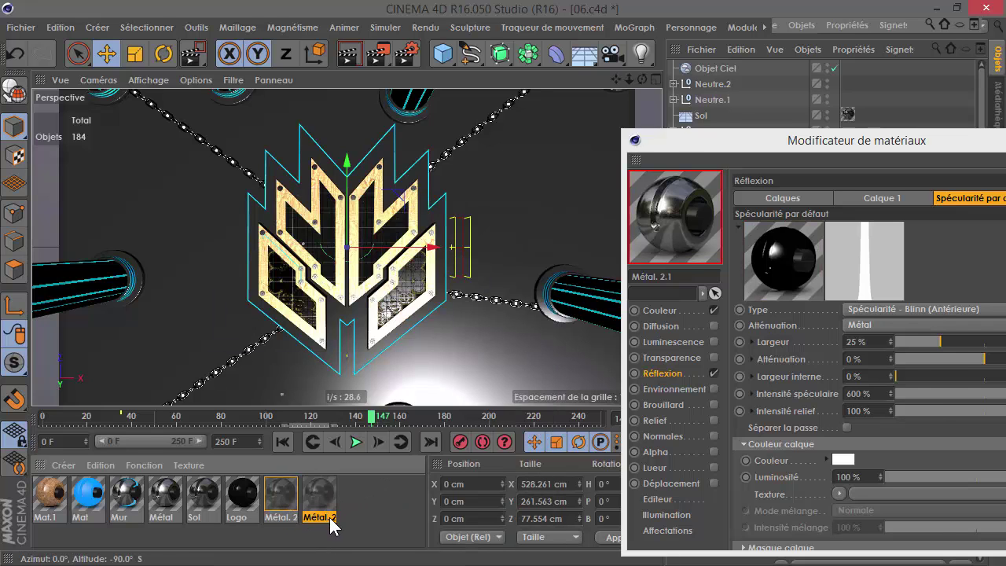
double_click(331, 519)
double_click(329, 516)
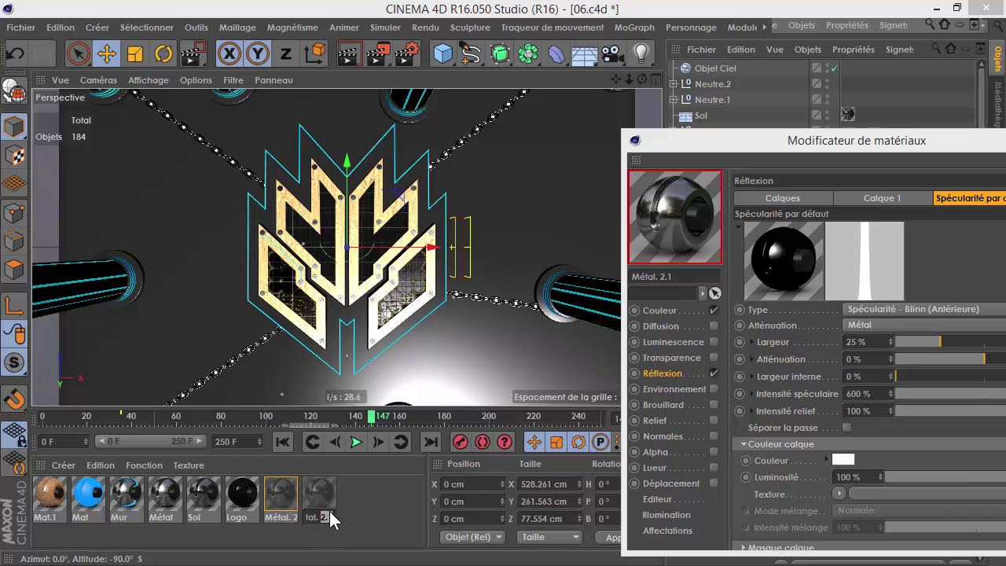
type("3")
key("Return")
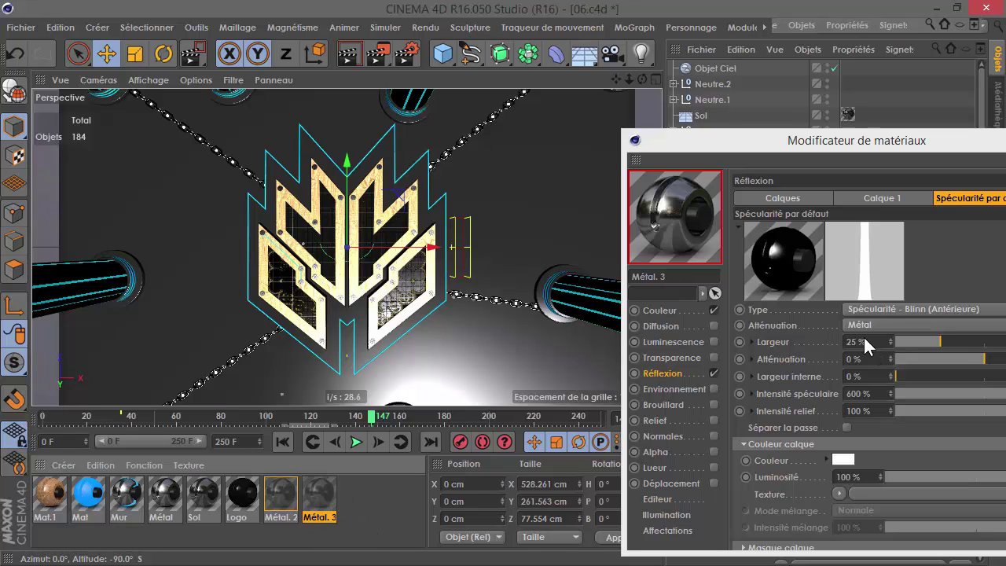
Set Métal. 3's default specular width to 15% and move the material editor off the viewport
left_click_drag(894, 340, 775, 345)
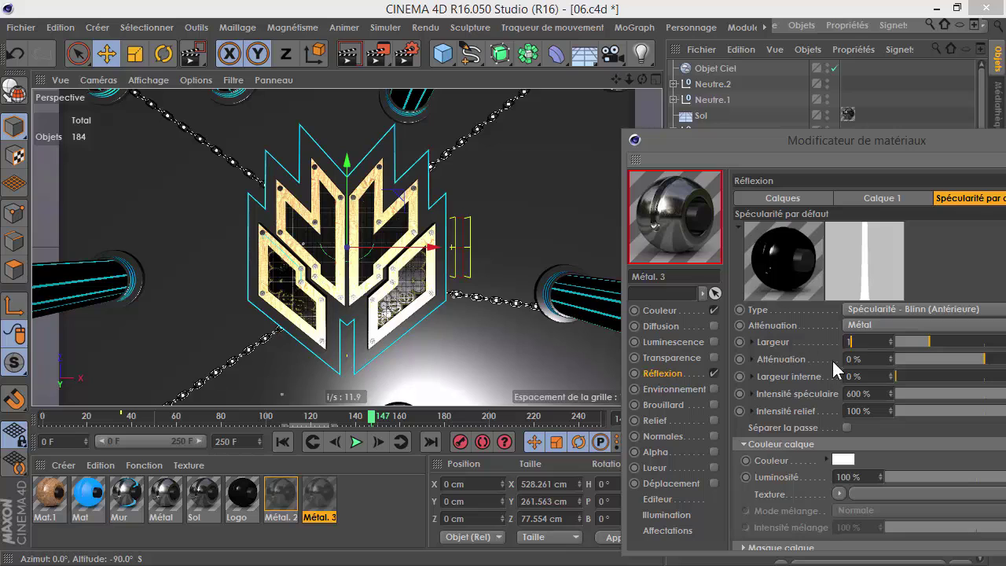
key("Return")
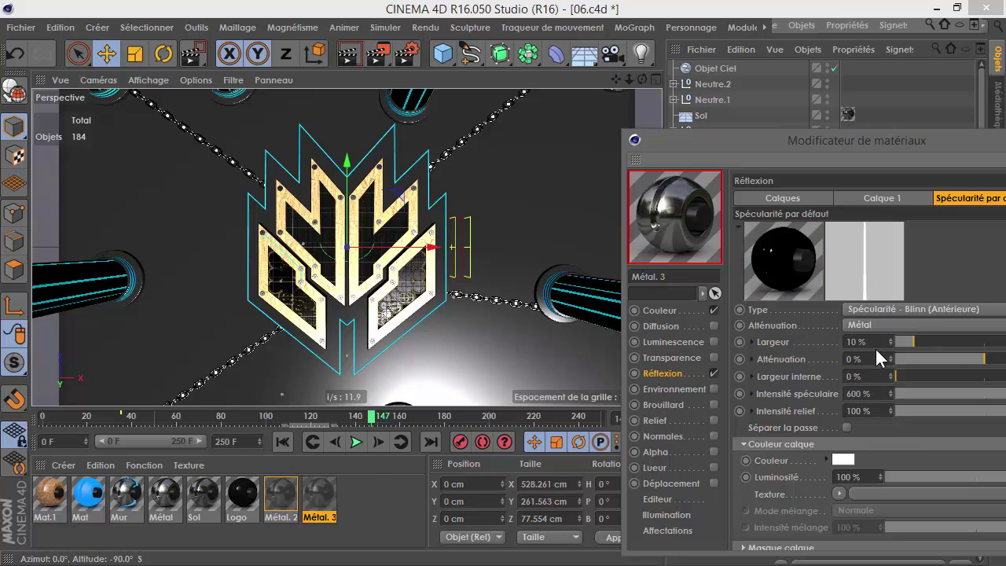
type("15")
left_click(866, 273)
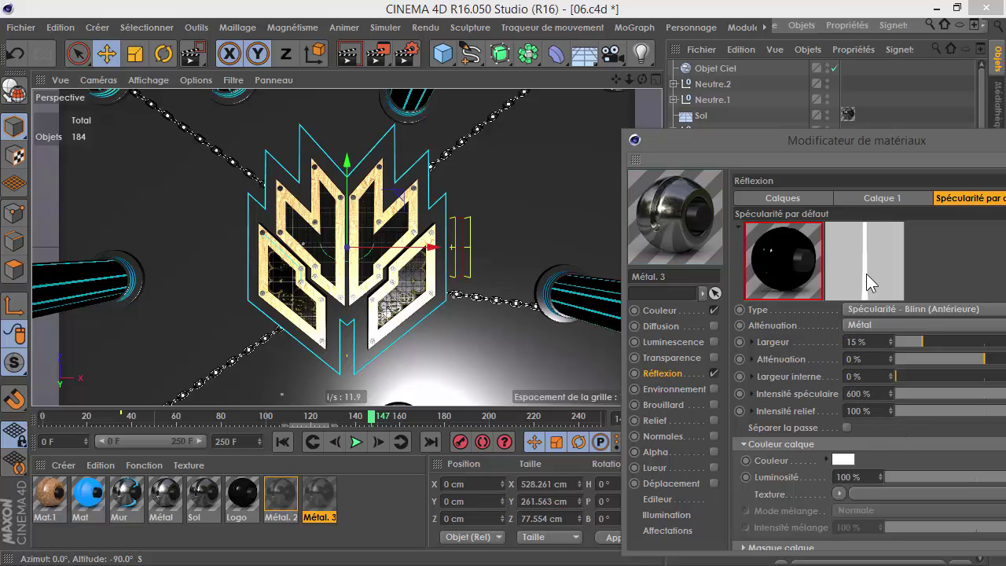
left_click_drag(863, 149, 462, 345)
left_click(548, 335)
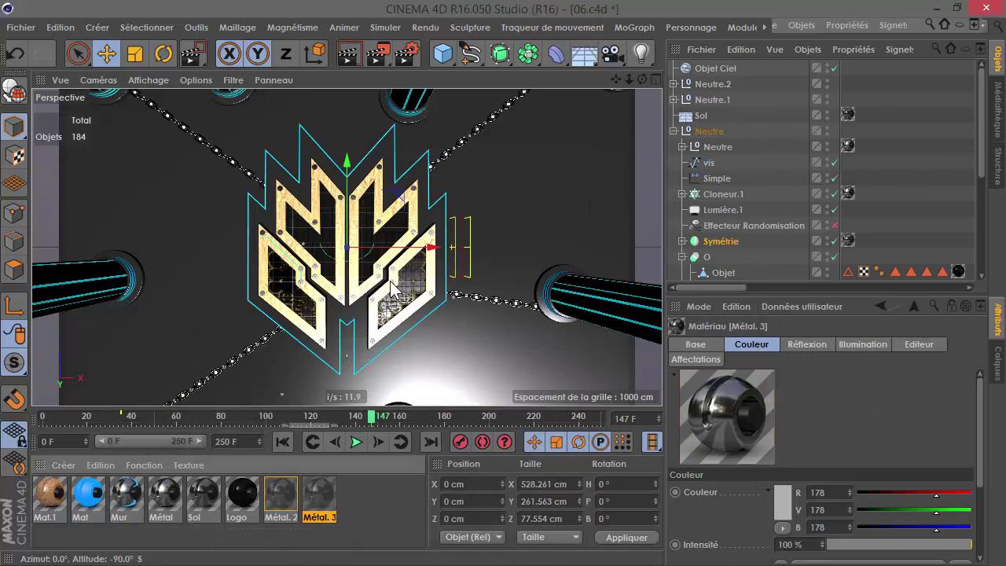
Select the Cloneur.1 screws and test-render a region over the screw and gears in the logo's lower-right section
scroll(393, 291, "up", 10)
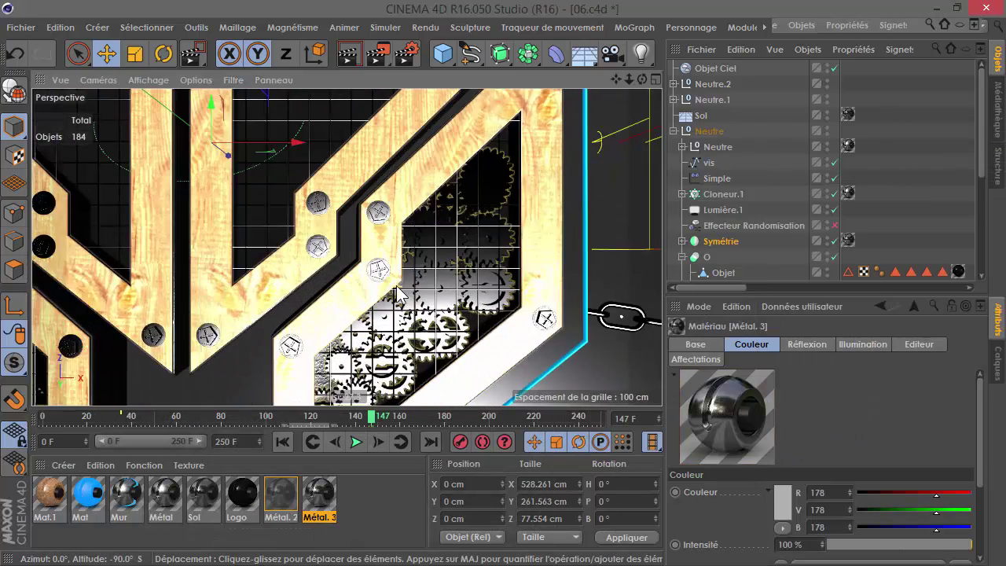
scroll(399, 295, "up", 2)
left_click(731, 196)
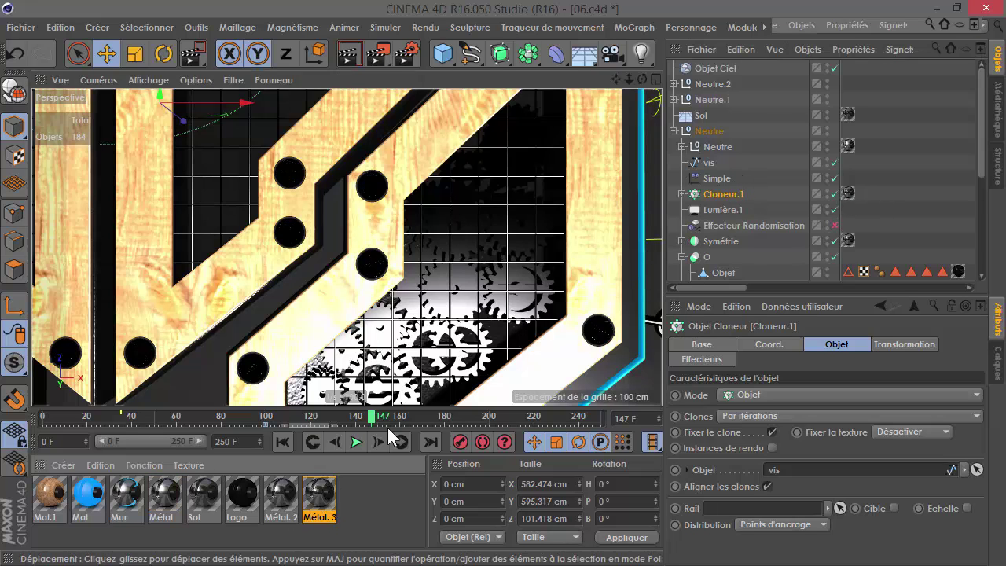
left_click_drag(379, 55, 447, 78)
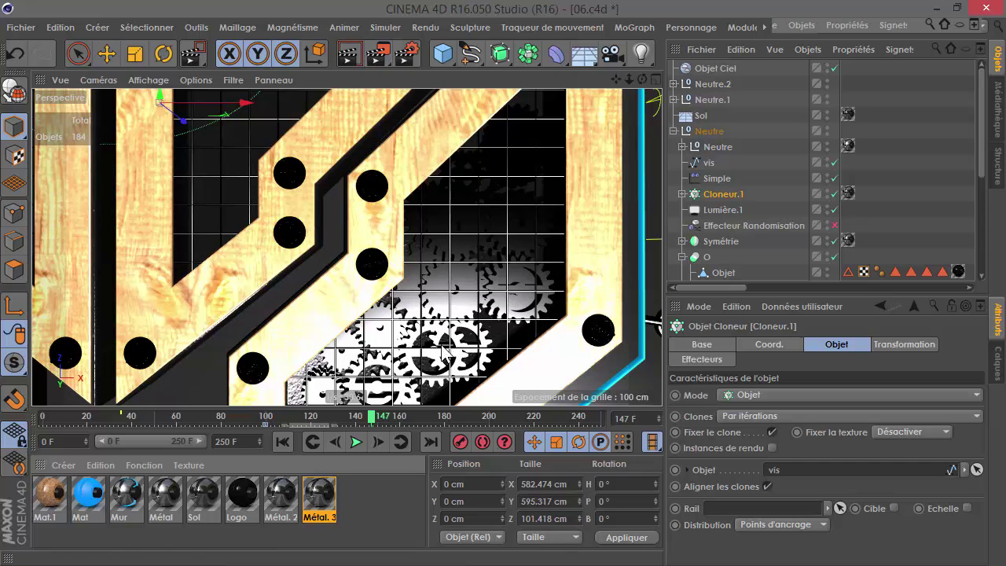
left_click_drag(443, 352, 330, 225)
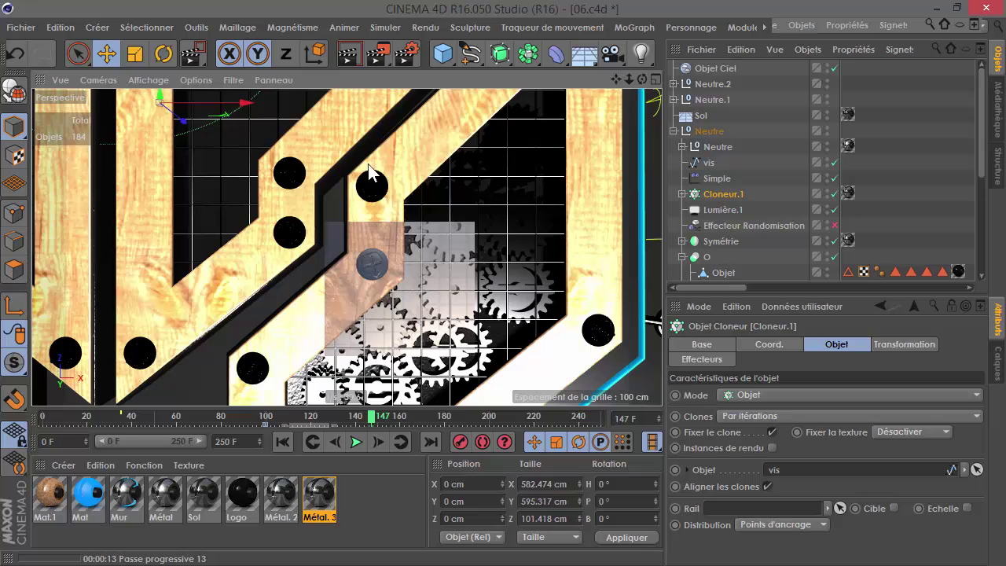
Set Métal. 3's default specular width to 20% and intensity to 700%, and test-render a region over the lower-right gears
left_click(318, 497)
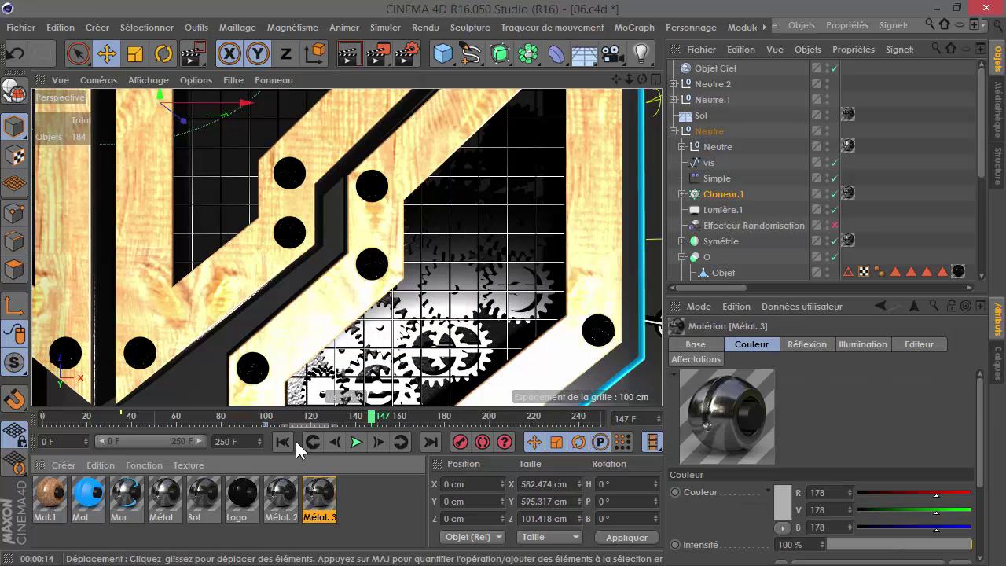
double_click(319, 493)
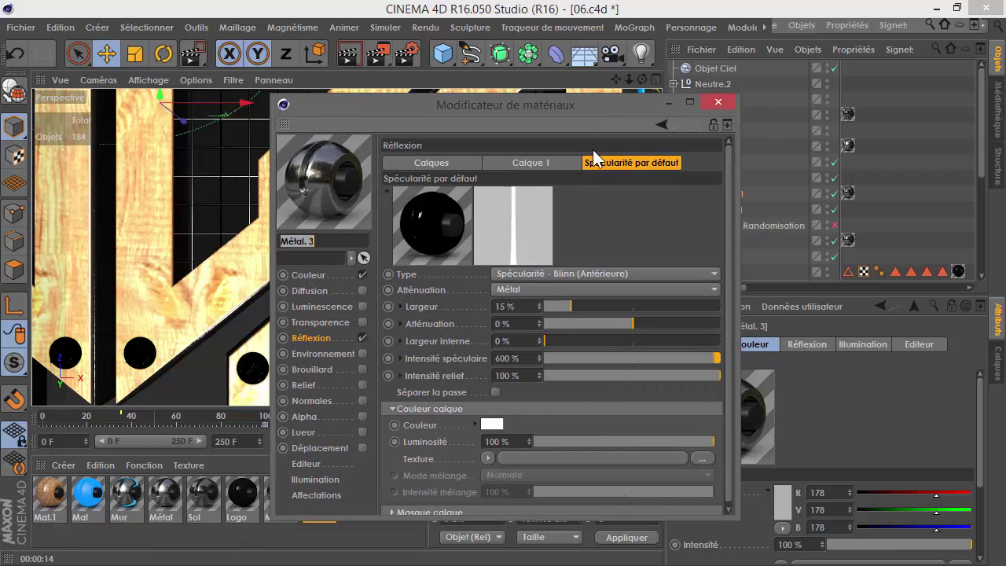
double_click(507, 306)
double_click(519, 358)
type("7000")
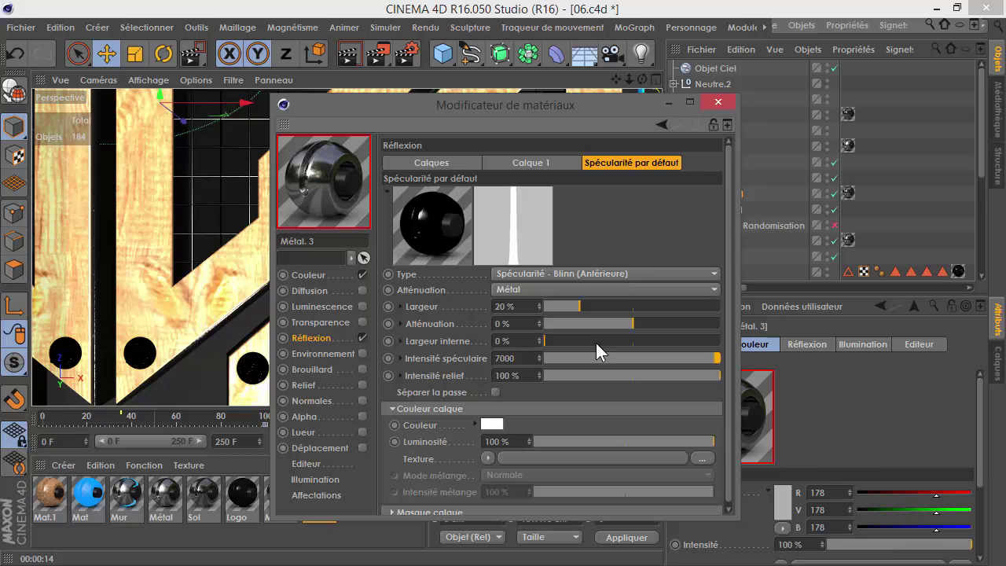
left_click(718, 101)
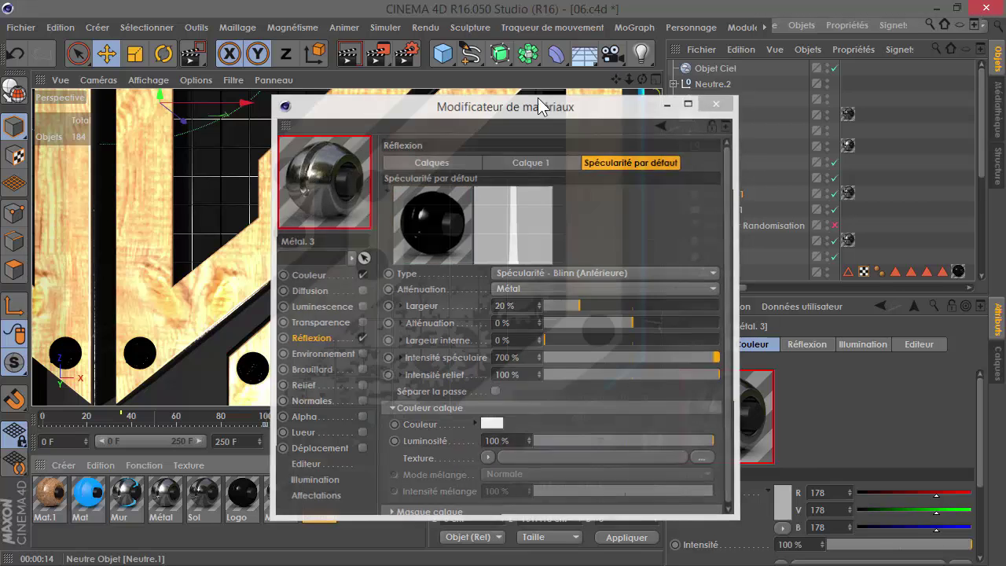
left_click(379, 56)
left_click(472, 75)
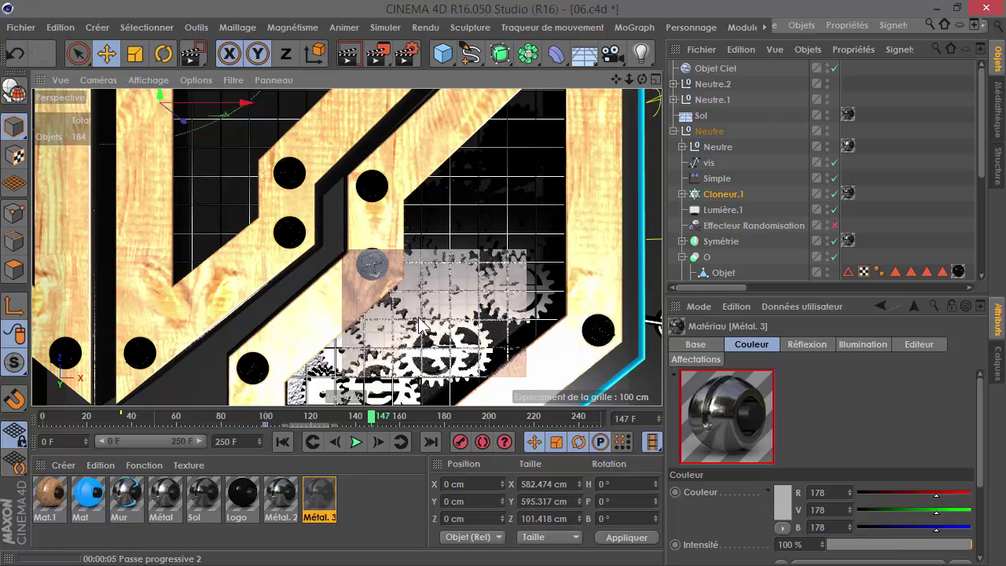
Enable the Occlusion ambiante effect in the render settings and test-render the region with the screw and gears
left_click(409, 55)
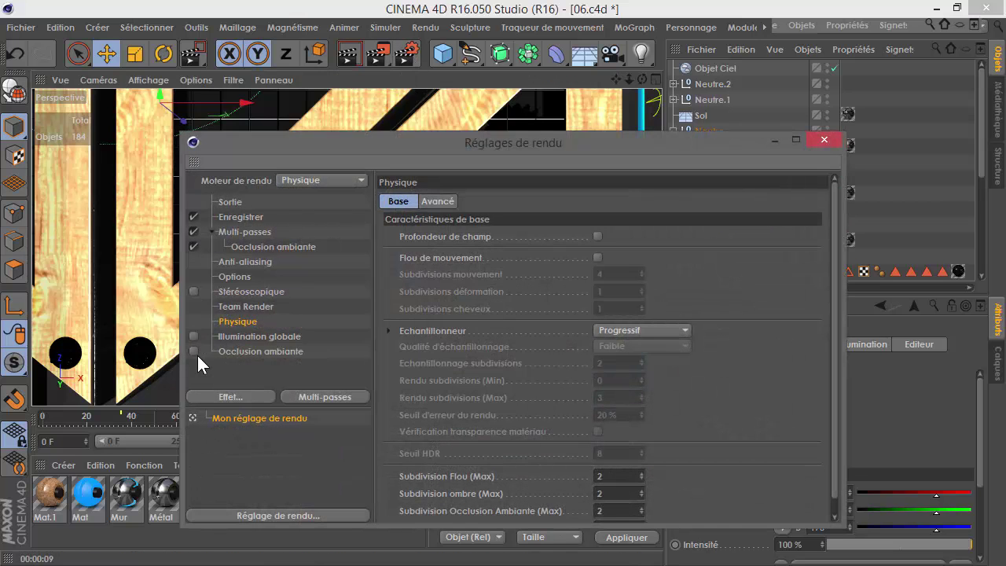
left_click(825, 144)
left_click_drag(382, 58, 421, 79)
left_click_drag(330, 224, 414, 307)
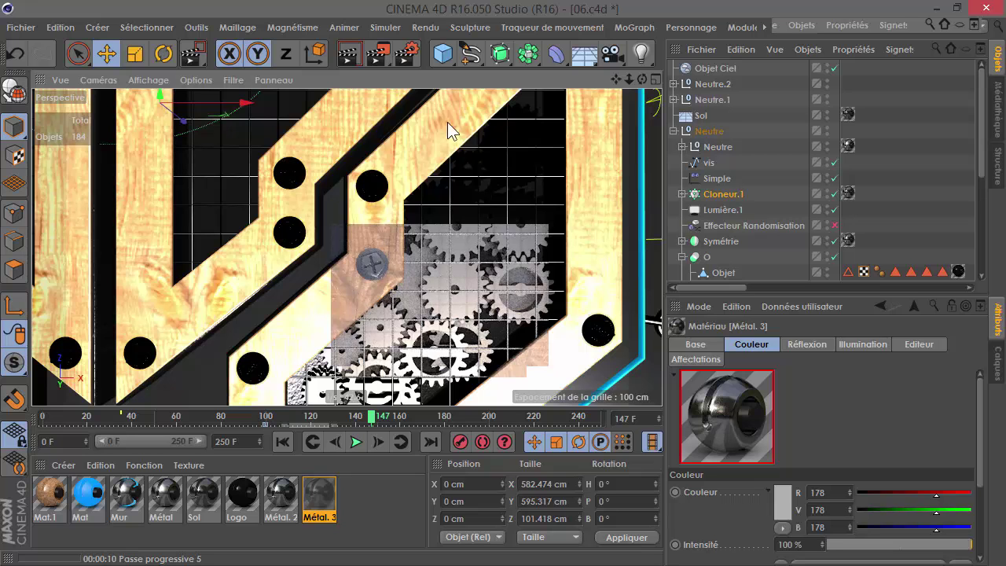
Set the Physique renderer's Subdivision Occlusion Ambiante (Max) to 3 and close the render settings
left_click(407, 53)
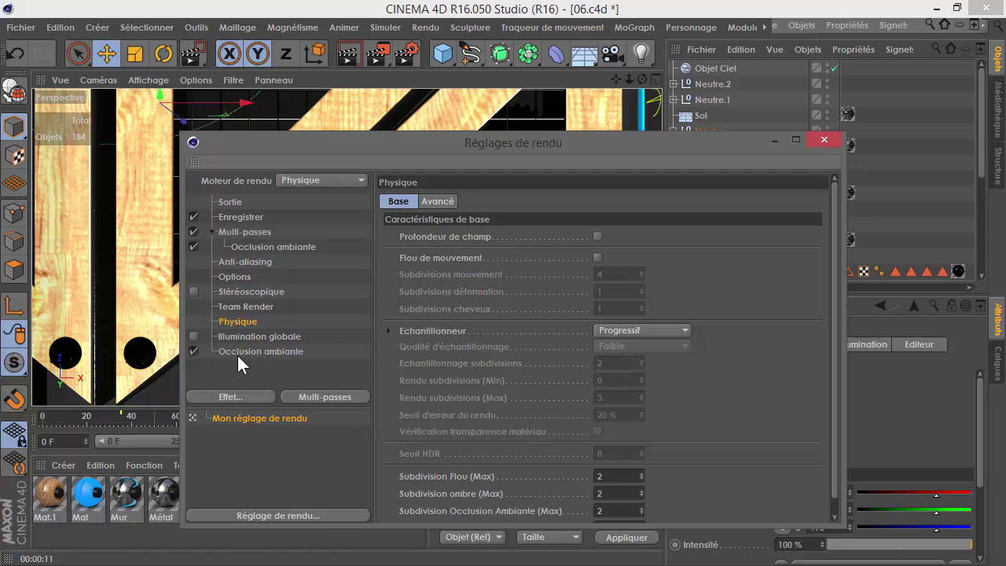
left_click(260, 351)
left_click(237, 321)
scroll(677, 376, "down", 1)
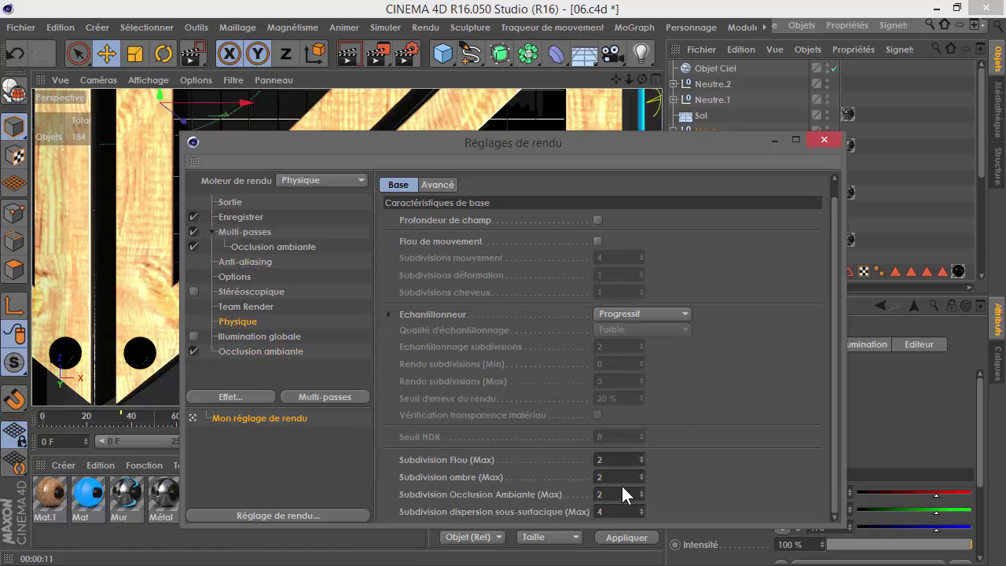
type("3")
left_click(824, 140)
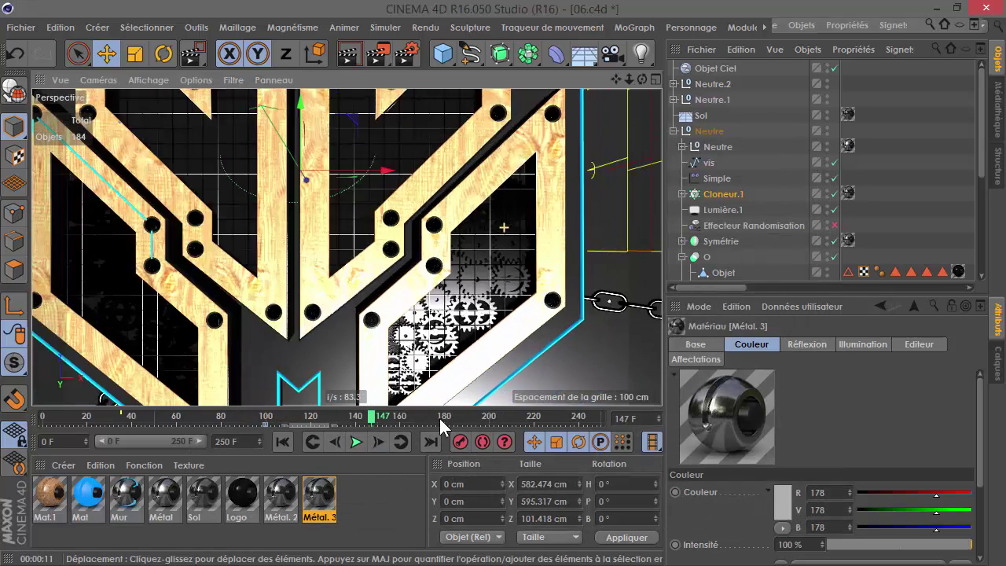
left_click(351, 442)
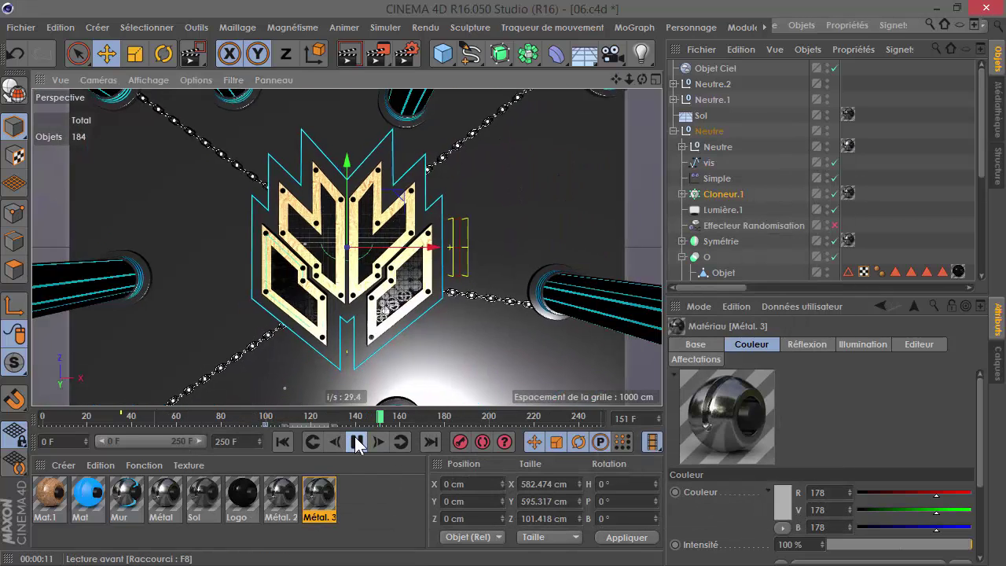
left_click(401, 62)
left_click(255, 248)
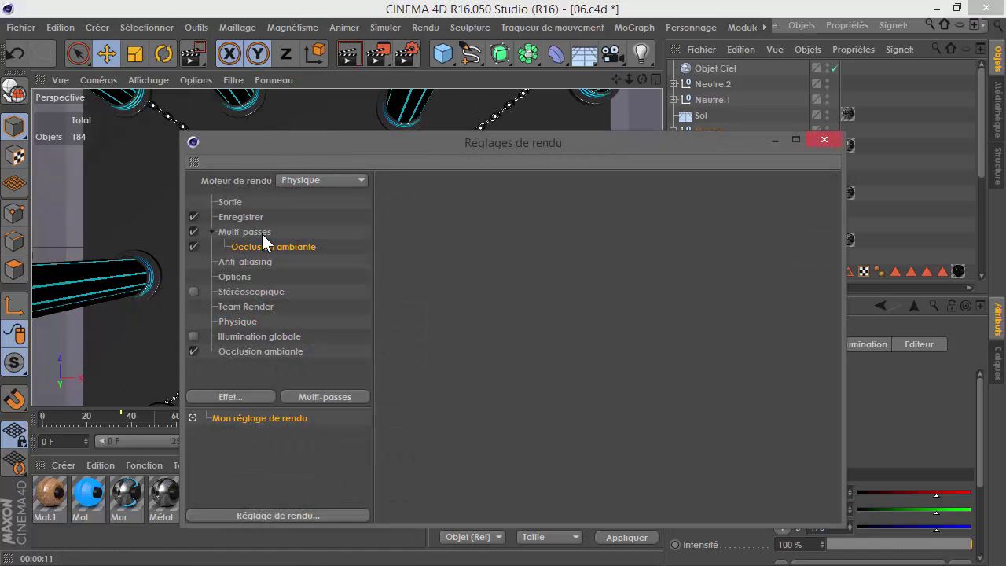
left_click(330, 397)
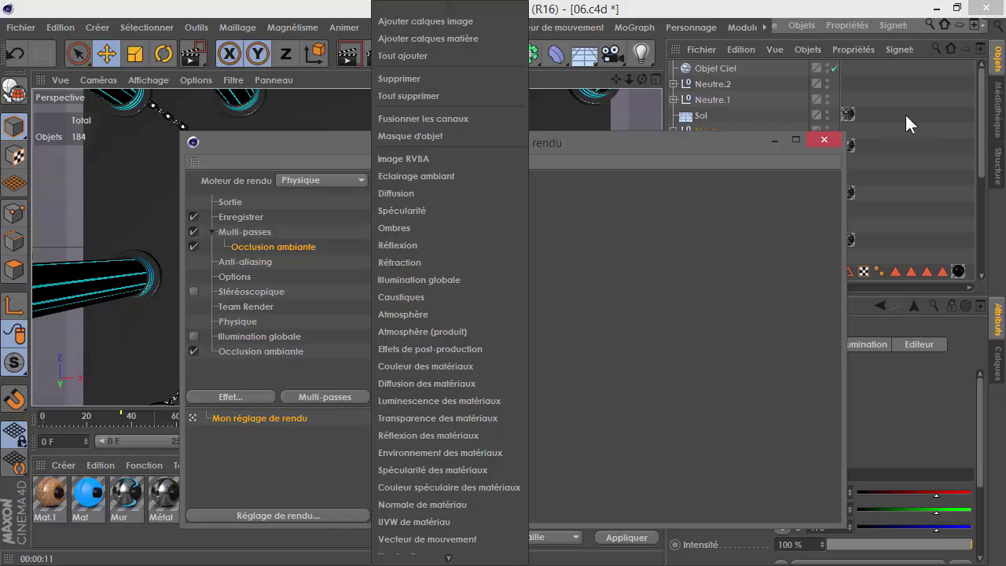
left_click(833, 140)
left_click(833, 140)
Move the timeline to frame 178 and add a Luminescence des matériaux pass to the multi-pass render settings
left_click_drag(336, 417, 440, 422)
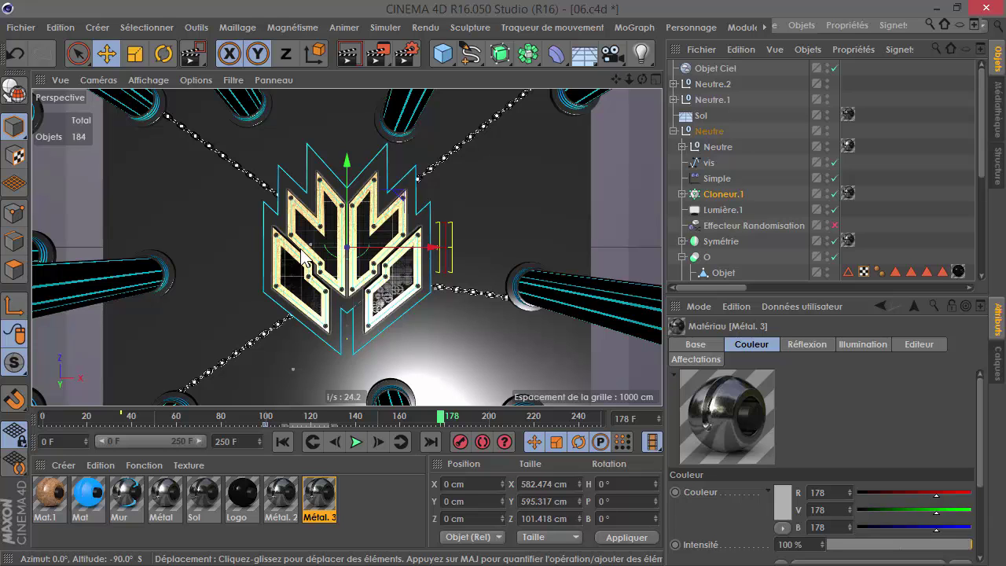
left_click(405, 53)
left_click(318, 395)
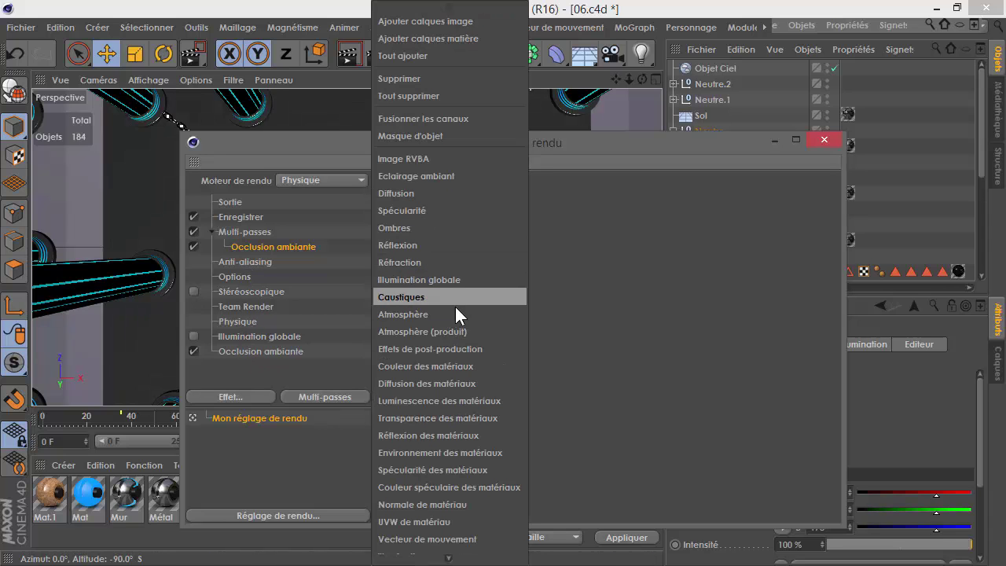
left_click(469, 401)
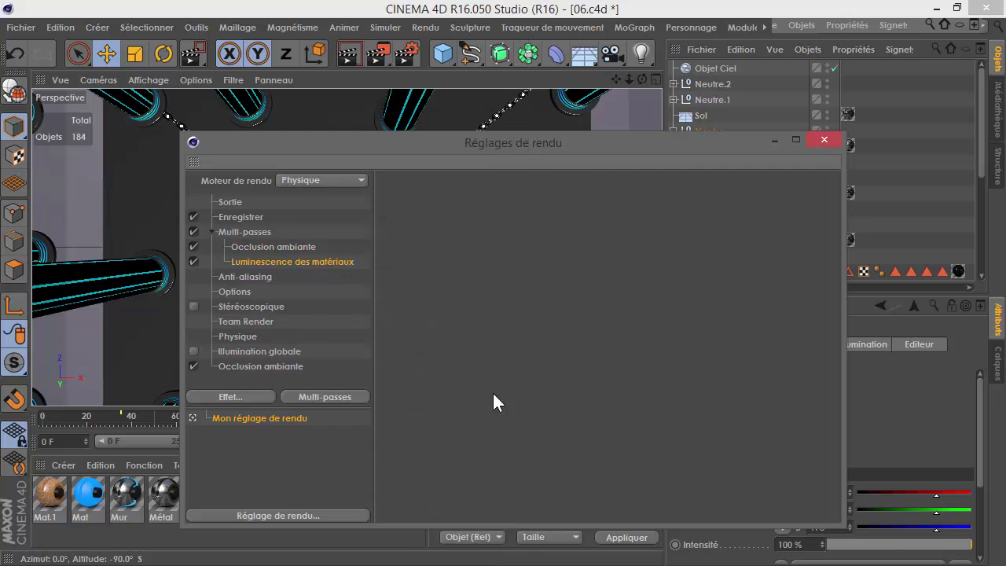
left_click(823, 140)
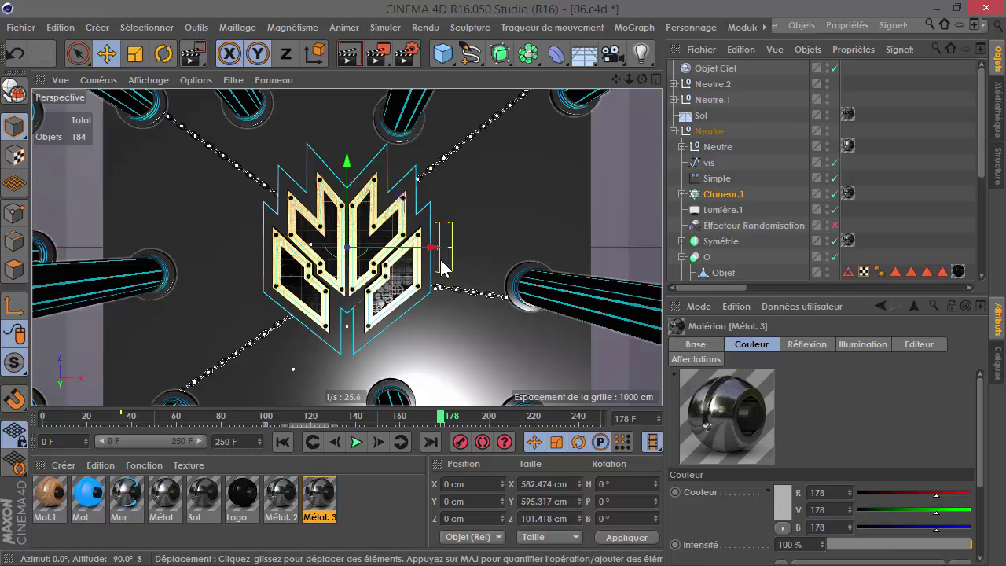
Set the render output's frame range to Toutes les images
left_click(407, 55)
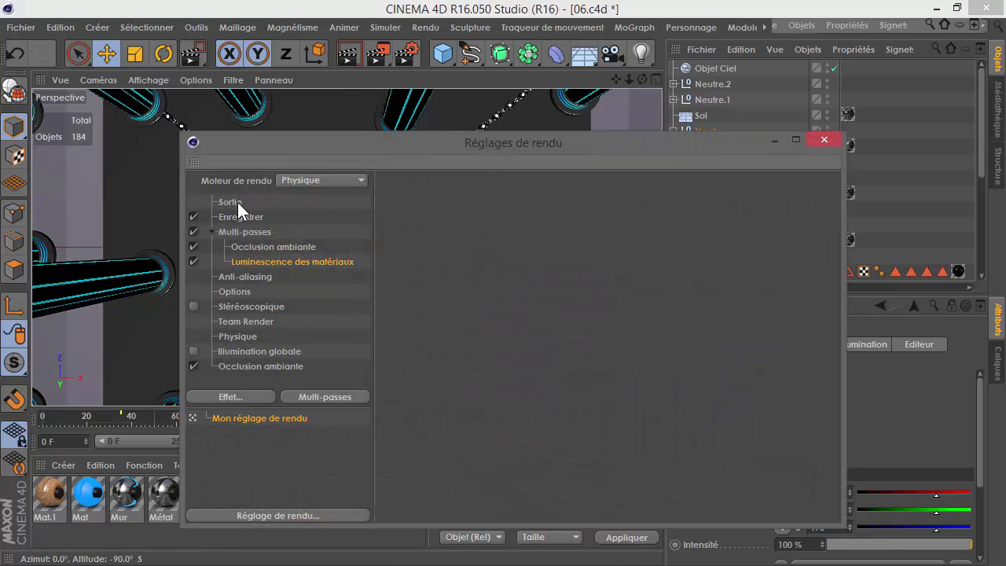
left_click(600, 376)
left_click(609, 428)
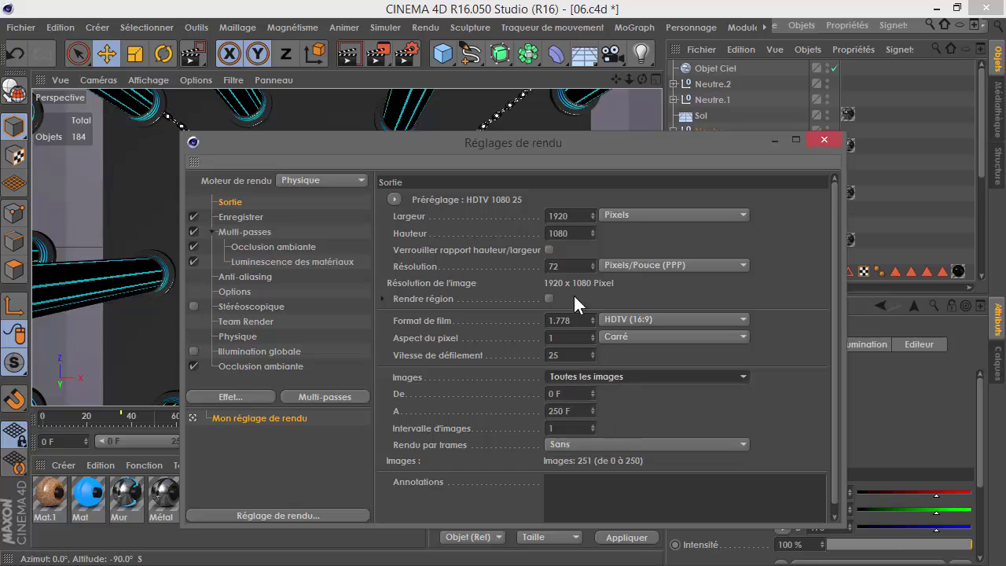
Set the save depth of both the standard image and the multi-pass image to 8 bits/canal
left_click(244, 217)
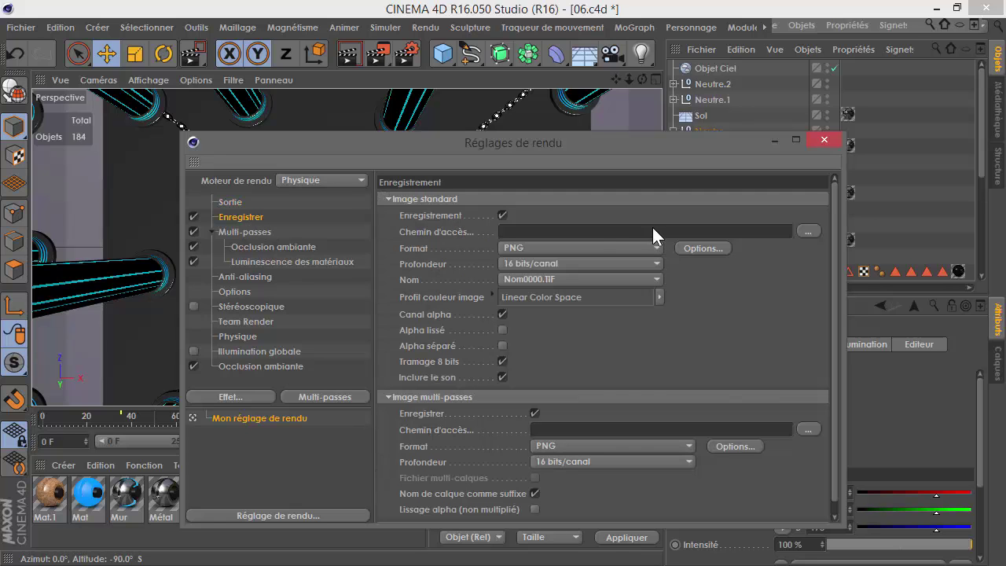
left_click(561, 264)
left_click(555, 279)
left_click(579, 461)
left_click(578, 478)
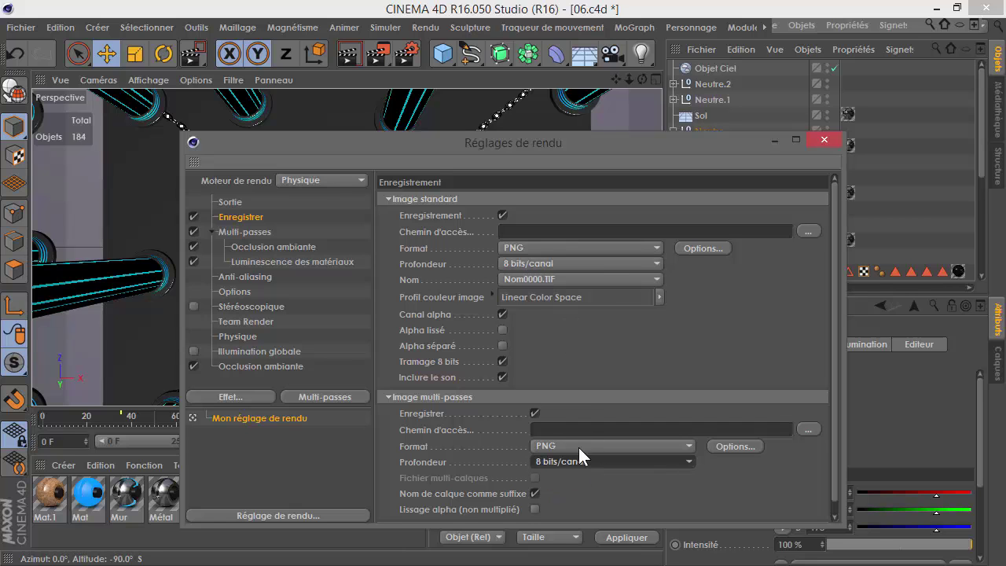
Lock the output's width/height ratio and set the render height to 480 pixels
left_click(230, 202)
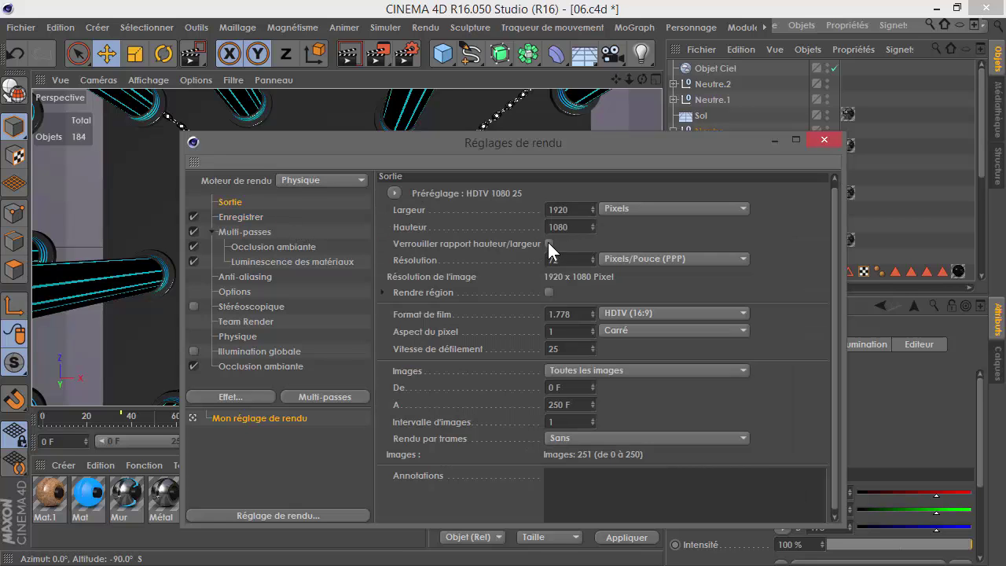
double_click(544, 227)
type("480")
key("Return")
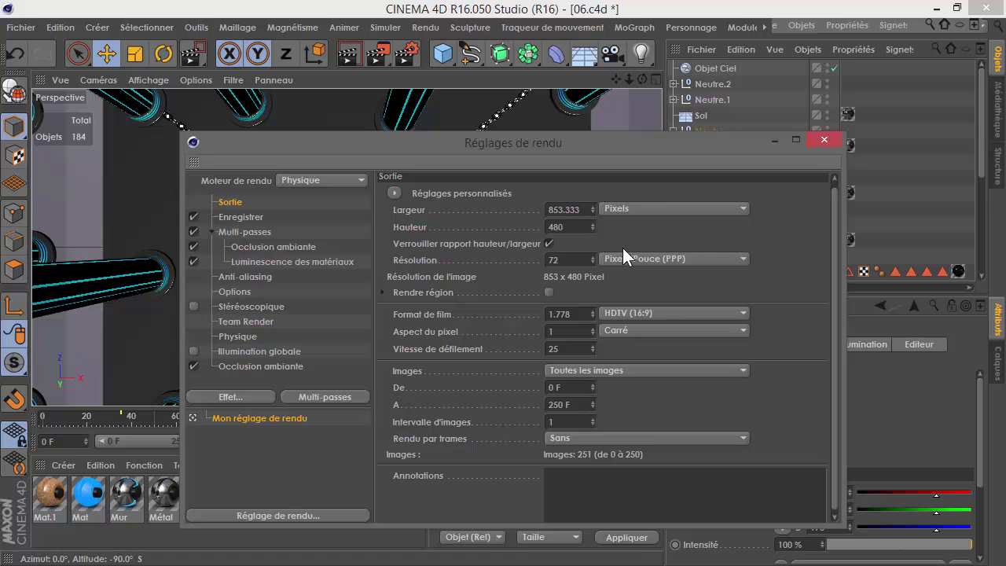
Move the render settings window out of the way, collapse the Neutre group and select the Caméra inside Neutre.2
left_click(278, 217)
left_click_drag(397, 142, 565, 541)
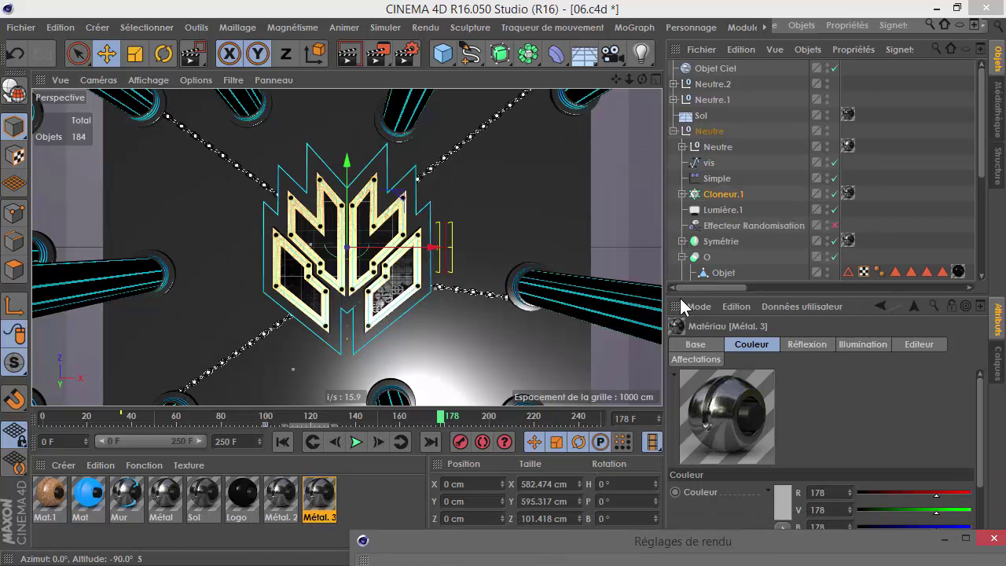
scroll(739, 182, "down", 4)
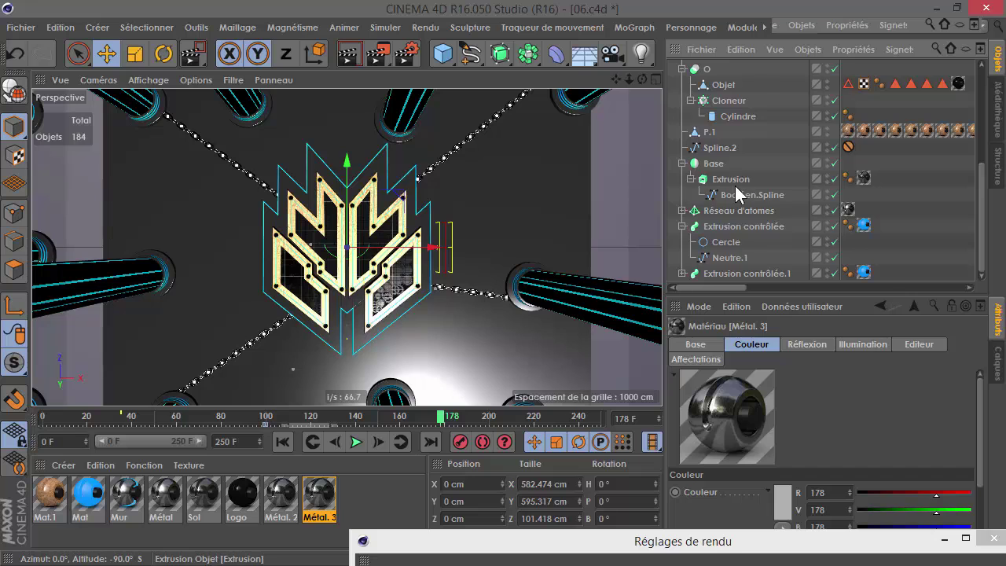
scroll(734, 186, "up", 4)
left_click(673, 130)
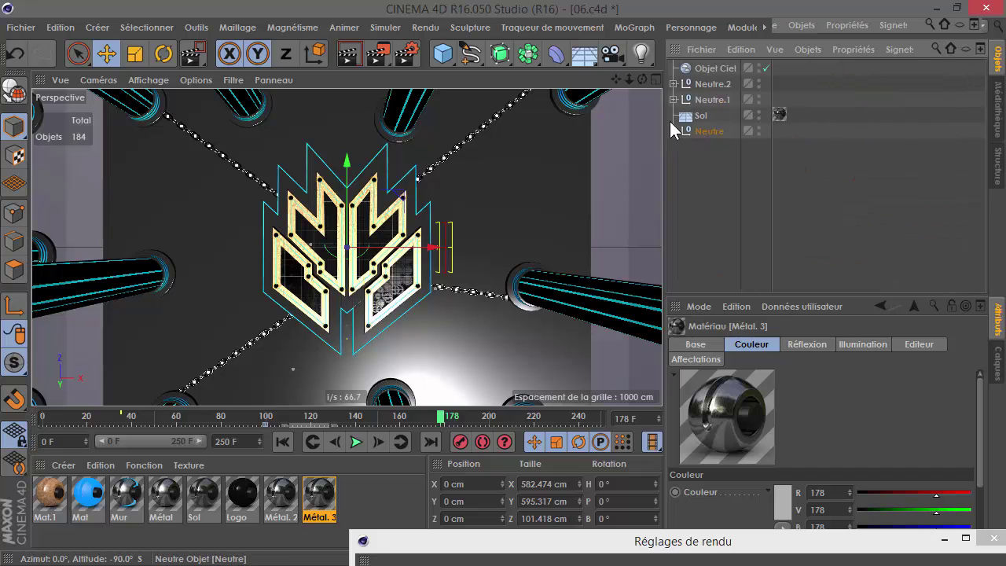
left_click(674, 84)
left_click(709, 98)
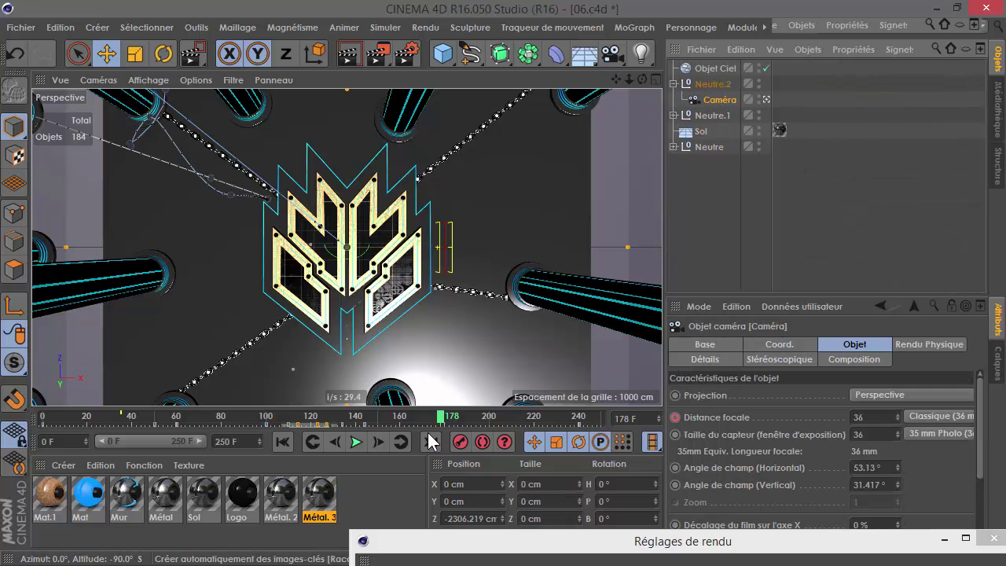
Go to frame 240, set the project's end frame to 240 and clear the selection
left_click(579, 417)
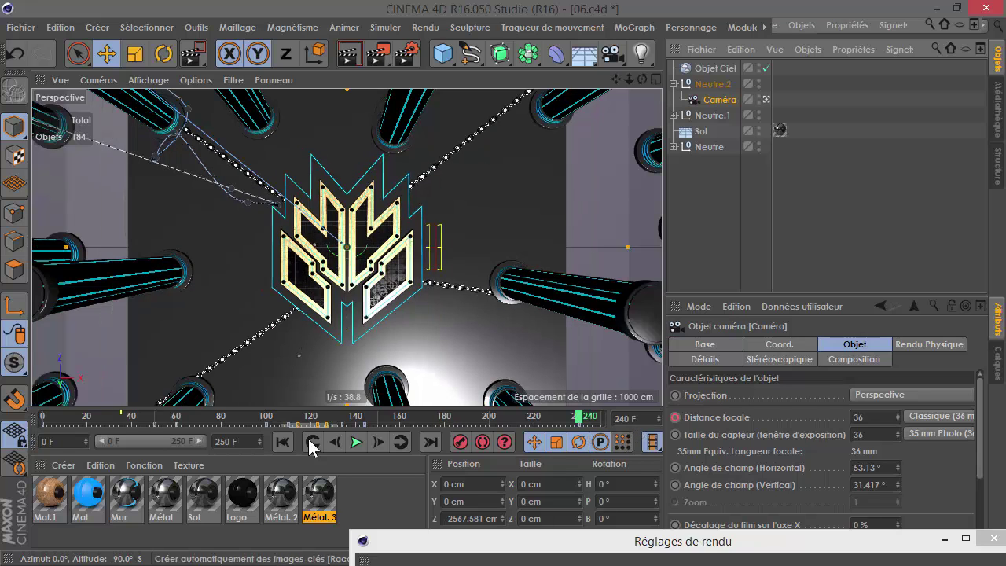
left_click(228, 441)
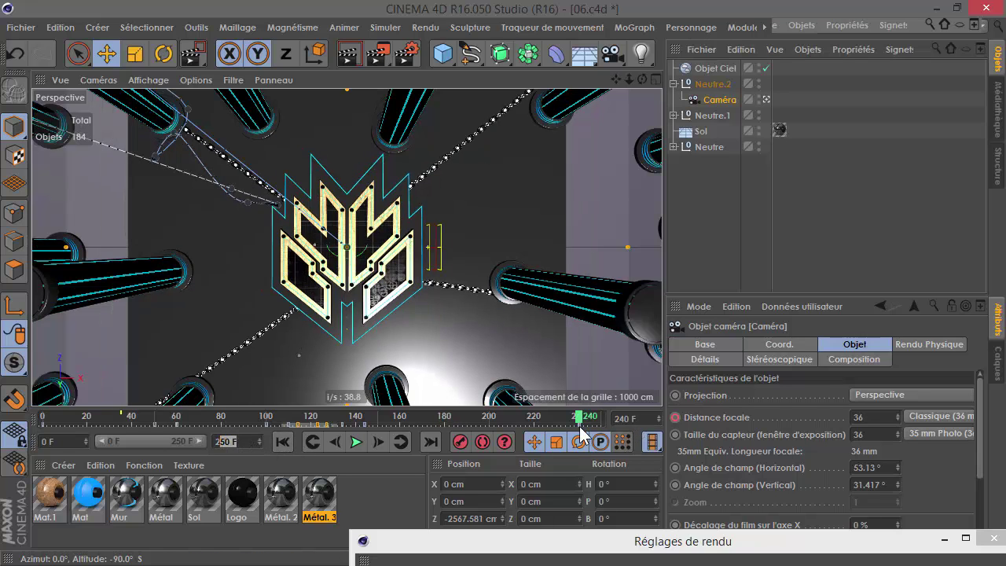
type("240")
key("Return")
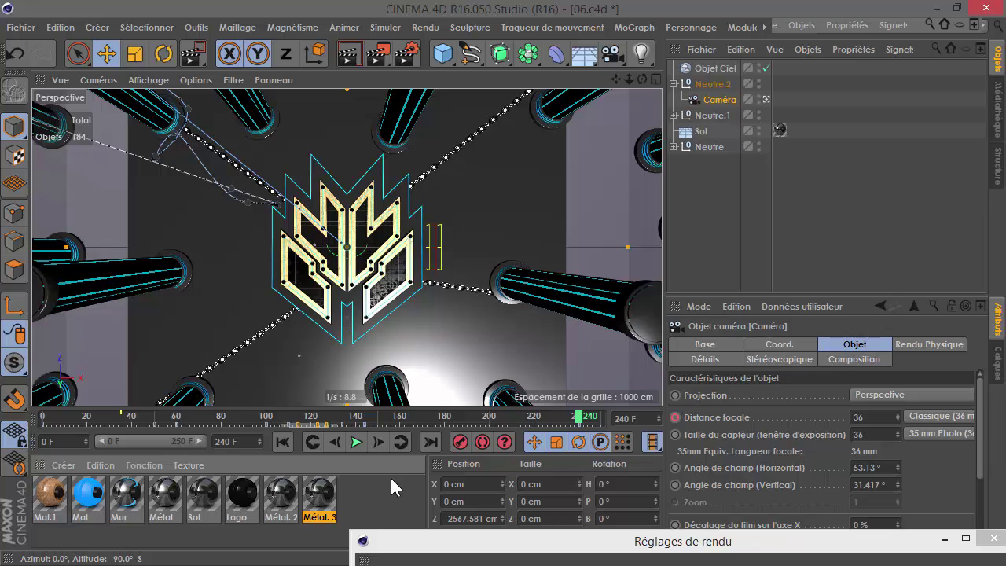
left_click(390, 475)
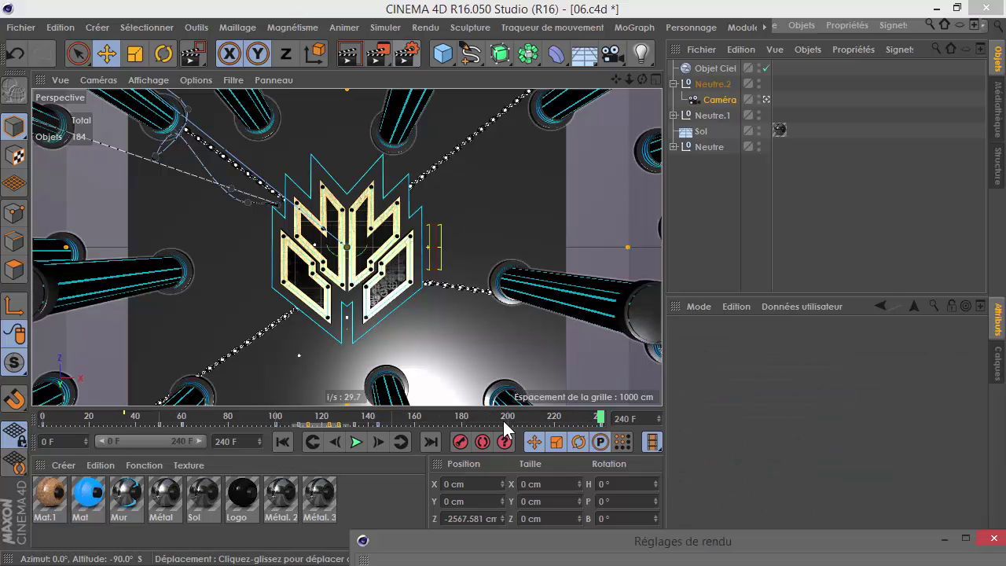
Check where the standard image's save path is chosen, cancel without picking a file and minimize the render settings
left_click_drag(482, 540, 287, 70)
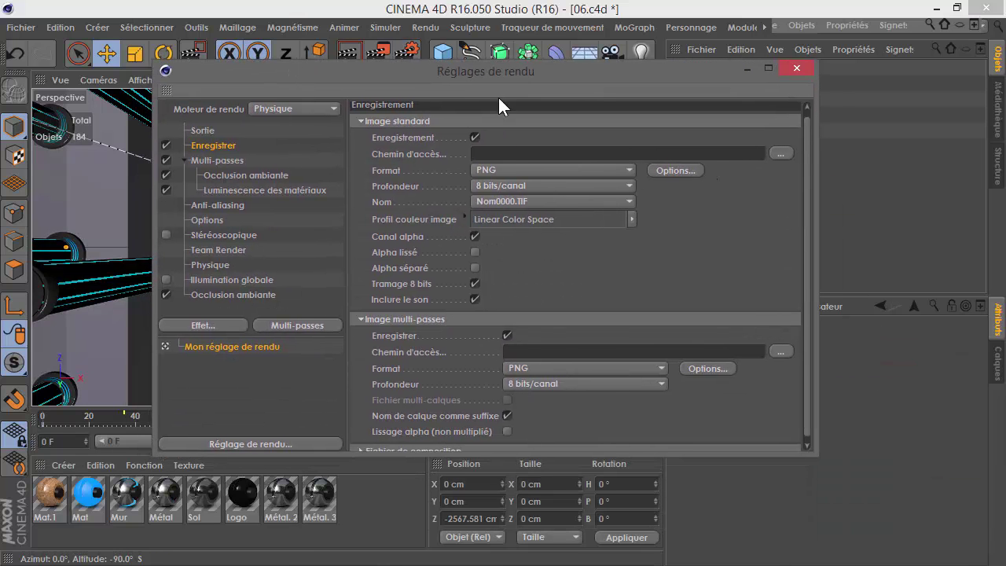
left_click(784, 152)
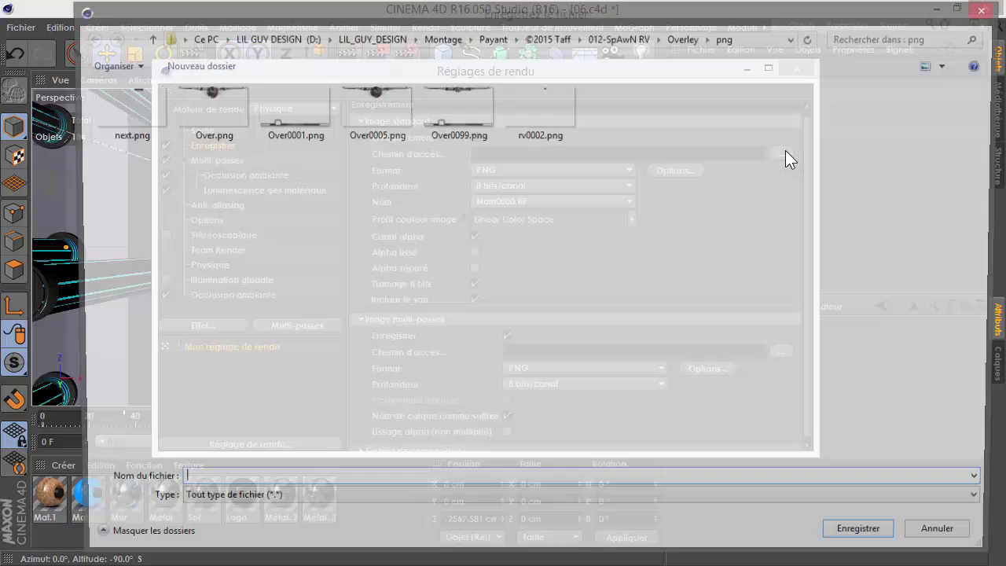
left_click(944, 543)
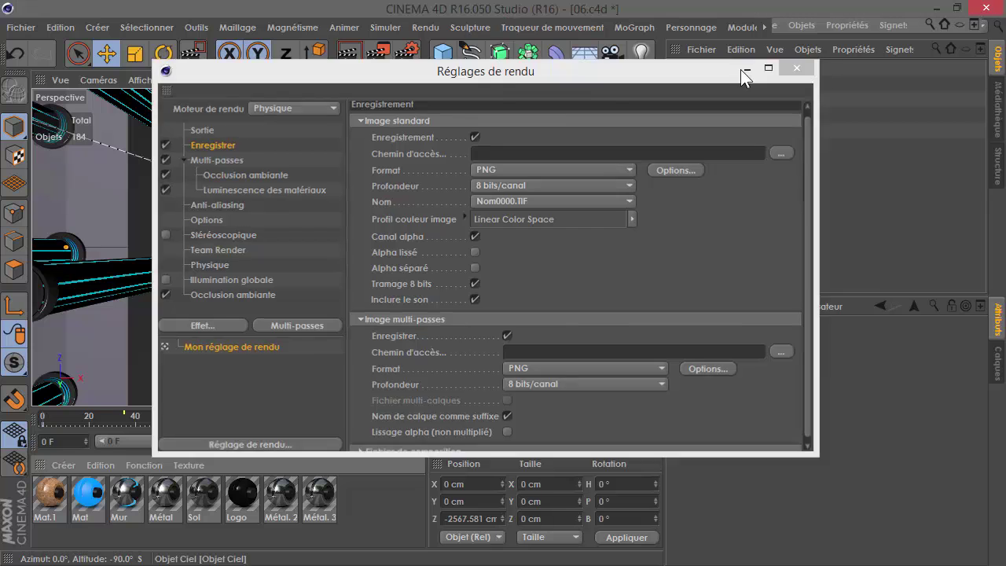
left_click(747, 67)
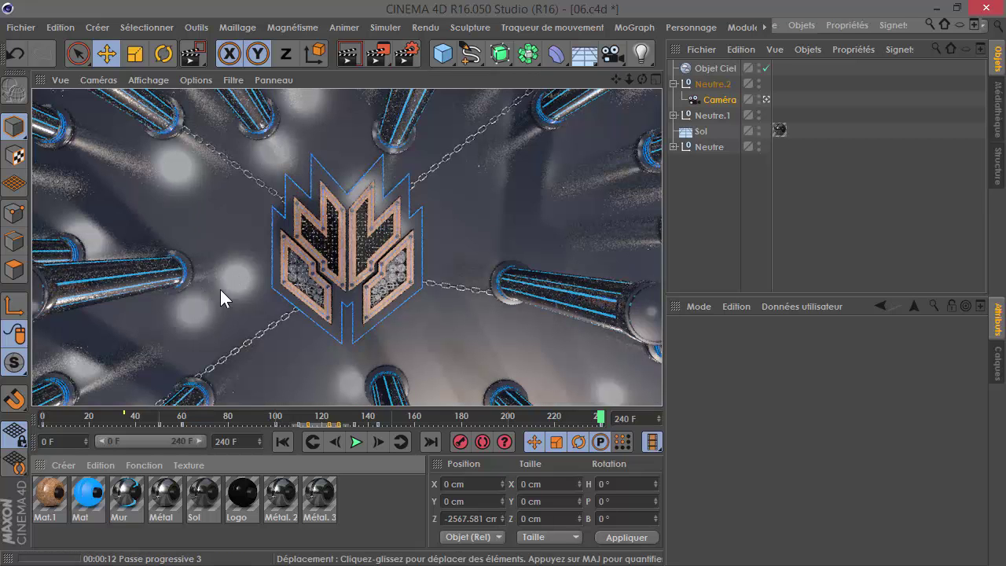
Look inside the Neutre.1 group, collapse it and disable the Objet Ciel
left_click(673, 116)
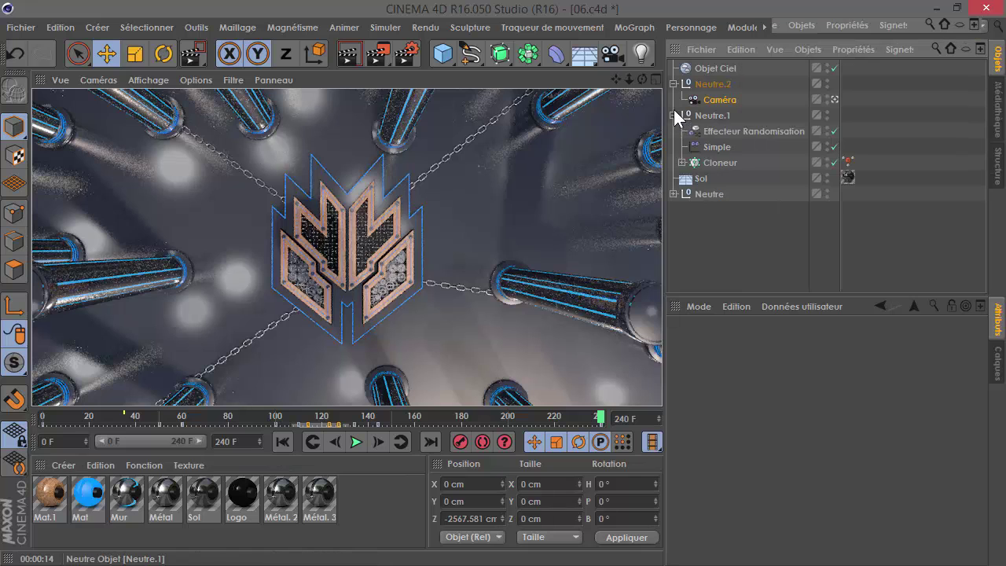
left_click(674, 116)
left_click(765, 66)
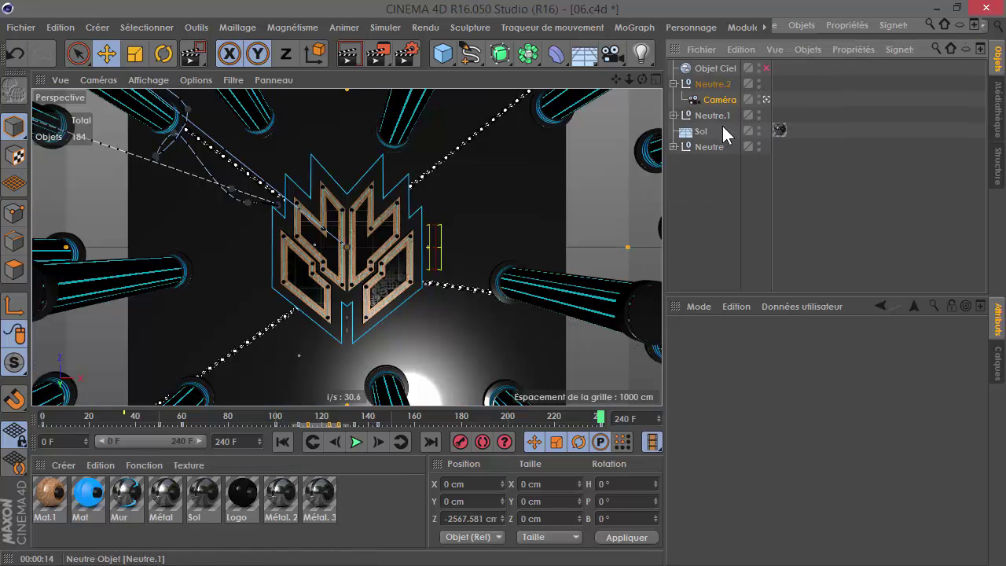
Look through the Neutre and Neutre.1 hierarchies for the scene's light object
left_click(673, 147)
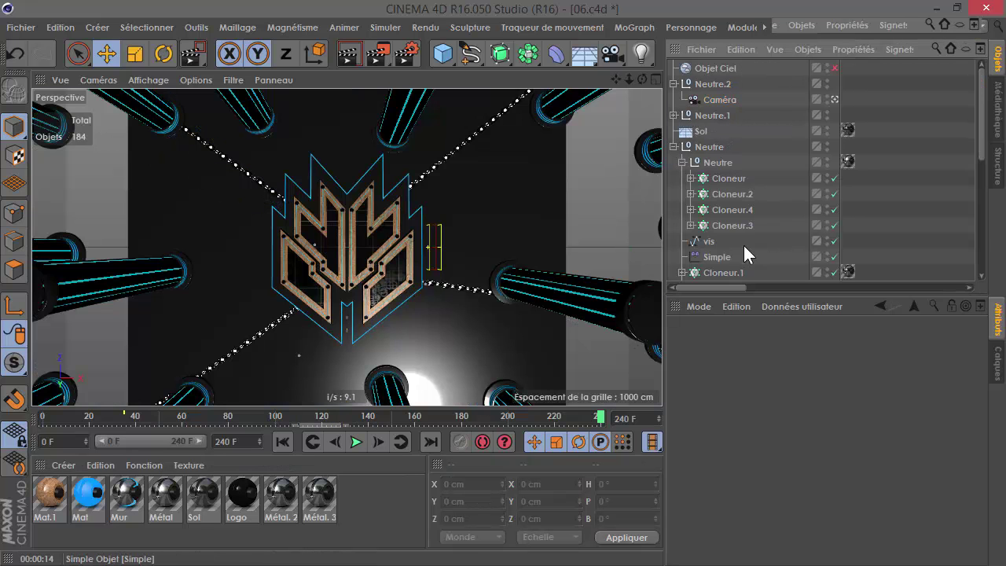
scroll(817, 209, "down", 5)
scroll(814, 207, "down", 2)
scroll(811, 211, "up", 6)
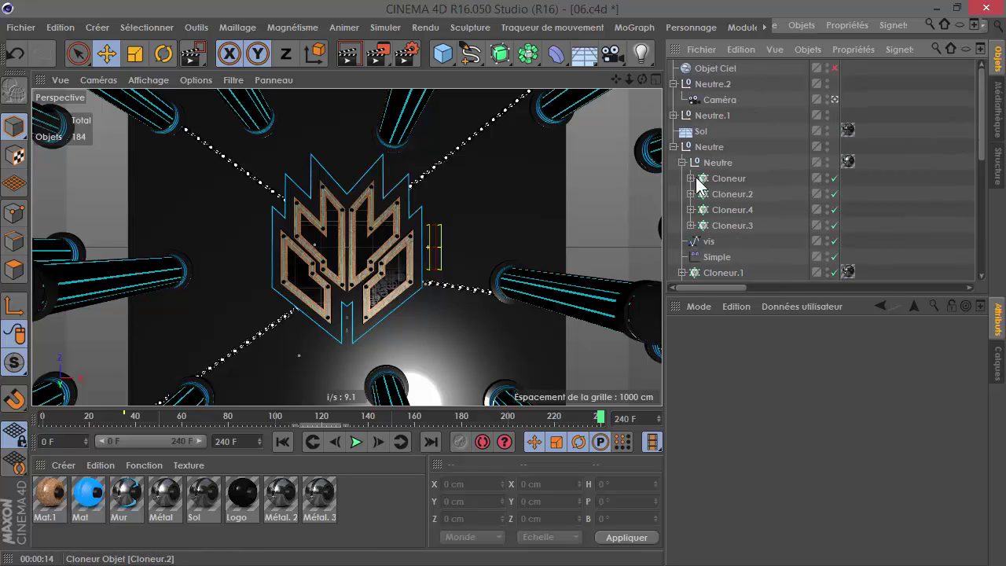
left_click(690, 178)
left_click(690, 179)
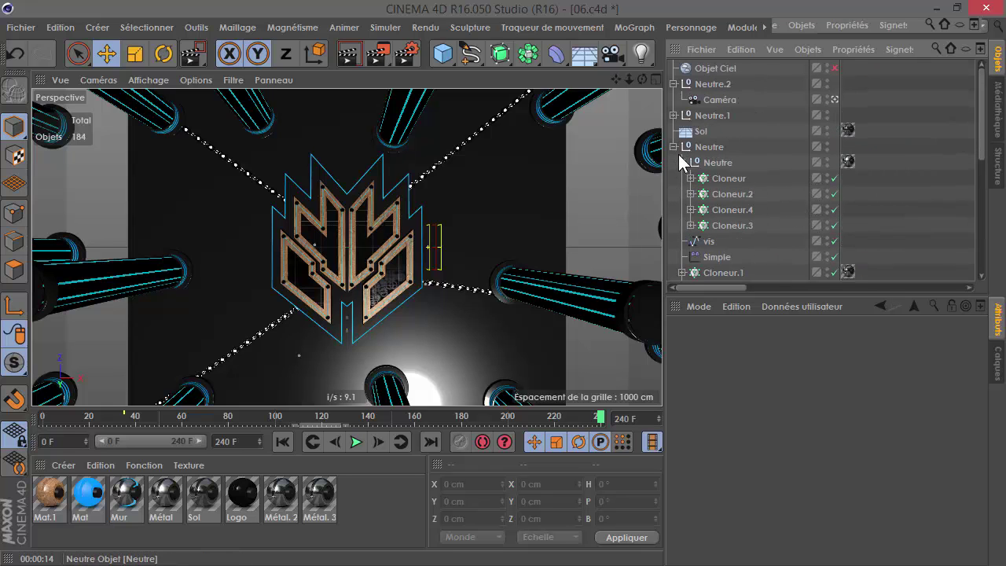
left_click(673, 116)
left_click(683, 162)
left_click(682, 163)
Show the object type filters, select the scene's Lumière object through them and disable Lumière.1
left_click(966, 48)
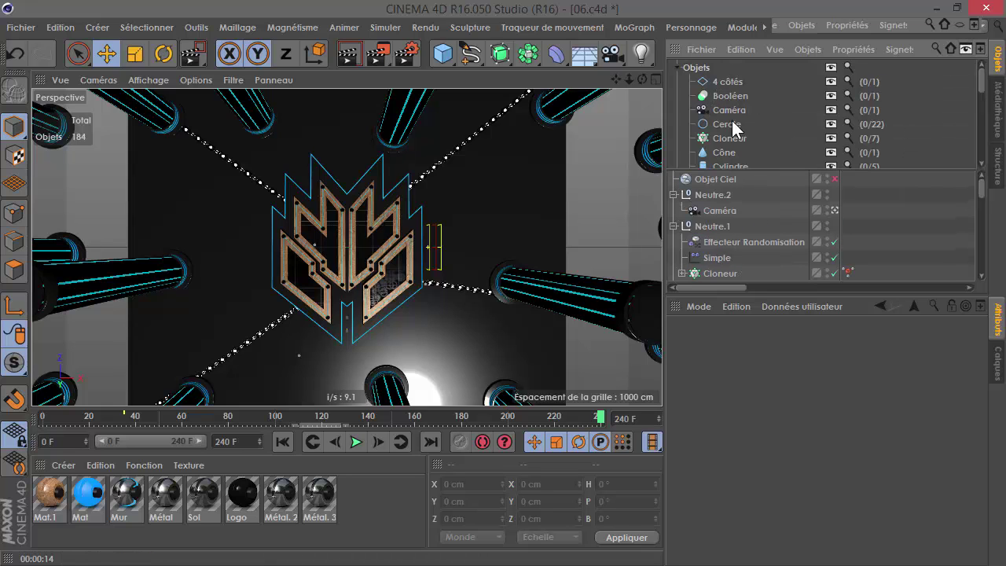
scroll(734, 134, "down", 3)
left_click(734, 144)
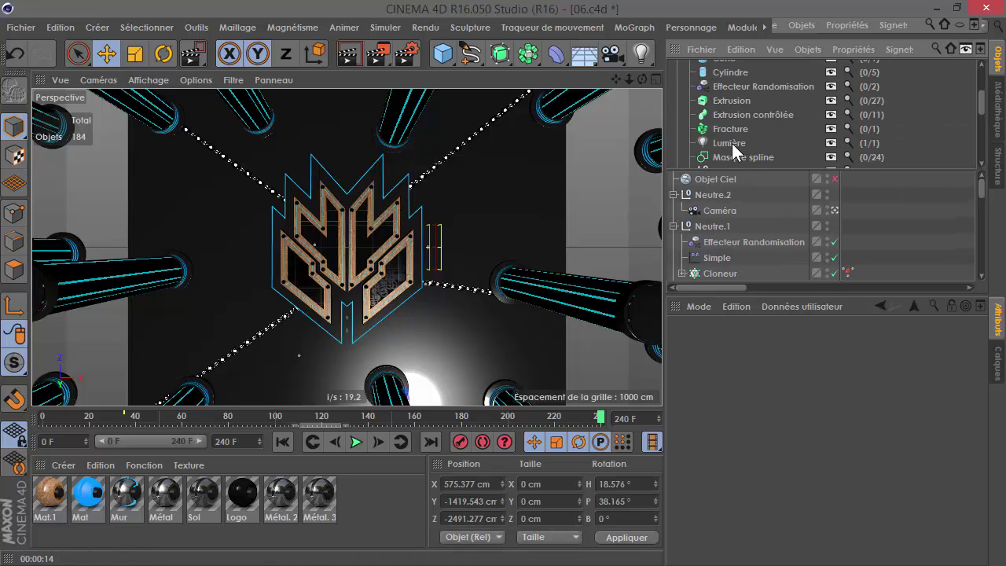
scroll(778, 258, "down", 5)
left_click(834, 273)
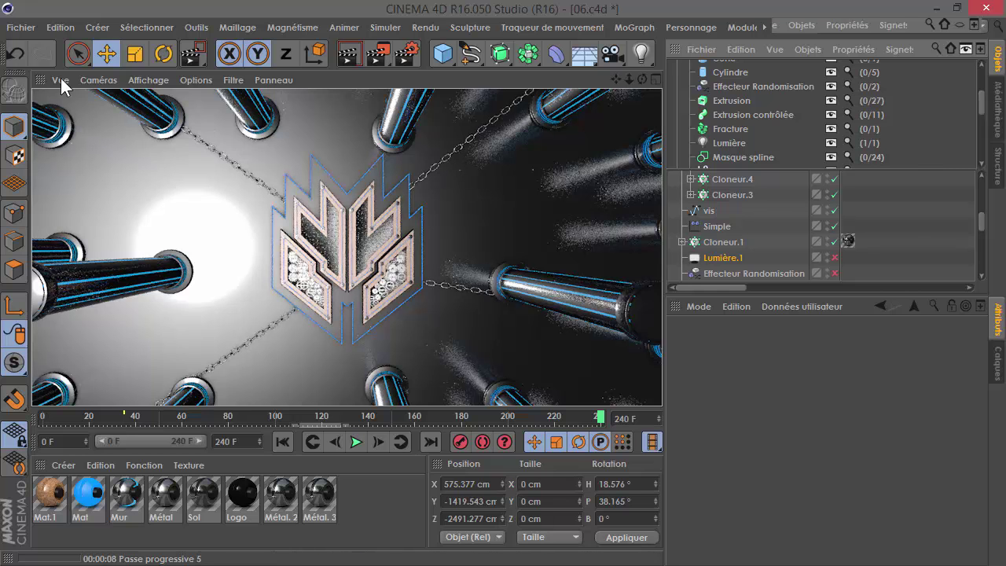
Open the default lighting control and reposition the default light so its highlight falls above the logo
left_click(161, 80)
mouse_move(195, 80)
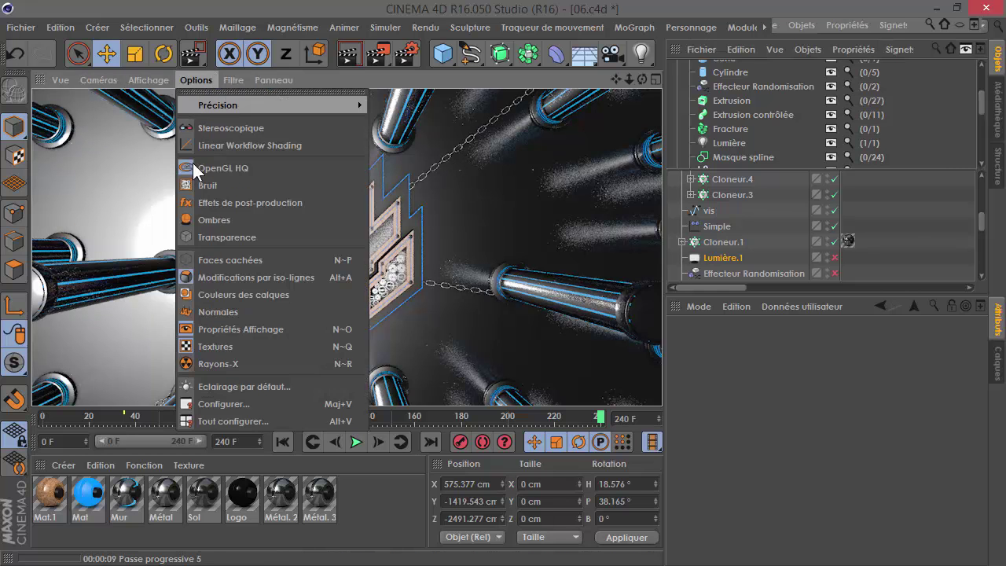
left_click(299, 384)
mouse_move(315, 379)
left_mouse_down()
mouse_move(331, 399)
mouse_move(318, 412)
mouse_move(307, 397)
left_mouse_up()
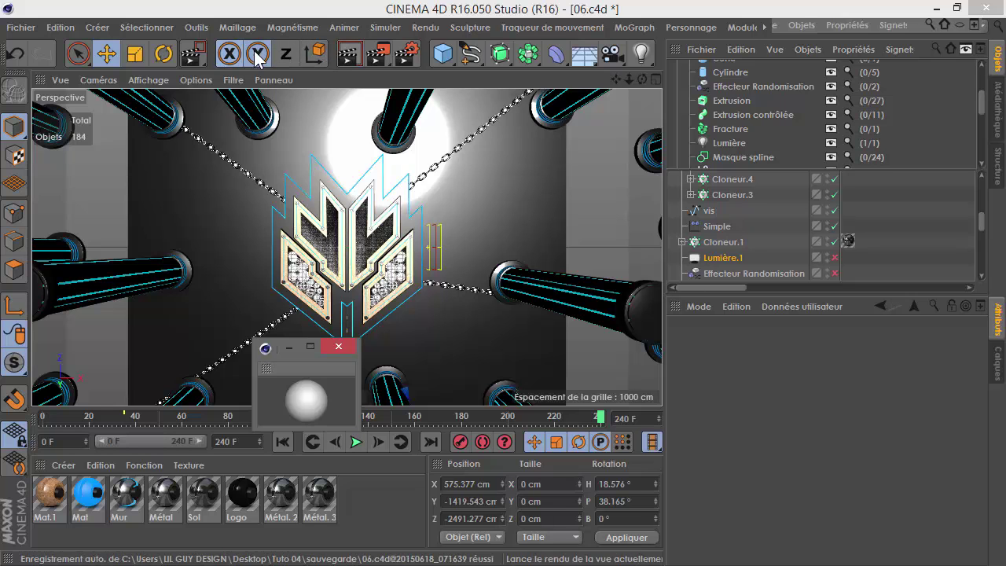
Turn off default lighting (Eclairage par défaut) in the render settings' options and preview the render
left_click(401, 52)
left_click(400, 51)
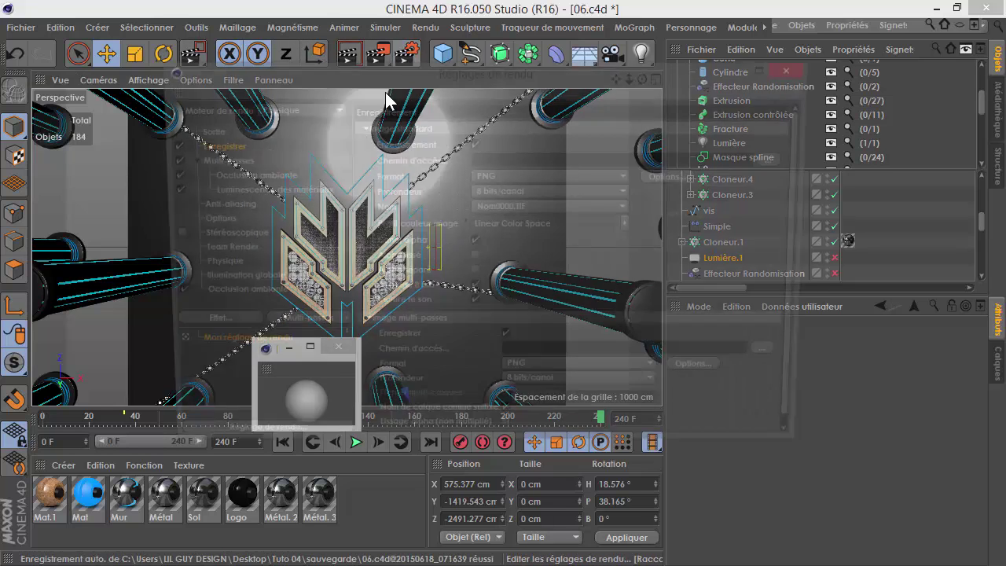
left_click(222, 205)
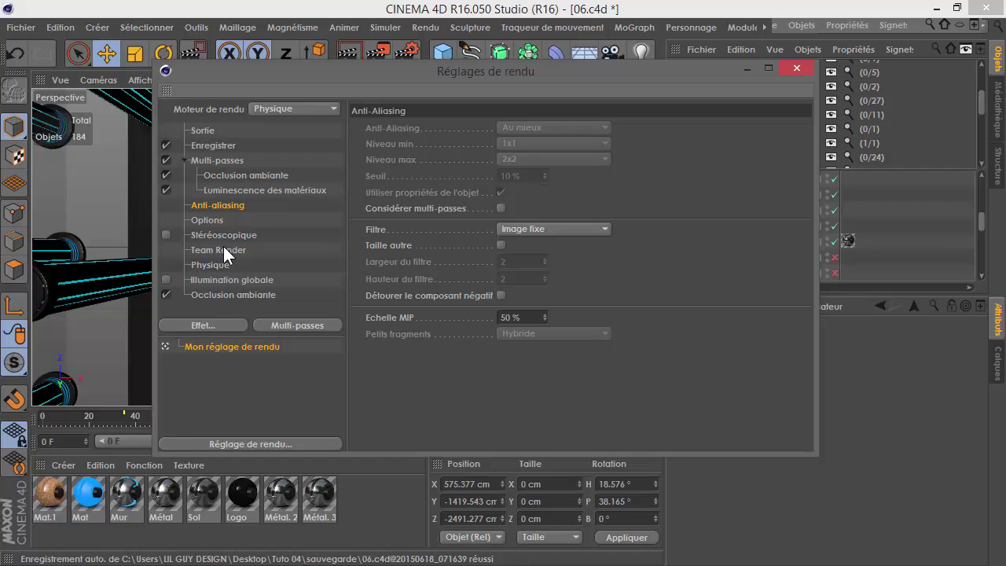
left_click(220, 220)
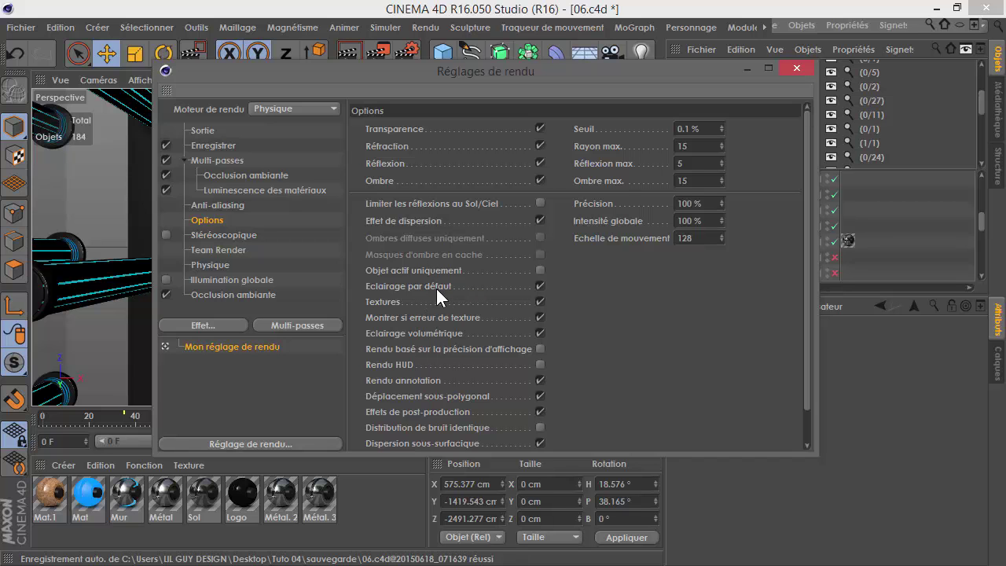
left_click_drag(519, 85, 834, 342)
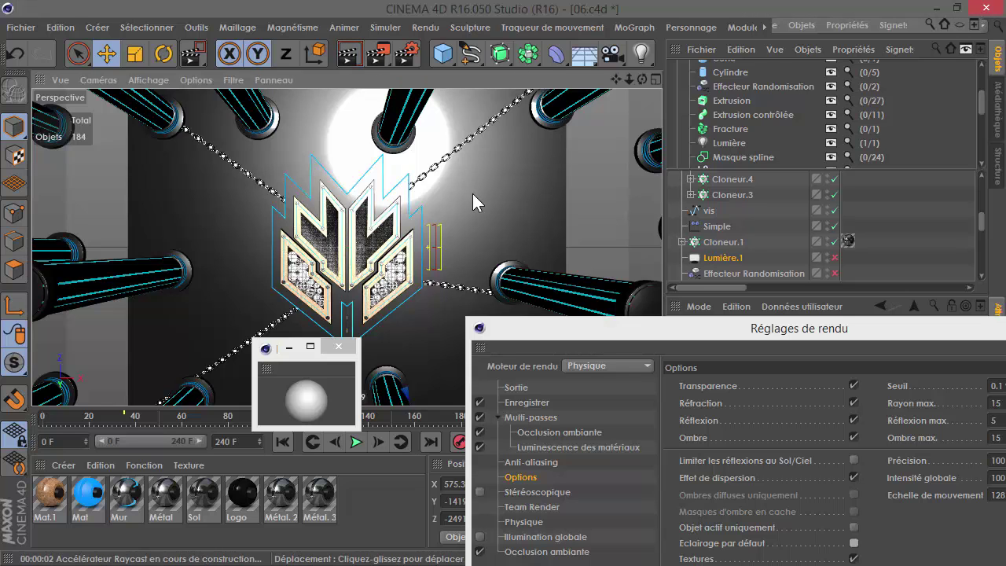
left_click(545, 330)
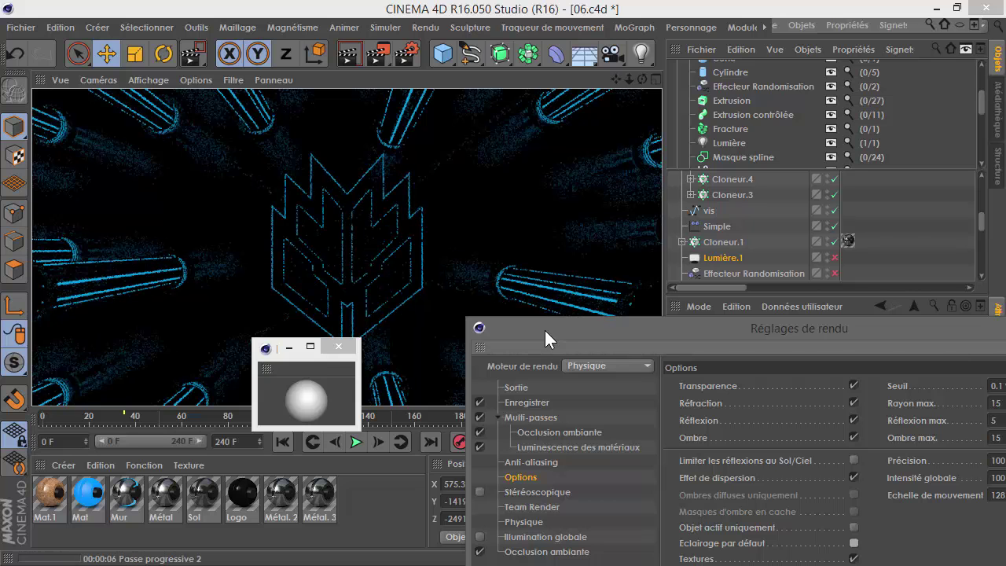
left_click_drag(544, 330, 199, 210)
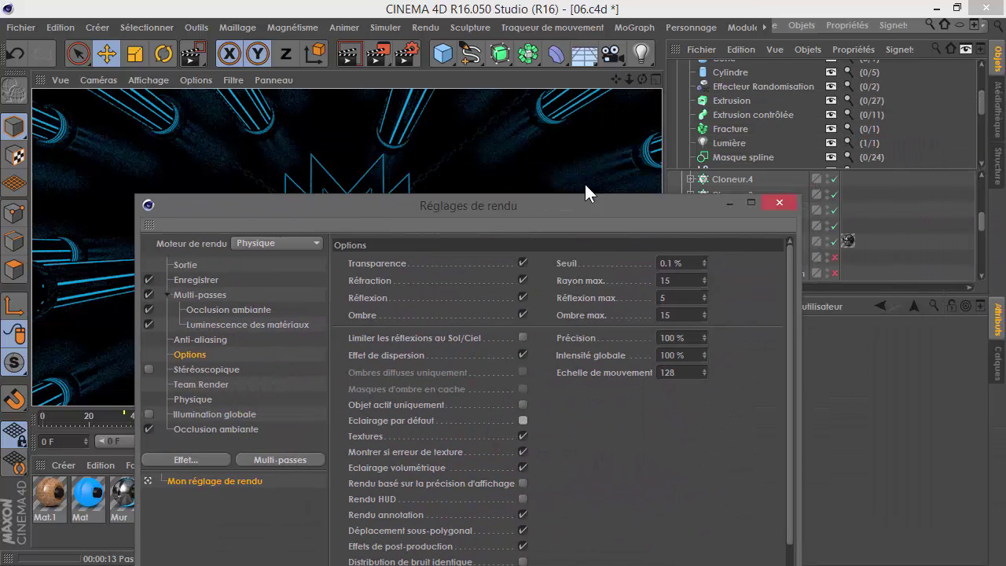
left_click(782, 202)
Close the default light preview window and delete the area light Lumière.1
left_click(821, 271)
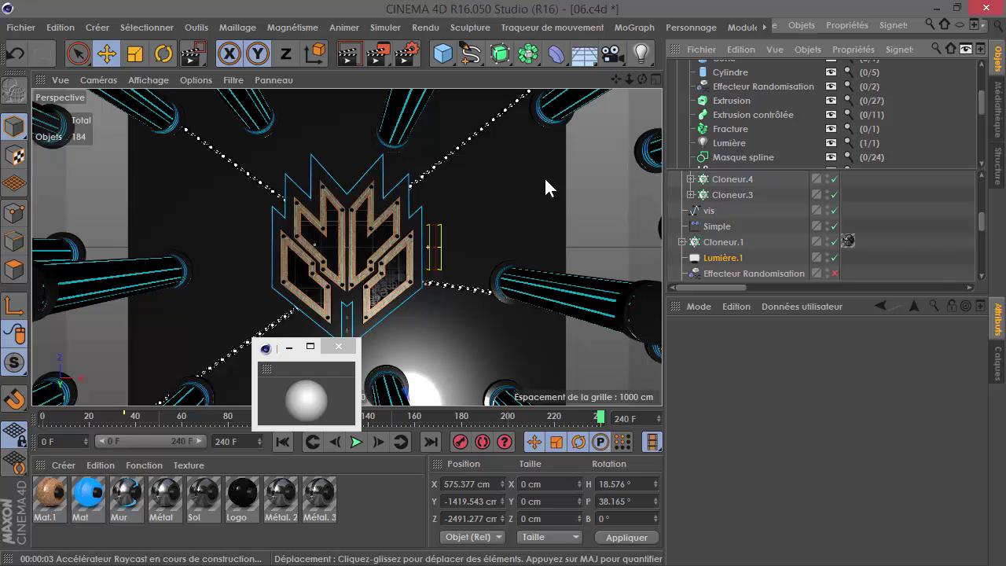
left_click(338, 346)
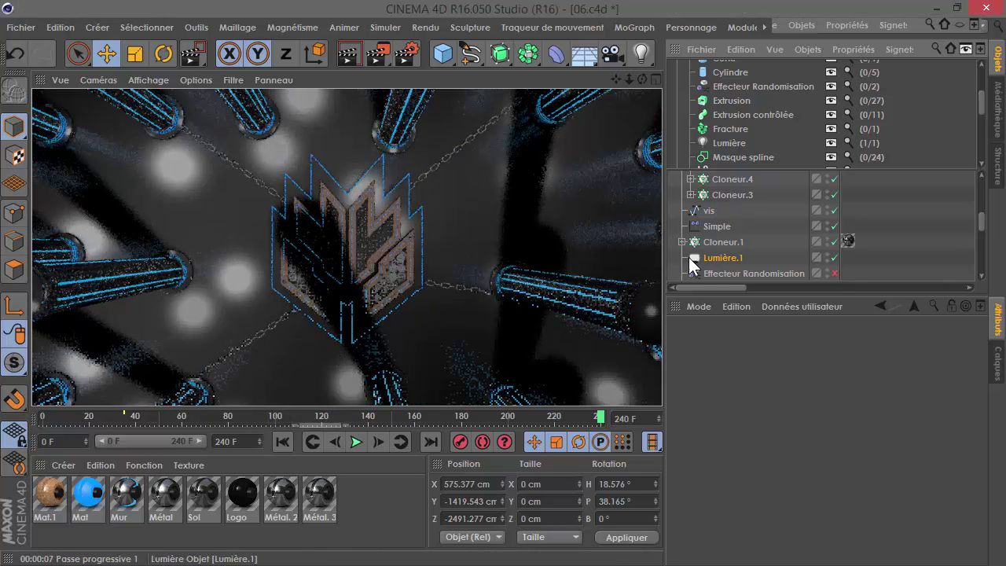
left_click(714, 260)
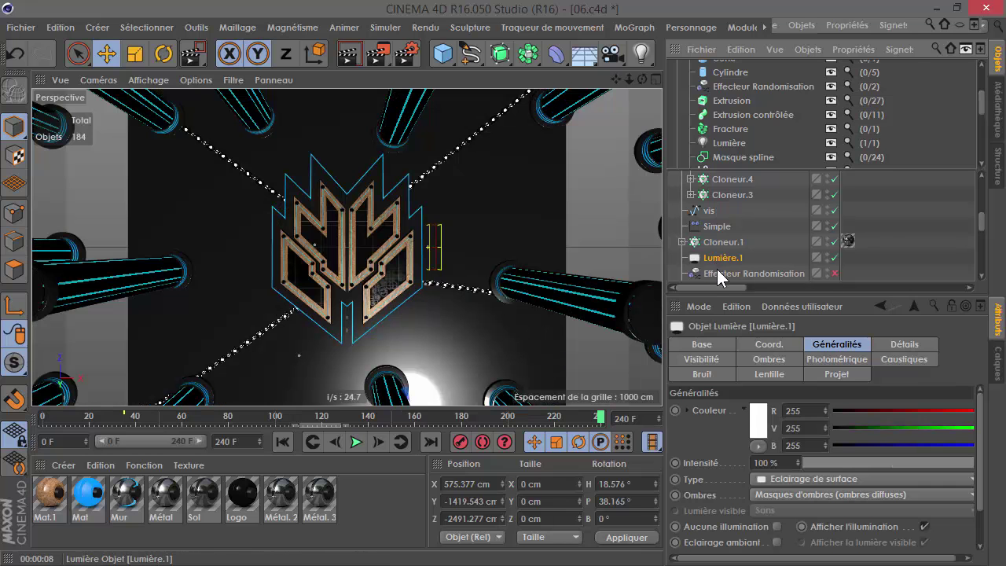
key("Delete")
Add an infinite light, rotate it to about H 33.9°, P -73.3°, B -13.5°, and render the view
left_click(582, 54)
left_click_drag(642, 54, 836, 138)
left_click_drag(637, 79, 317, 102)
left_click(164, 54)
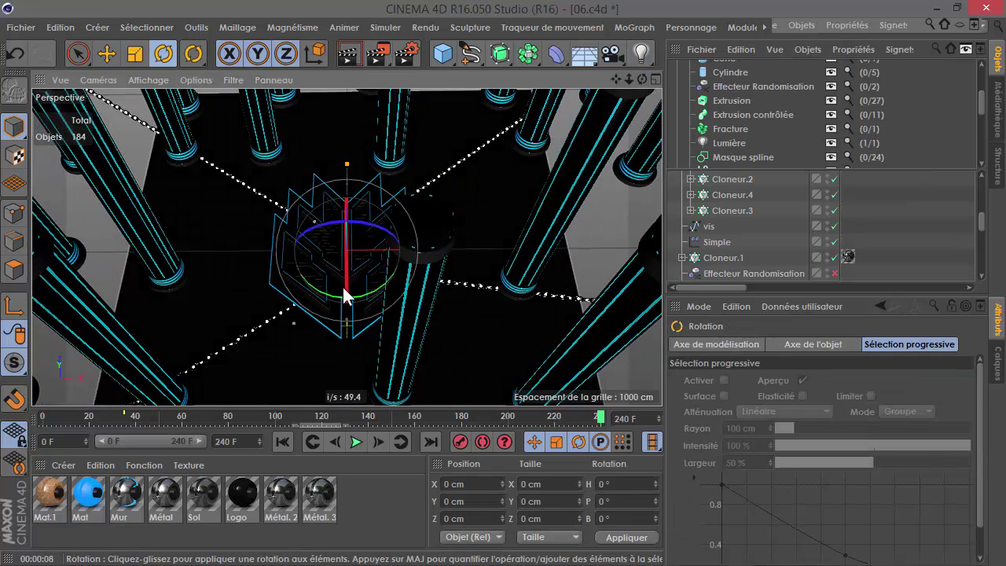
left_click_drag(324, 292, 353, 239)
scroll(335, 257, "up", 1)
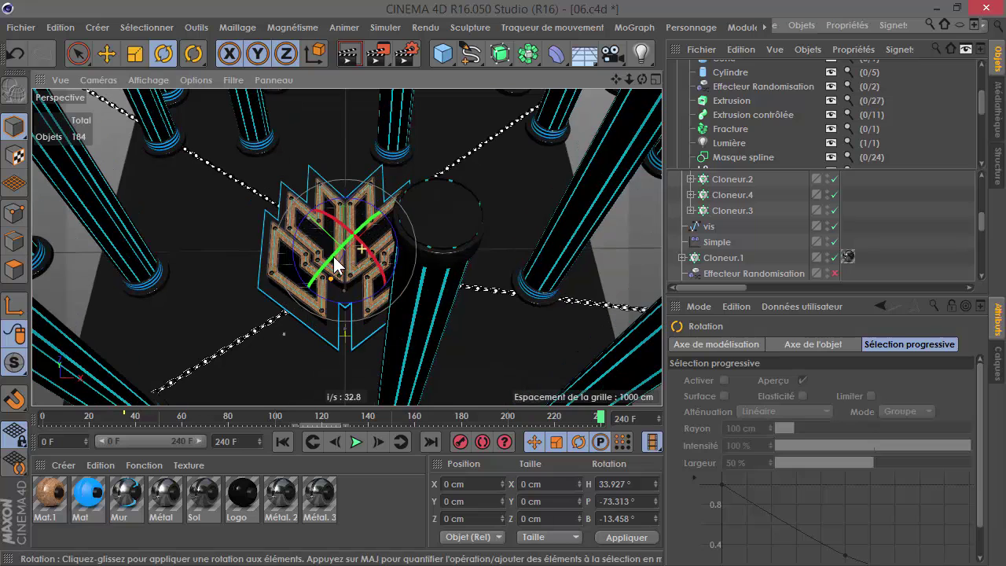
left_click(353, 53)
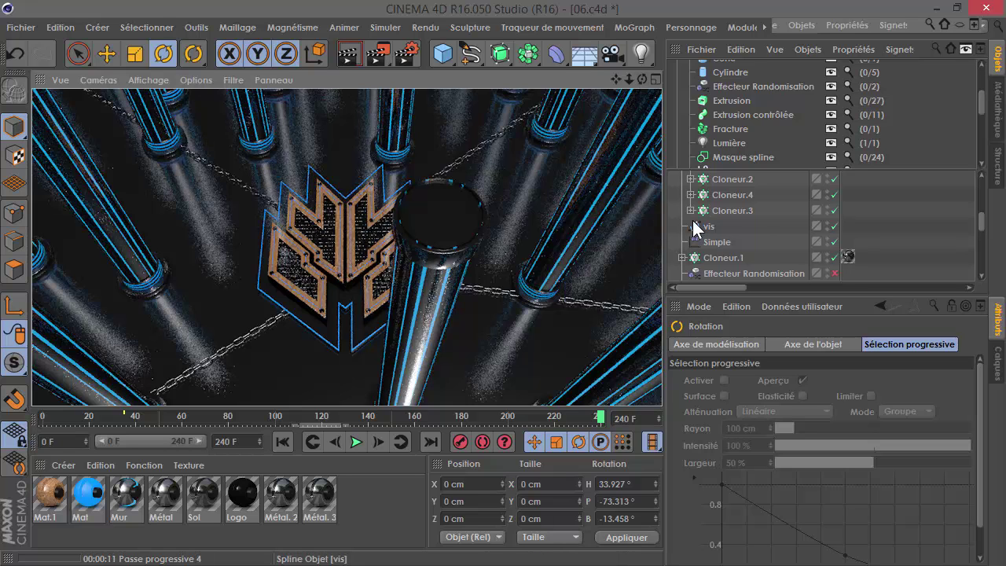
Set the infinite light's intensity to 139 % and render the view
scroll(747, 228, "up", 5)
left_click(711, 179)
left_click_drag(798, 459, 797, 460)
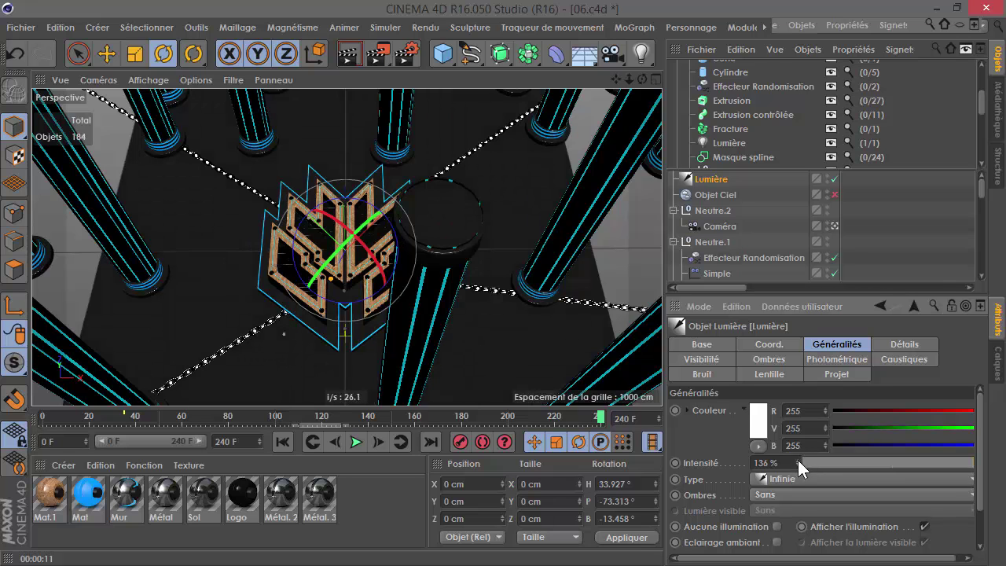
left_click(359, 52)
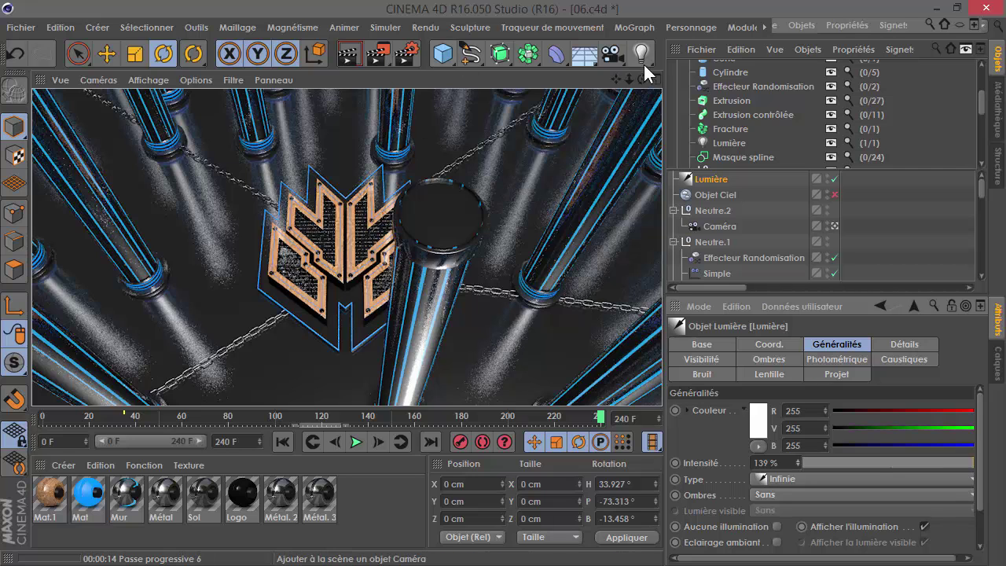
Add an omni light with ambient illumination (Eclairage ambiant) enabled and its intensity set to 29 %
scroll(306, 280, "up", 6)
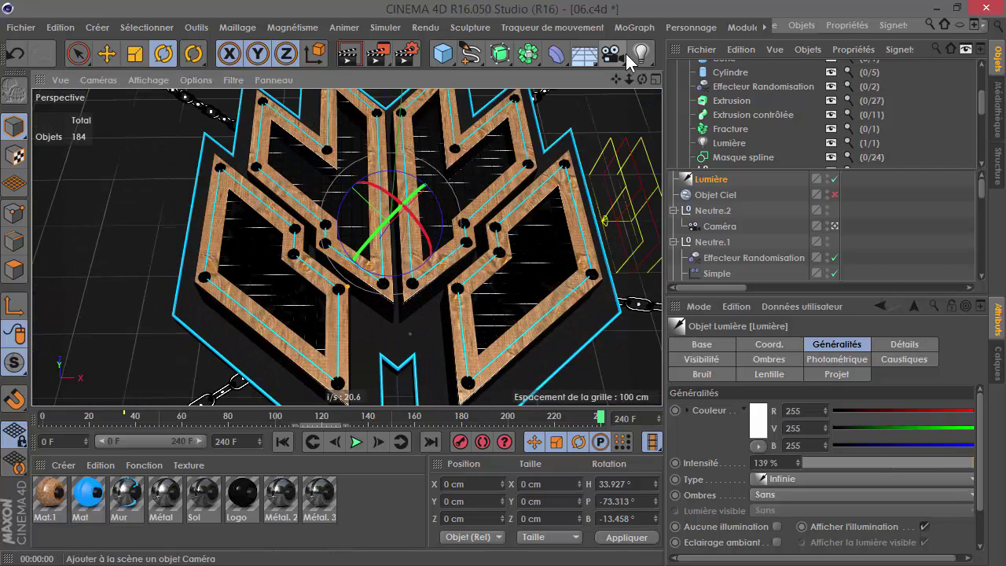
left_click(641, 53)
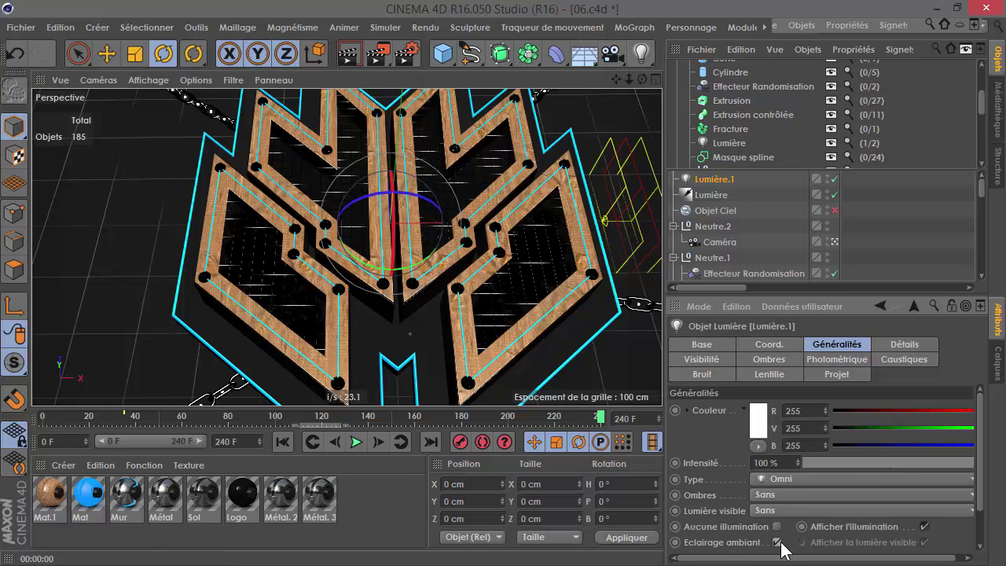
left_click(776, 542)
left_click_drag(837, 462, 855, 465)
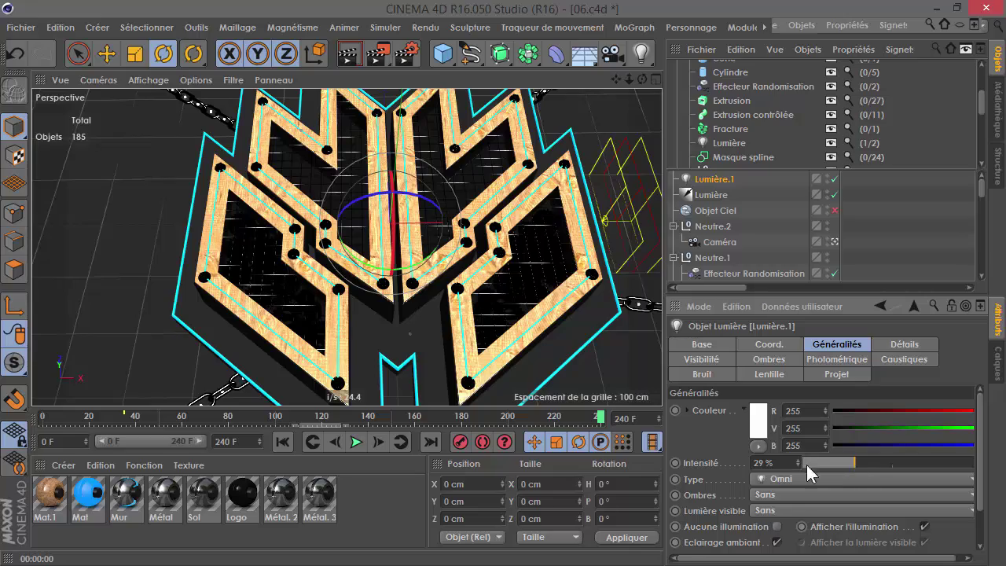
Inspect the lit logo from several angles, play the animation and check the rendered view at frame 199
scroll(436, 346, "down", 5)
left_click_drag(642, 79, 584, 113)
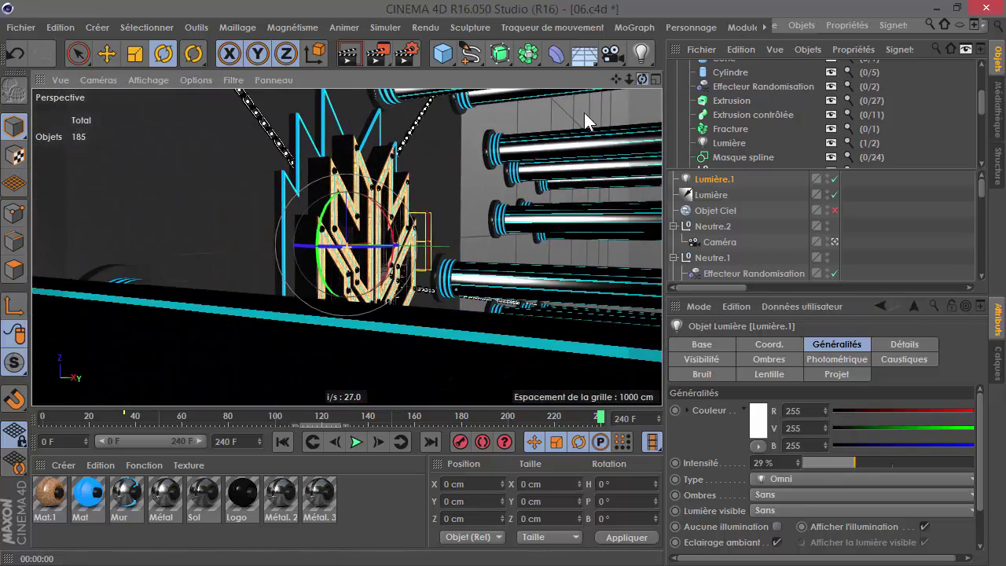
scroll(337, 152, "down", 2)
scroll(336, 152, "up", 3)
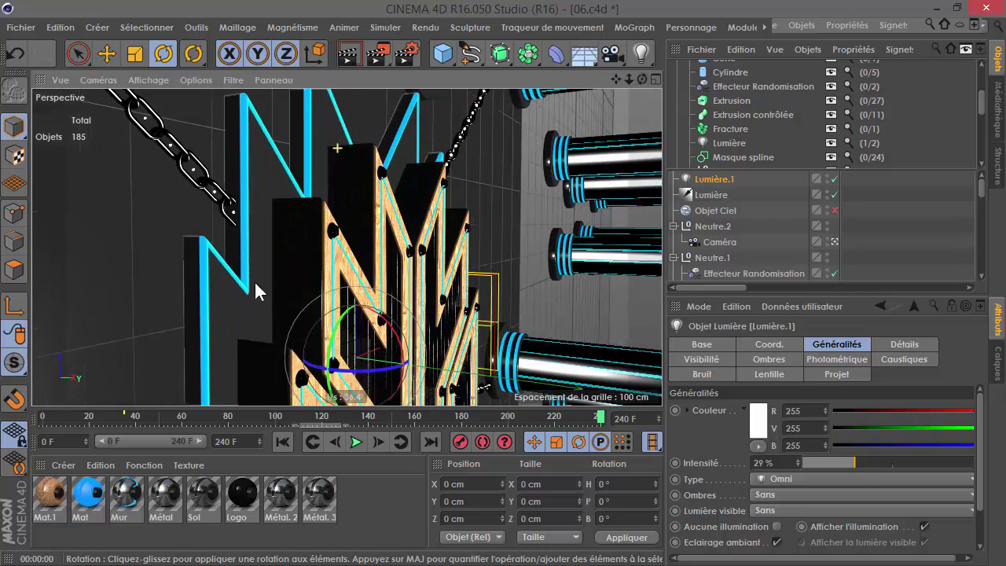
scroll(277, 260, "down", 2)
left_click_drag(641, 81, 487, 299)
left_click(356, 441)
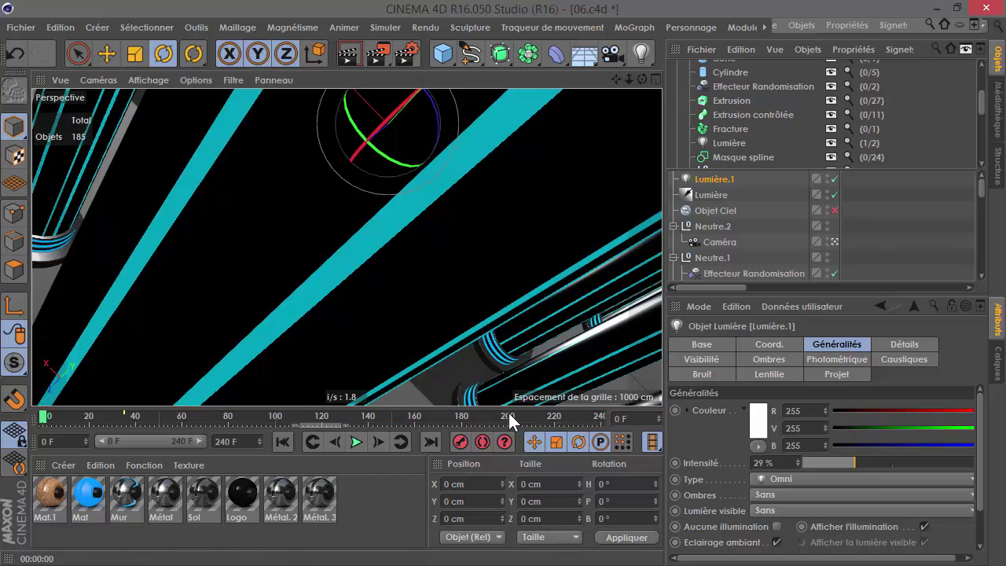
left_click(506, 416)
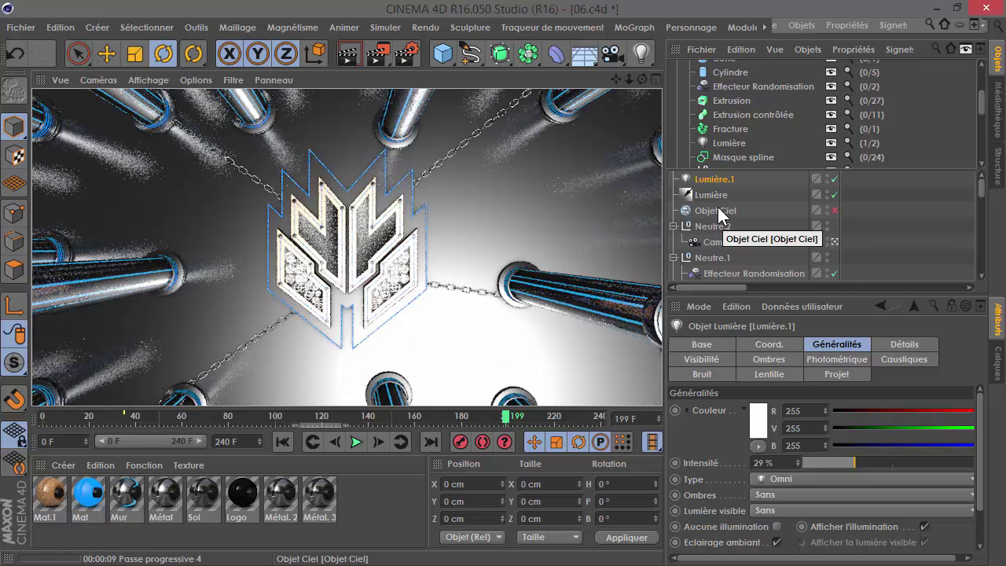
Disable the ambient omni light Lumière.1 and render the view again
left_click(834, 179)
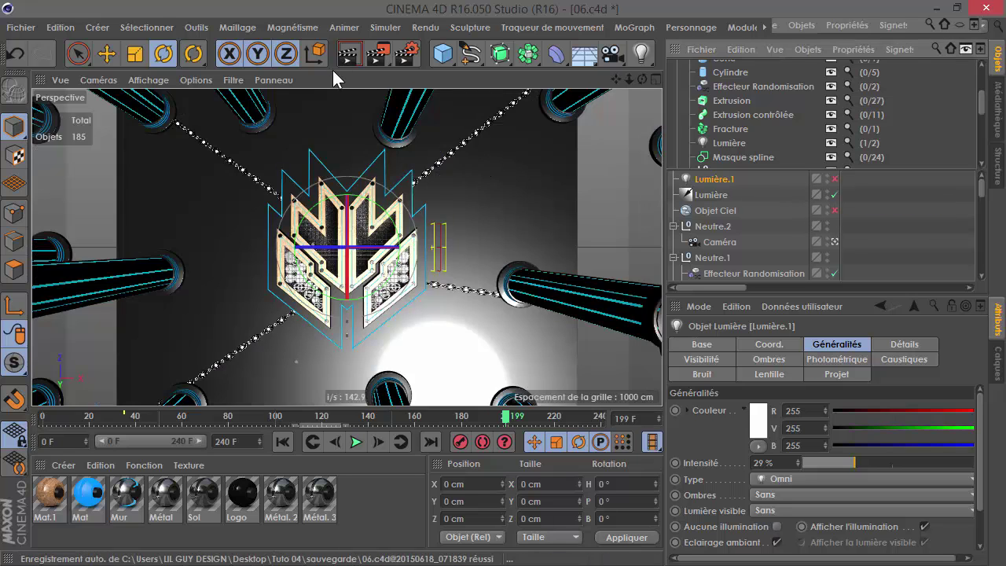
left_click(716, 196)
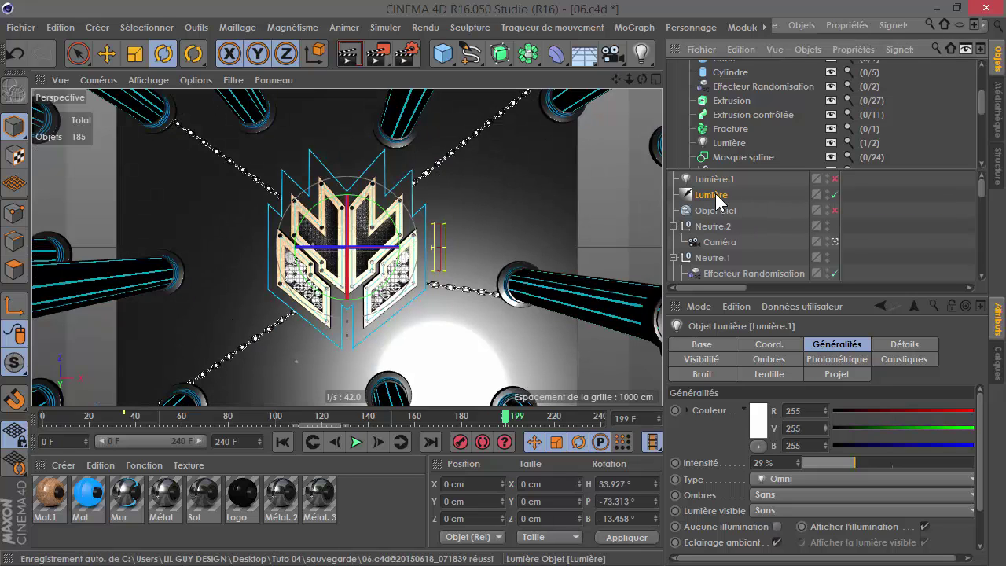
left_click(512, 227)
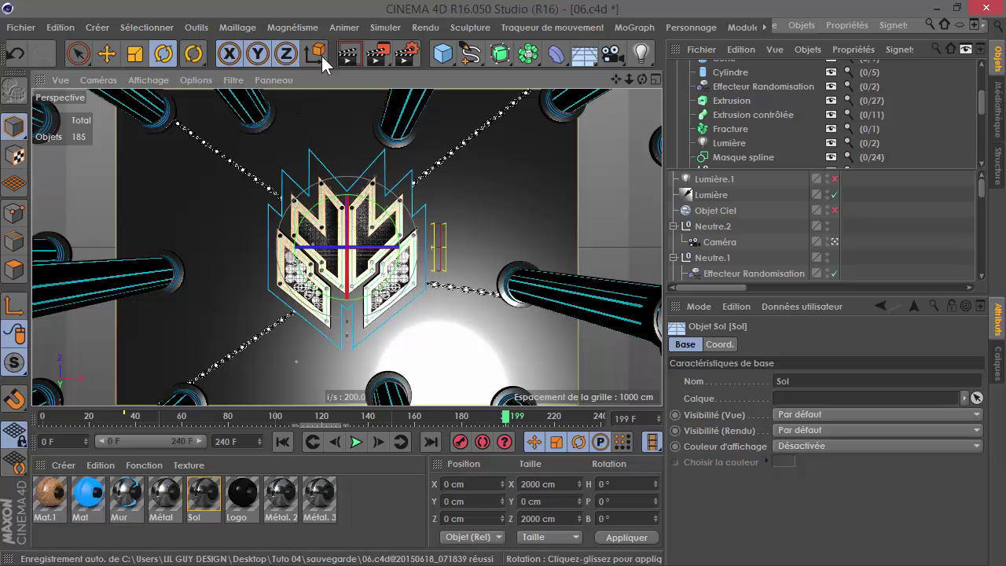
left_click(349, 53)
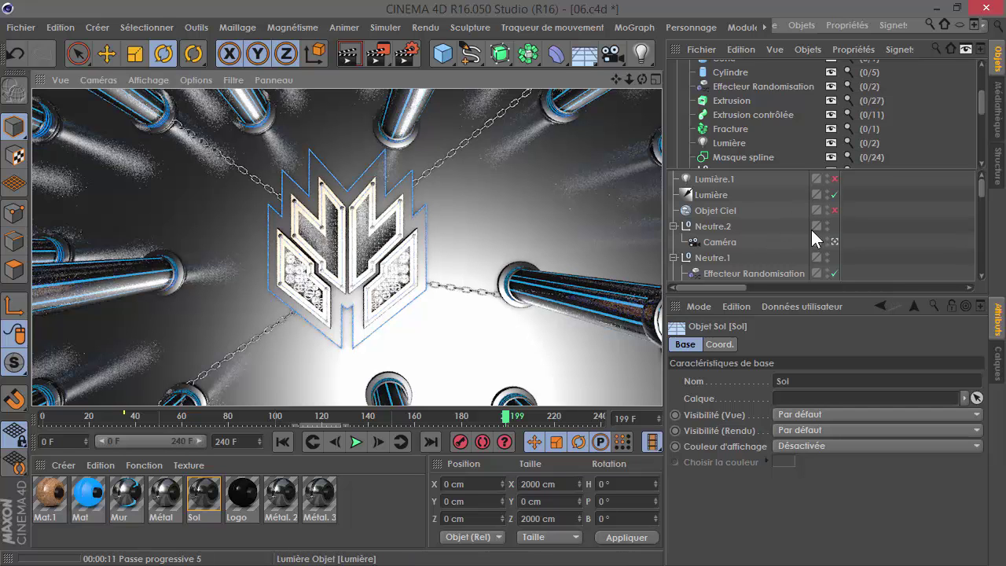
Disable the infinite light Lumière to check the render without it, and re-enable it
left_click(834, 194)
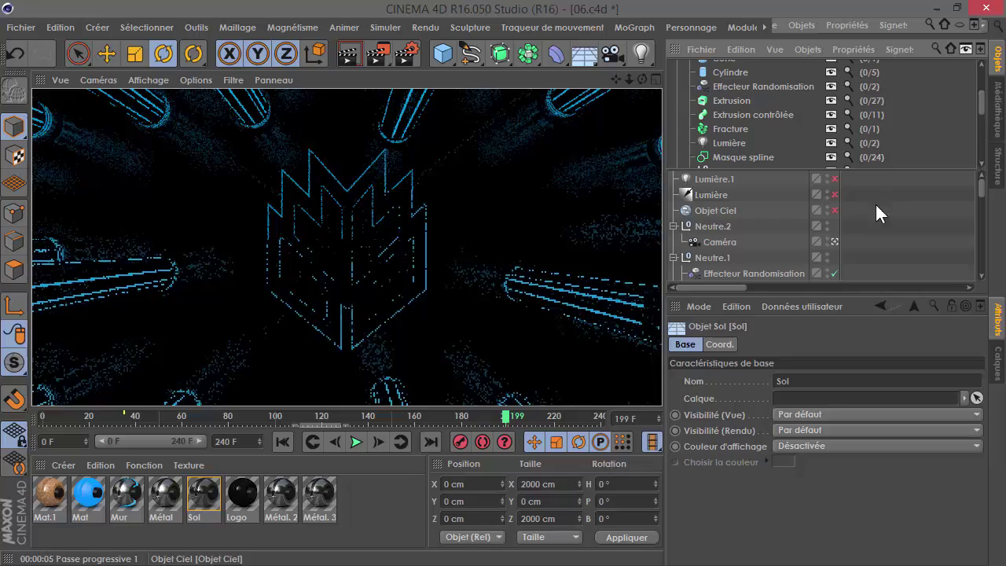
left_click(876, 206)
left_click(835, 194)
Move the infinite light Lumière away from the logo to about X 274, Y 1636, Z -407 cm
left_click_drag(641, 80, 396, 260)
scroll(396, 260, "down", 5)
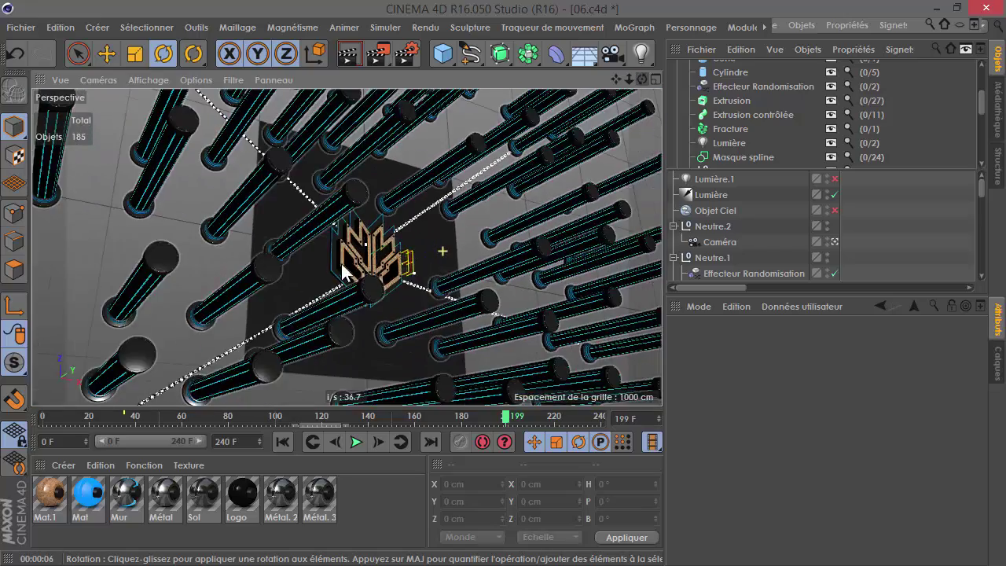
left_click_drag(639, 76, 704, 196)
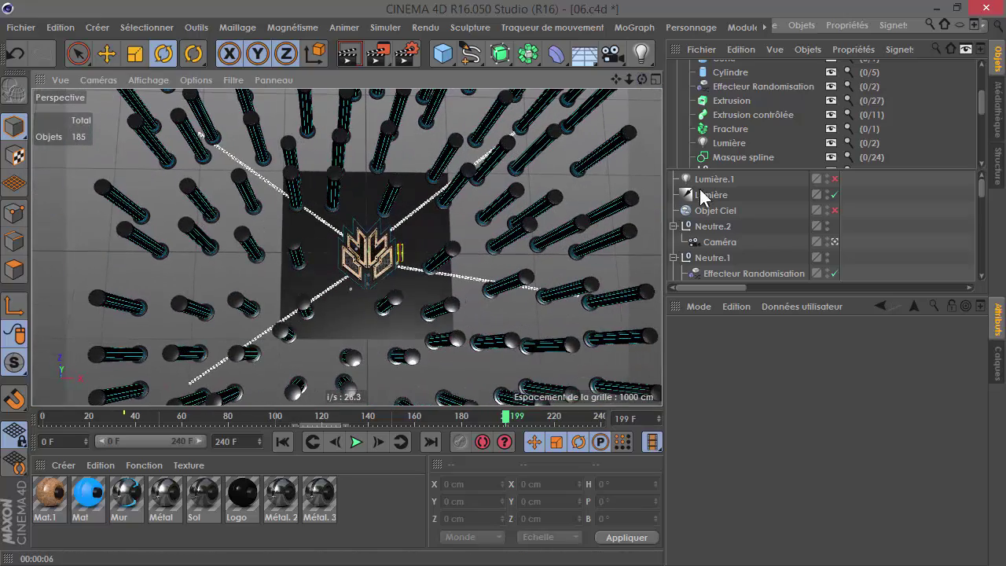
left_click(704, 197)
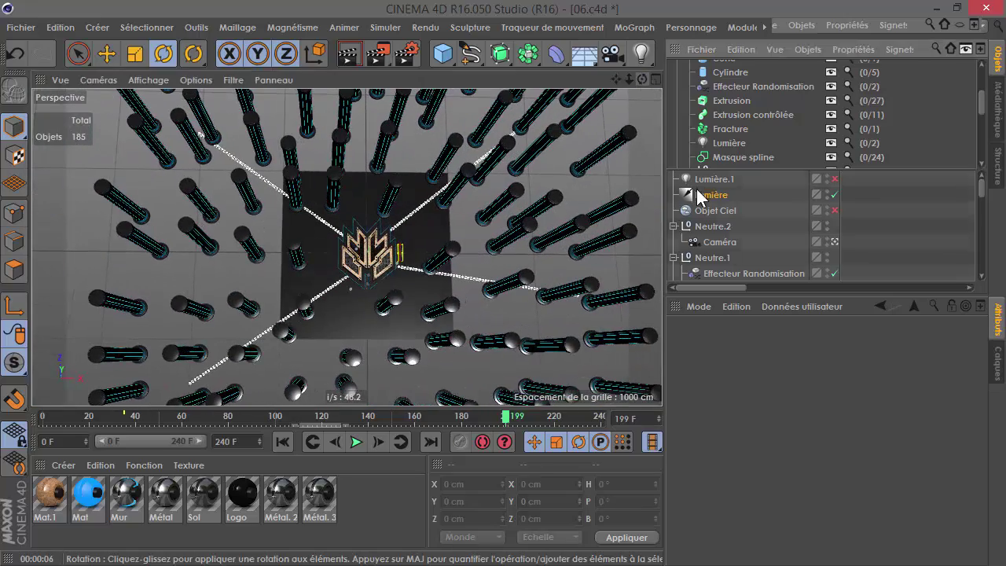
left_click_drag(635, 78, 424, 252)
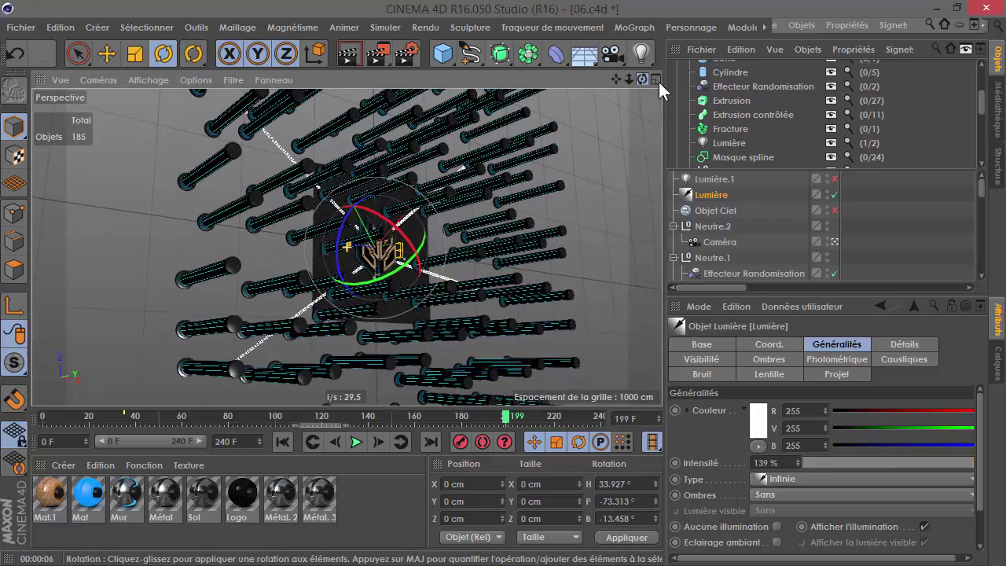
left_click(107, 53)
left_click_drag(330, 246, 464, 247)
left_click_drag(644, 78, 511, 284)
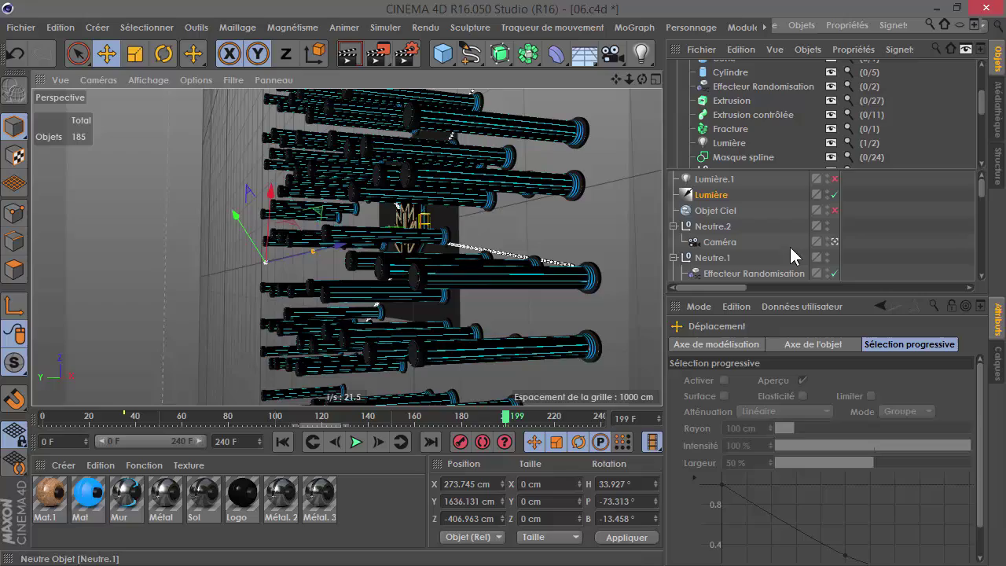
Leave the scene camera's view and rotate the infinite light to about H 43.3°, P -42.7°, B -5.2°
left_click(834, 241)
left_click_drag(631, 82, 501, 286)
left_click_drag(642, 77, 502, 281)
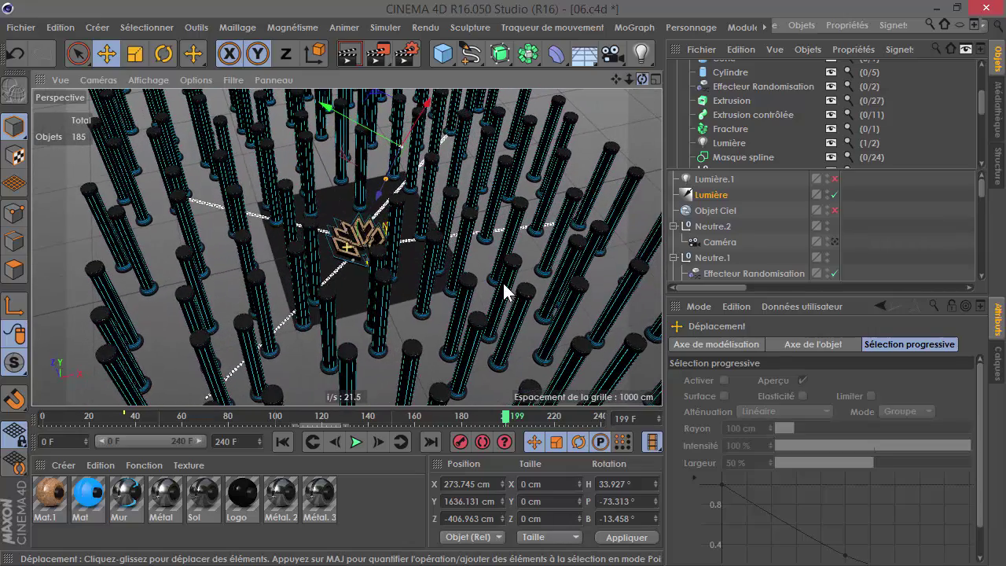
left_click(164, 52)
left_click_drag(483, 161, 453, 157)
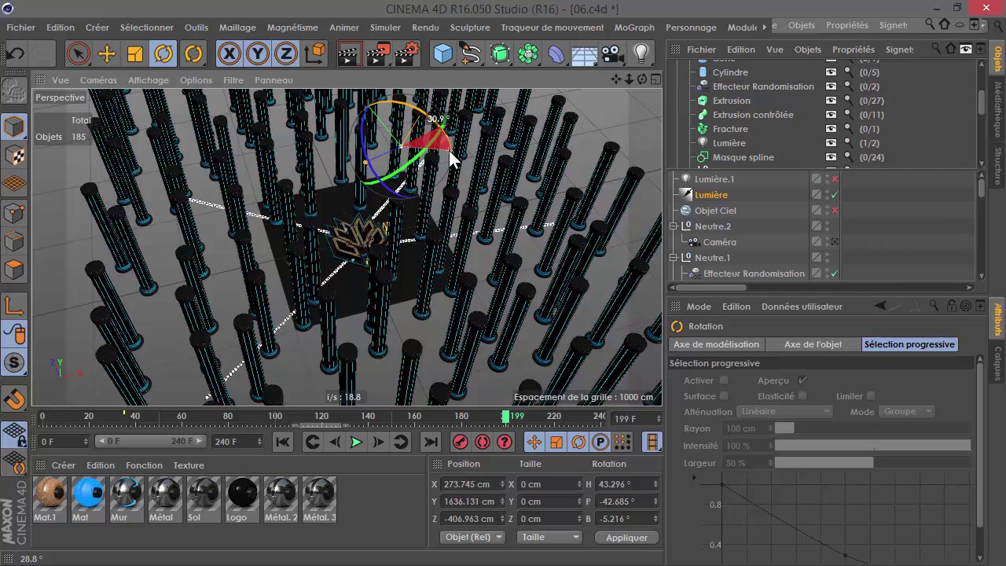
Turn off specularity (Spécularité) for the infinite light Lumière
left_click(711, 209)
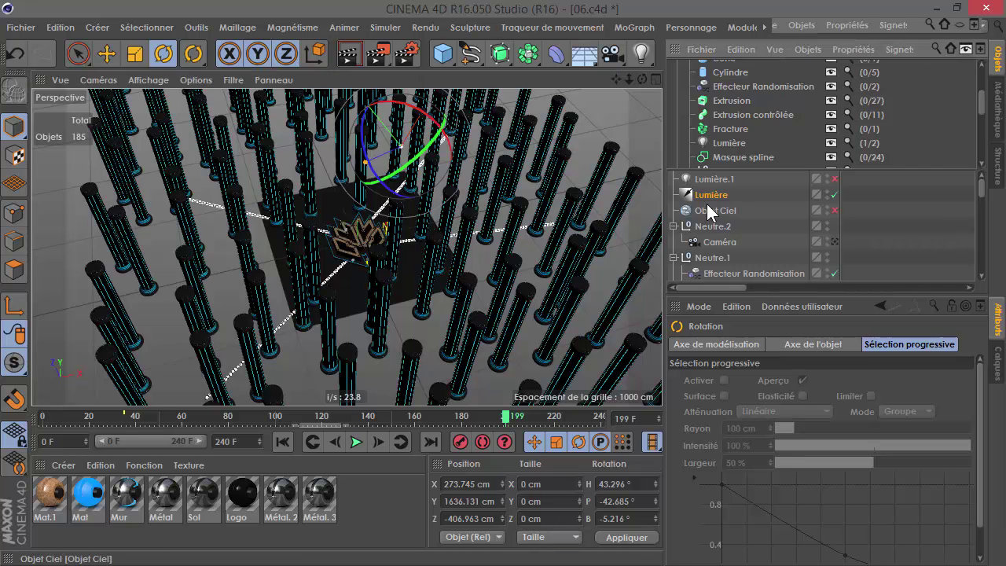
left_click(711, 194)
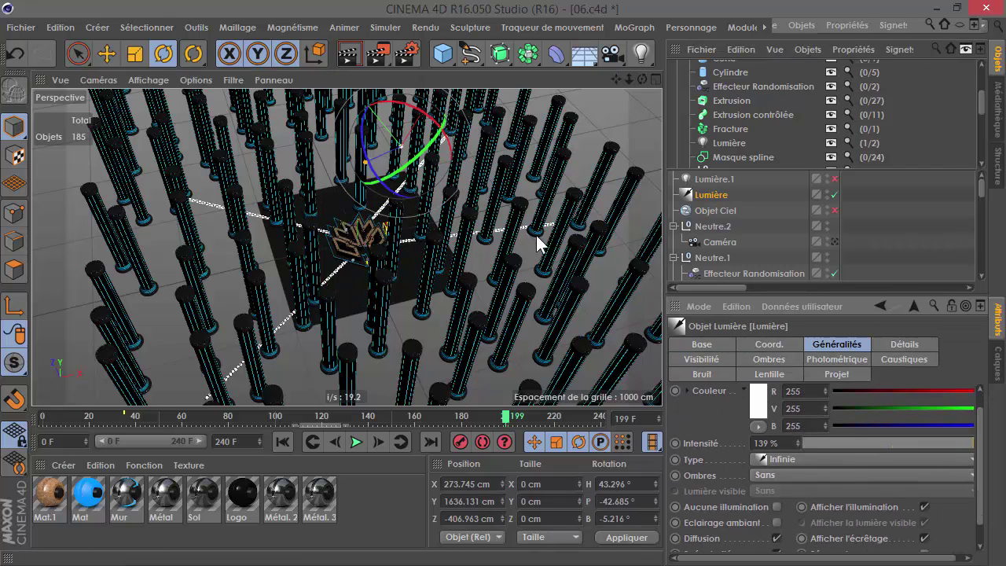
left_click_drag(403, 180, 399, 198, "alt")
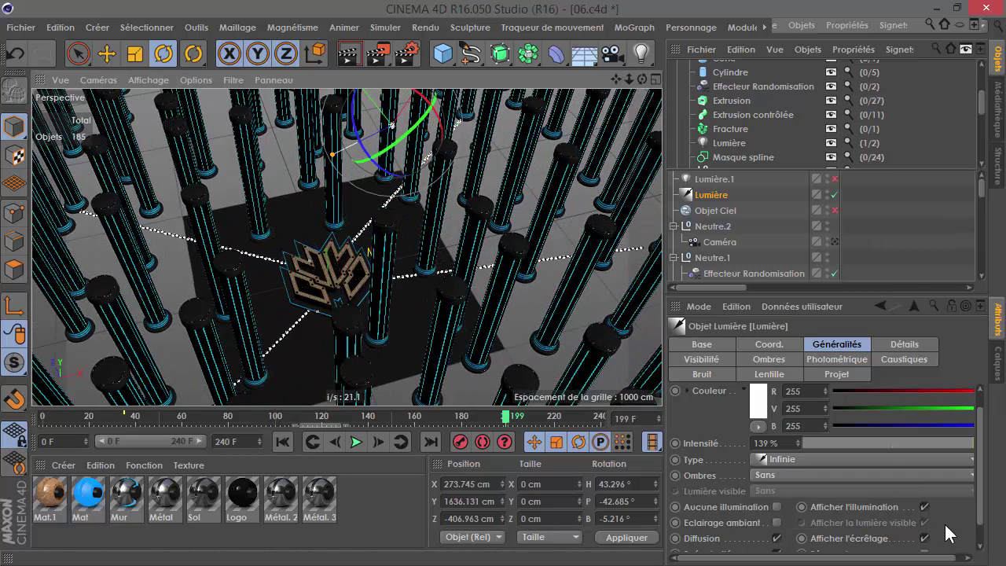
scroll(943, 521, "down", 2)
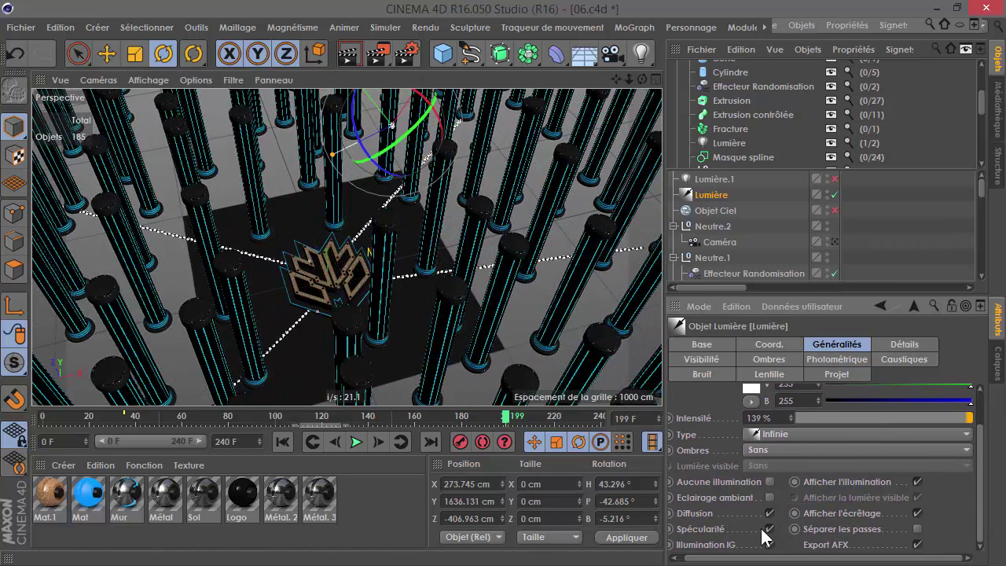
Re-enable the sky object Objet Ciel and the ambient omni light Lumière.1
left_click(835, 209)
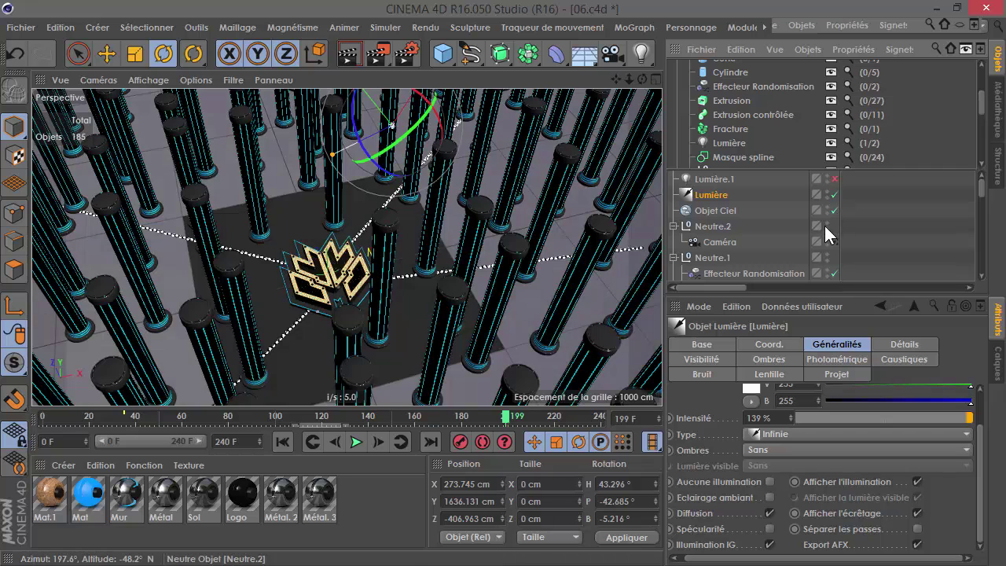
left_click(764, 182)
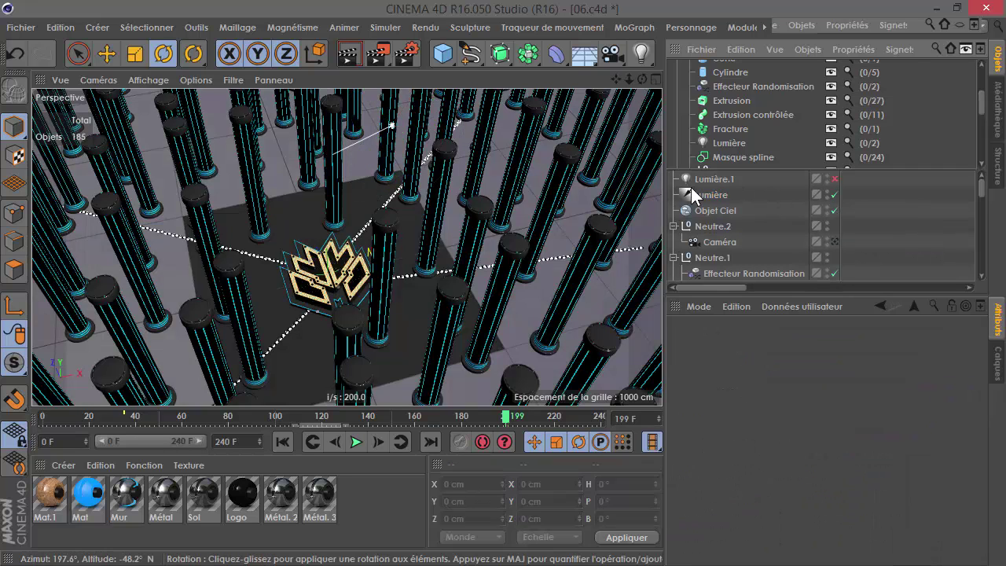
left_click(835, 179)
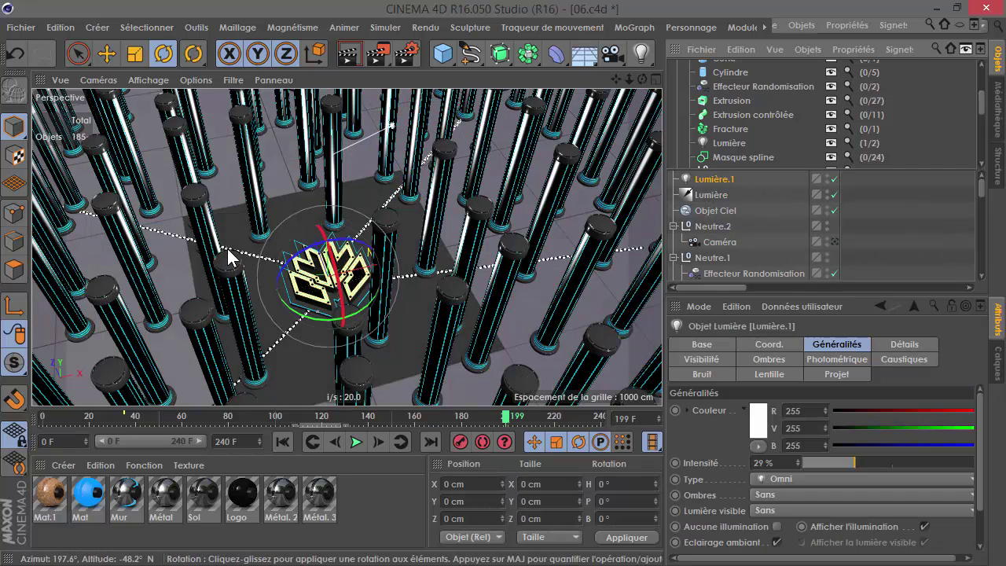
Lower the intensity of Lumière.1 to 16 % and turn off its specularity (Spécularité)
scroll(339, 324, "up", 2)
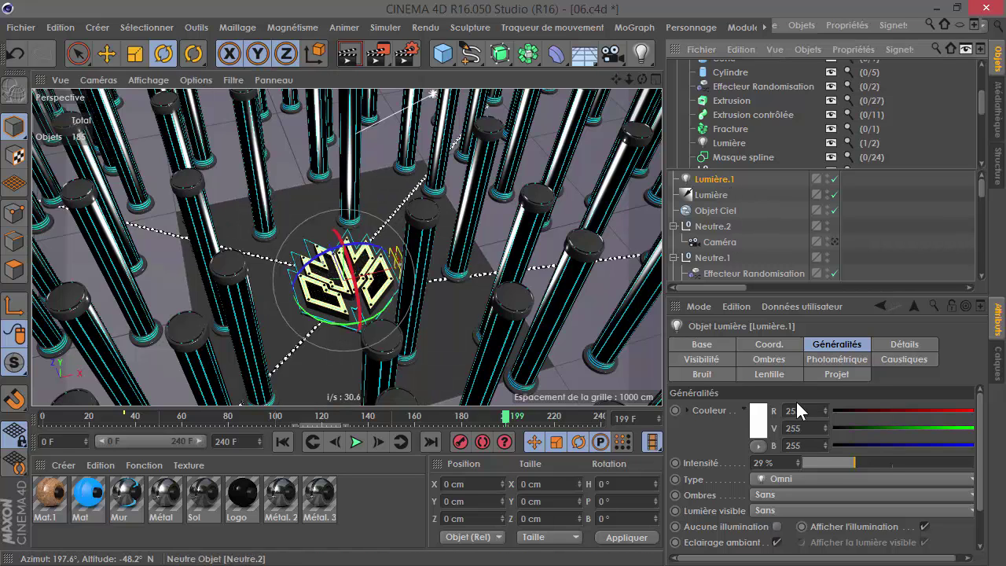
mouse_move(838, 463)
left_mouse_down()
mouse_move(817, 463)
mouse_move(830, 463)
left_mouse_up()
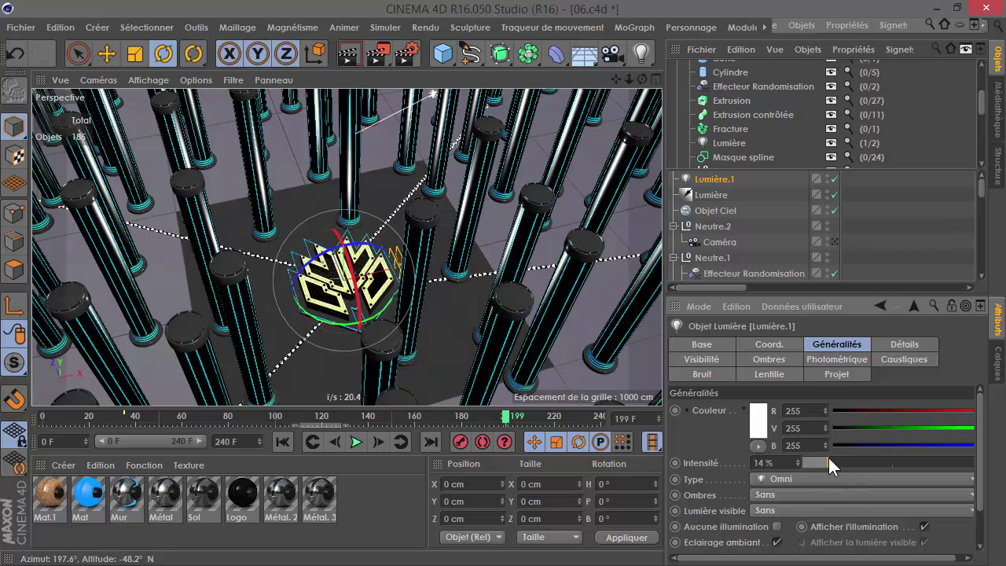
scroll(937, 519, "down", 2)
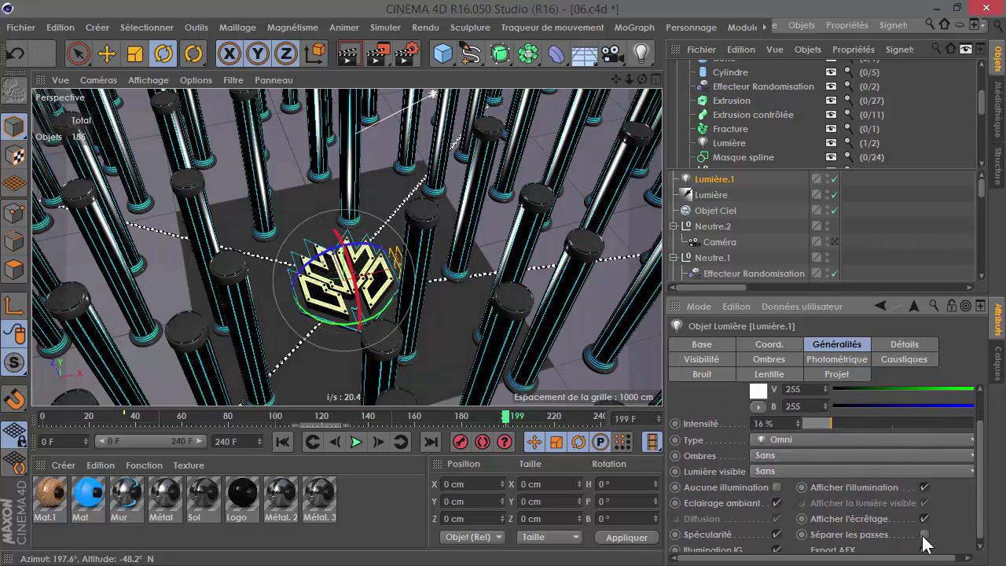
scroll(939, 475, "down", 1)
left_click(777, 528)
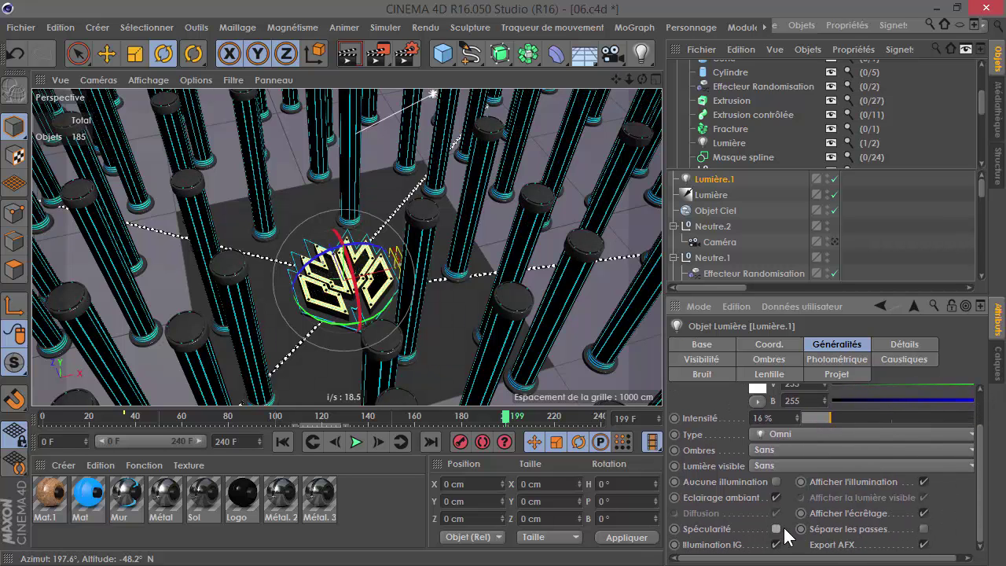
Return to the scene camera's view and render the logo at frame 205
scroll(348, 218, "up", 5)
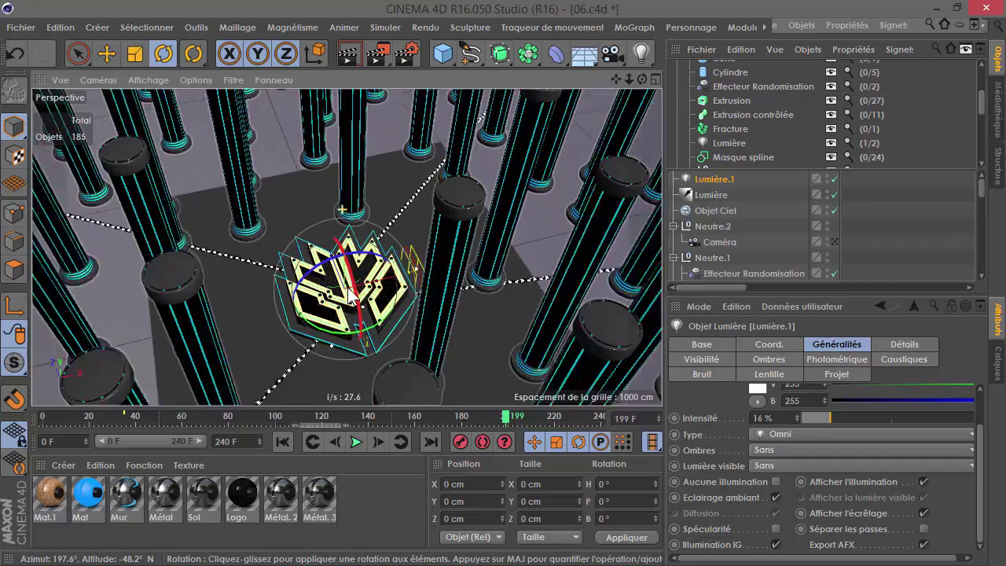
left_click(833, 240)
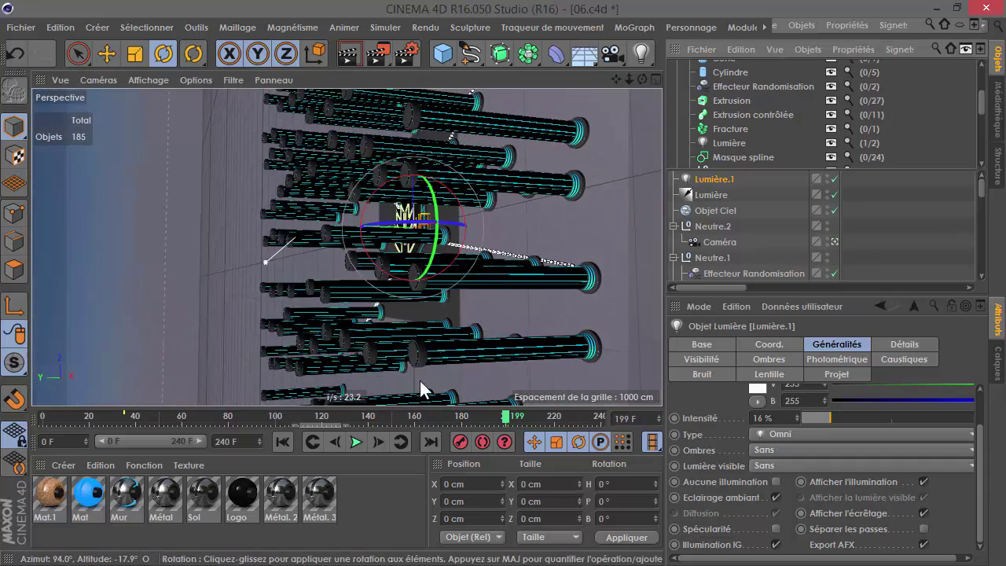
left_click(357, 443)
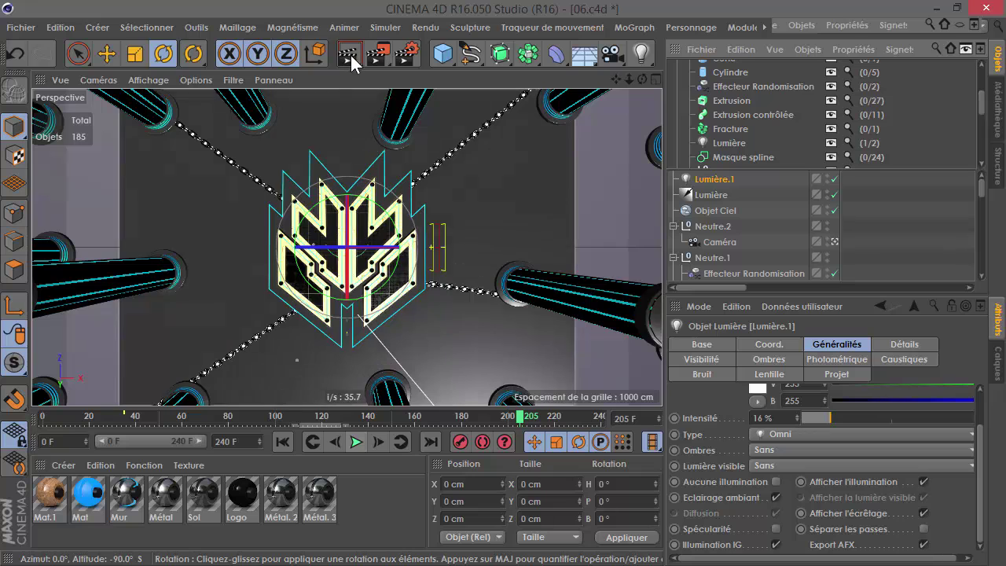
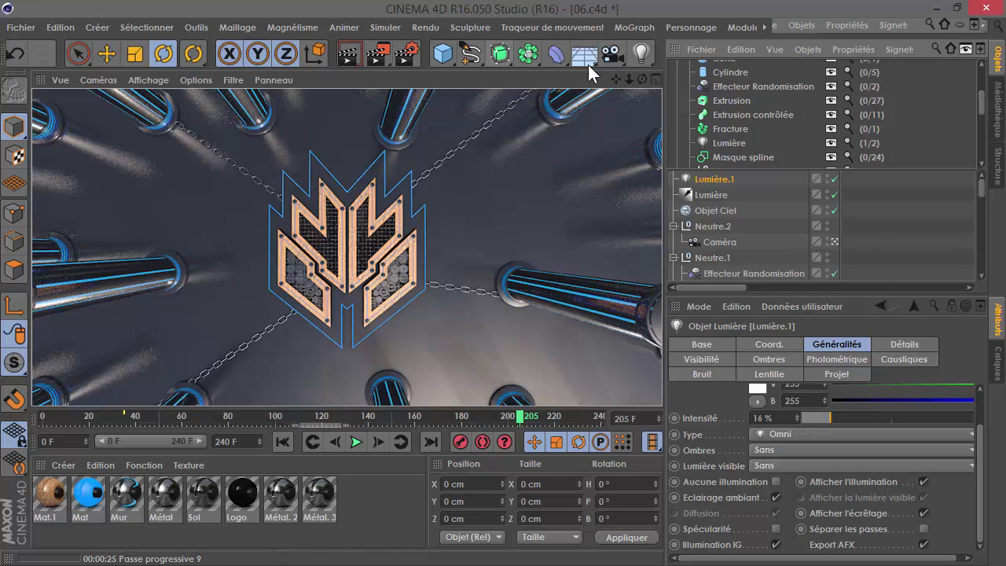
Add an omni light, nest it under Caméra, and reset its position and rotation to zero
left_click(642, 54)
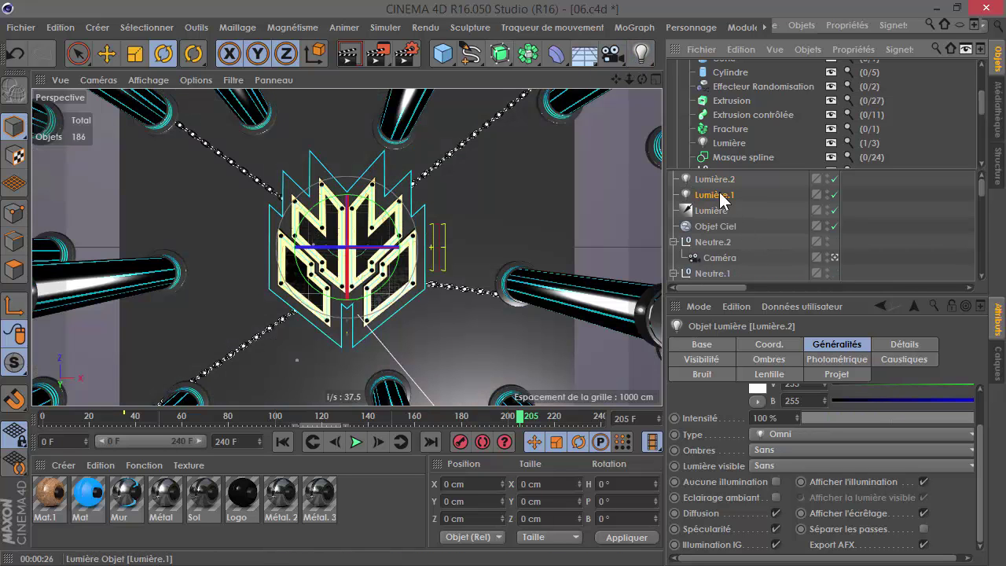
left_click_drag(684, 275, 704, 256)
left_click(766, 345)
right_click(780, 424)
left_click_drag(804, 437, 699, 441)
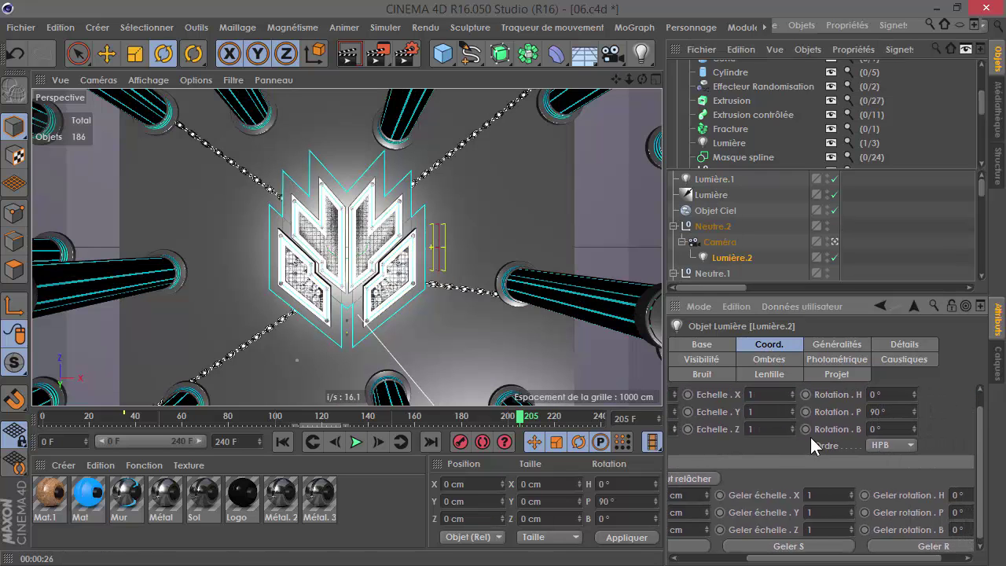
right_click(915, 412)
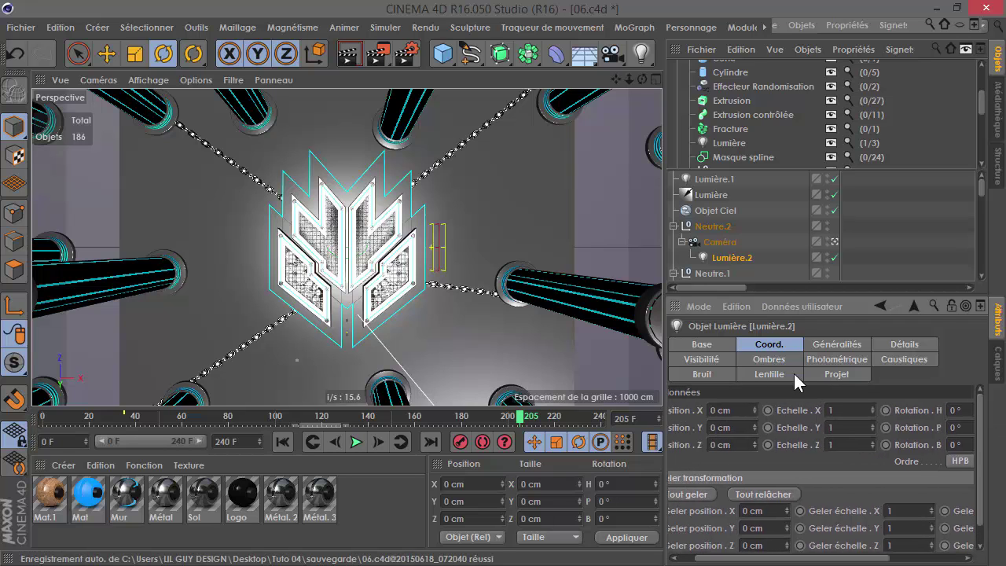
Try the camera light Lumière.2 at 51 % intensity in a render, and reduce it to 22 %
left_click(836, 346)
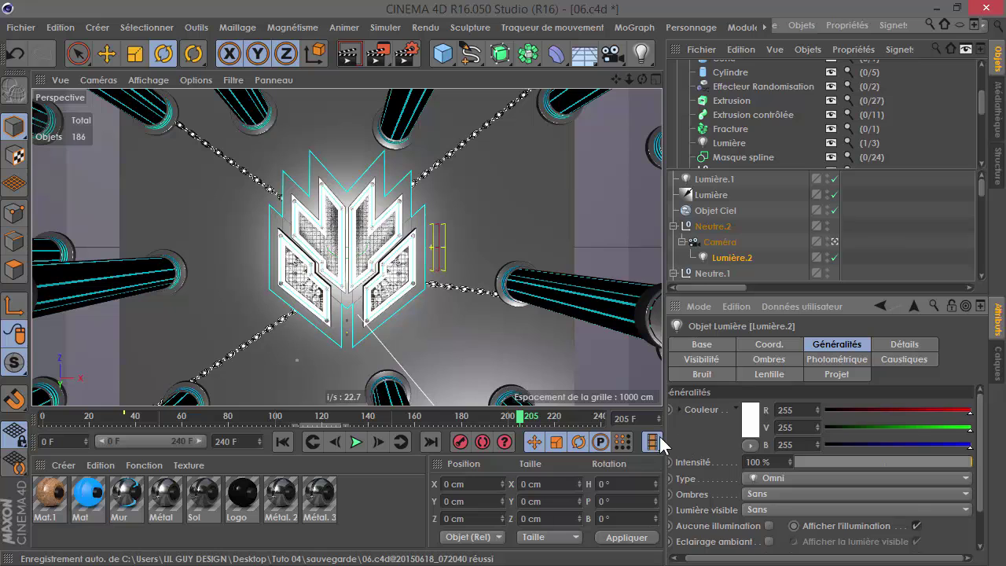
left_click_drag(892, 461, 886, 465)
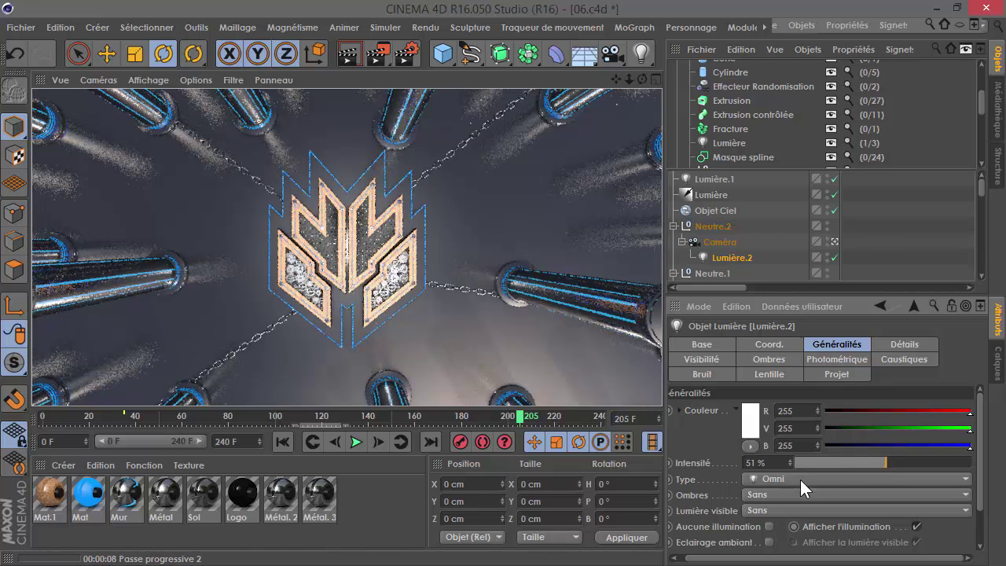
left_click(834, 462)
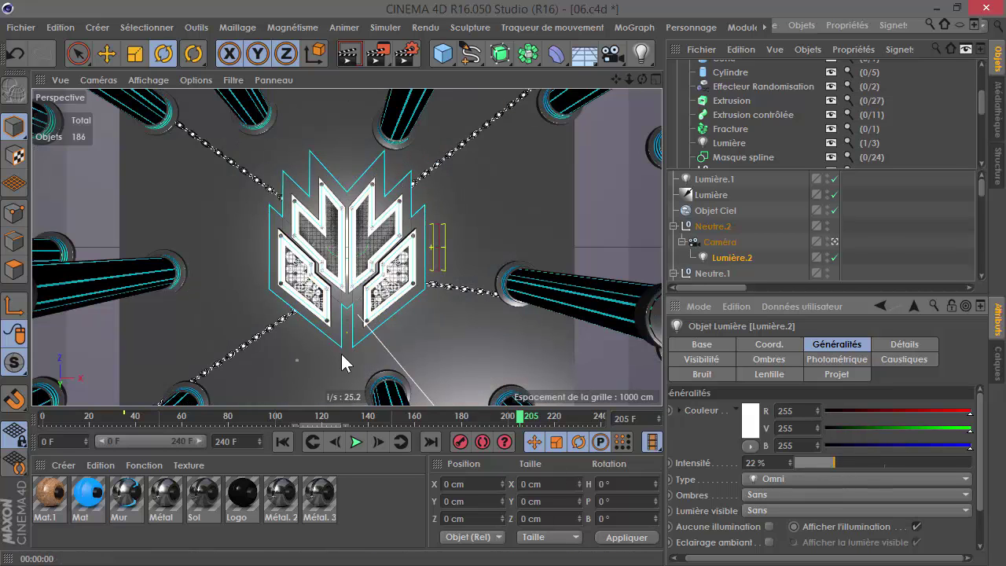
Go to frame 17 and render the view of the pillars
left_click_drag(222, 424, 63, 415)
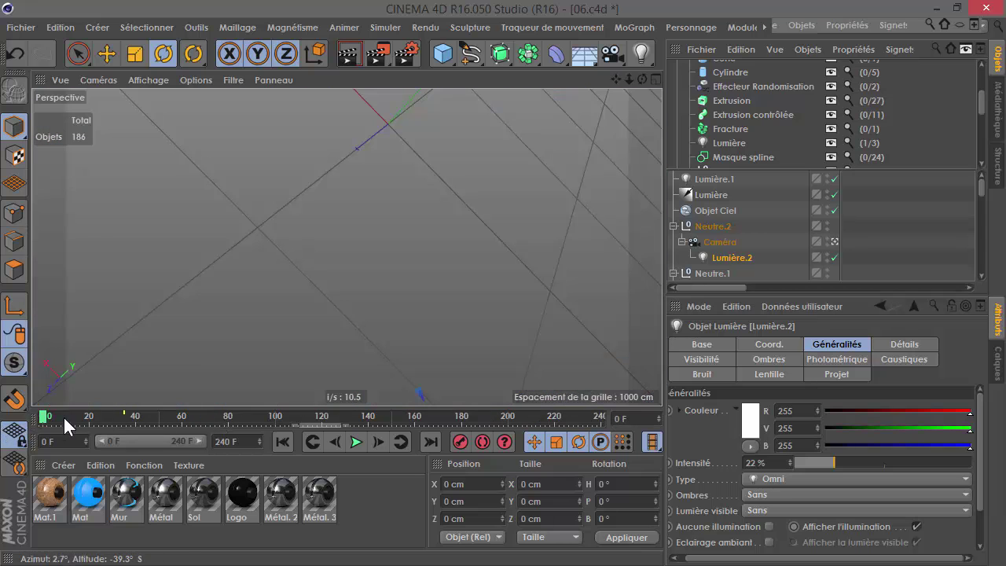
left_click(81, 415)
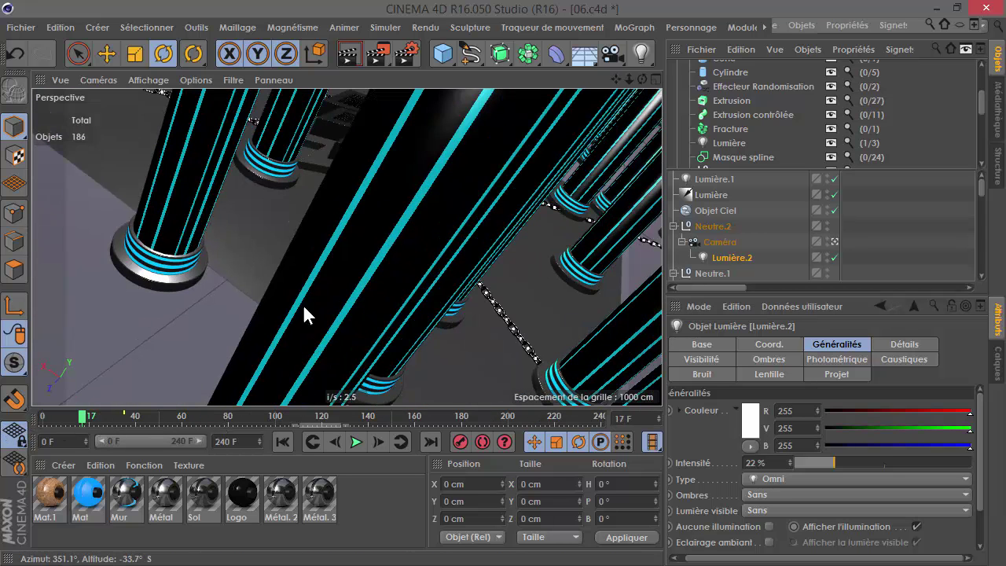
left_click(348, 56)
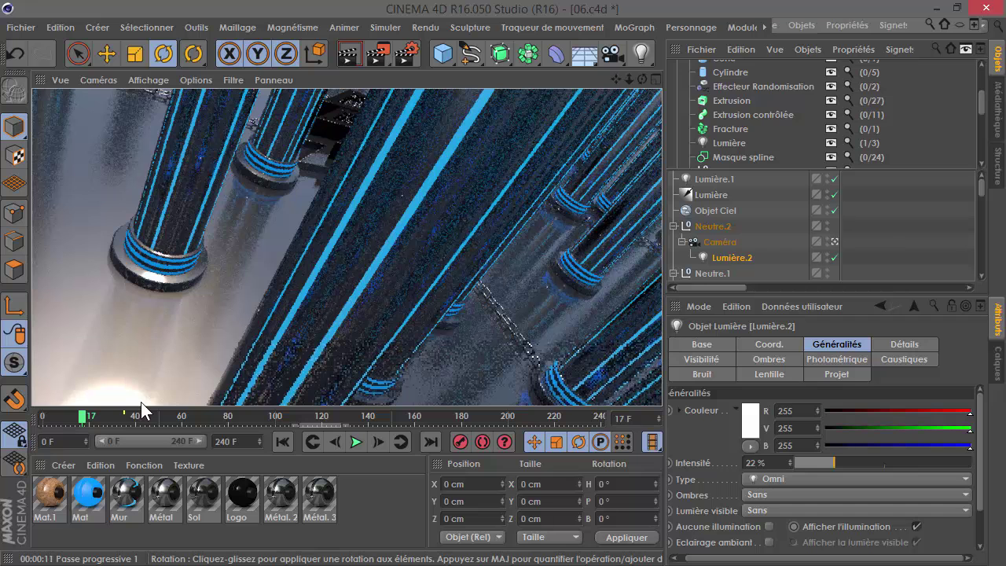
In the render settings, limit the output to the current frame (Image courante) and turn off saving (Enregistrer)
left_click(386, 57)
left_click(643, 352)
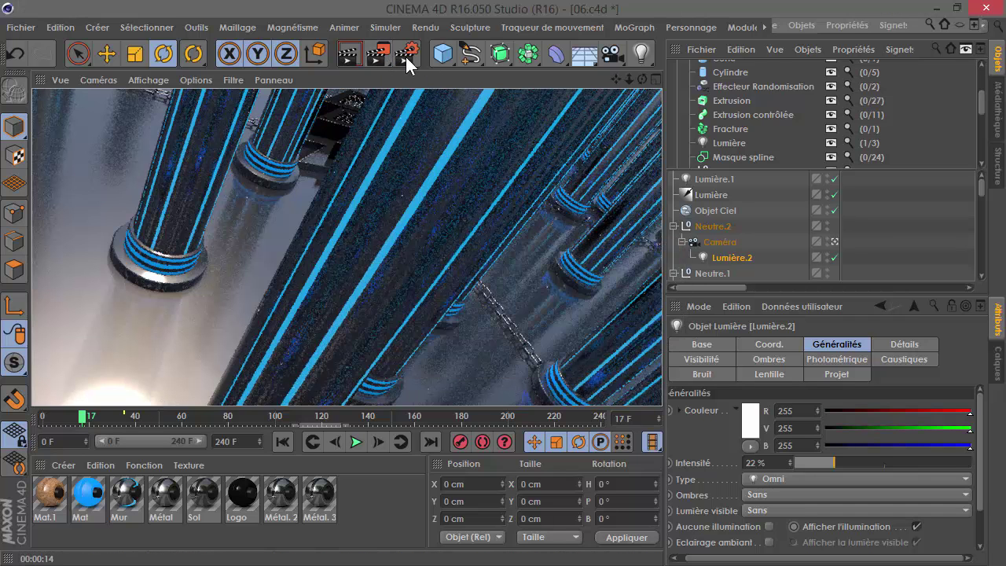
left_click(406, 57)
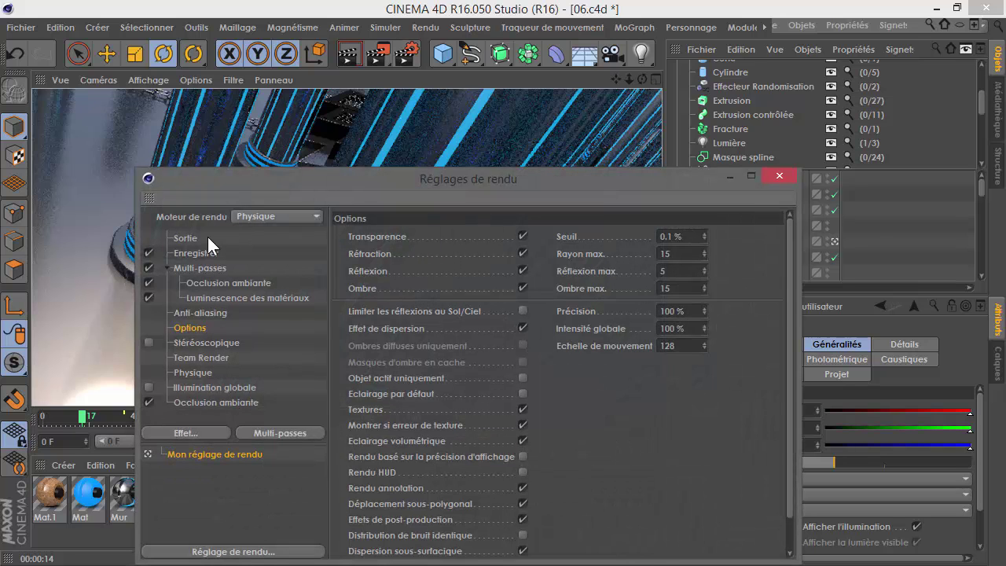
left_click(208, 236)
left_click(548, 411)
left_click(550, 447)
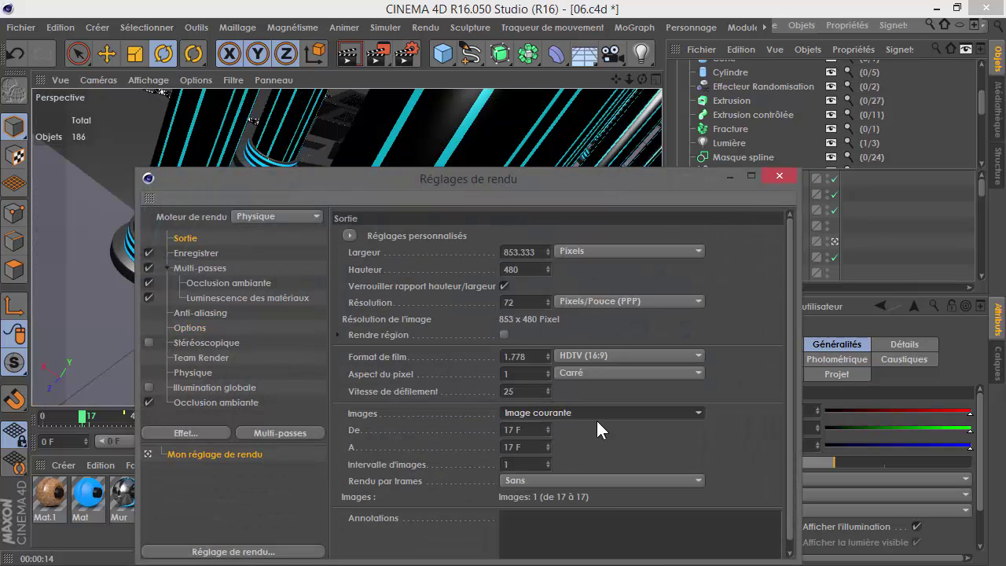
left_click(149, 253)
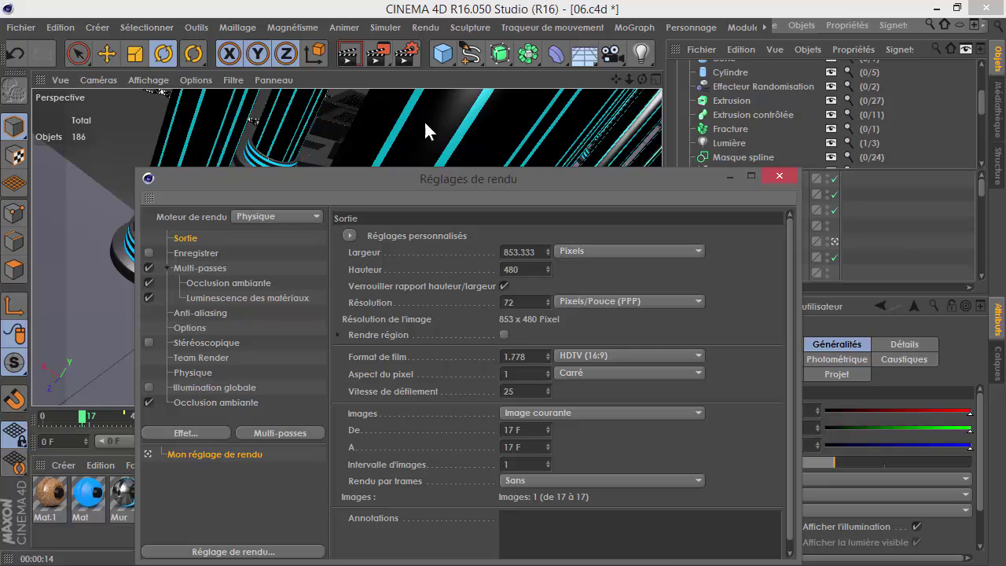
Render frame 17 in the Visualiseur and bring that window into full view
left_click(377, 56)
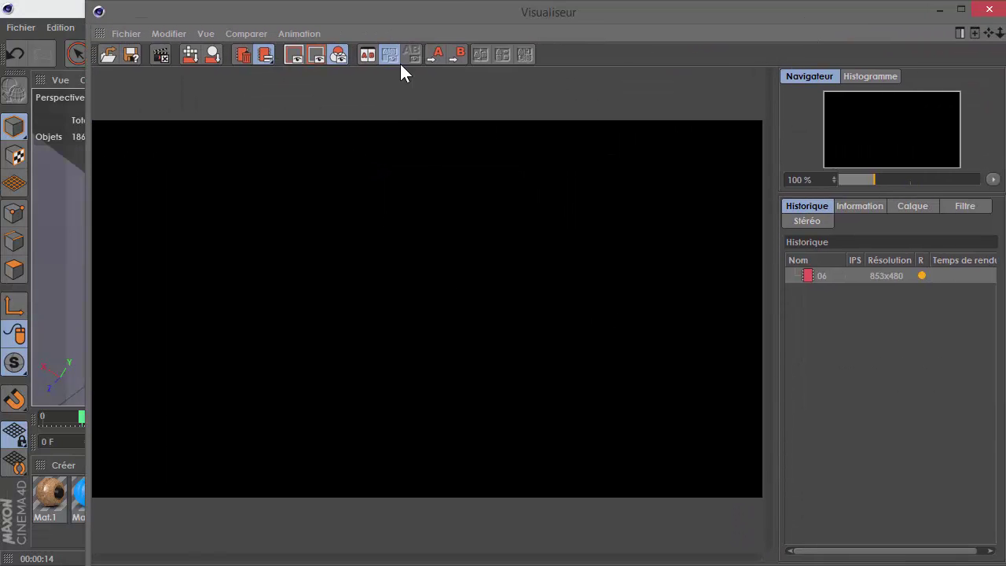
left_click_drag(433, 11, 558, 231)
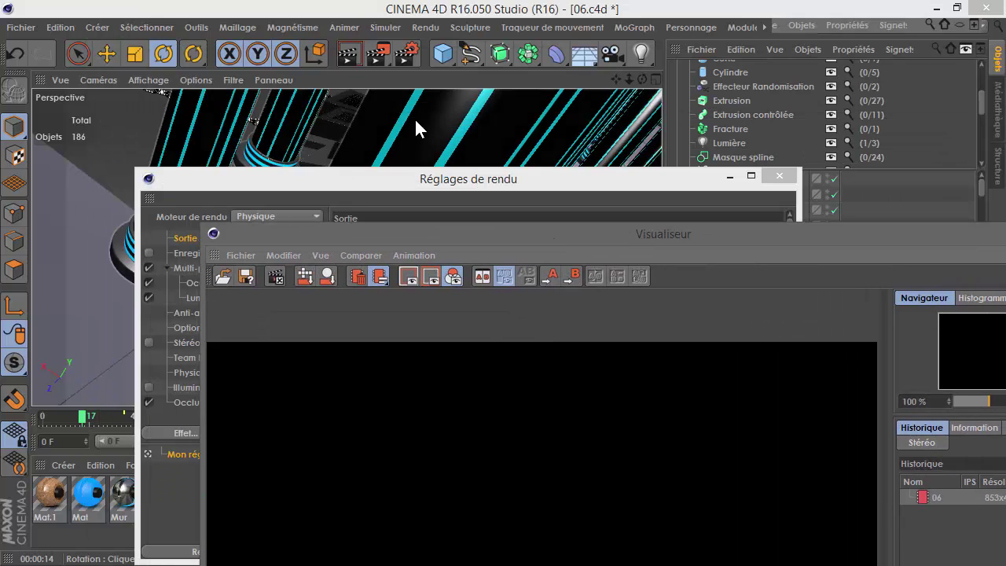
left_click(413, 55)
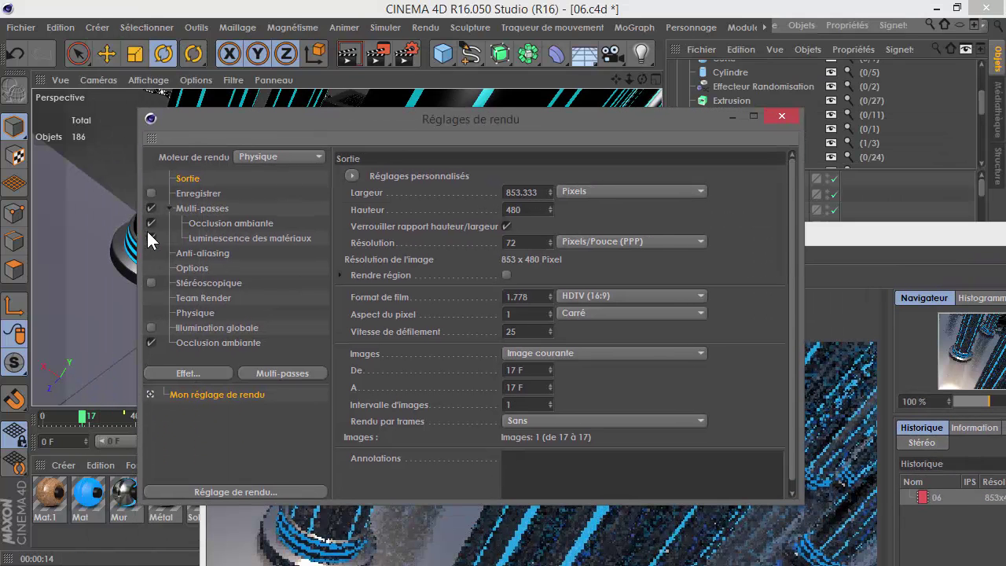
left_click_drag(913, 231, 740, 47)
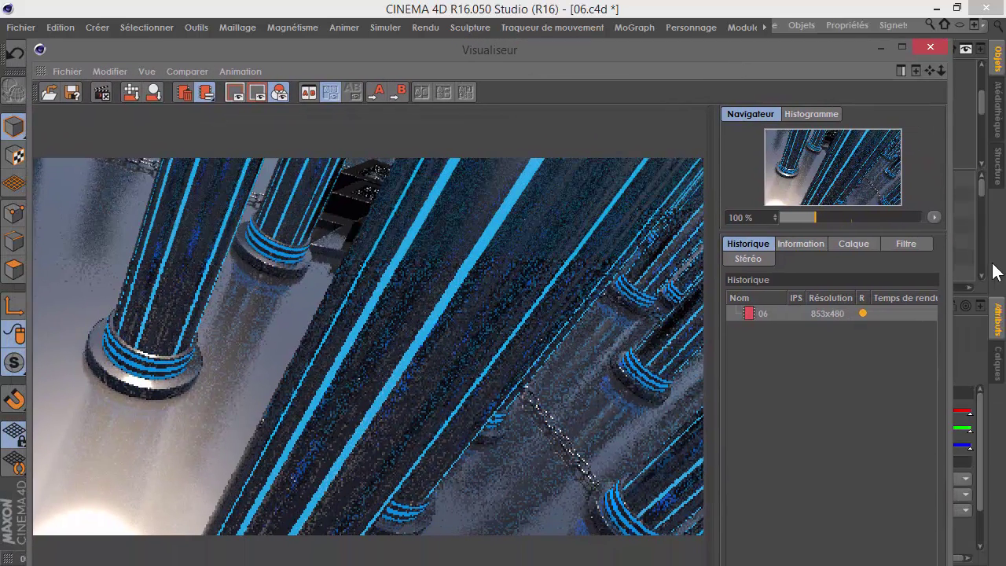
Examine the Occlusion ambiante pass alone in the rendered layers and switch back to the full image
left_click(849, 246)
left_click(806, 293)
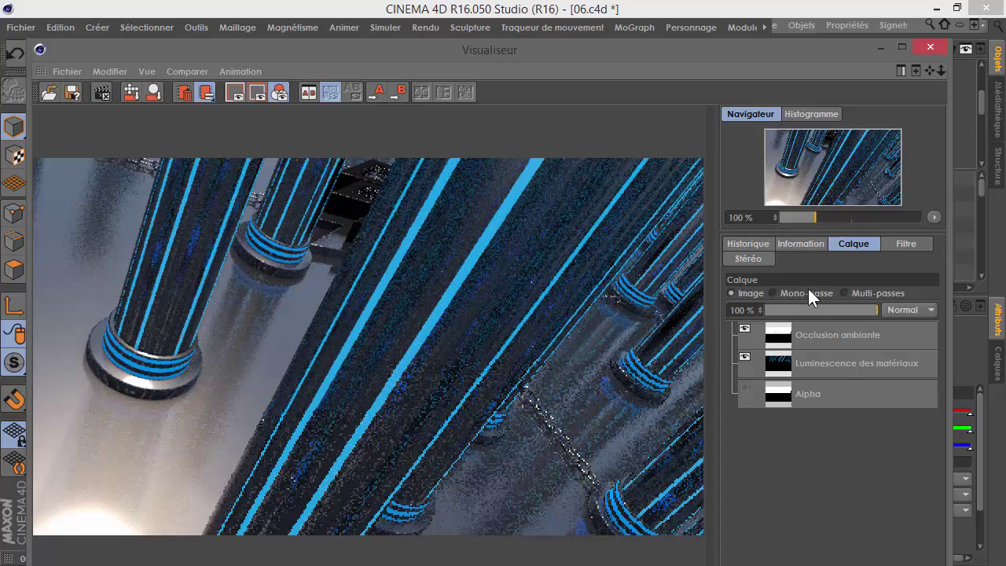
left_click(812, 336)
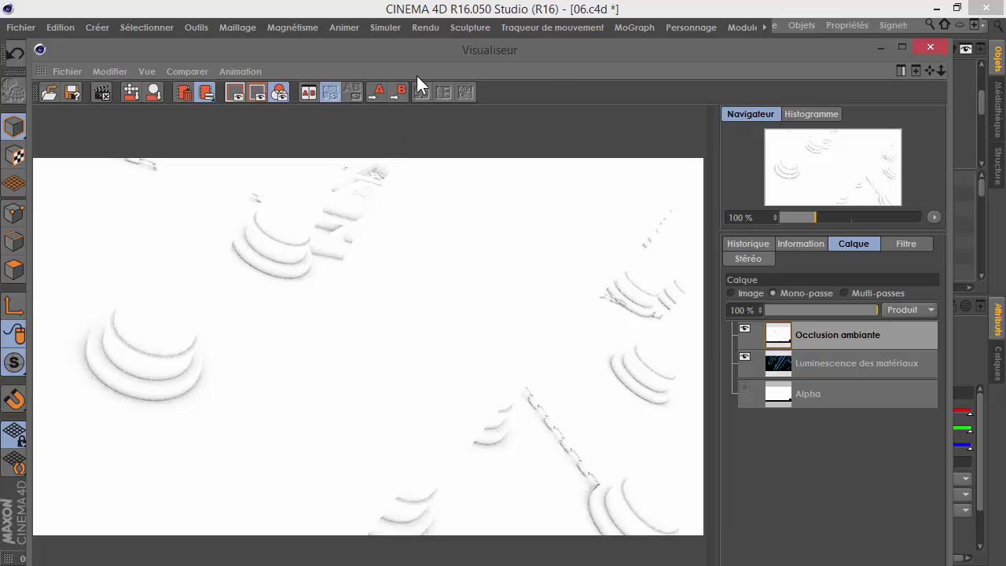
left_click(732, 292)
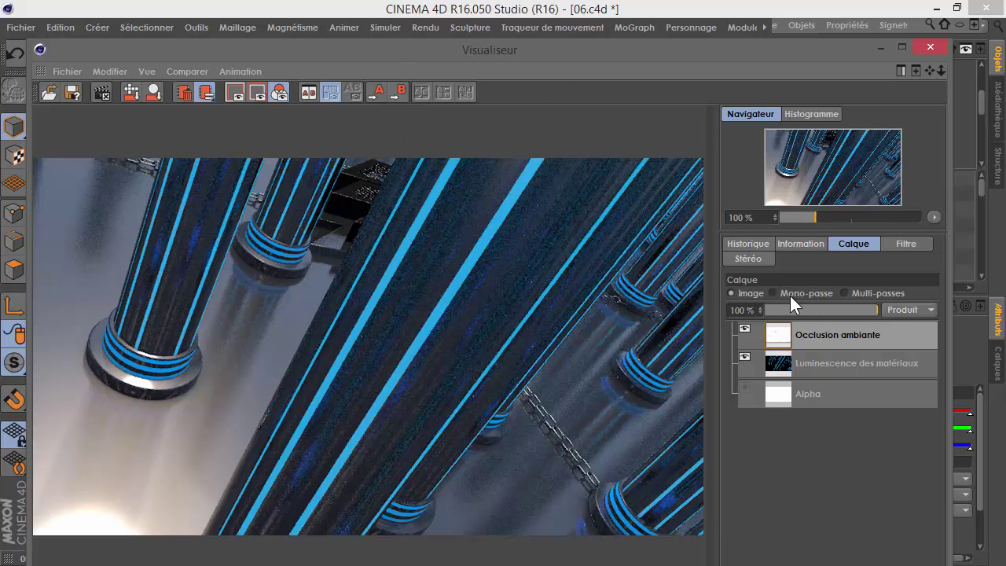
Compare the full image with the isolated Occlusion ambiante pass of the frame 17 render, finishing on the single pass
left_click(792, 293)
left_click(749, 291)
left_click(782, 294)
left_click(751, 293)
left_click(790, 292)
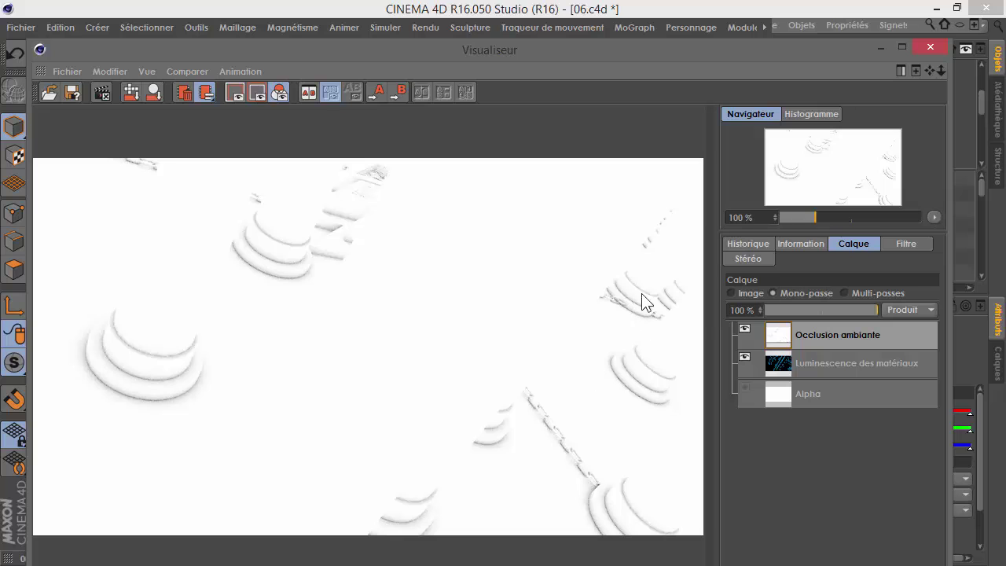
left_click(749, 294)
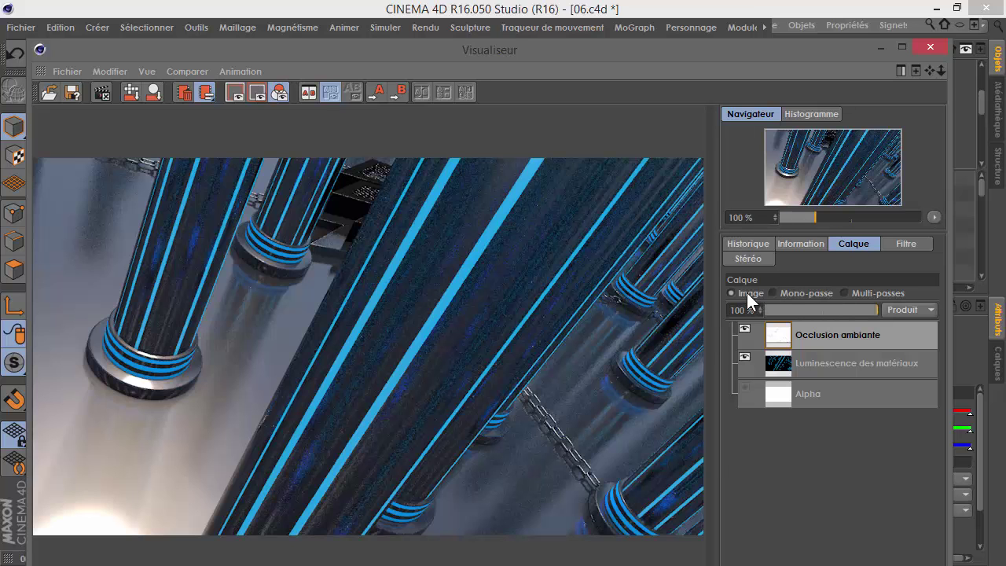
left_click(799, 293)
In the render settings, set the Occlusion ambiante maximum ray length (Longueur de rayon maximum) to 100 cm
left_click_drag(865, 51, 634, 308)
left_click_drag(355, 302, 371, 449)
left_click(306, 343)
left_click(527, 270)
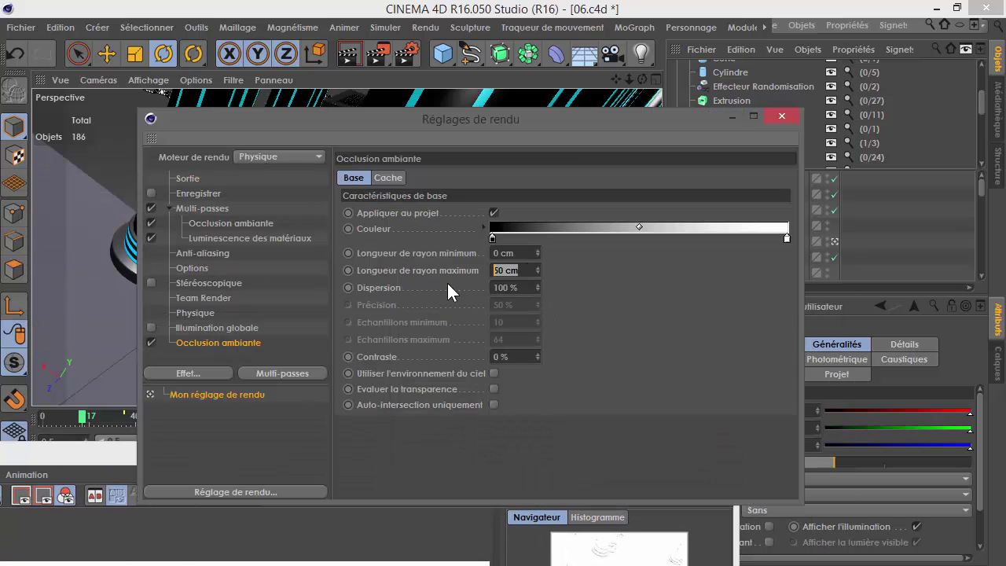
type("10")
key("Return")
type("100")
key("Return")
Render the current frame again in the Visualiseur and bring that window into full view
key("shift+r")
left_click_drag(312, 175, 240, 125)
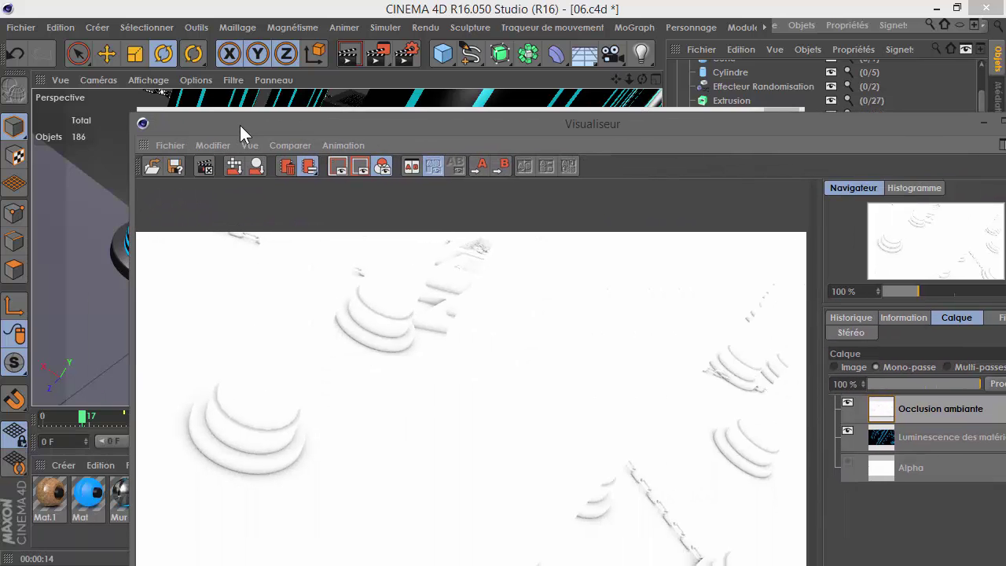
left_click_drag(460, 118, 460, 229)
left_click(370, 50)
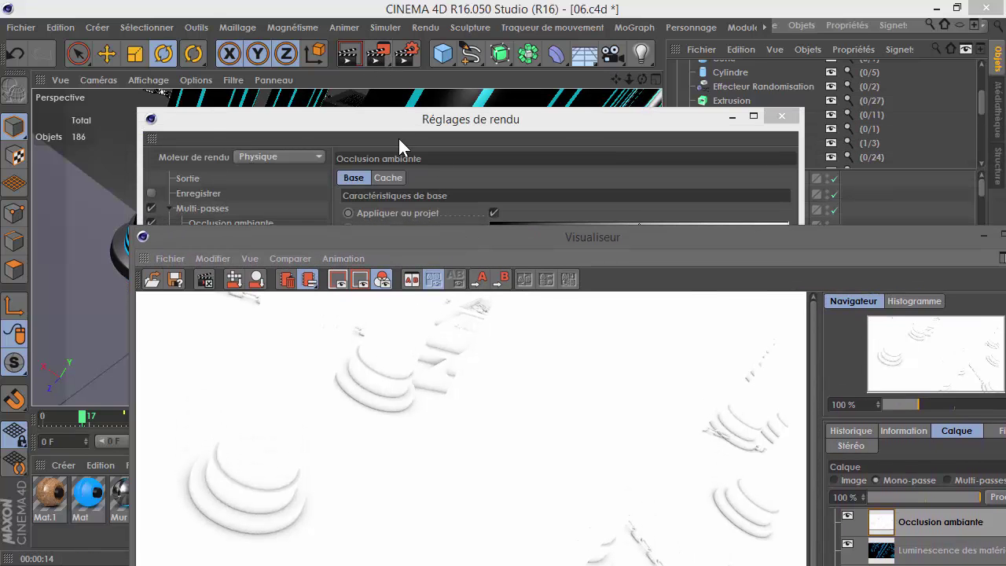
left_click(564, 348)
left_click_drag(561, 239, 520, 70)
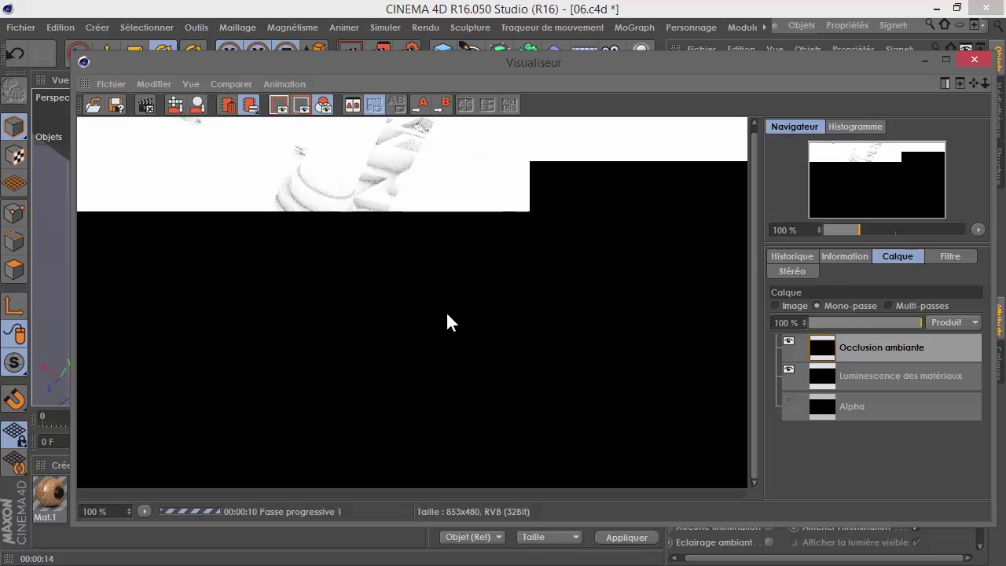
Compare the new render's occlusion pass with the previous one in the history, and with its own full image
left_click(784, 257)
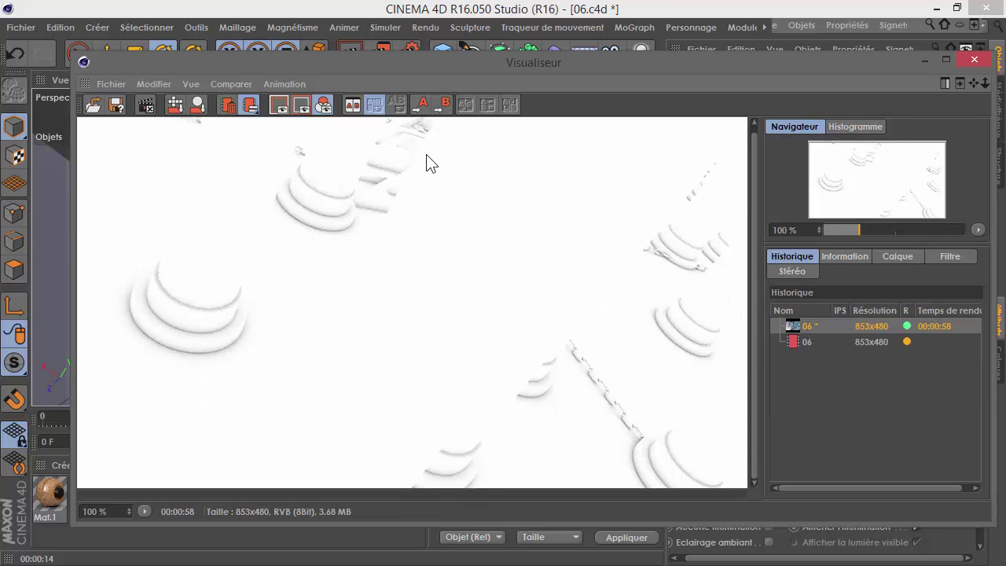
left_click(801, 341)
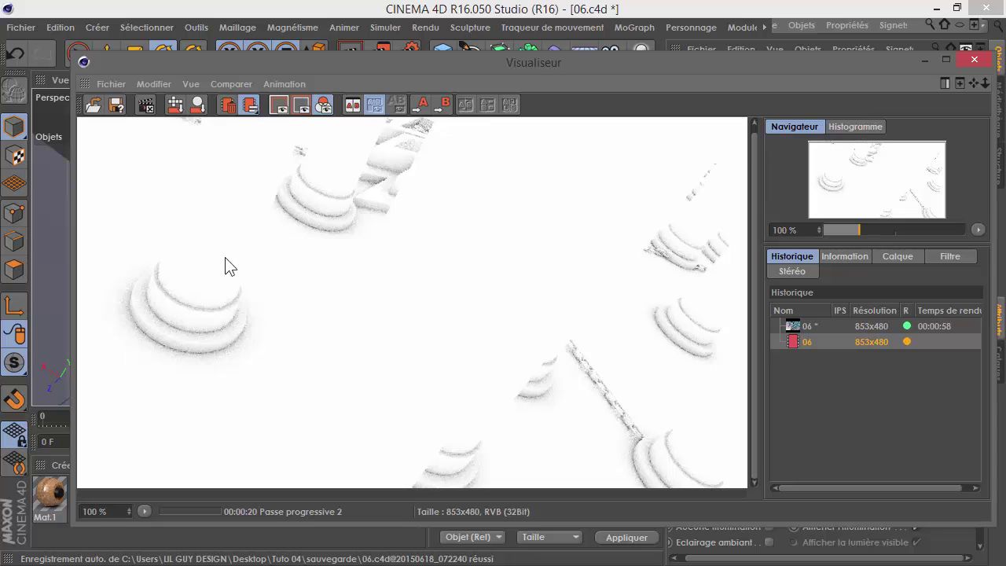
left_click(874, 257)
left_click(799, 303)
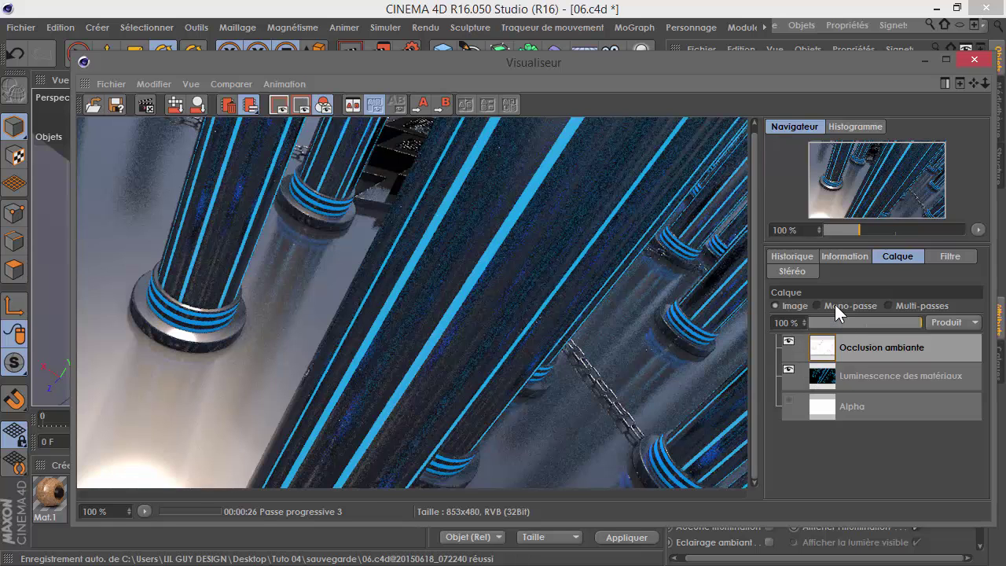
left_click(834, 305)
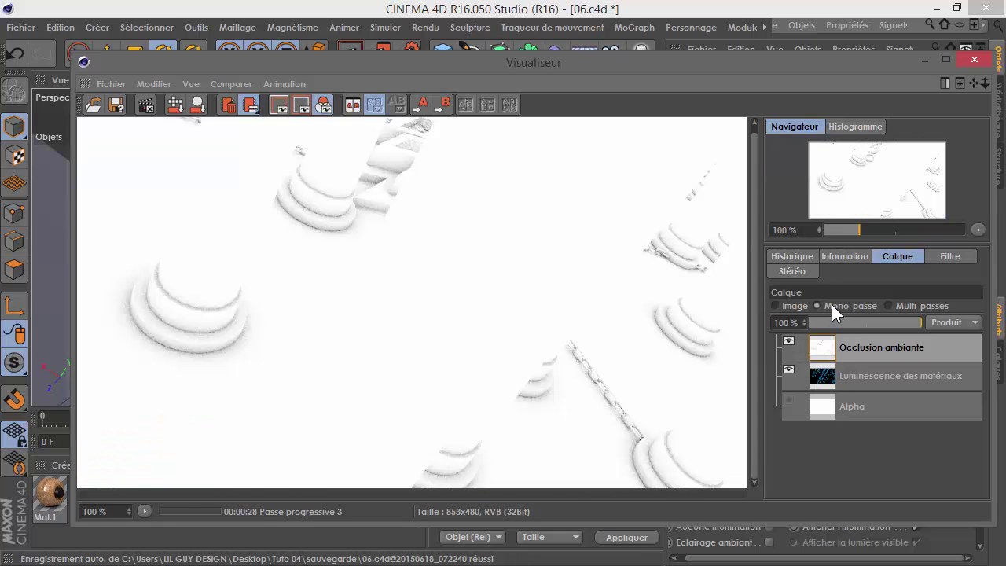
left_click(801, 304)
left_click(816, 305)
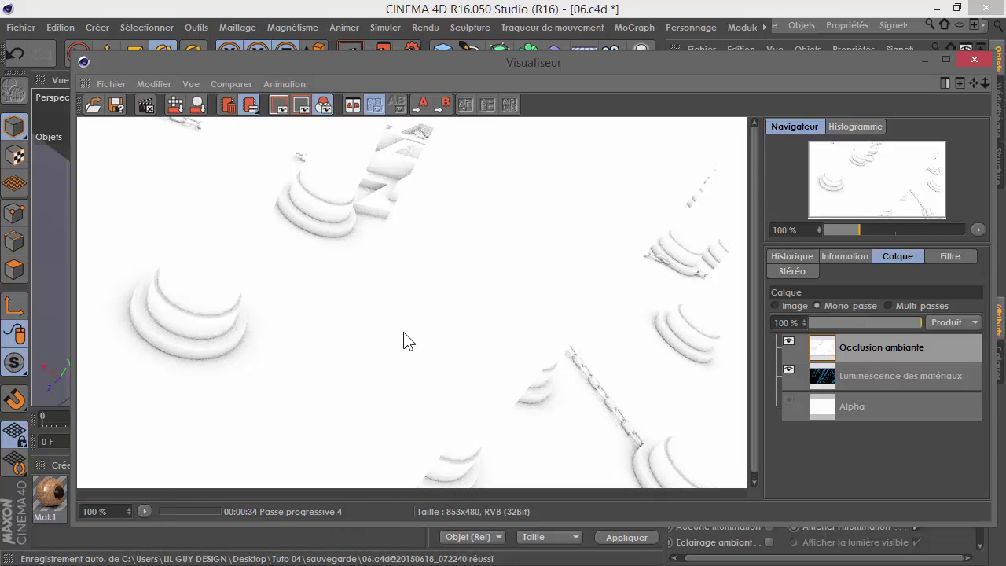
Stop the test render by closing the Visualiseur, and set the Physique sampler (Echantillonneur) to Adaptatif
left_click(974, 59)
left_click(614, 350)
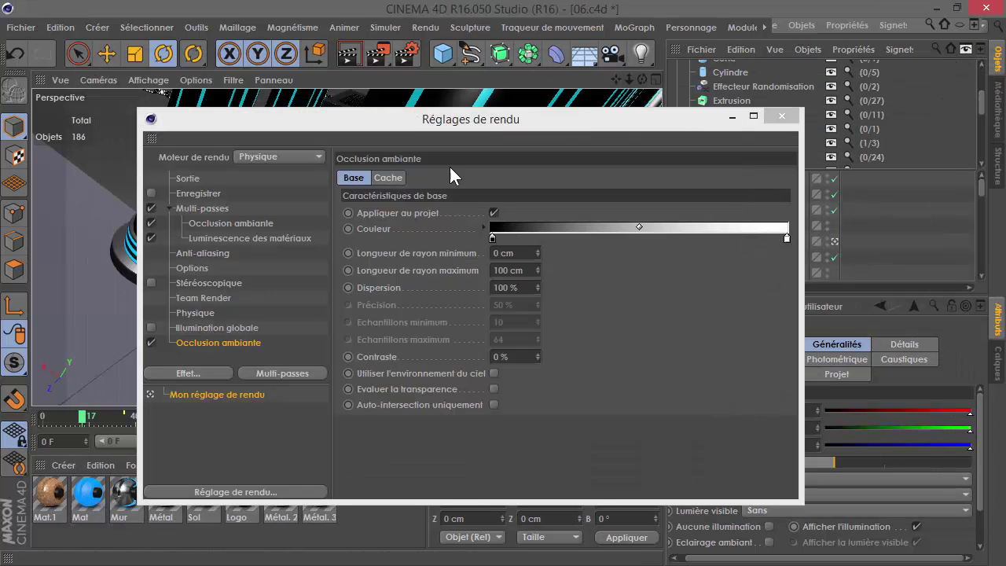
left_click(206, 314)
left_click(590, 308)
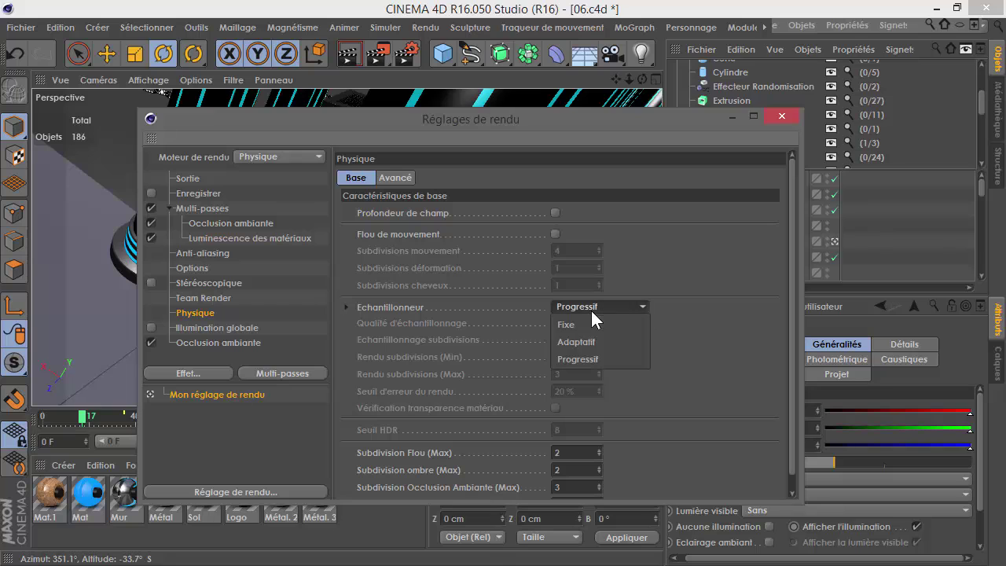
left_click(591, 343)
left_click(581, 324)
left_click(585, 359)
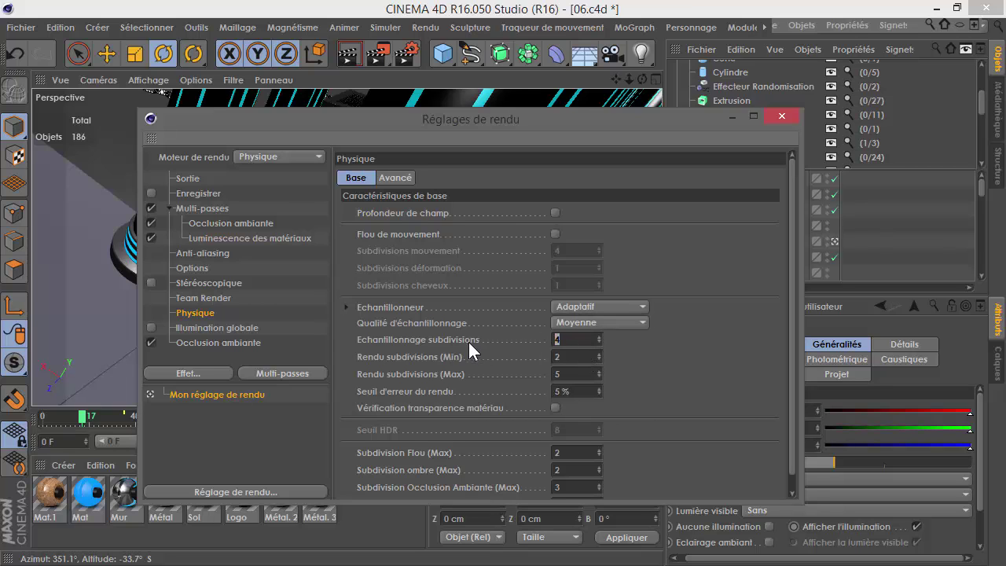
Set the sampling subdivisions to 3, the render subdivisions to minimum 1 and maximum 4, and the error threshold to 10 %
type("3")
key("Tab")
type("4")
scroll(695, 319, "down", 1)
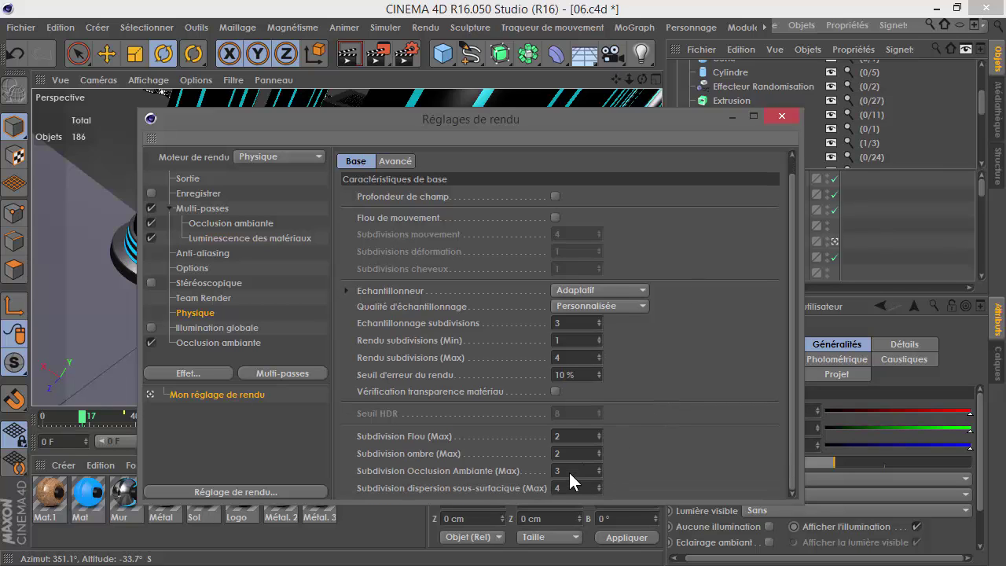
Turn on saving (Enregistrer) and set the output range to all frames (Toutes les images)
left_click(210, 255)
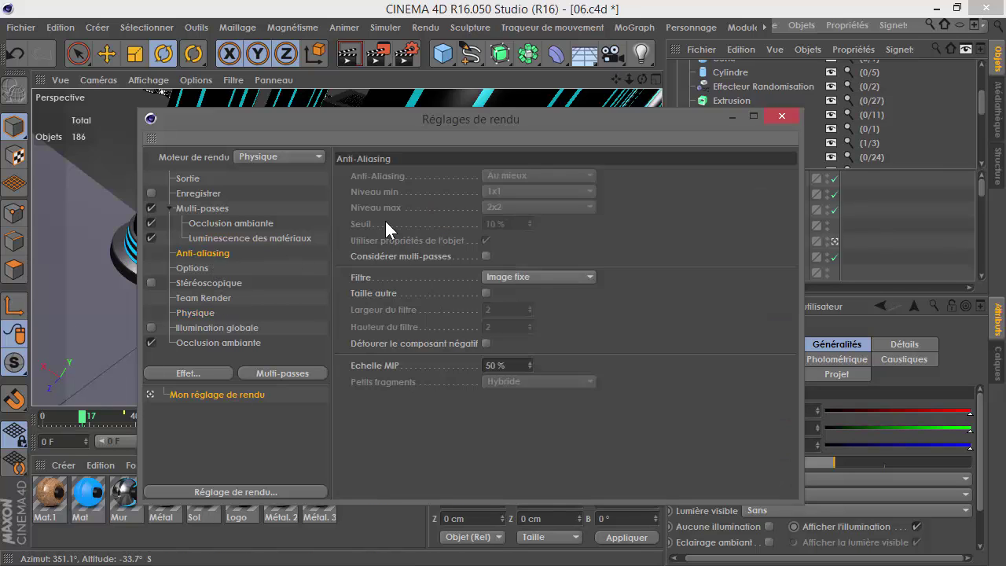
left_click(200, 223)
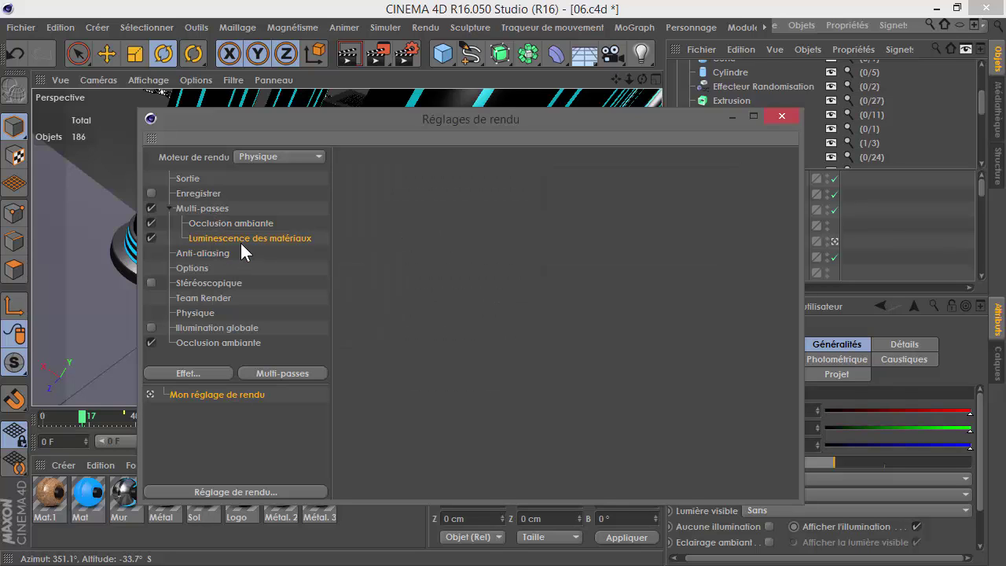
left_click(200, 194)
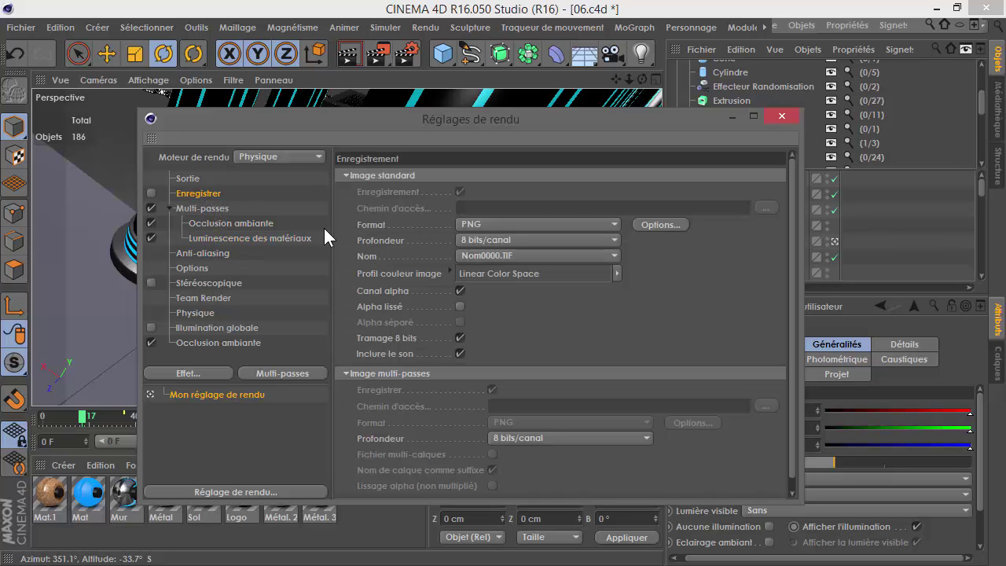
left_click(151, 194)
left_click(188, 178)
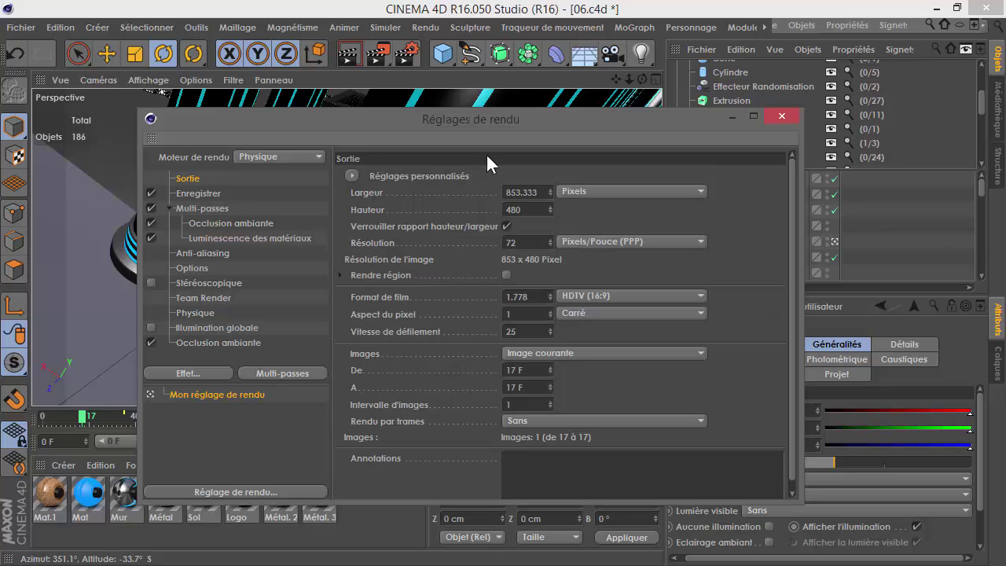
left_click(581, 352)
left_click(574, 404)
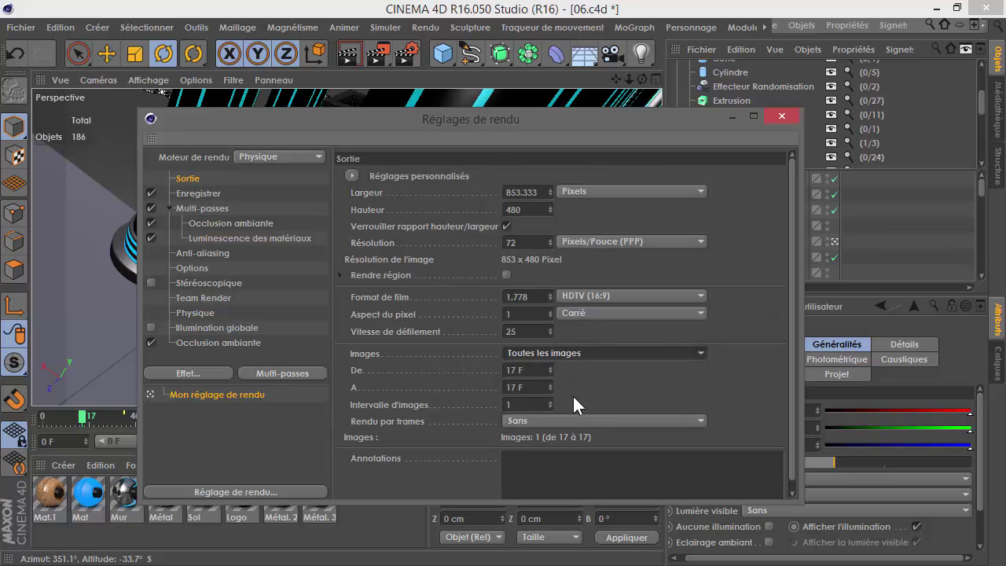
Choose a save location for the standard image in Bureau > Tuto 04 and create a folder named Rendu there
left_click(212, 195)
left_click(764, 208)
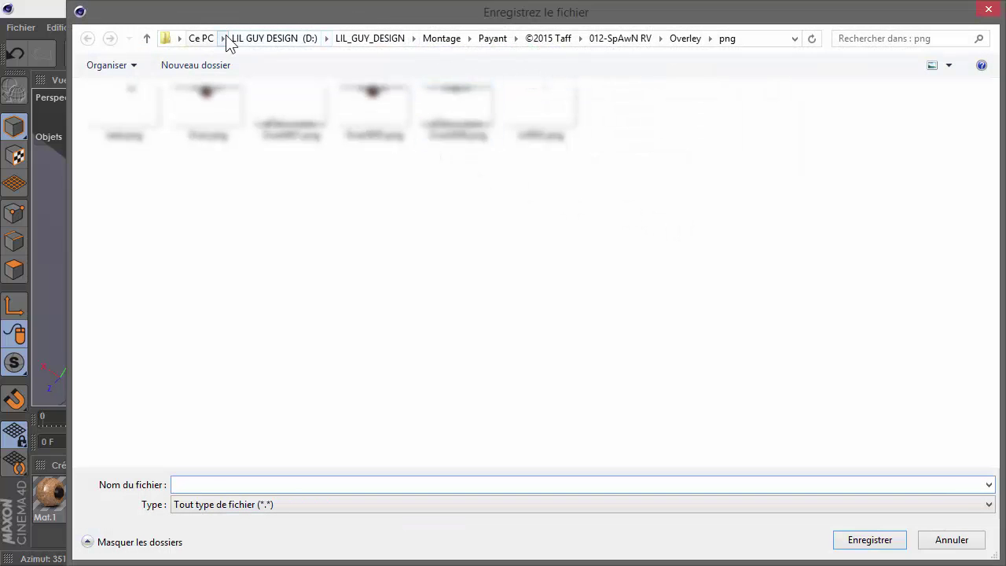
left_click(203, 39)
double_click(149, 126)
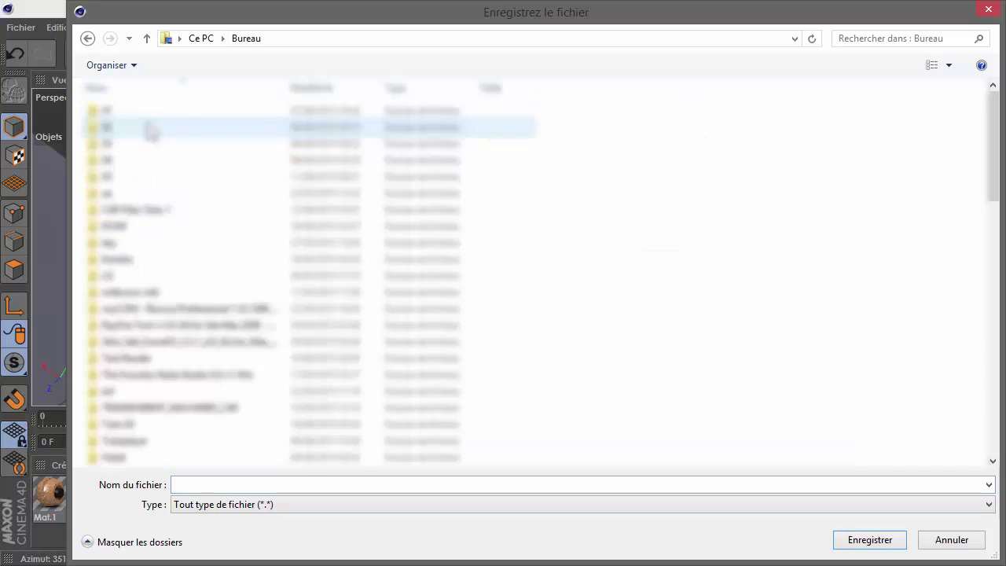
double_click(180, 425)
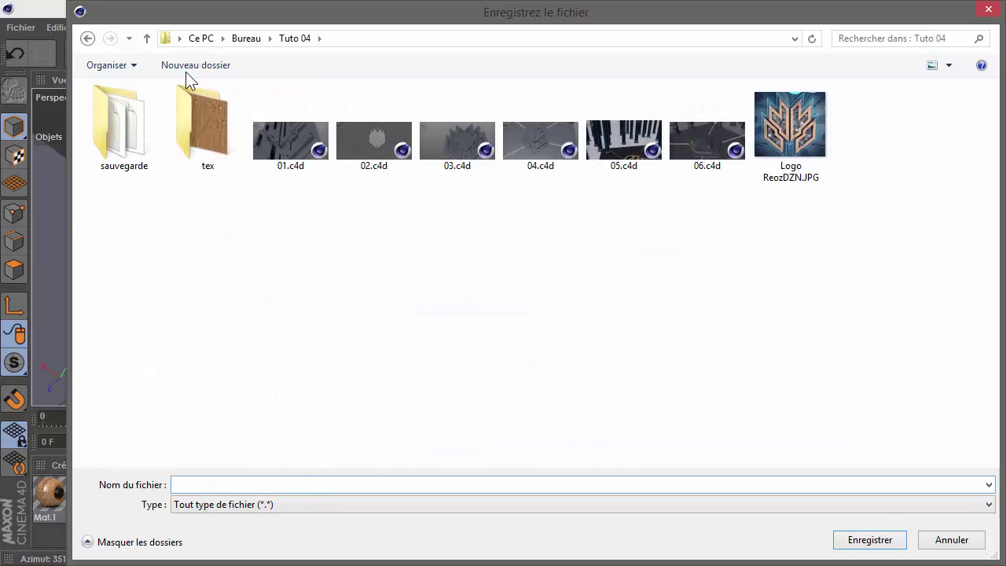
key("ctrl+shift+n")
type("Re")
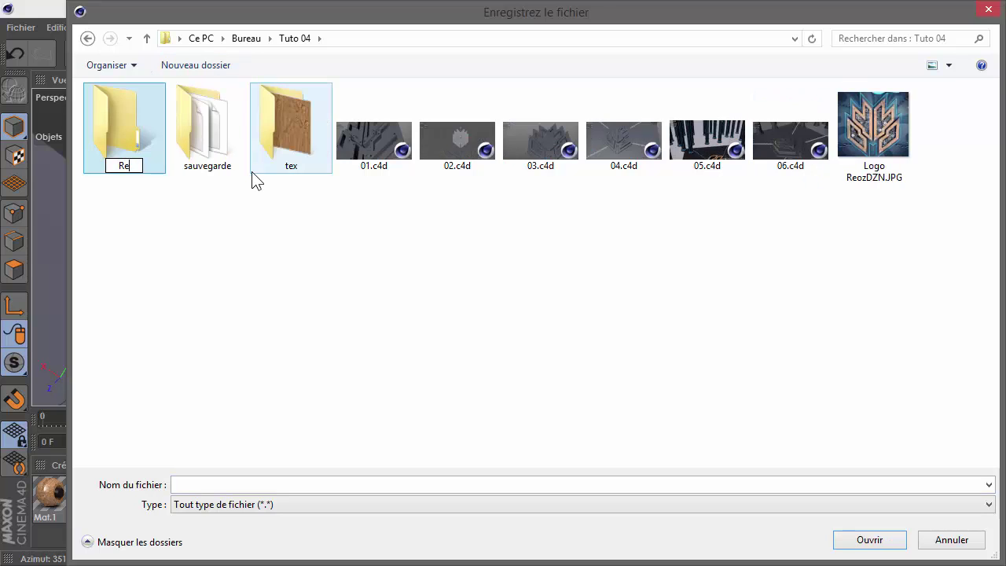
type("ndu")
key("Return")
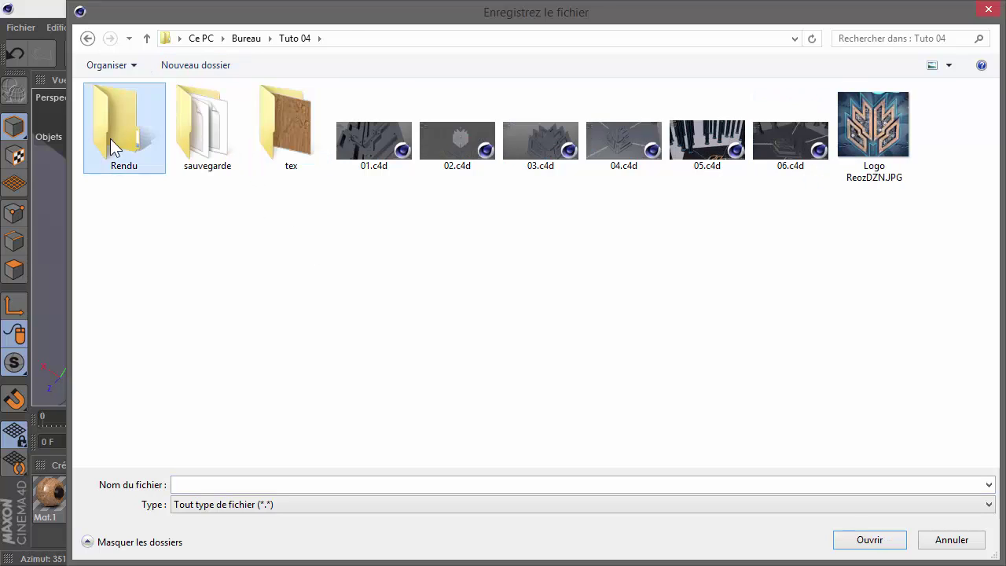
Set the standard image's file to 01 and the multi-pass image's file to 02, both in the Rendu folder
double_click(110, 139)
left_click(245, 484)
type("01")
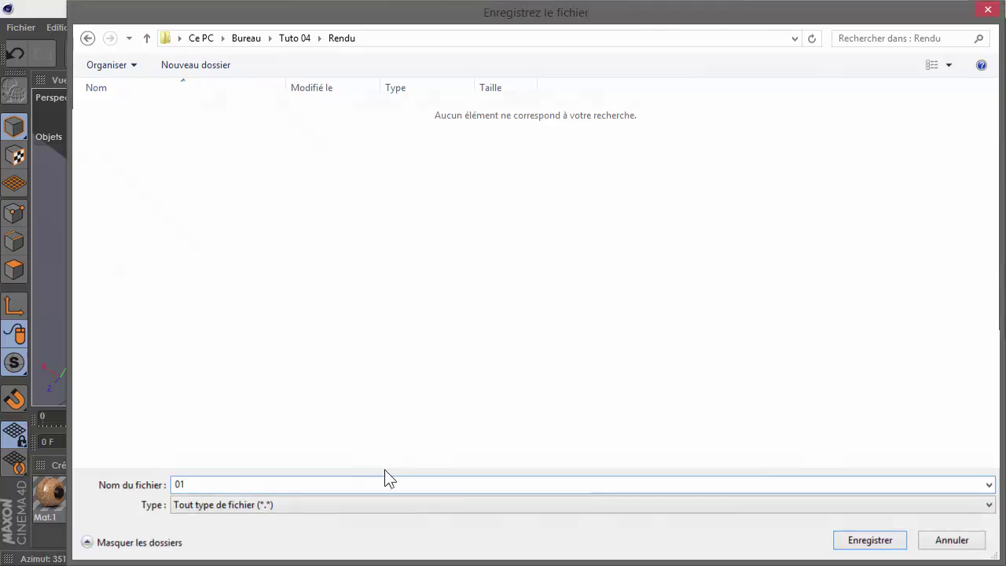
key("Return")
left_click(765, 406)
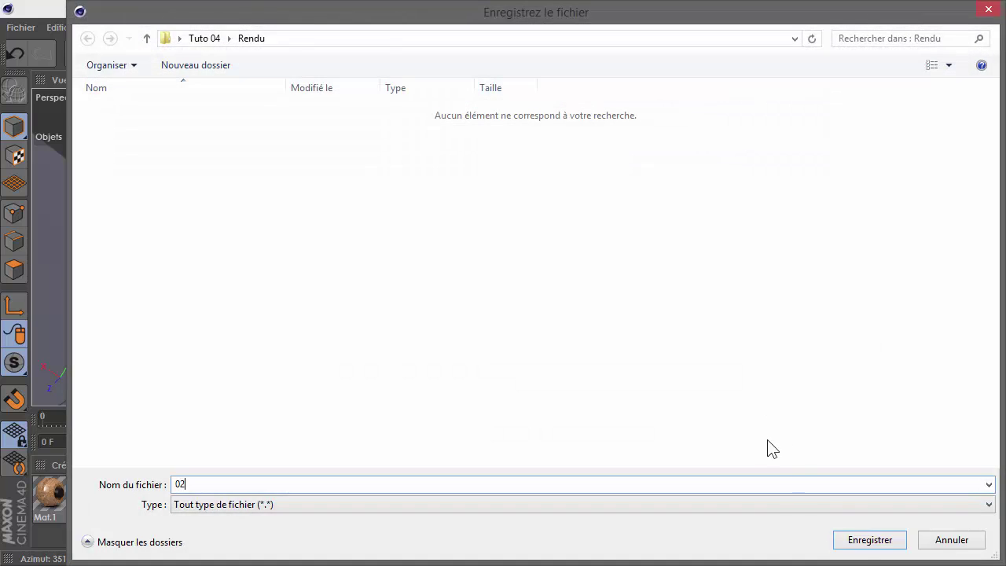
left_click(857, 545)
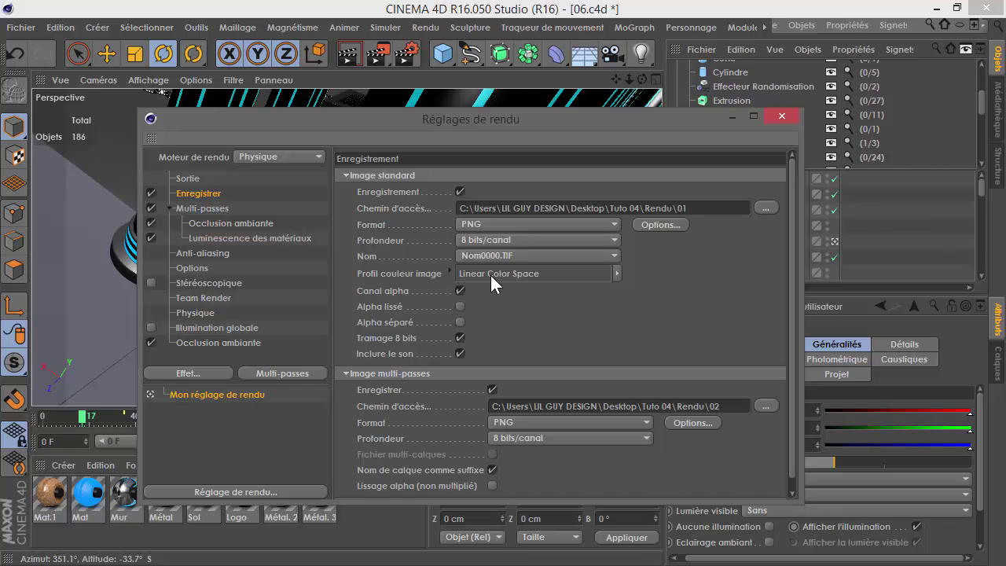
Set the saved image's colour profile to sRGB IEC61966-2.1
left_click(617, 272)
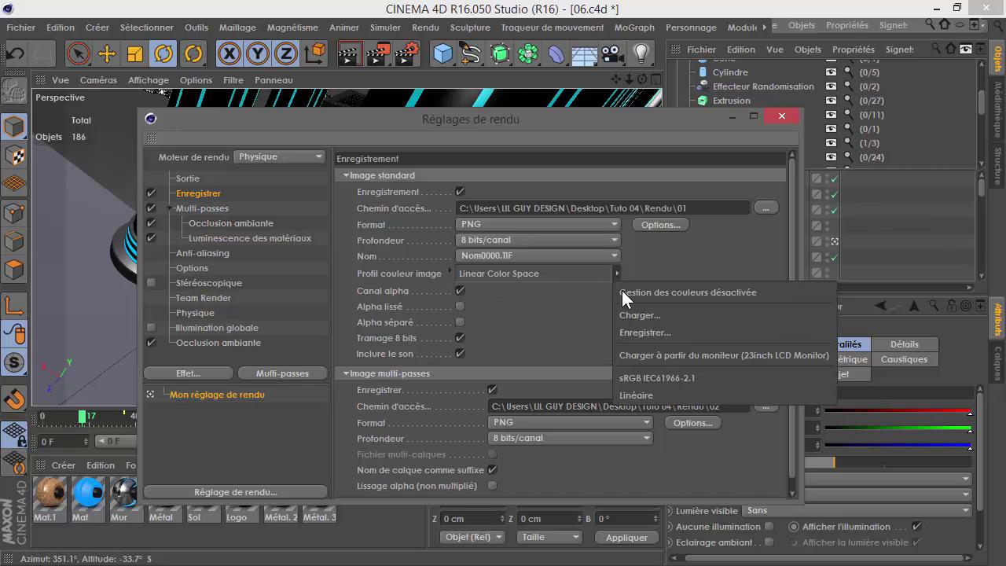
left_click(655, 377)
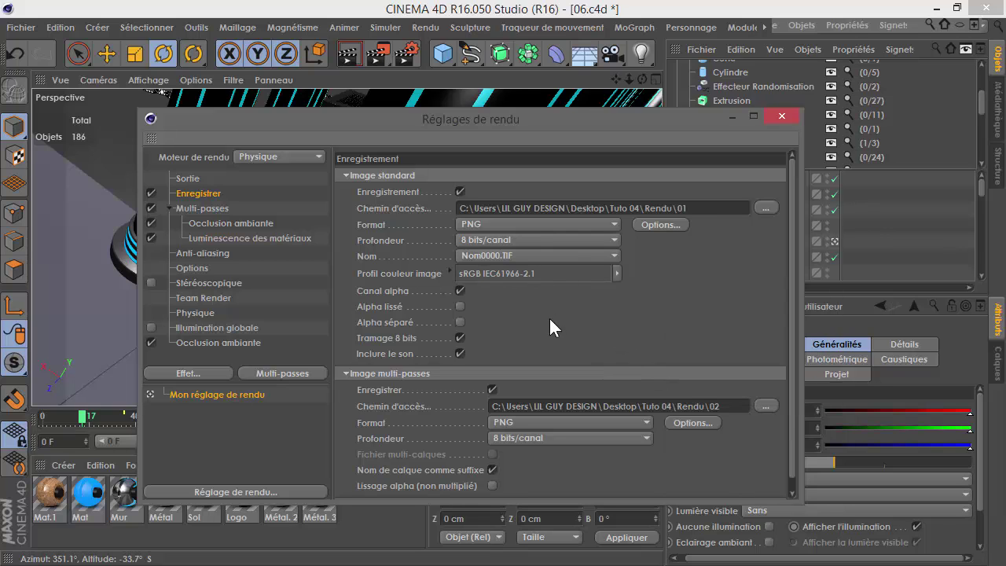
scroll(550, 320, "down", 1)
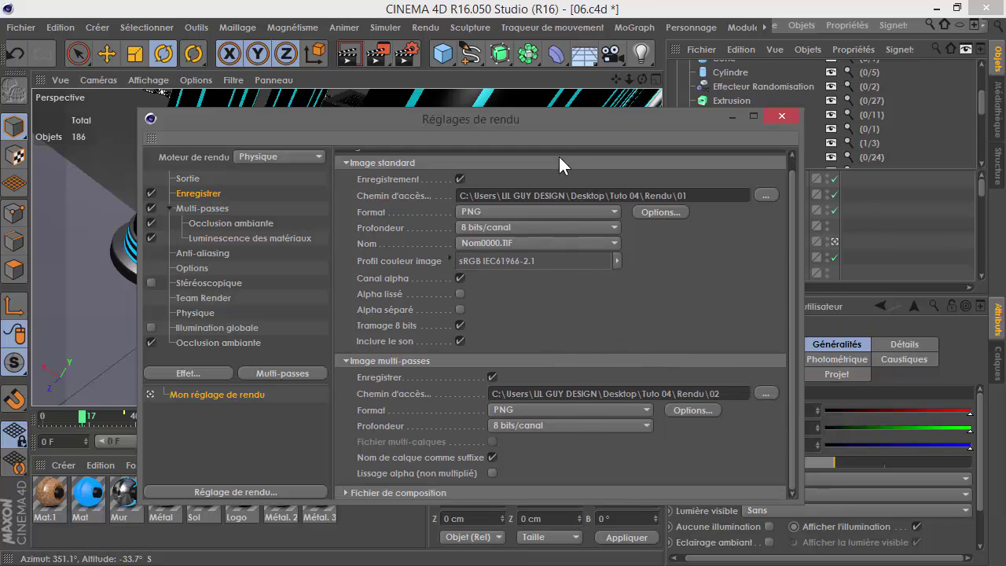
left_click_drag(569, 119, 567, 87)
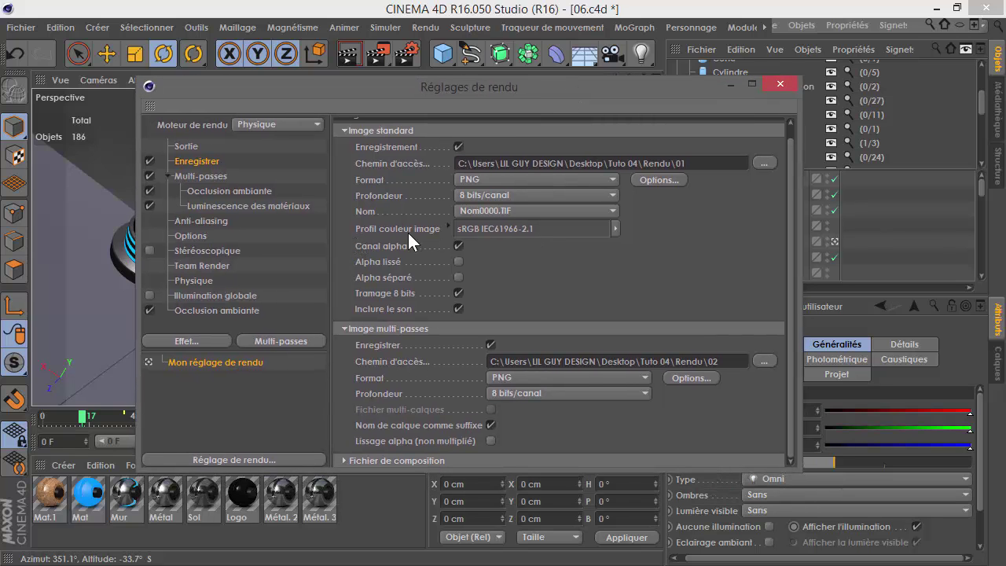
left_click(615, 228)
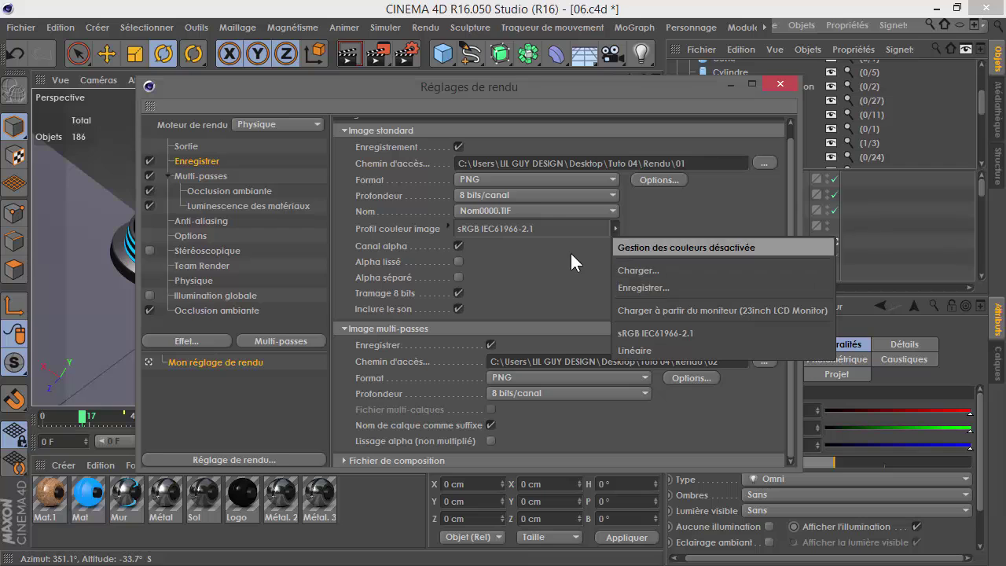
left_click(584, 199)
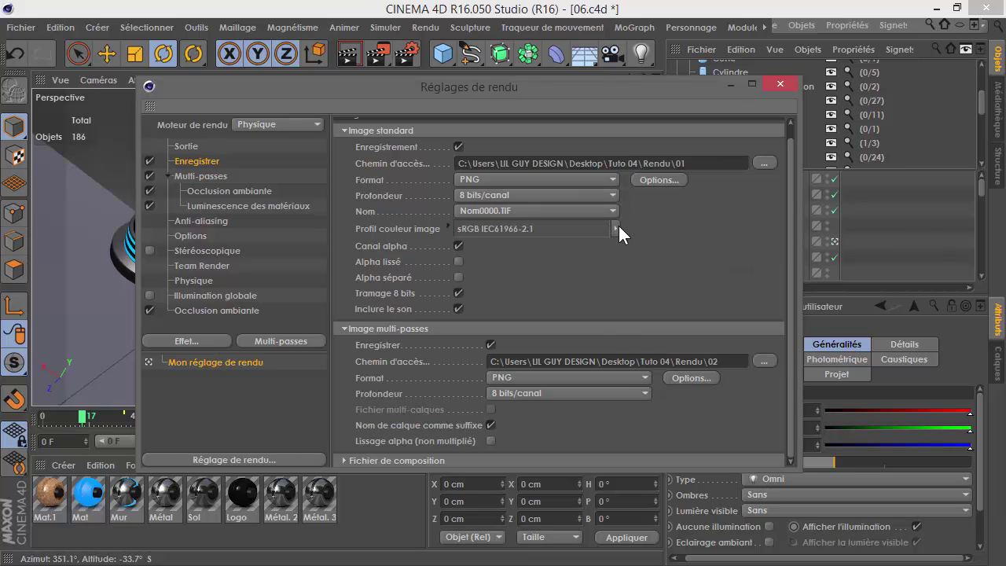
left_click(616, 228)
scroll(566, 291, "up", 1)
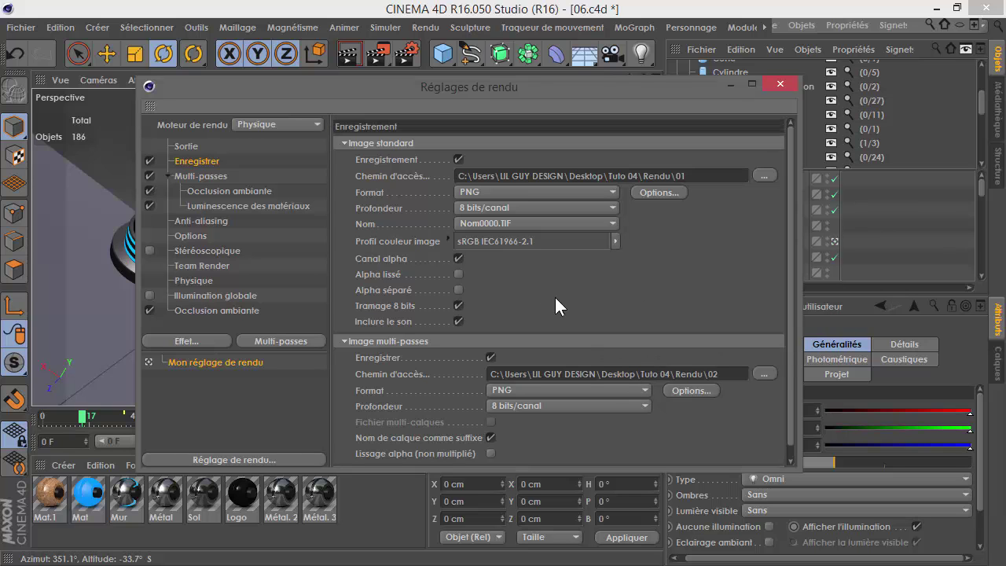
Recheck the output and saving settings, and turn off the alpha channel (Canal alpha) for the standard image
left_click(186, 146)
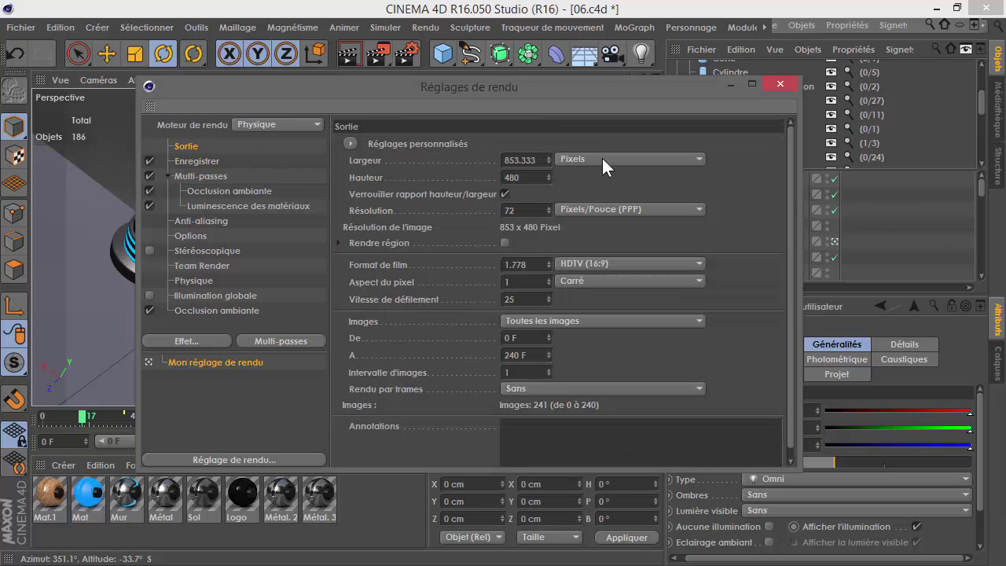
left_click(237, 161)
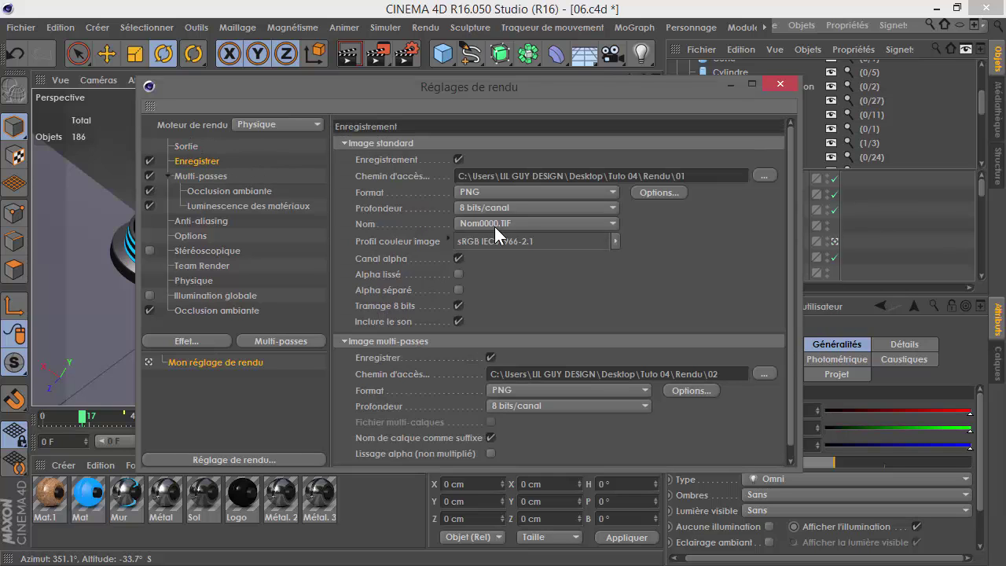
left_click(616, 241)
left_click(556, 269)
left_click(459, 259)
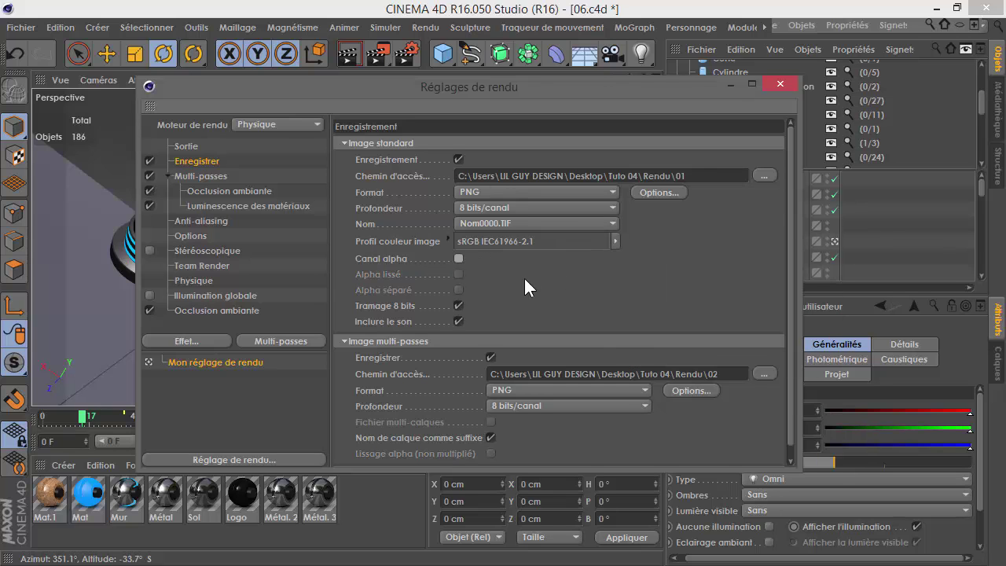
scroll(542, 274, "down", 1)
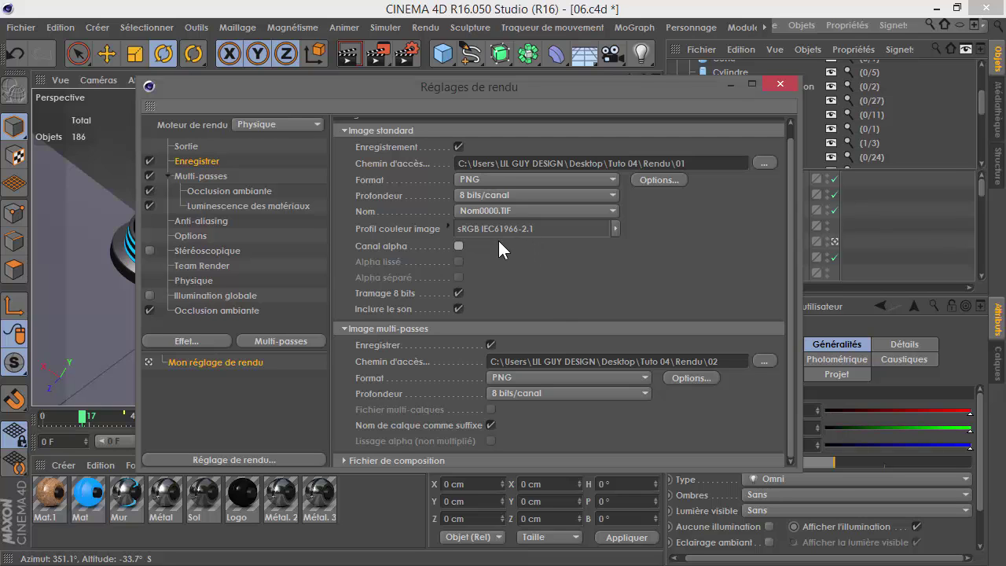
scroll(543, 312, "up", 1)
Set the depth (Profondeur) to 16 bits/canal for both the standard image and the multi-pass image
left_click(528, 206)
left_click(519, 223)
left_click(518, 402)
left_click(522, 438)
scroll(550, 291, "down", 1)
scroll(561, 281, "up", 1)
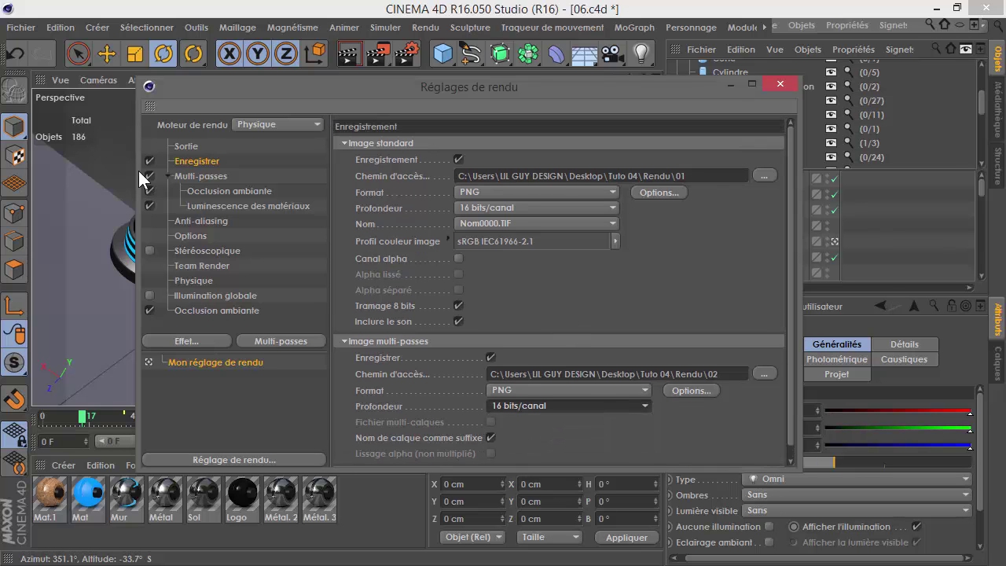
Recheck the output settings, close the render settings window and save the project
left_click(193, 147)
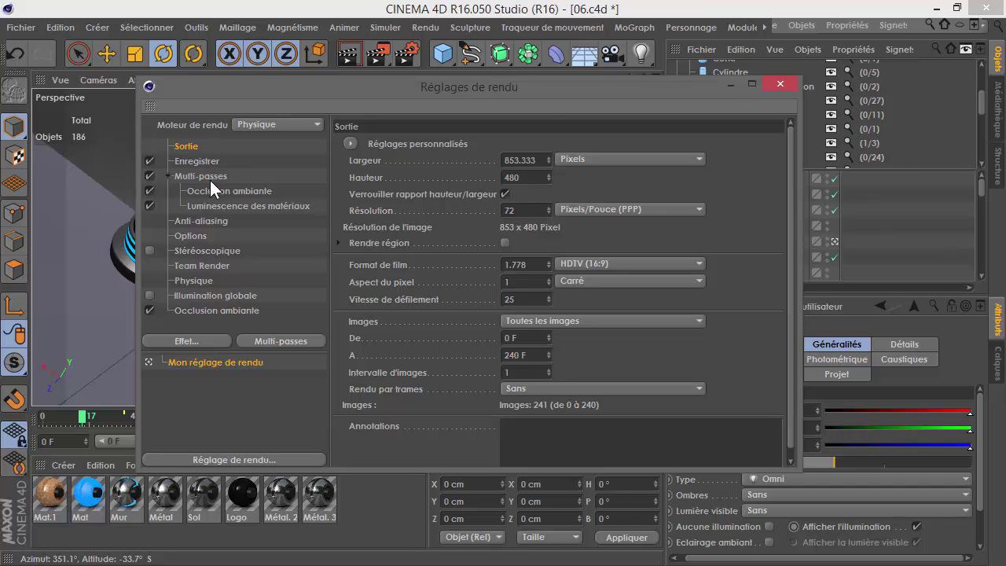
left_click(778, 83)
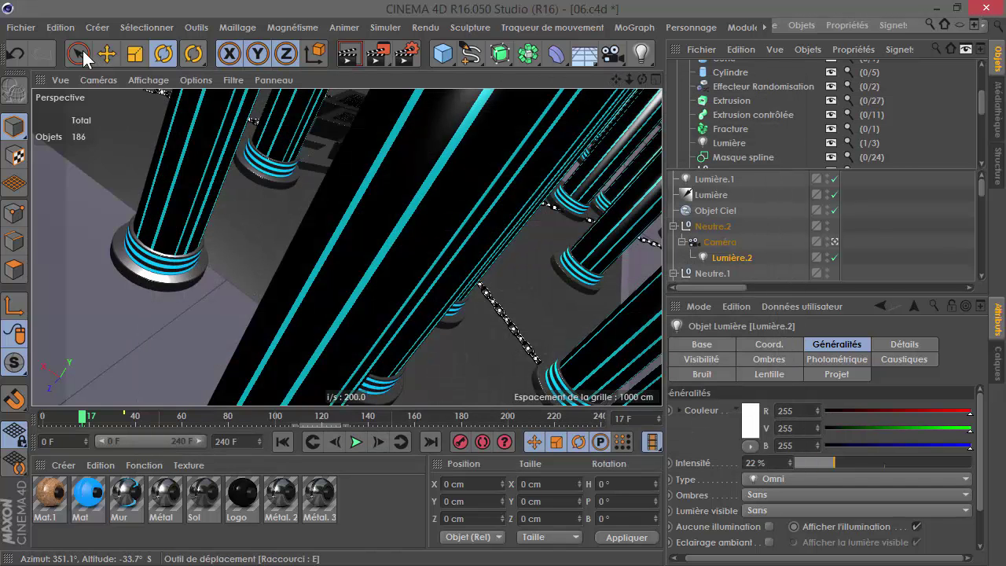
left_click(21, 27)
left_click(60, 164)
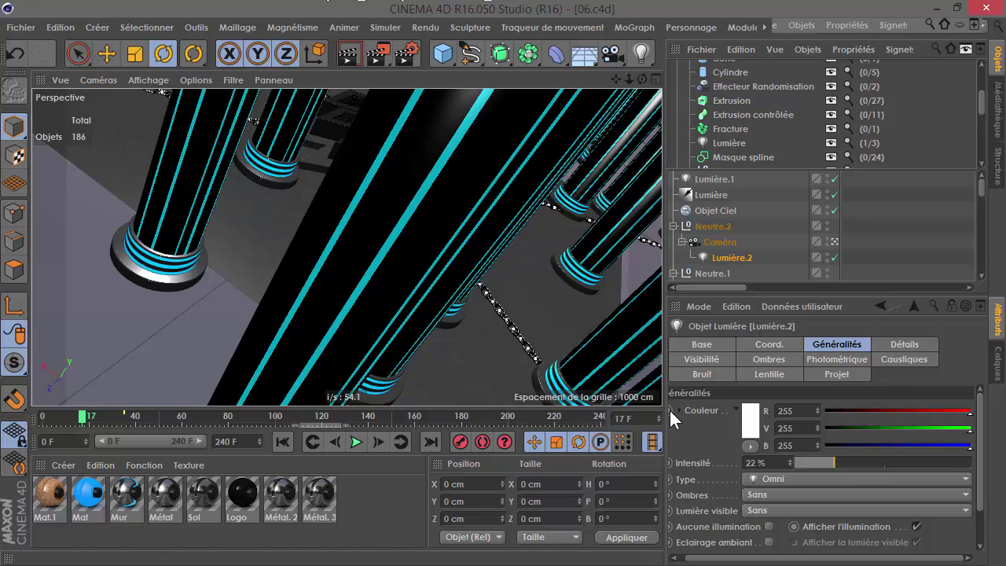
Play the animation, and switch Objet Ciel off and back on to compare the scene with and without the sky
left_click(358, 442)
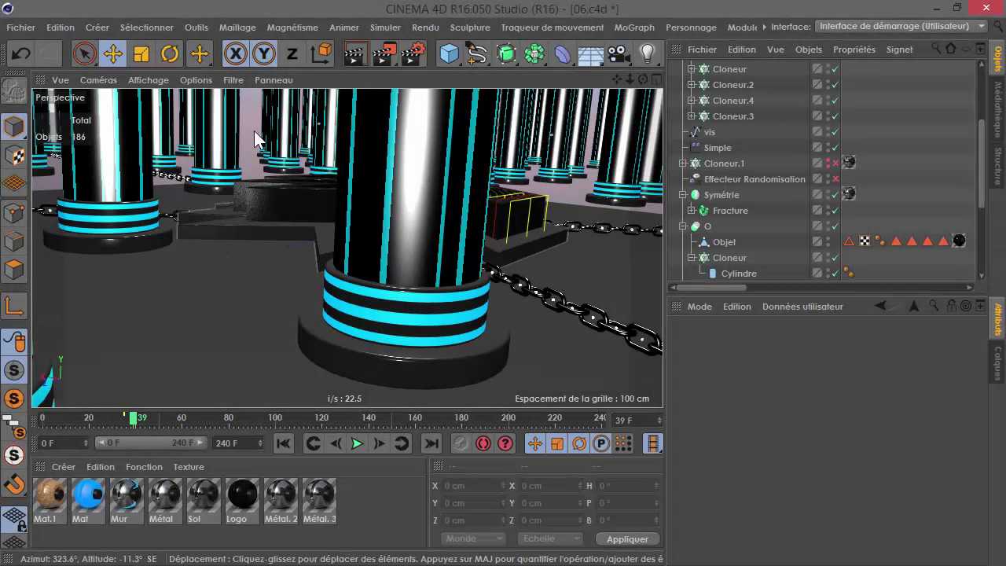
scroll(774, 151, "up", 3)
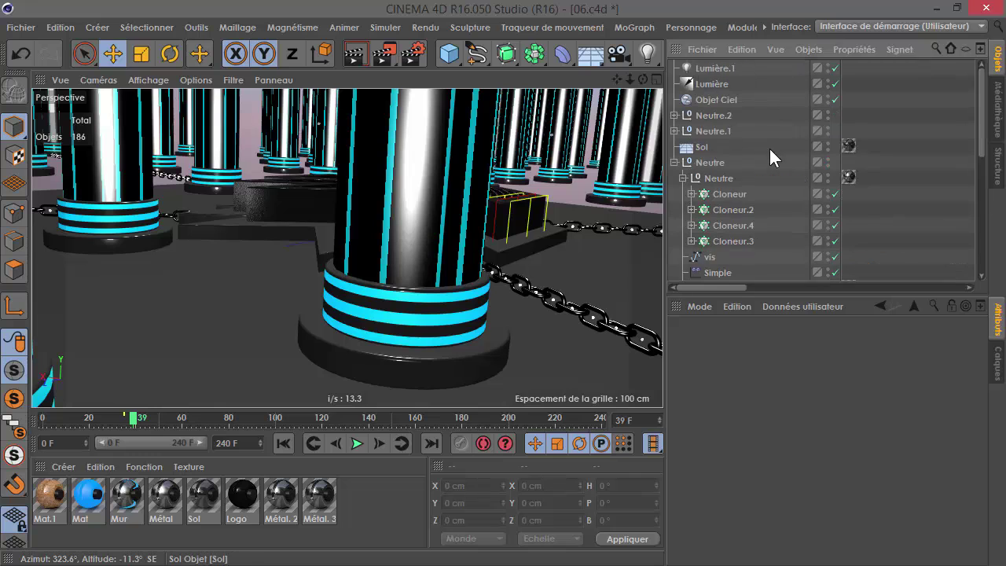
left_click(723, 100)
left_click(835, 100)
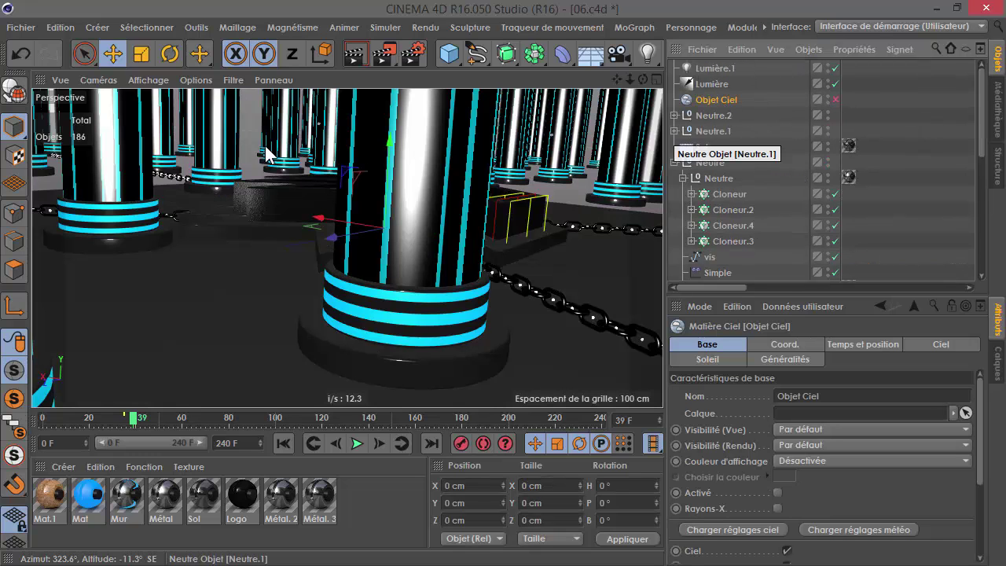
left_click(836, 98)
Add a Rendu property to Objet Ciel and turn off its camera visibility (Visibilité (caméra))
right_click(723, 103)
mouse_move(789, 25)
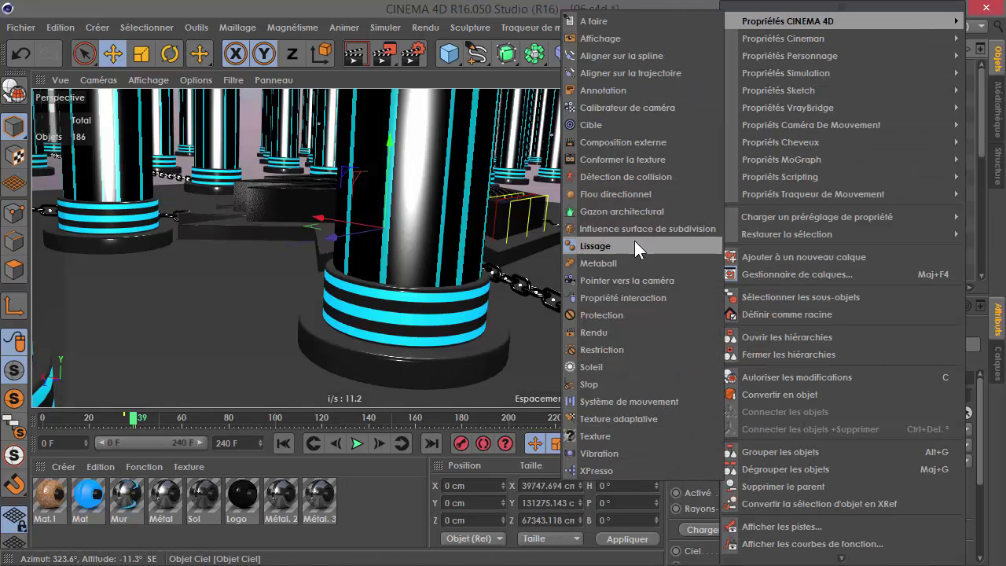
left_click(601, 332)
left_click(796, 447)
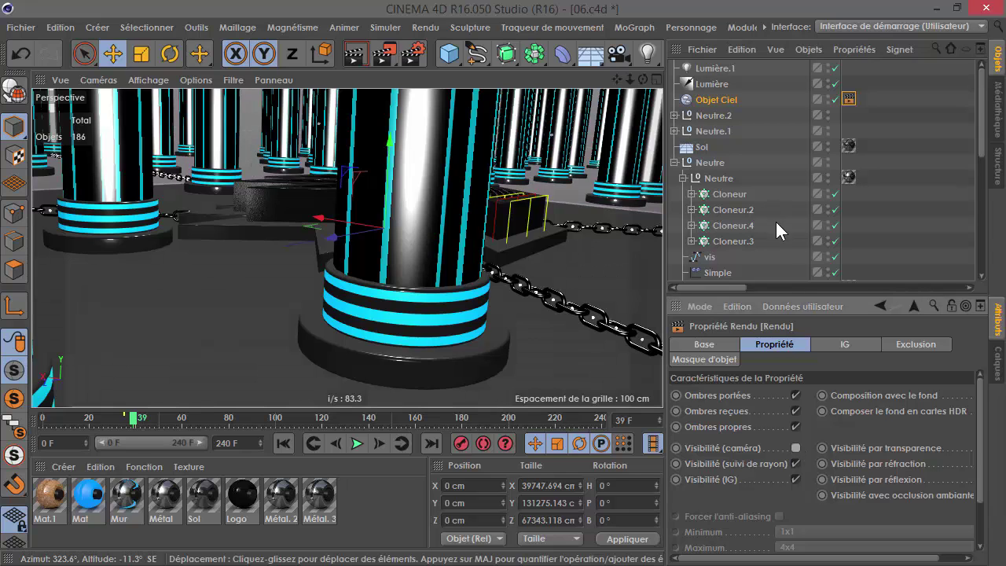
left_click(734, 184)
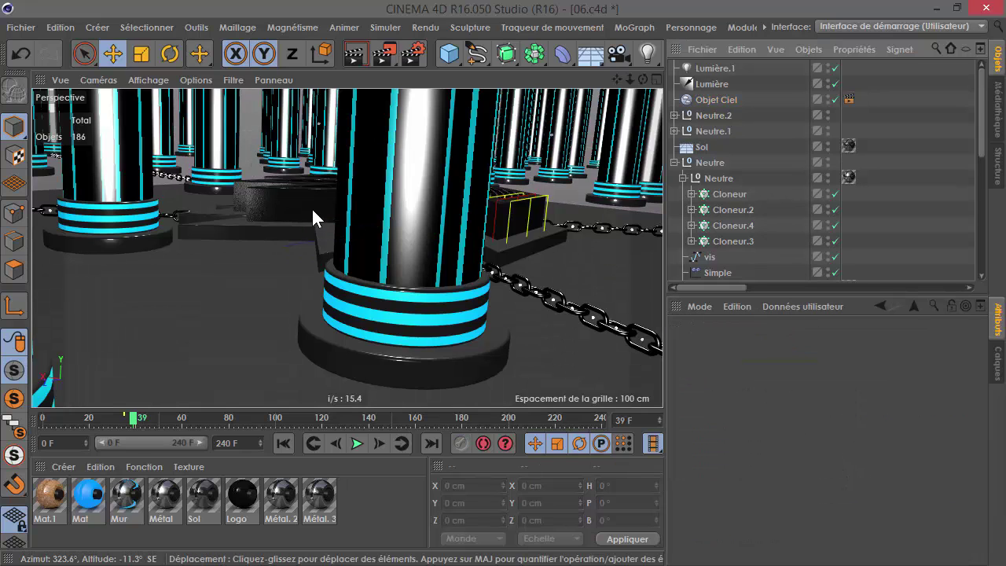
Go to frame 130, select the grid inside the logo and reveal it in the object hierarchy
left_click(379, 416)
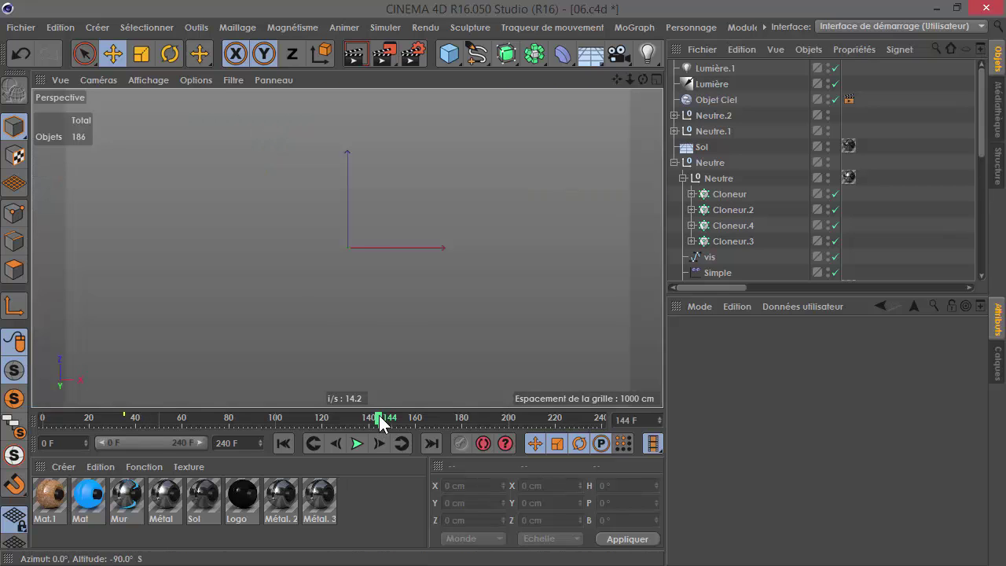
left_click(346, 418)
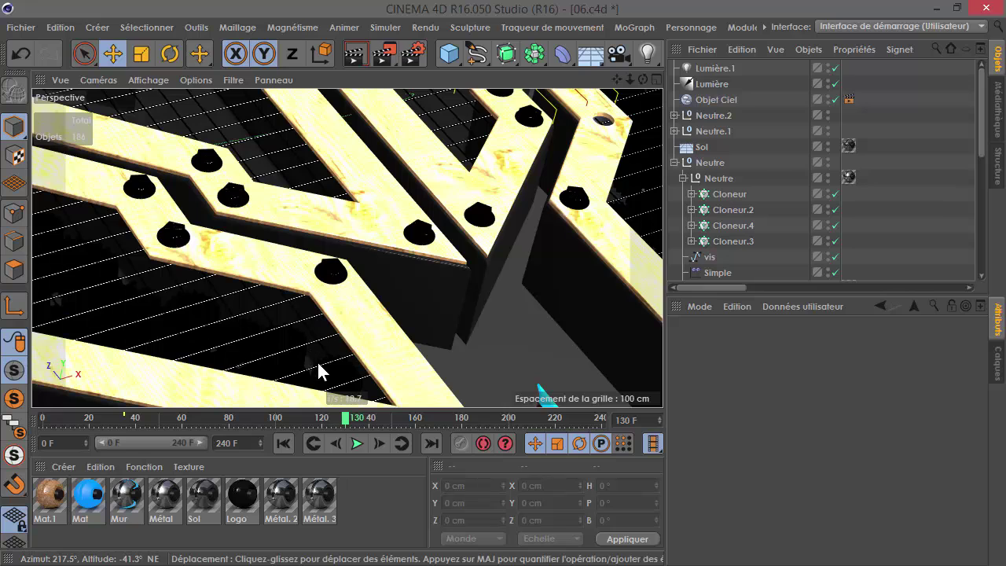
left_click(287, 336)
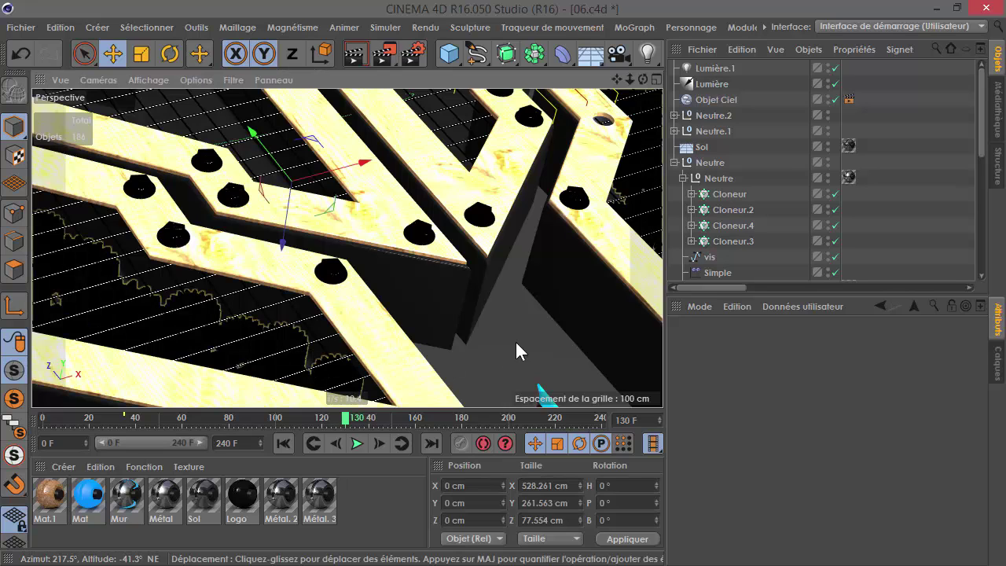
left_click(781, 51)
left_click(815, 174)
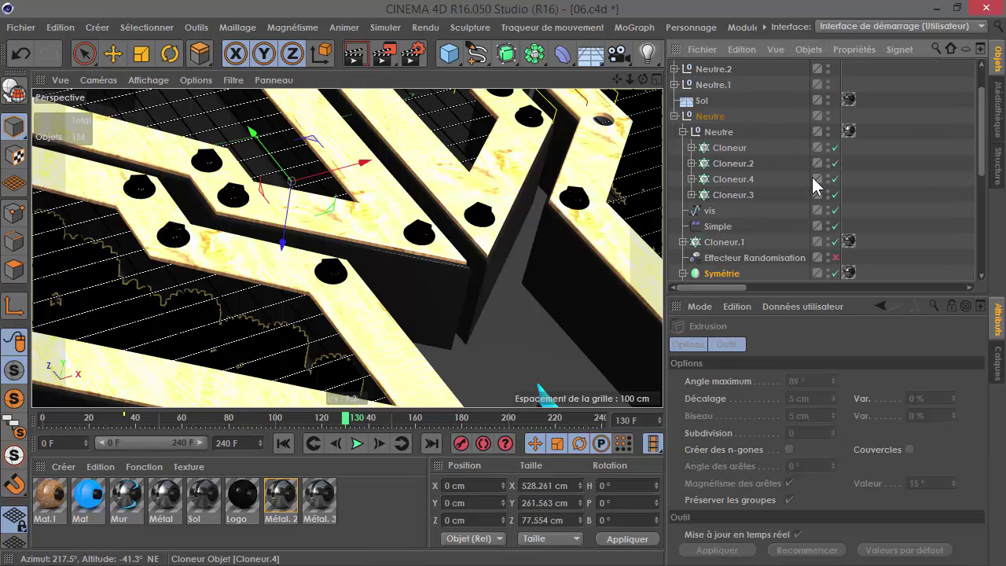
Find the Effecteur Randomisation through the effectors of the Fracture under Symétrie and enable it
left_click(726, 271)
scroll(749, 262, "down", 3)
left_click(723, 197)
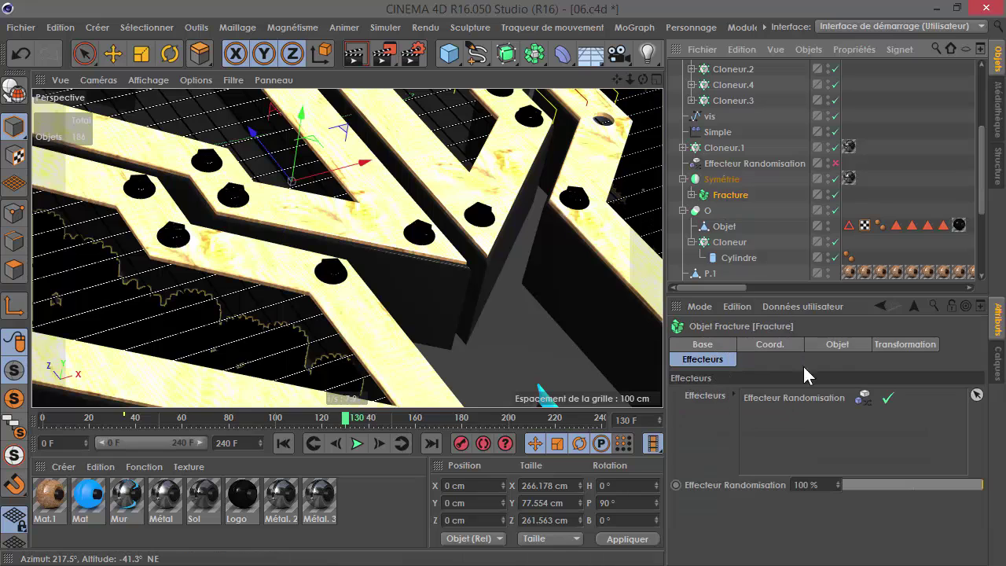
double_click(839, 397)
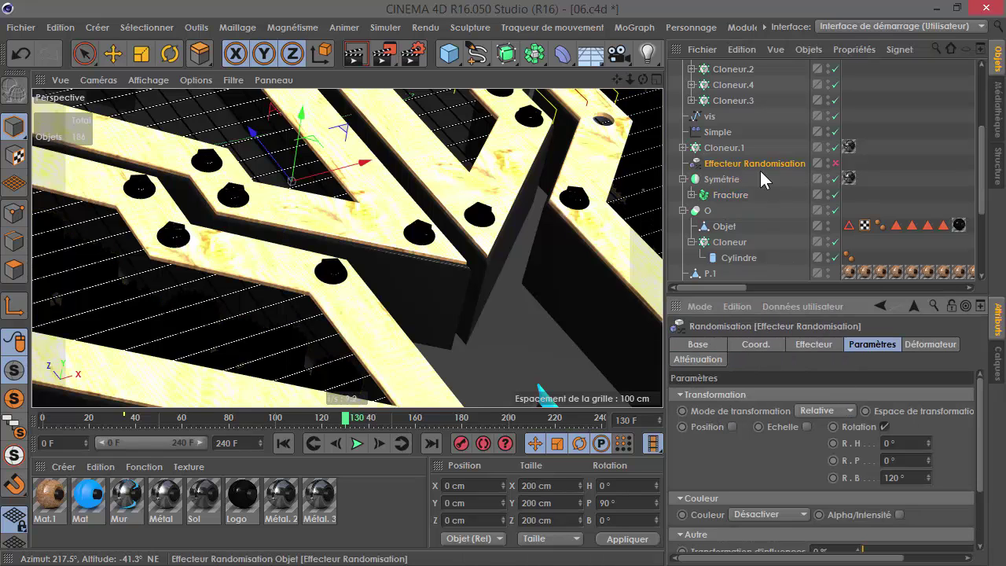
left_click(836, 164)
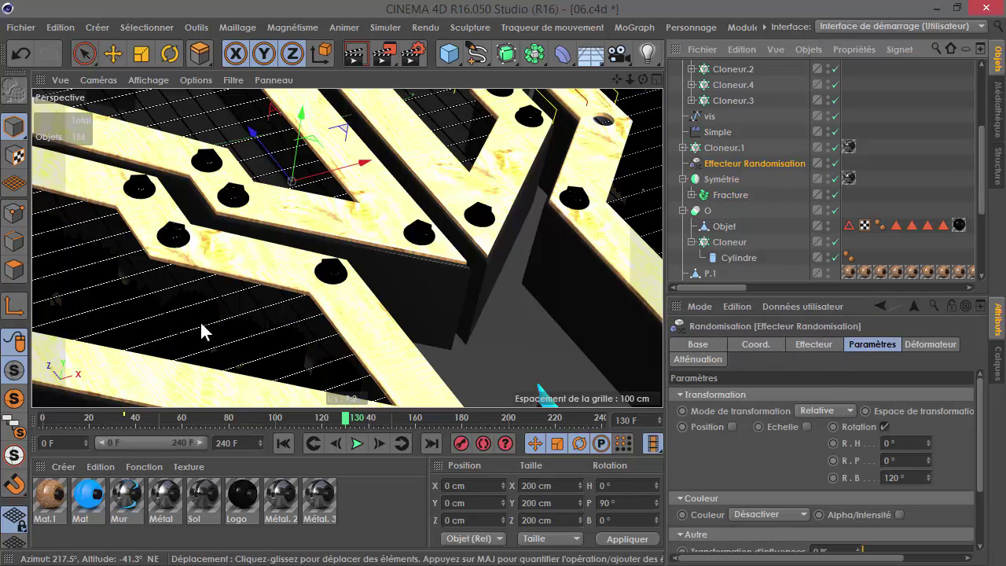
left_click(112, 53)
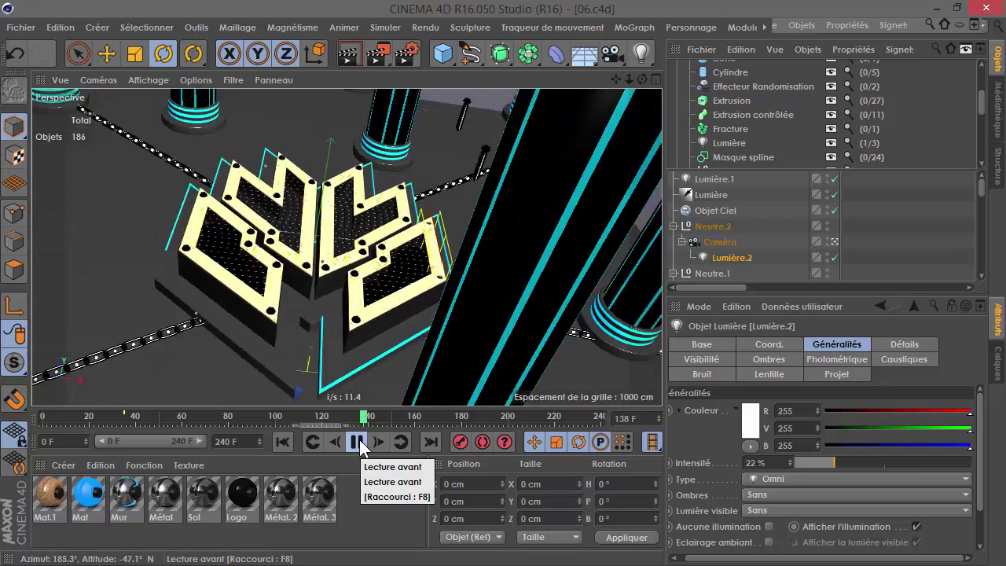
Play the animation up to frame 163 and render the logo in the view
left_click(358, 443)
left_click(359, 443)
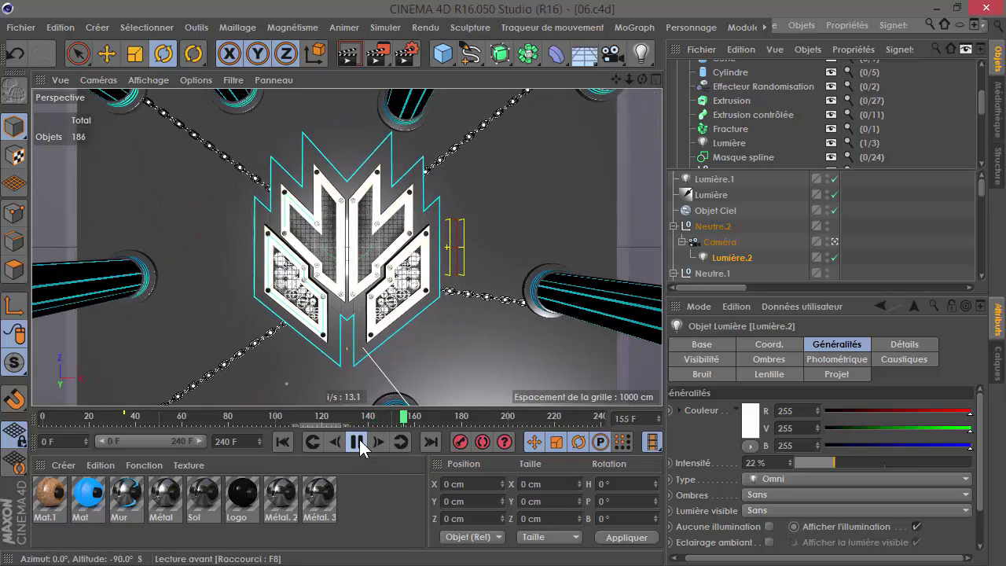
key("ctrl+r")
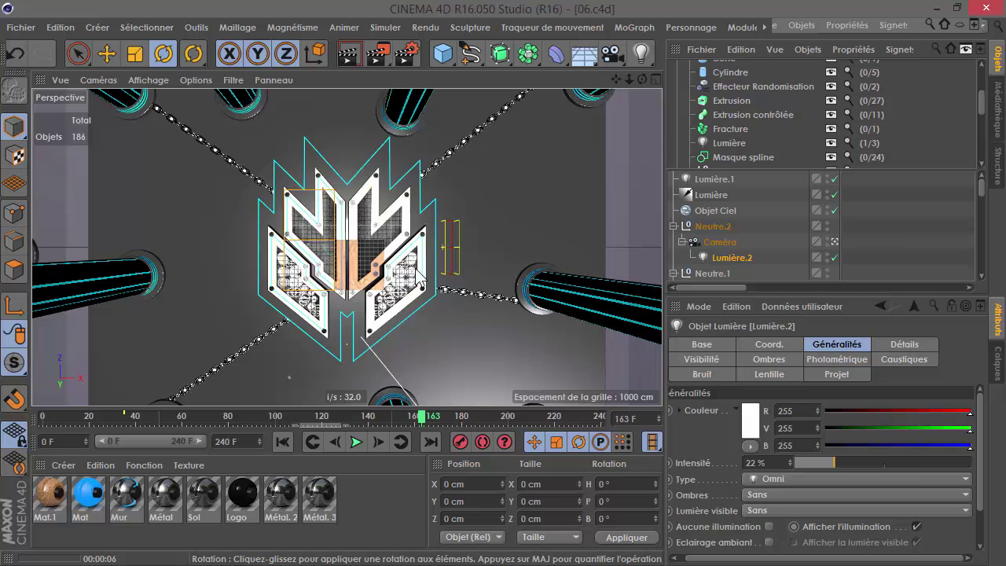
Save the project, and save an incremental version of it
left_click(23, 28)
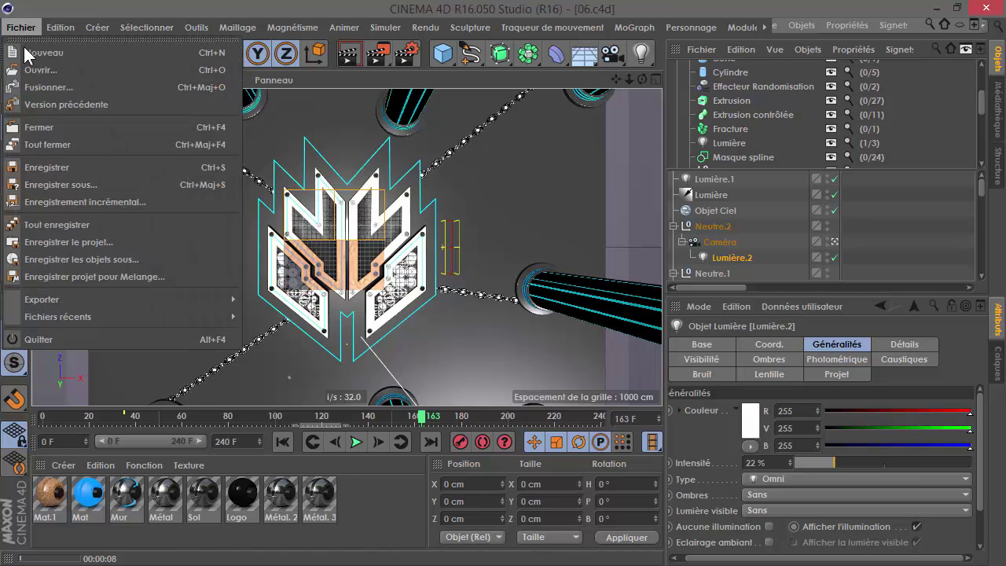
left_click(47, 165)
left_click(34, 28)
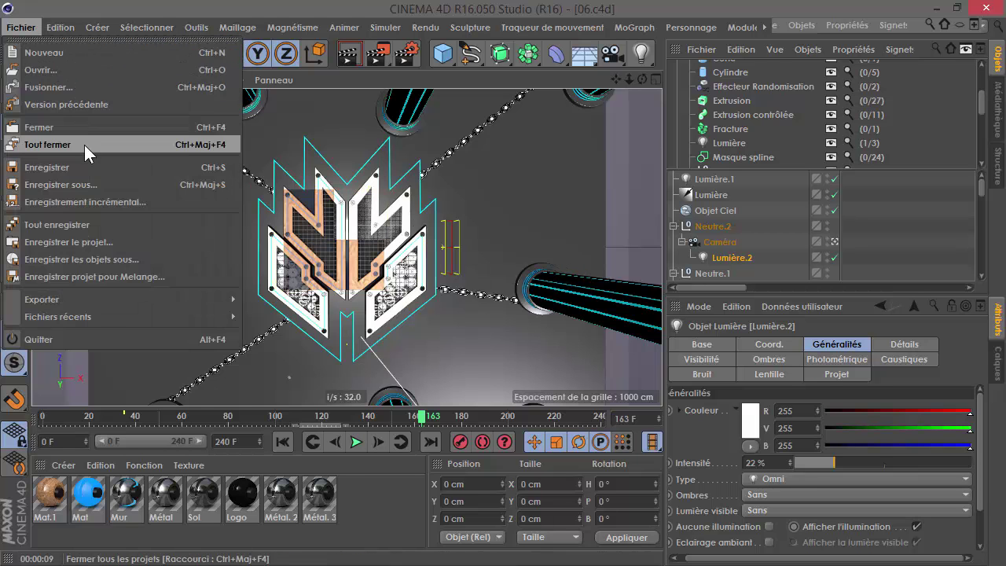
left_click(82, 200)
left_click(369, 497)
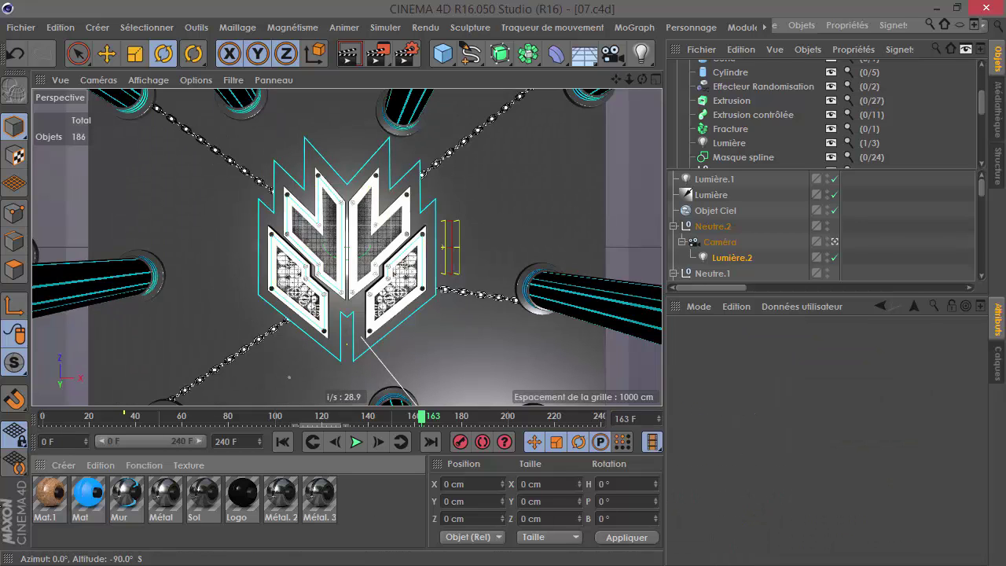
Open material Mat.1 in the material editor and examine its Calque 1 and default specular reflection settings
left_click(50, 503)
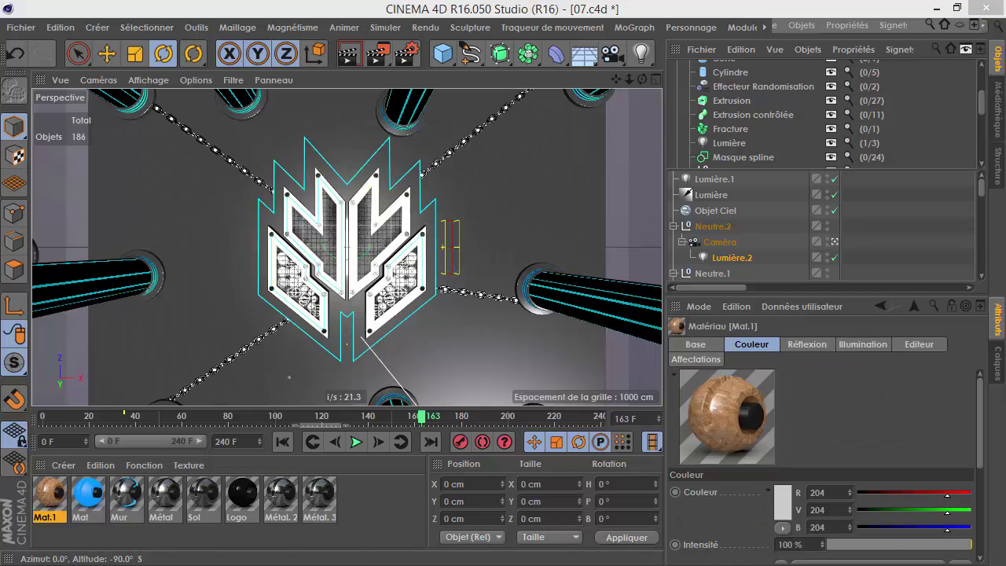
double_click(50, 497)
left_click_drag(557, 128, 655, 45)
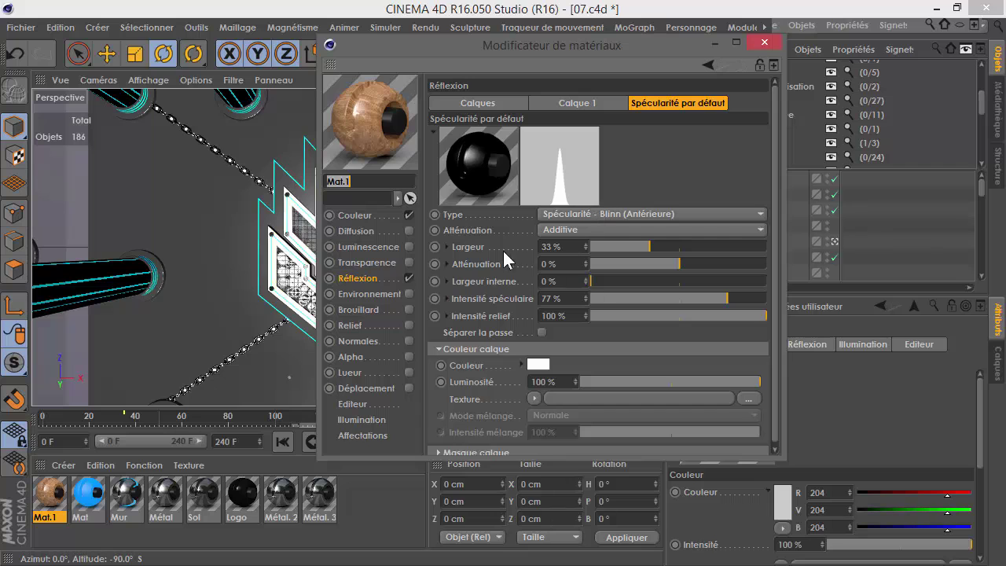
left_click(578, 103)
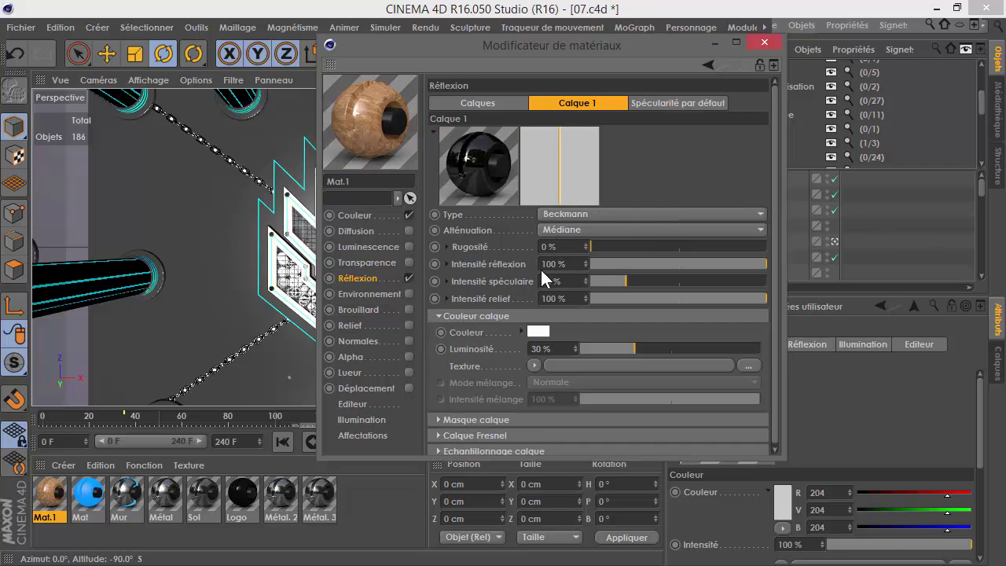
left_click(660, 103)
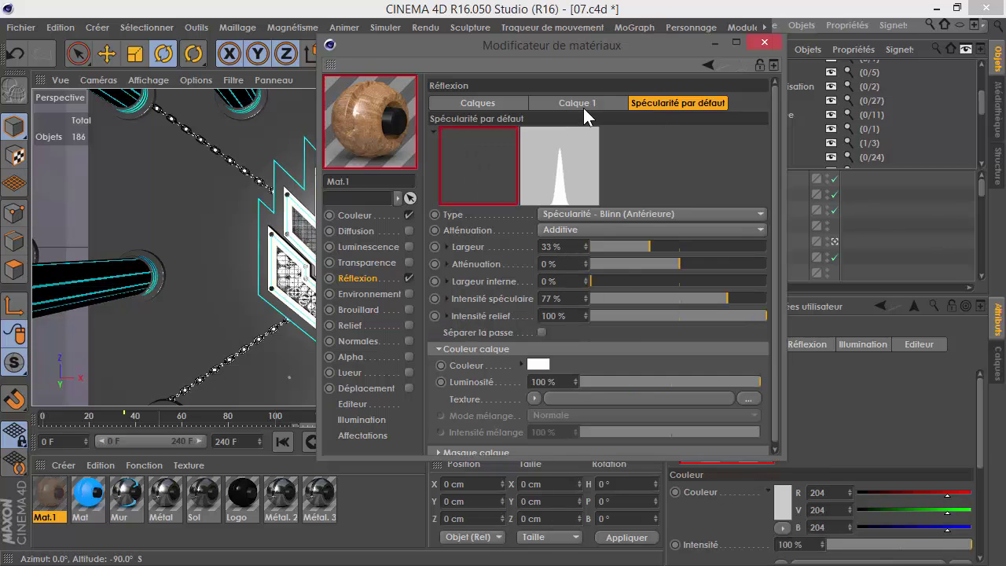
left_click(556, 104)
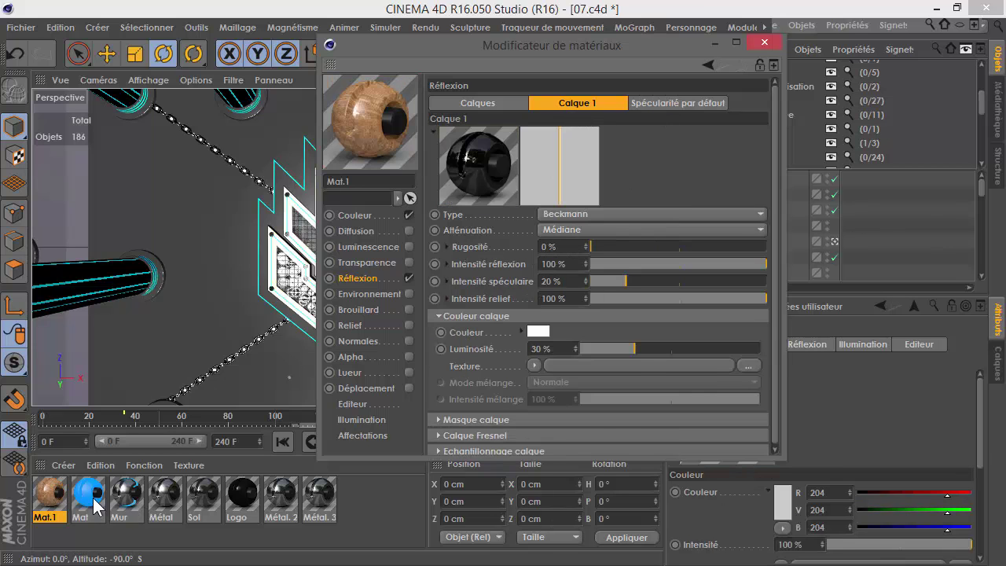
Examine the reflection layers of the blue Mat material and the layer and specular settings of Mur
left_click(93, 499)
left_click(551, 103)
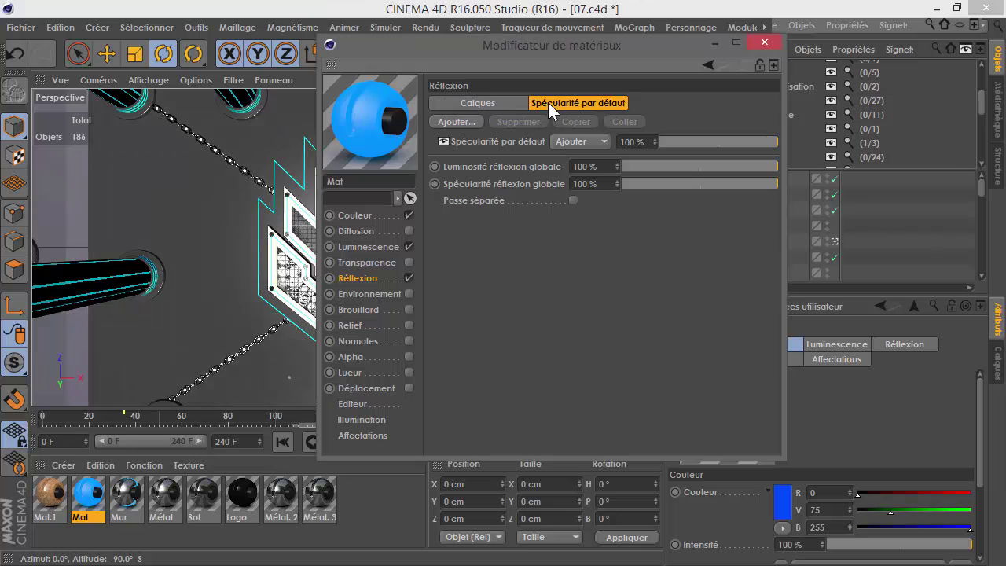
left_click(148, 511)
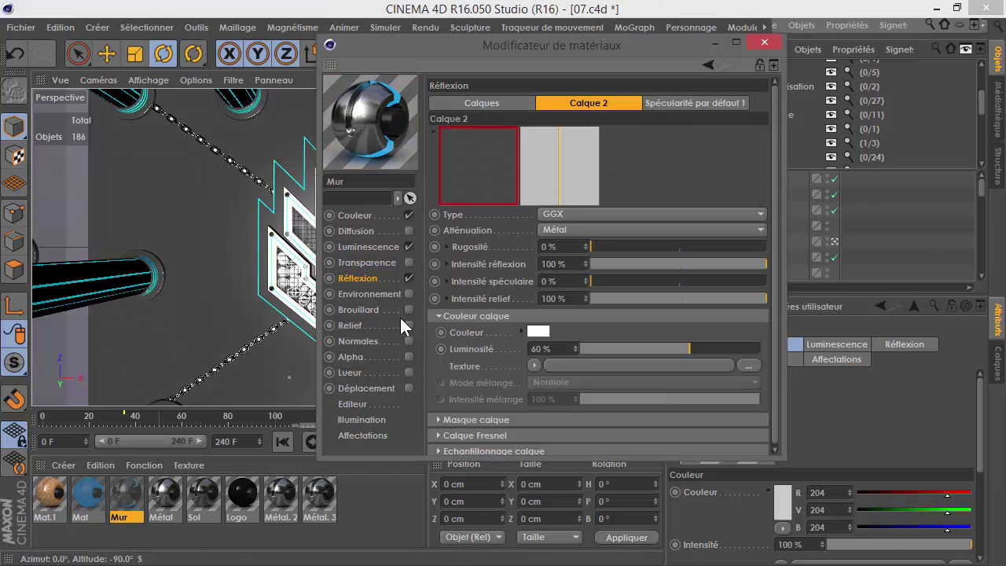
left_click(682, 103)
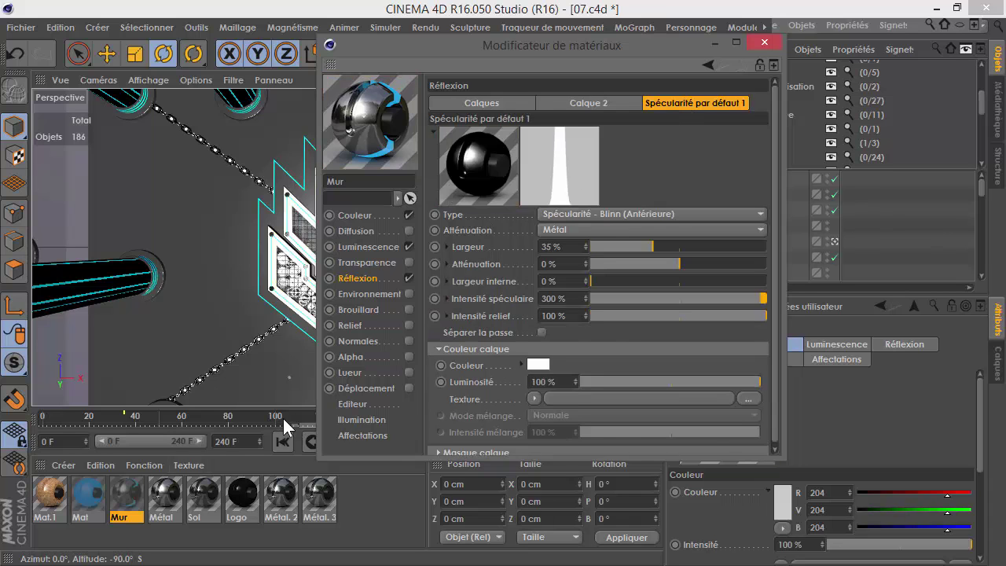
Examine the reflection settings of the Métal, Sol and Logo materials and Calque 1 of Métal. 2
left_click(164, 497)
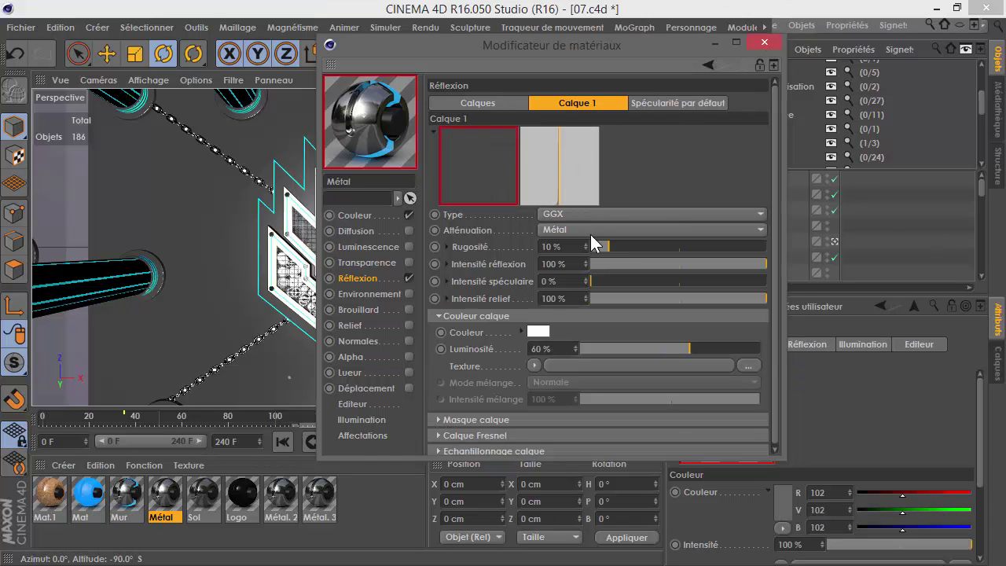
left_click(210, 499)
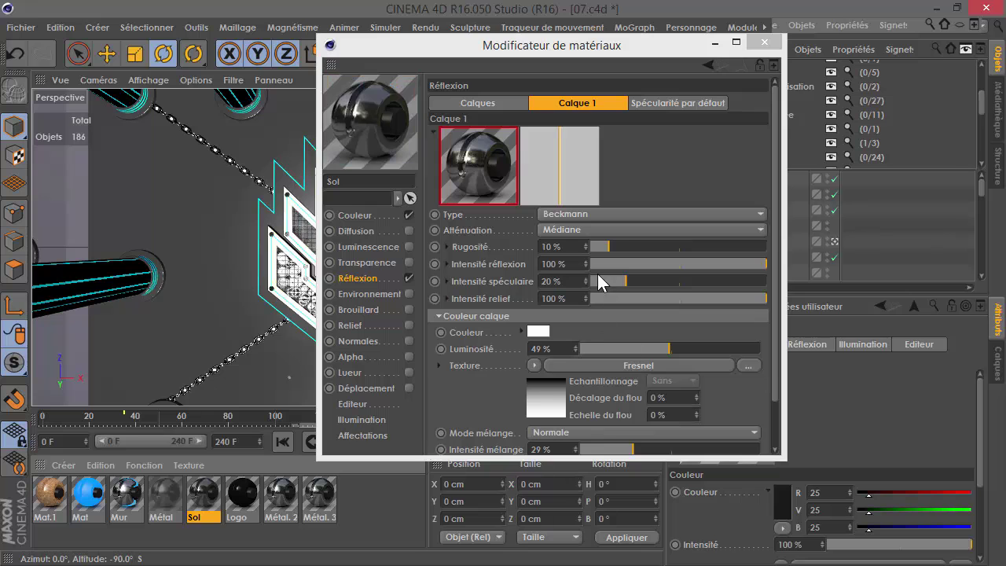
left_click(238, 496)
left_click(282, 496)
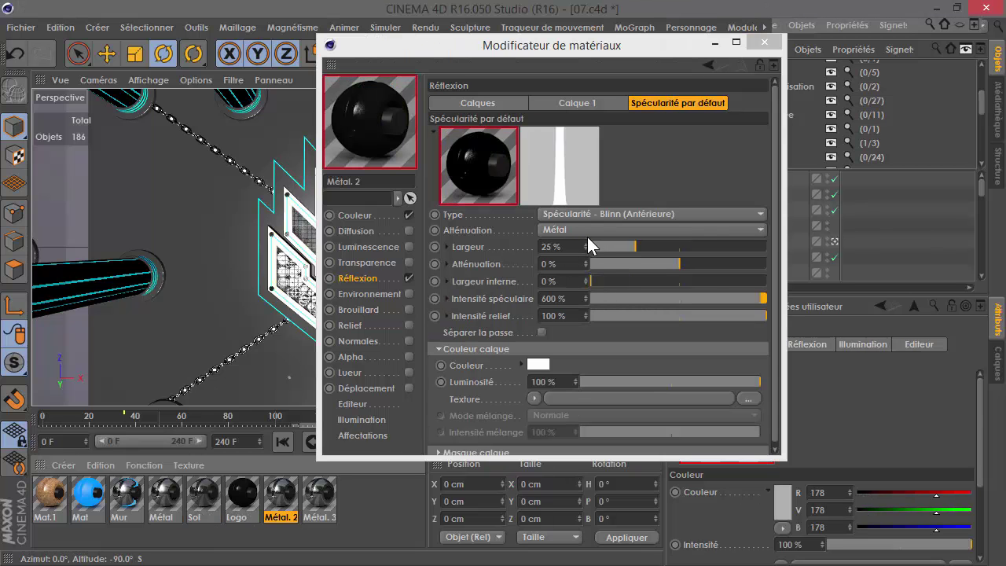
left_click(578, 104)
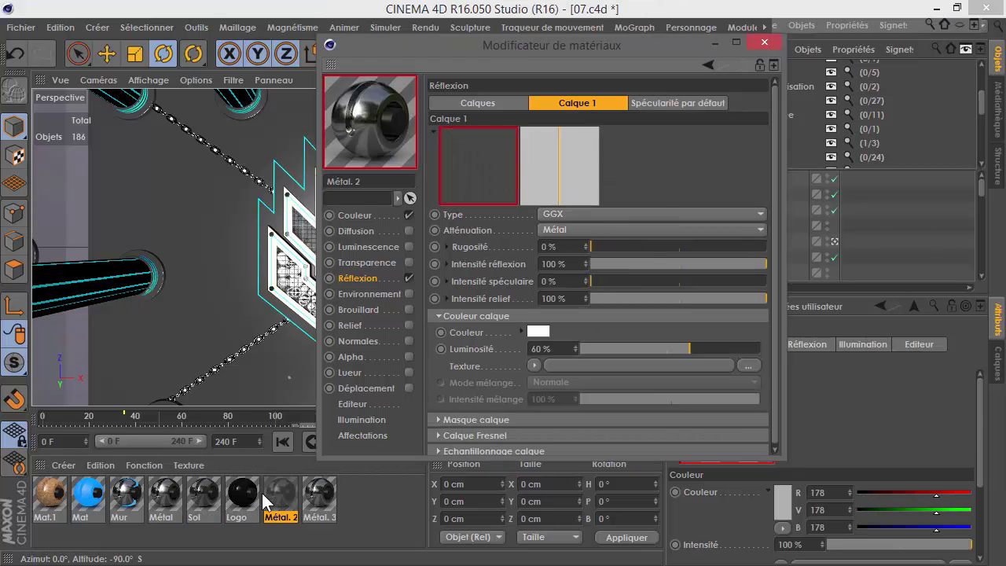
Examine the Calque 1 reflection and color settings of Métal. 3, and close the material editor
left_click(319, 497)
left_click(578, 103)
left_click_drag(595, 250, 492, 249)
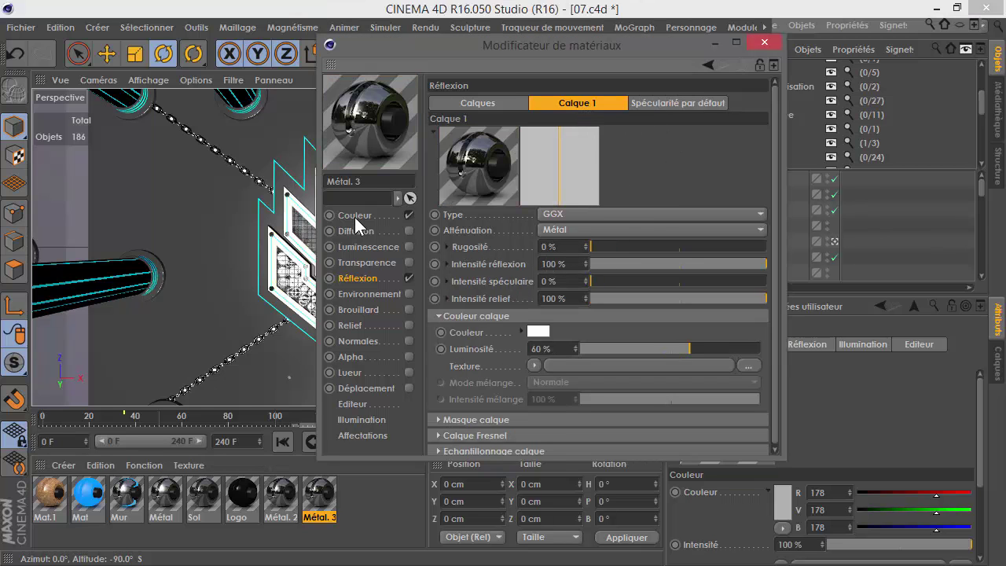
left_click(354, 215)
left_click(764, 41)
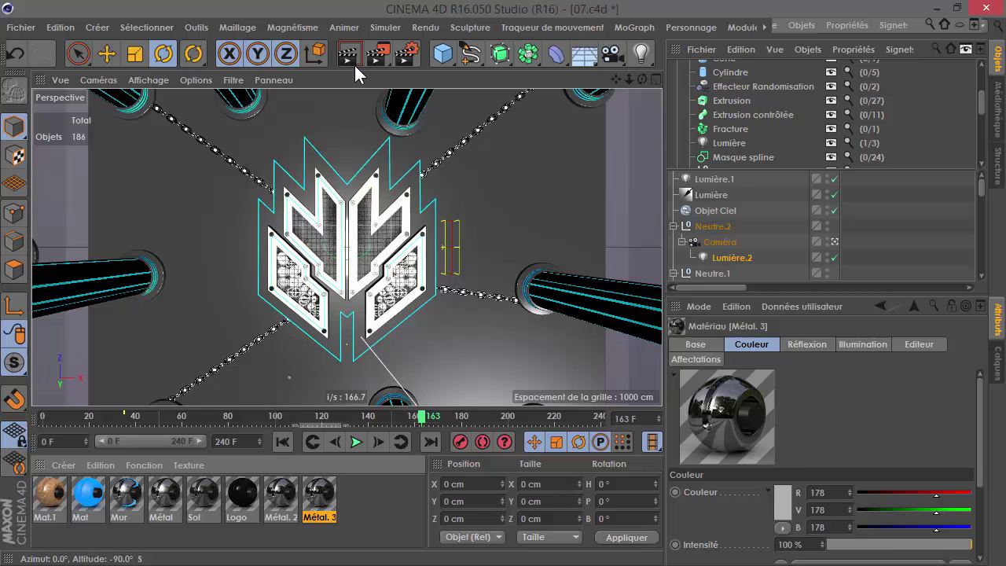
Delete the Objet Ciel sky from the scene and check the general settings of the Lumière and Lumière.1 lights
left_click(410, 55)
left_click(779, 83)
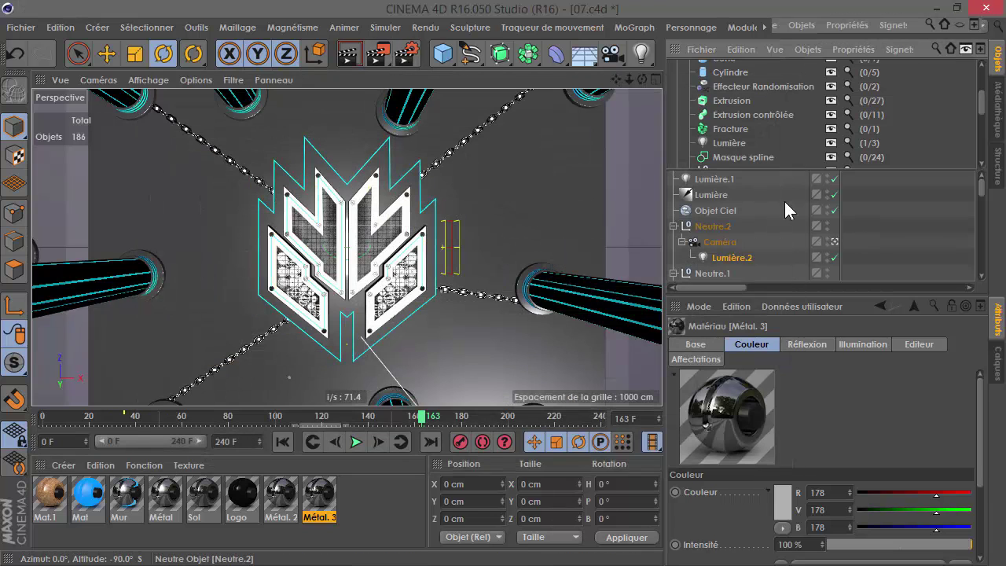
left_click(711, 210)
left_click(740, 49)
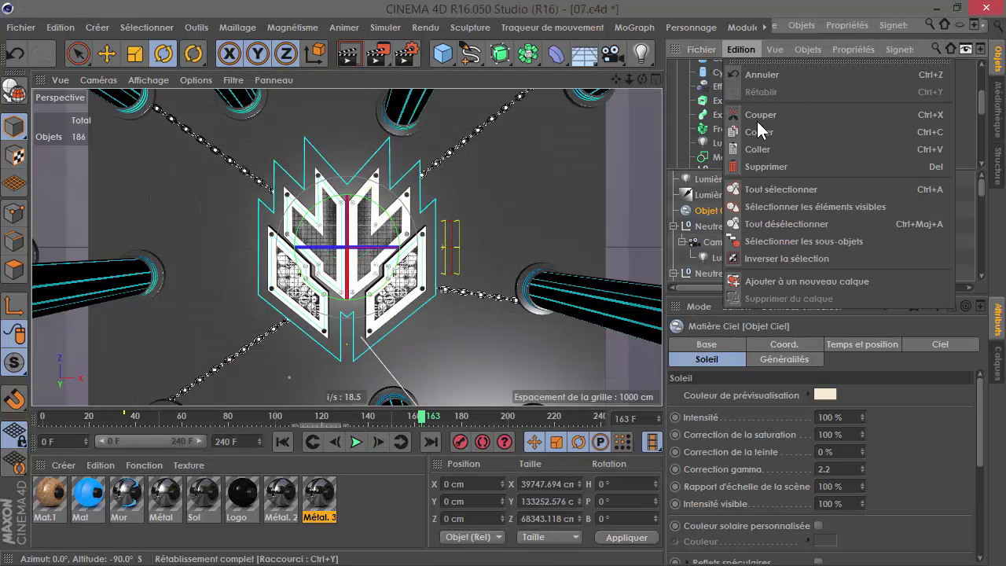
left_click(780, 162)
left_click(966, 50)
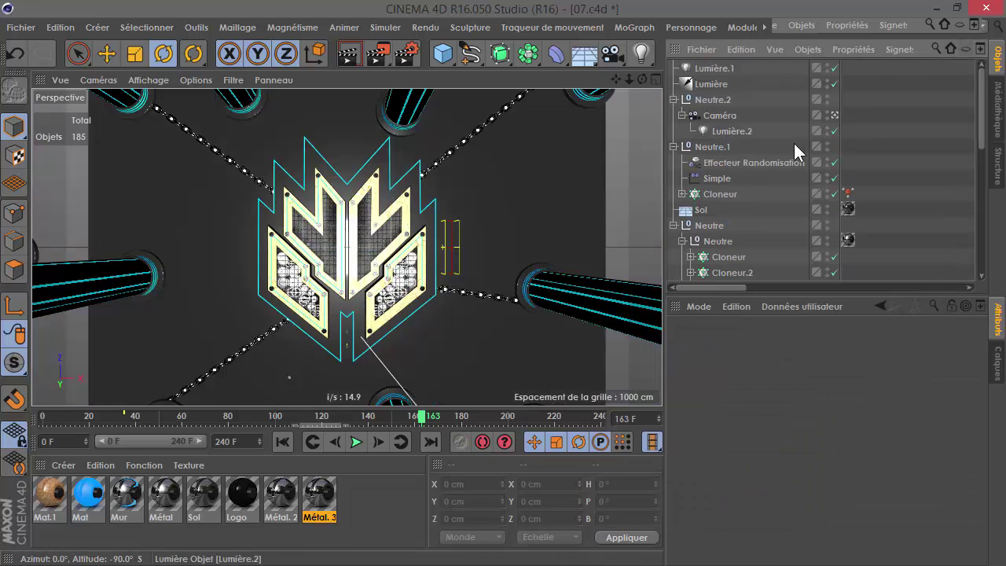
left_click(717, 132)
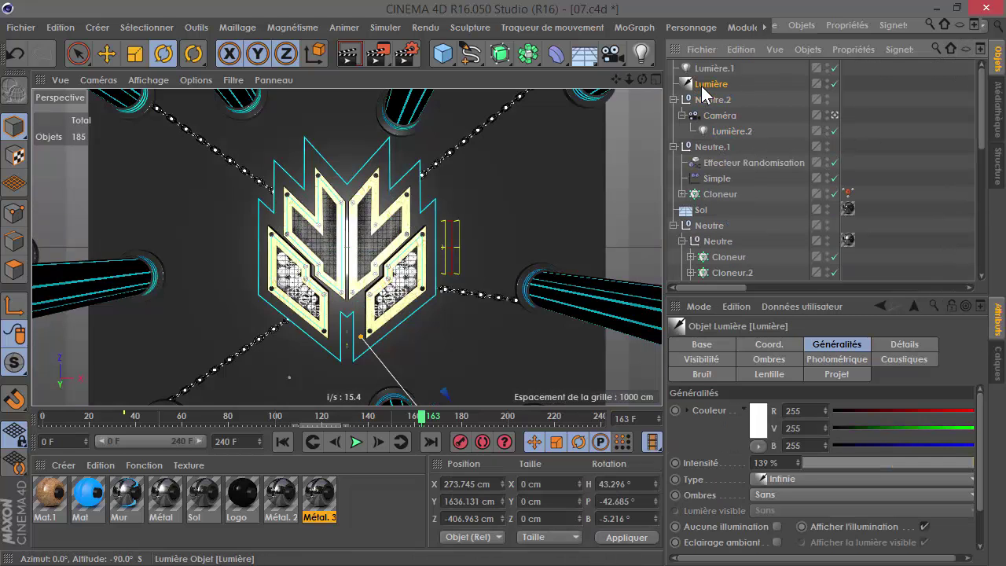
left_click(711, 68)
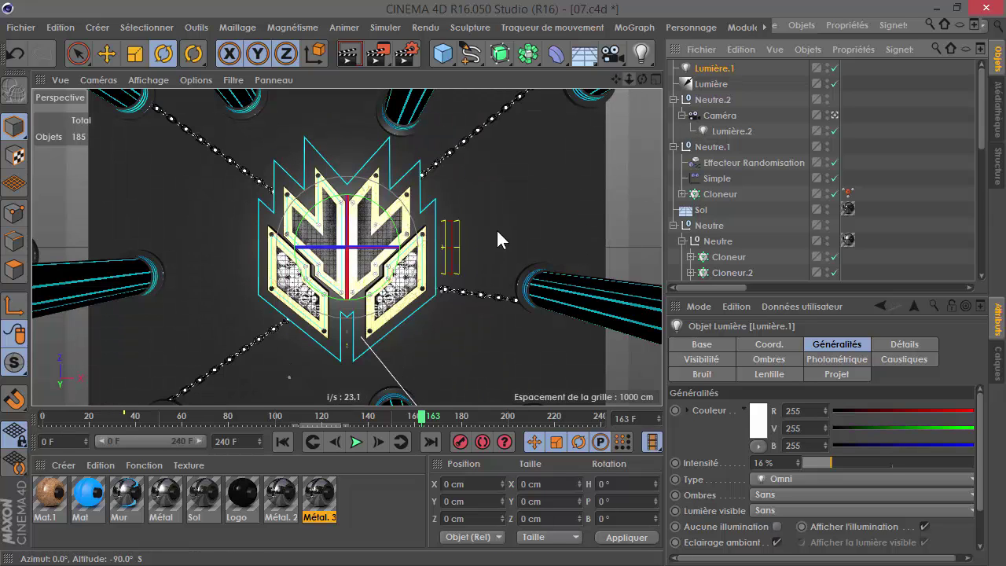
Disable the ambient occlusion effect in the render settings and set the physical renderer's sampling quality to Faible
left_click(407, 53)
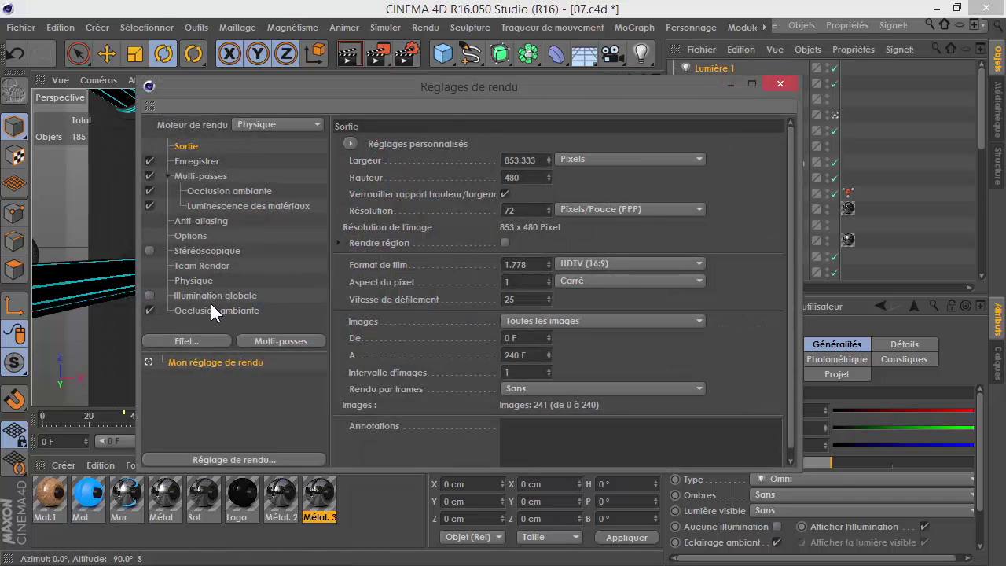
left_click(199, 310)
left_click(149, 310)
left_click(244, 281)
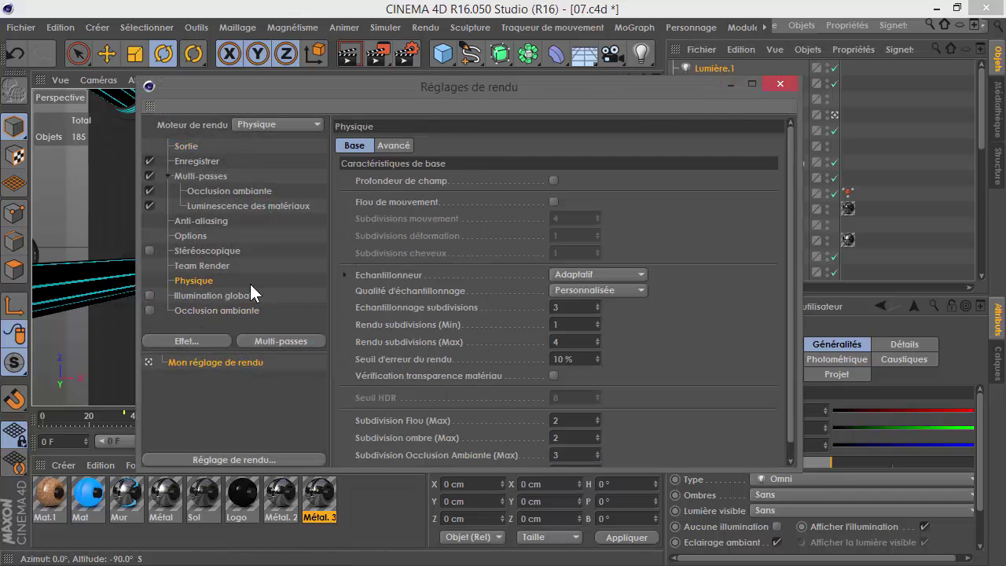
left_click(590, 290)
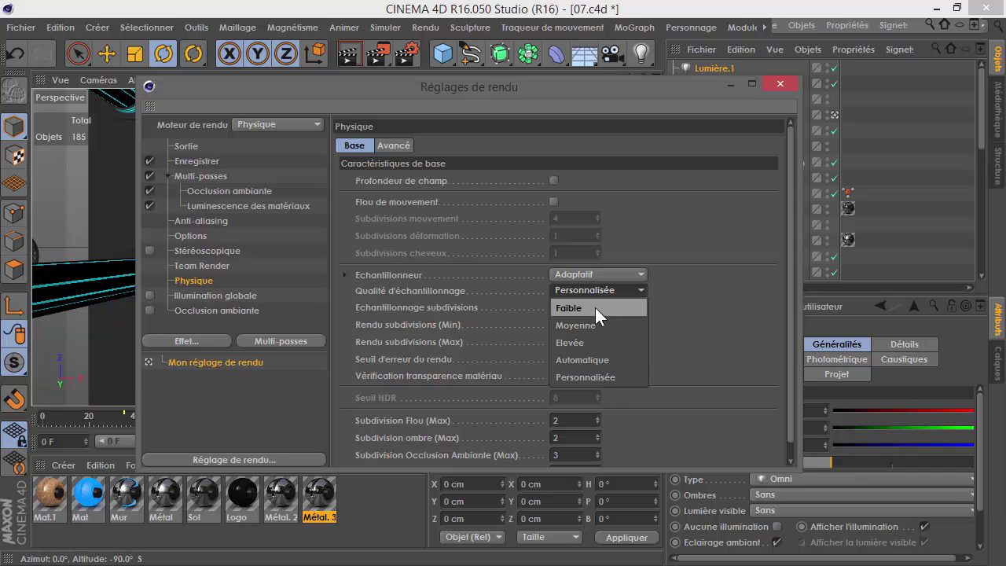
left_click(595, 308)
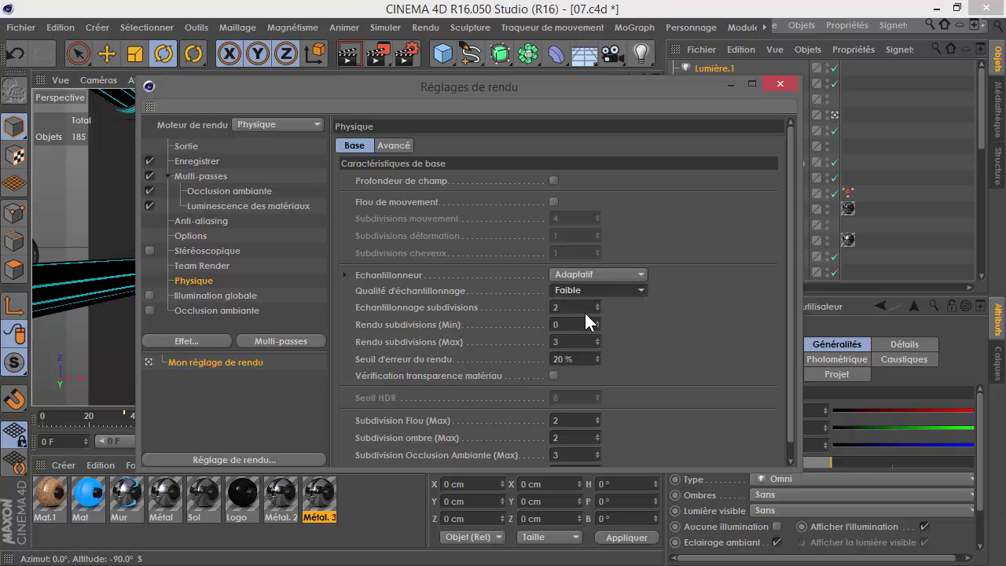
Review the output, saving, multi-pass and anti-aliasing render settings, and close them
left_click(184, 146)
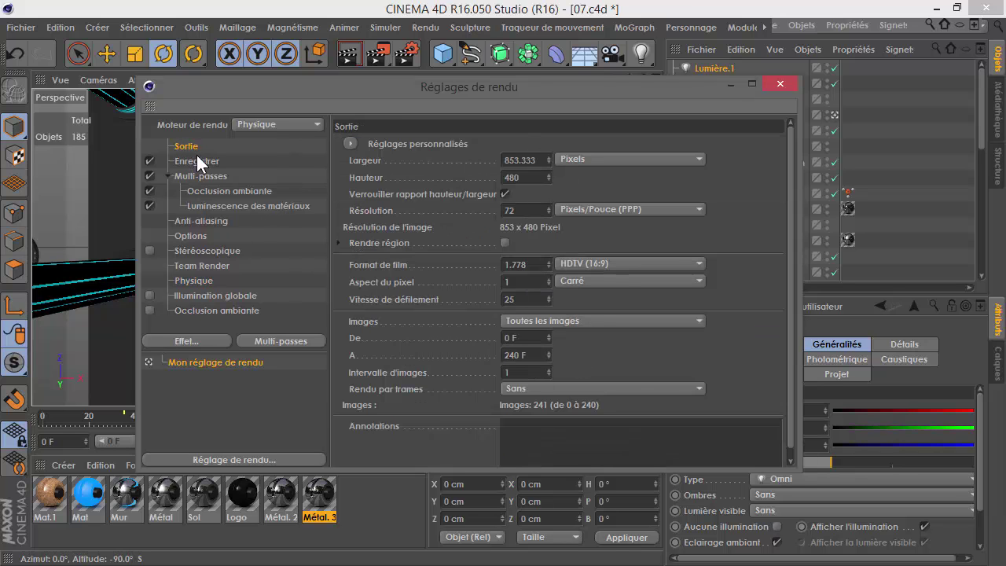
left_click(516, 176)
left_click(200, 161)
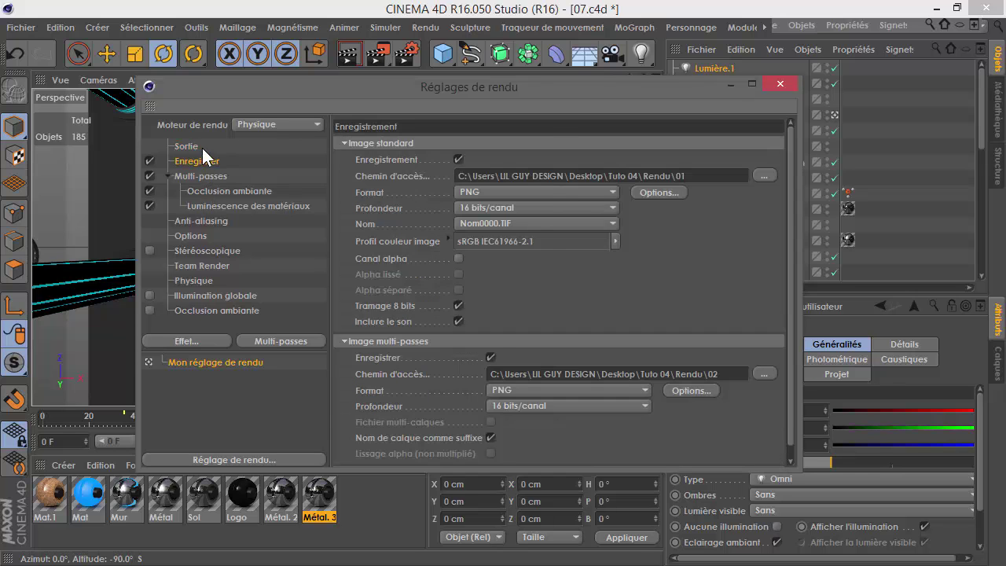
left_click(201, 147)
left_click(192, 160)
left_click(207, 176)
left_click(166, 177)
left_click(216, 193)
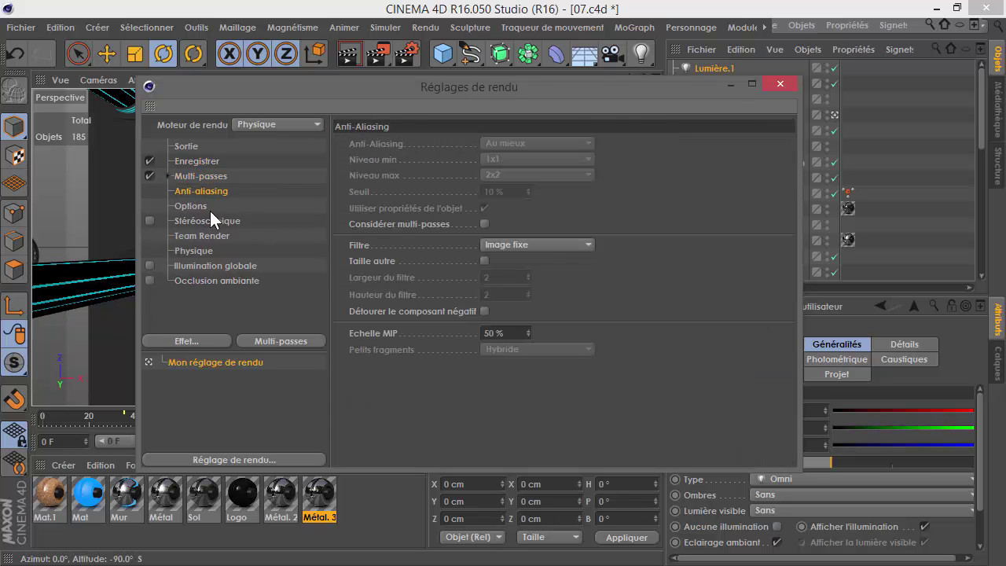
left_click(779, 84)
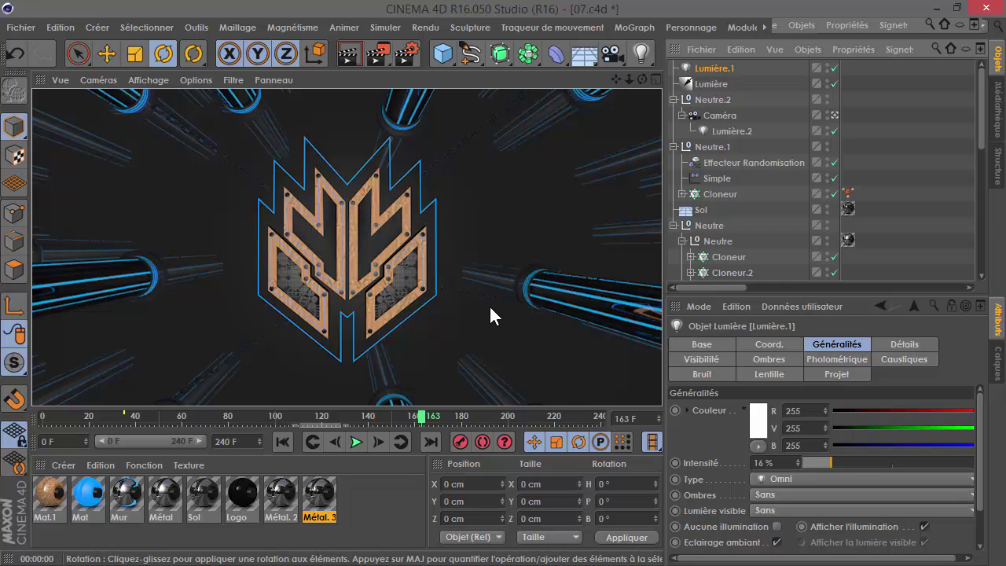
Add a Ciel sky object to the scene and search the presets in a separate media library window for "hdri"
left_click(584, 53)
left_click(714, 104)
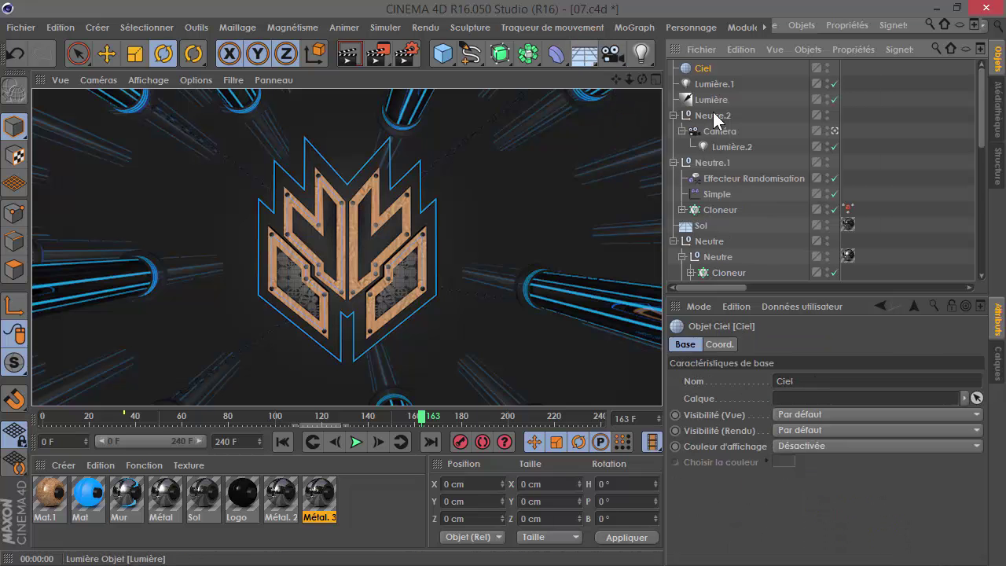
left_click(998, 106)
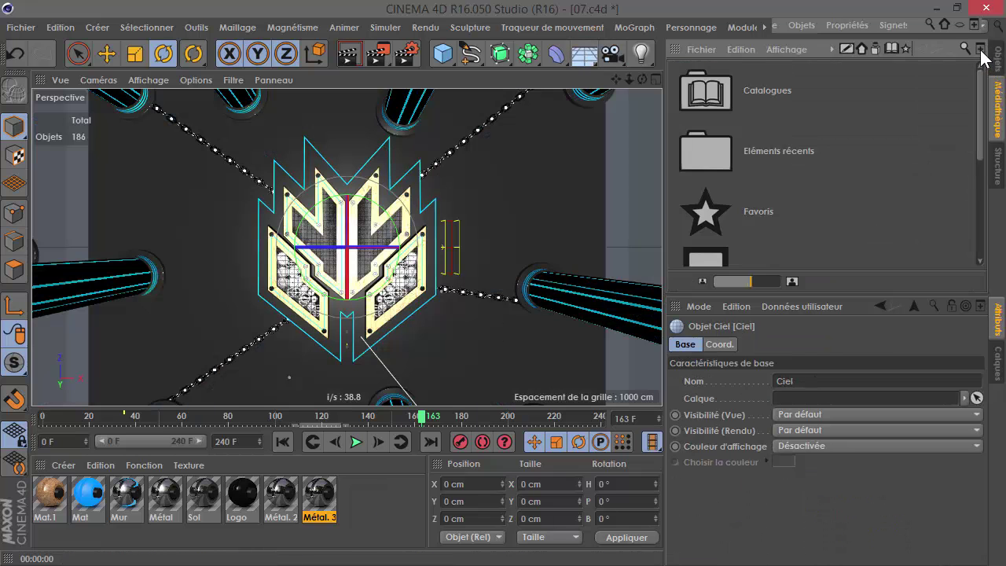
left_click(981, 49)
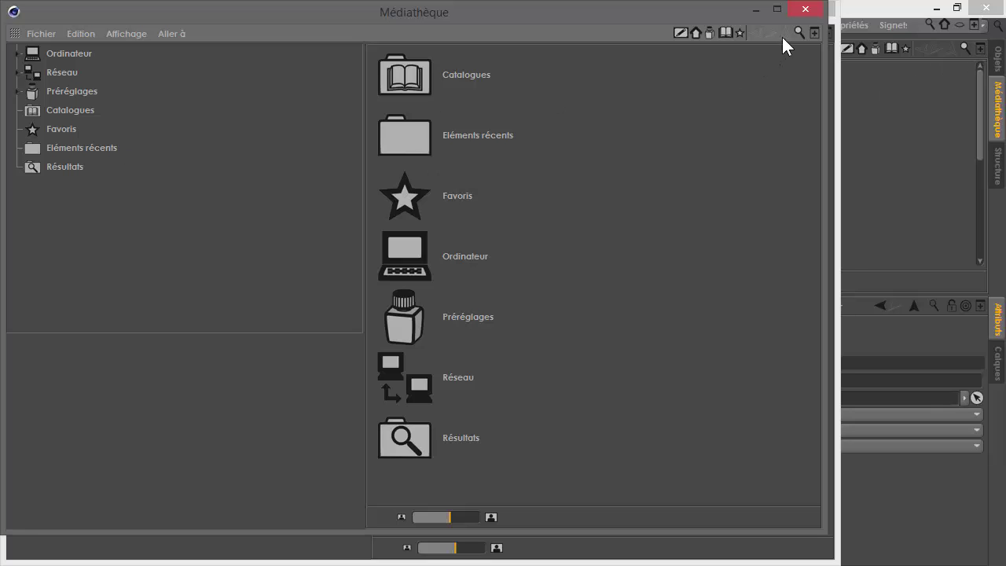
left_click(799, 33)
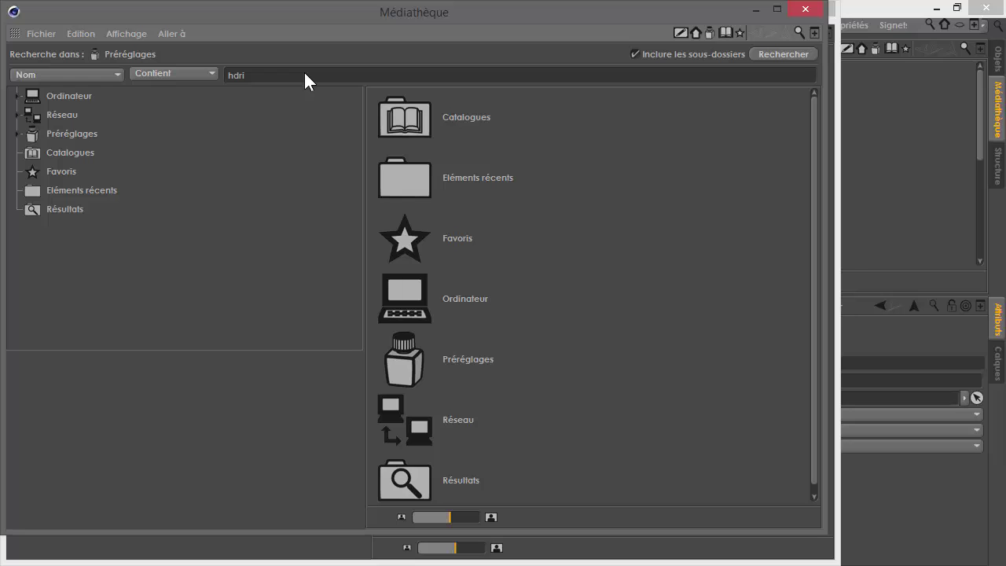
key("Return")
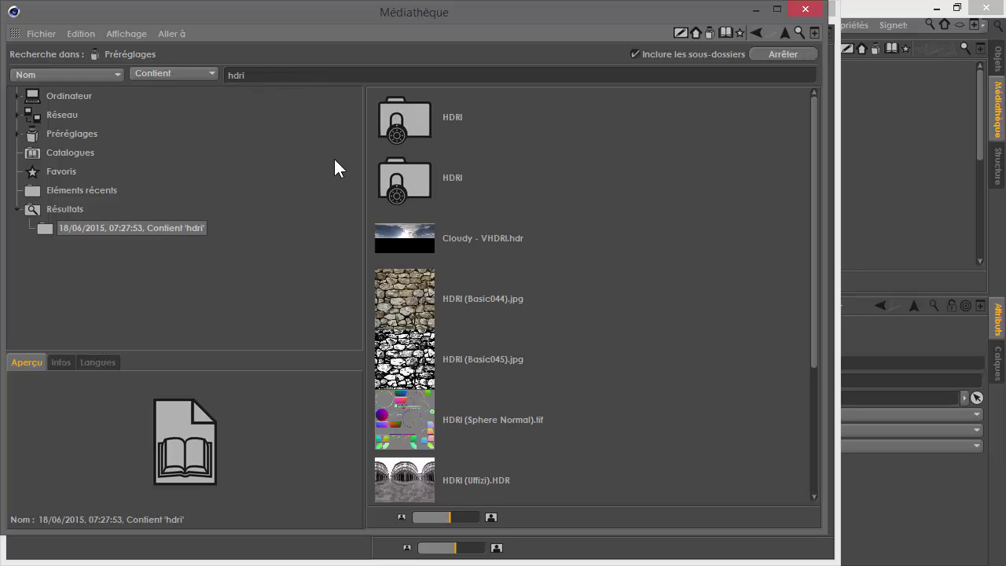
Enlarge the search result thumbnails to the maximum, display them as icons, and narrow the folder tree
scroll(612, 330, "down", 3)
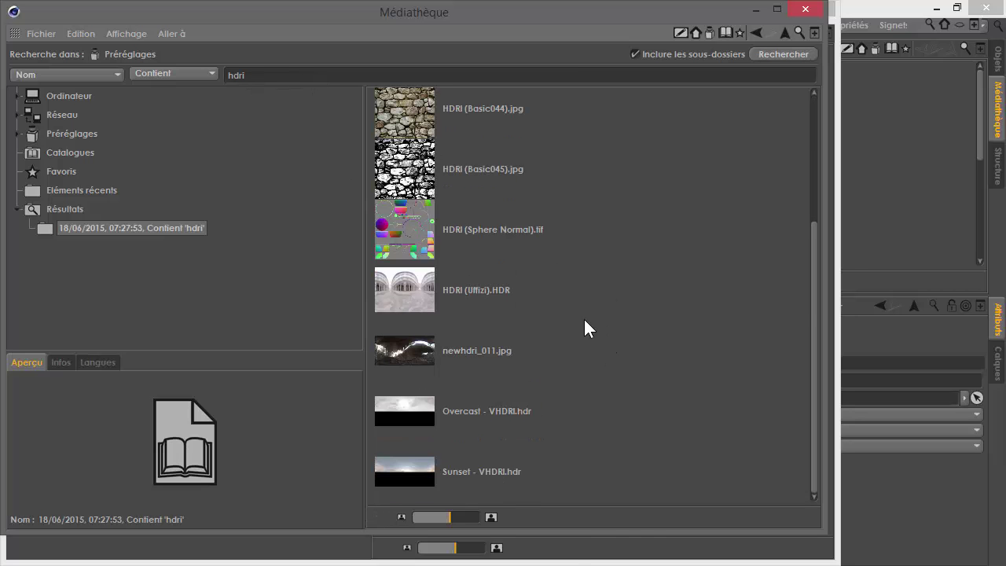
right_click(583, 318)
left_click(470, 519)
left_click_drag(470, 519, 503, 515)
scroll(669, 318, "down", 5)
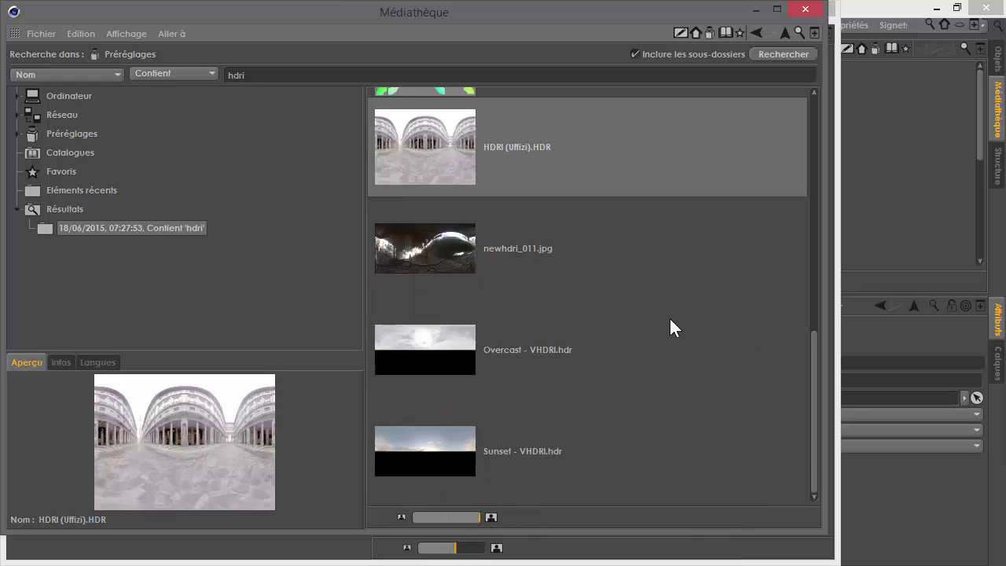
scroll(669, 323, "down", 5)
left_click(644, 285)
right_click(706, 433)
mouse_move(833, 480)
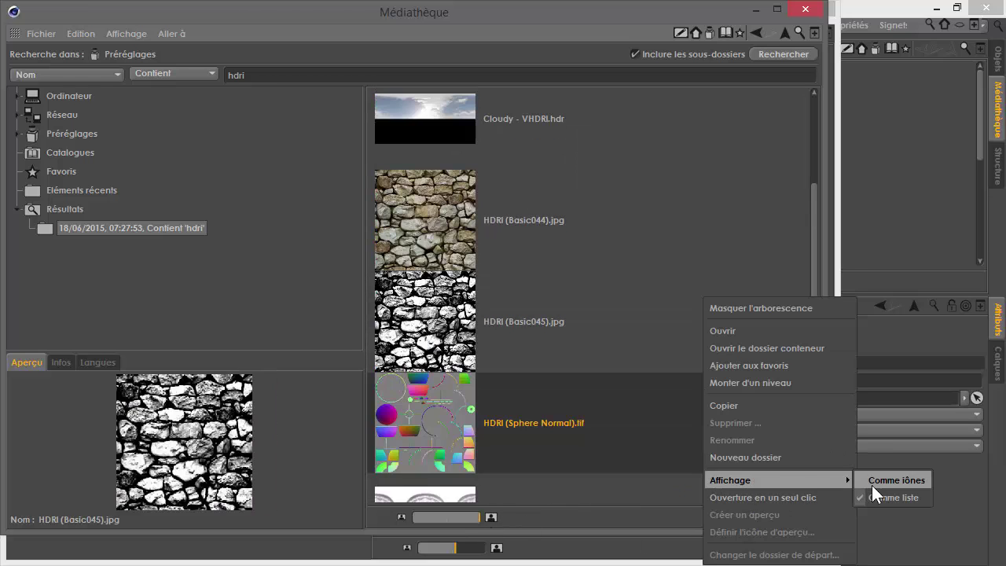
left_click(884, 481)
left_click_drag(345, 295, 61, 298)
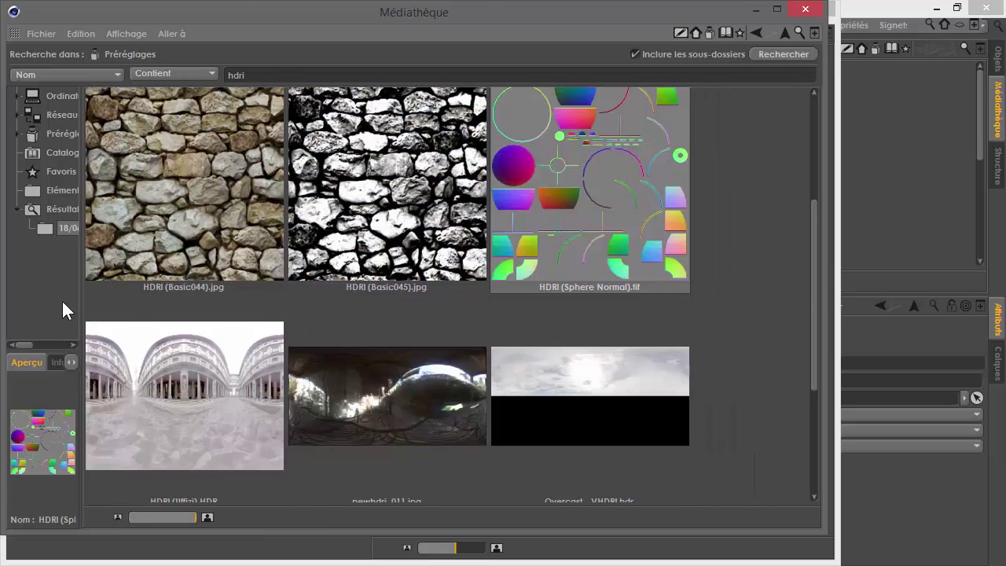
Browse the first HDRI folder in the search results and preview HDR021.hdr in the picture viewer
scroll(377, 343, "down", 3)
scroll(397, 334, "up", 5)
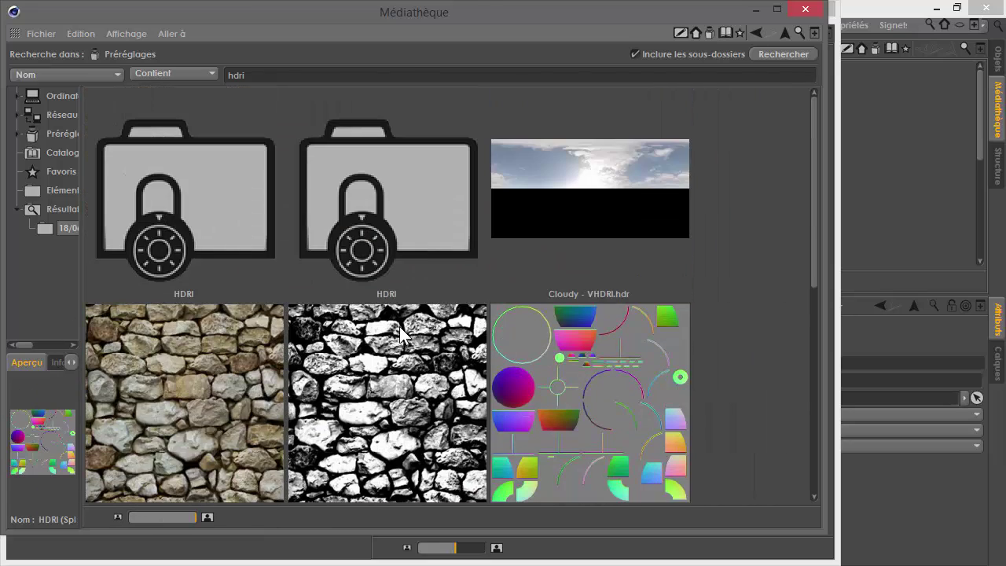
scroll(560, 336, "down", 5)
scroll(393, 228, "up", 5)
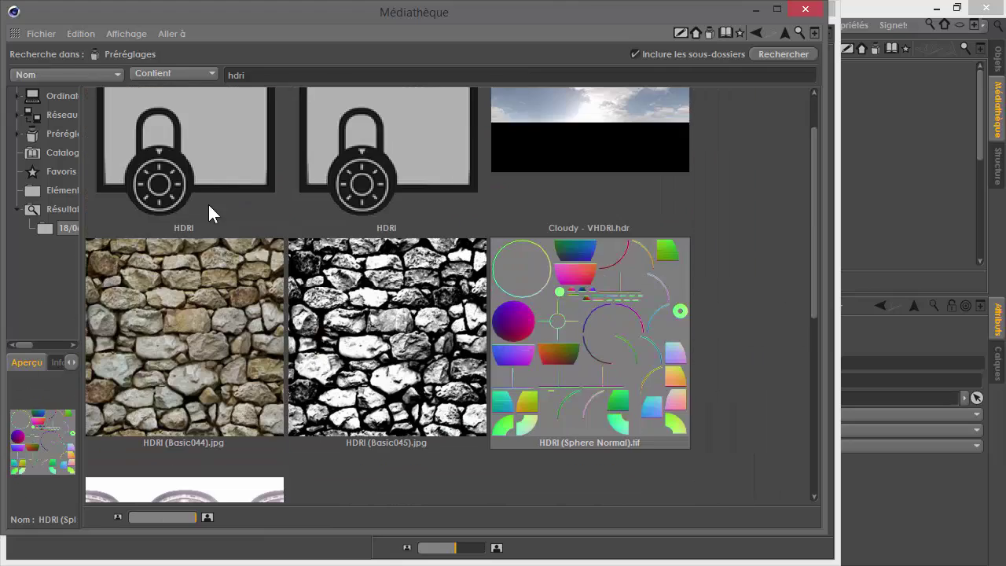
double_click(199, 169)
left_click_drag(812, 135, 822, 381)
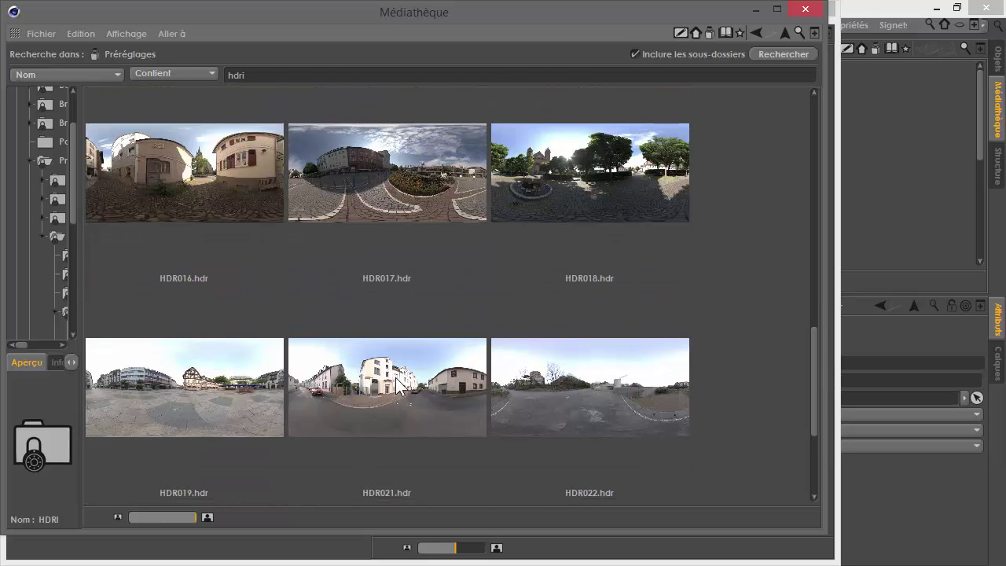
double_click(391, 378)
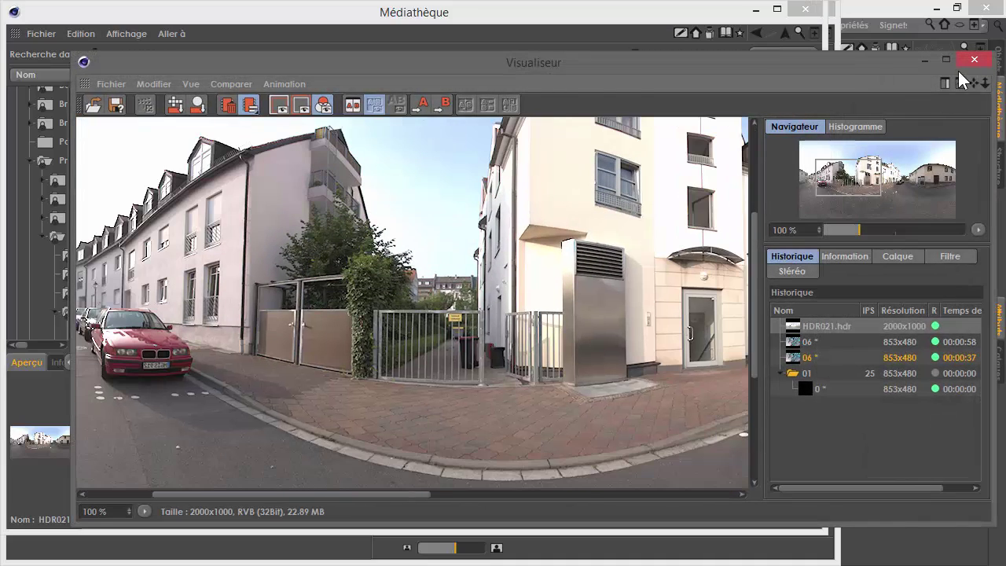
left_click(974, 59)
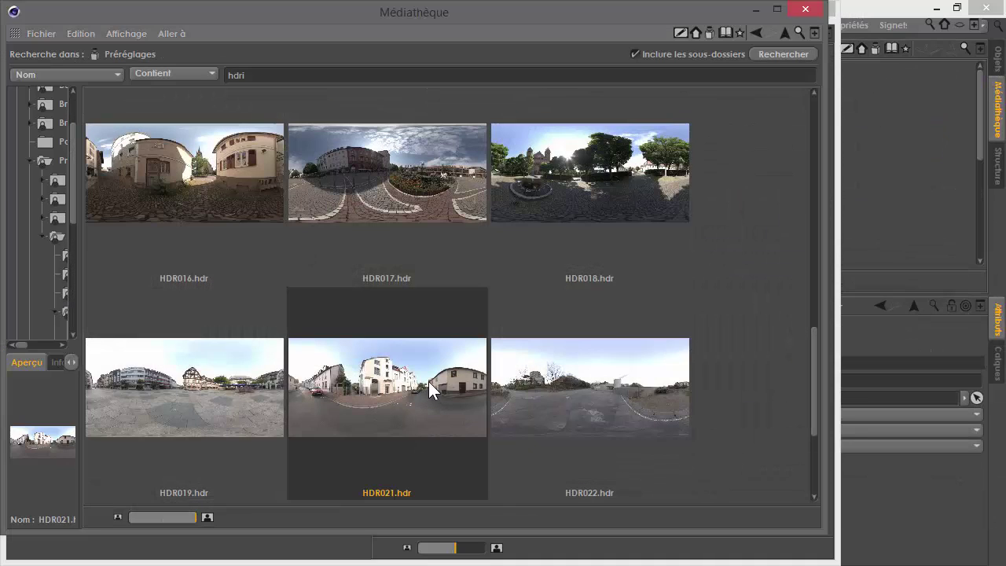
Place the media library window beside the material list and create a new material
double_click(426, 381)
left_click(587, 355)
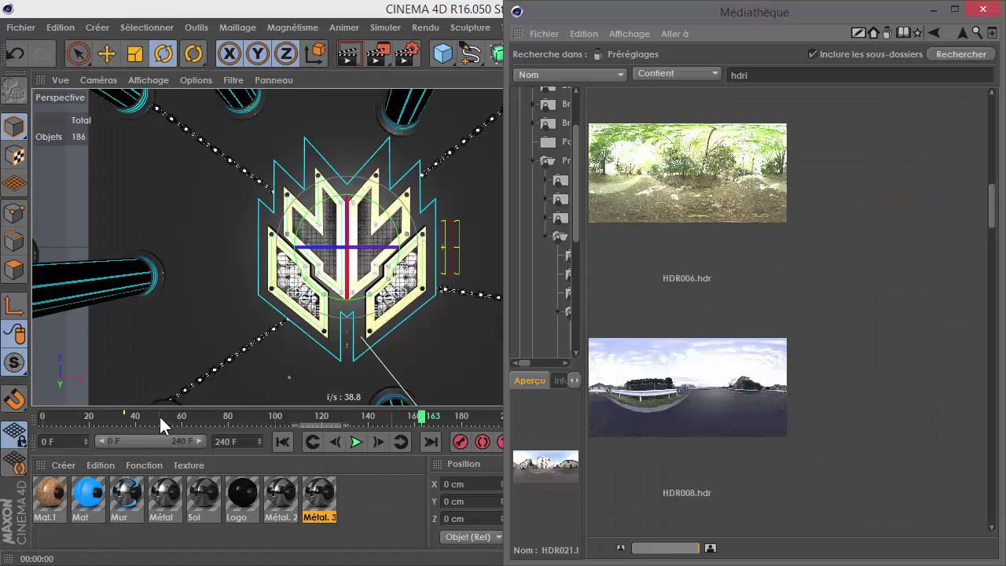
double_click(382, 501)
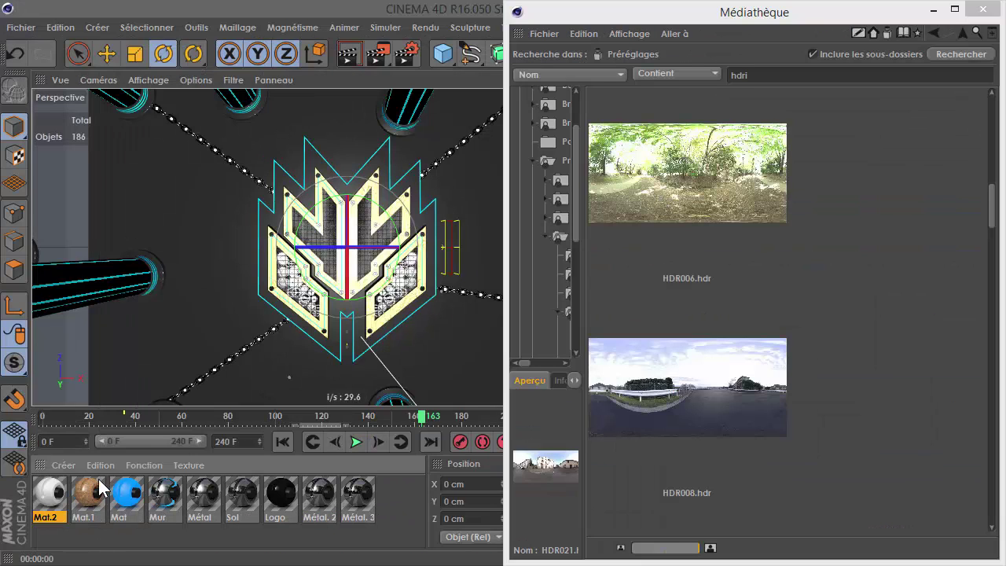
Open the new material's settings and leave only its Luminescence channel enabled
double_click(51, 483)
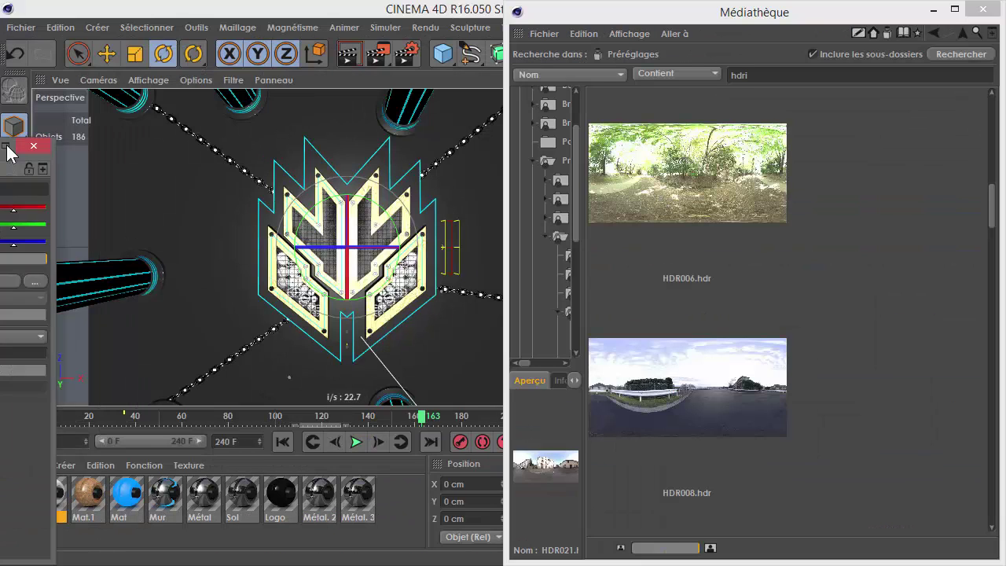
left_click(162, 279)
left_click(163, 246)
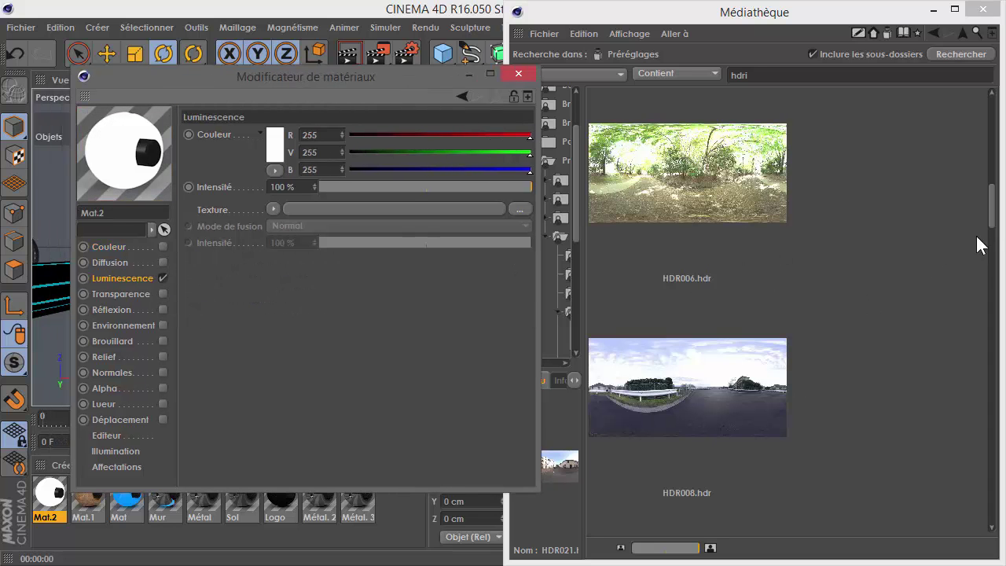
Load HDR021.hdr as the material's luminescence texture, and close the material editor and the media library window
left_click_drag(994, 203, 988, 447)
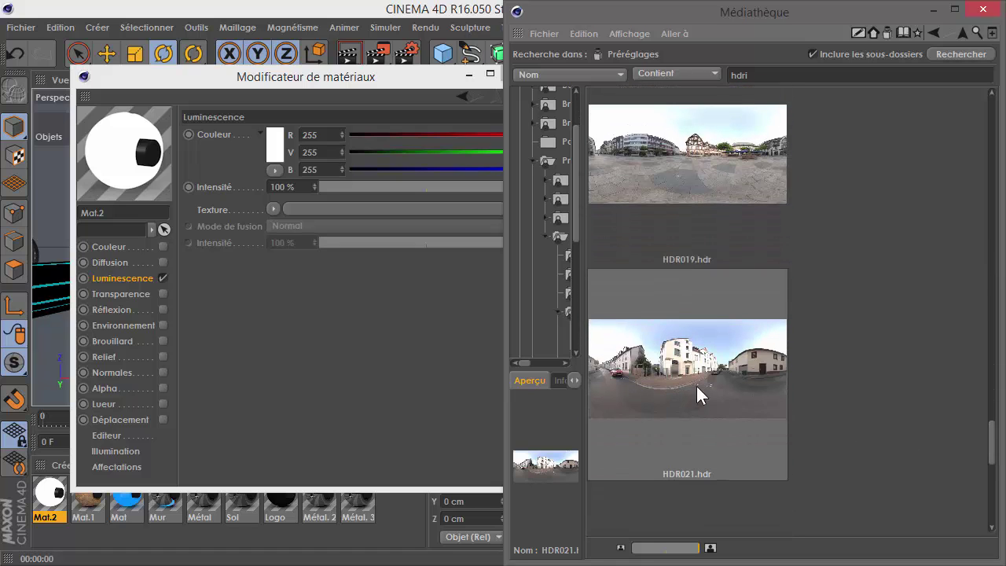
left_click_drag(697, 385, 315, 210)
left_click_drag(425, 78, 351, 89)
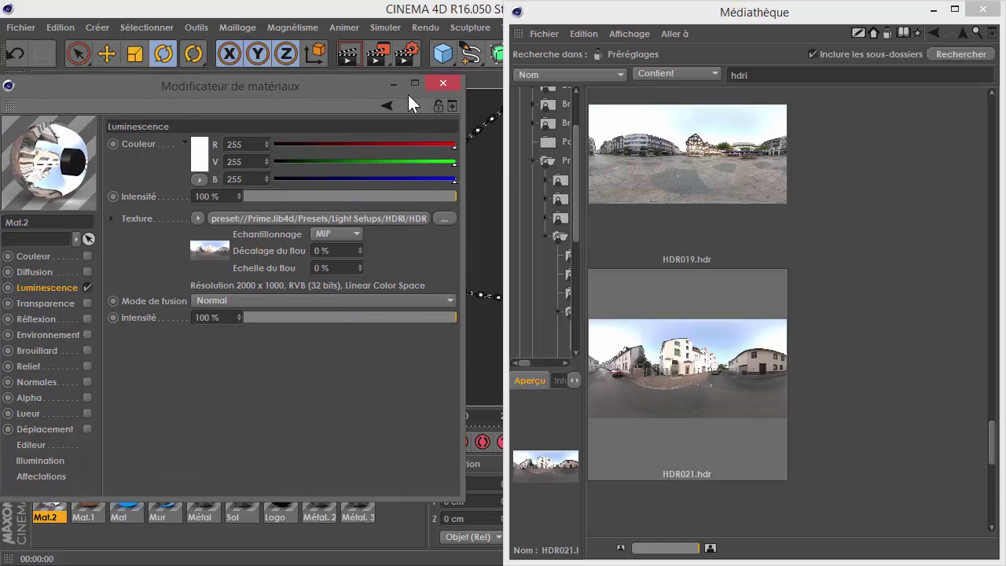
left_click(443, 83)
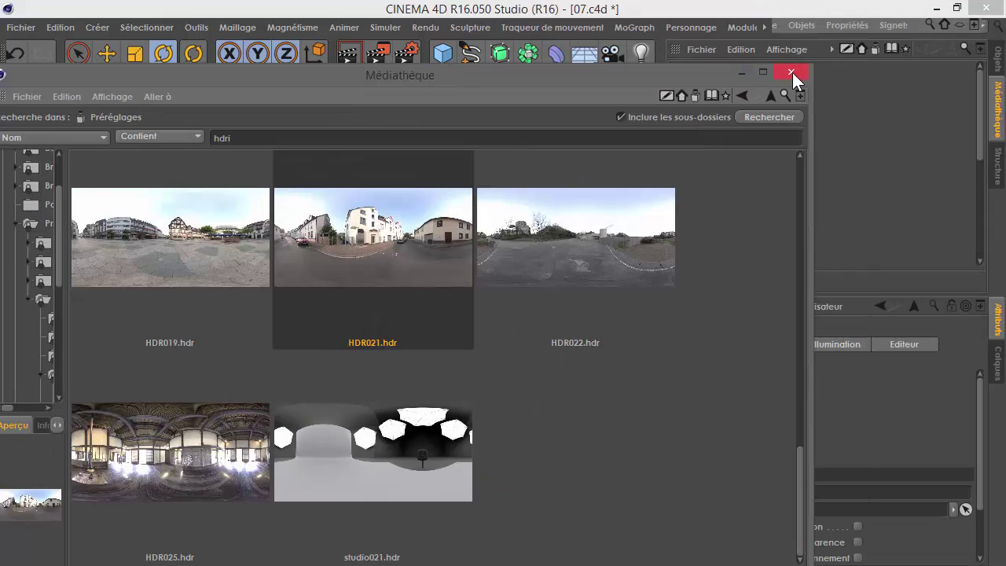
left_click(788, 72)
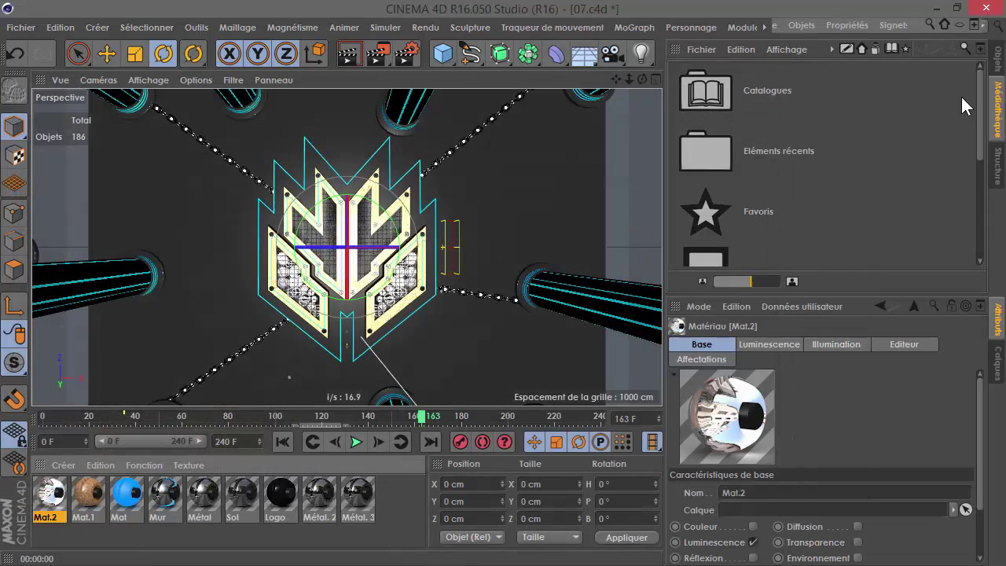
Apply the HDRI material to the Ciel sky, add a Rendu tag to it and turn off its camera visibility
left_click(998, 63)
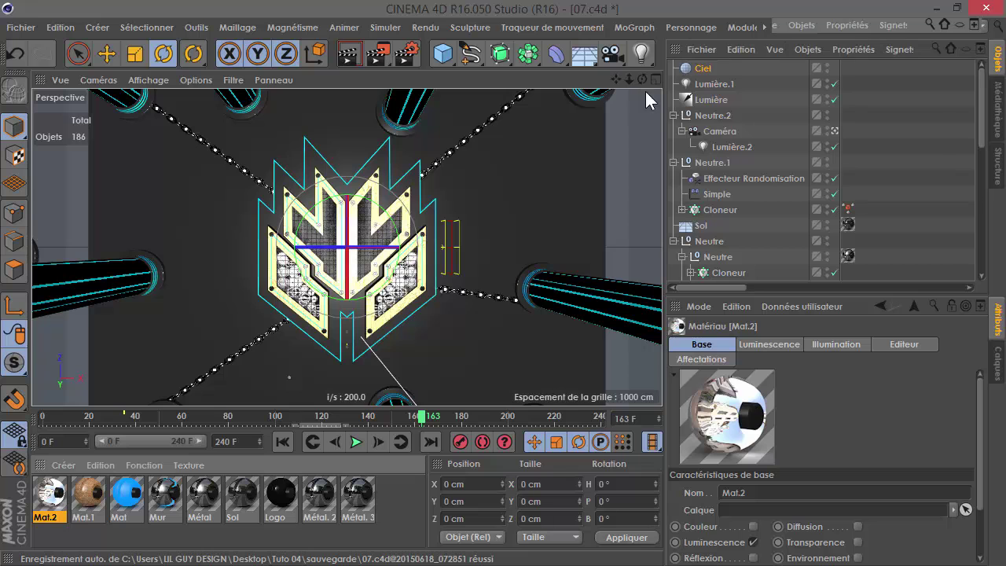
right_click(695, 70)
mouse_move(727, 22)
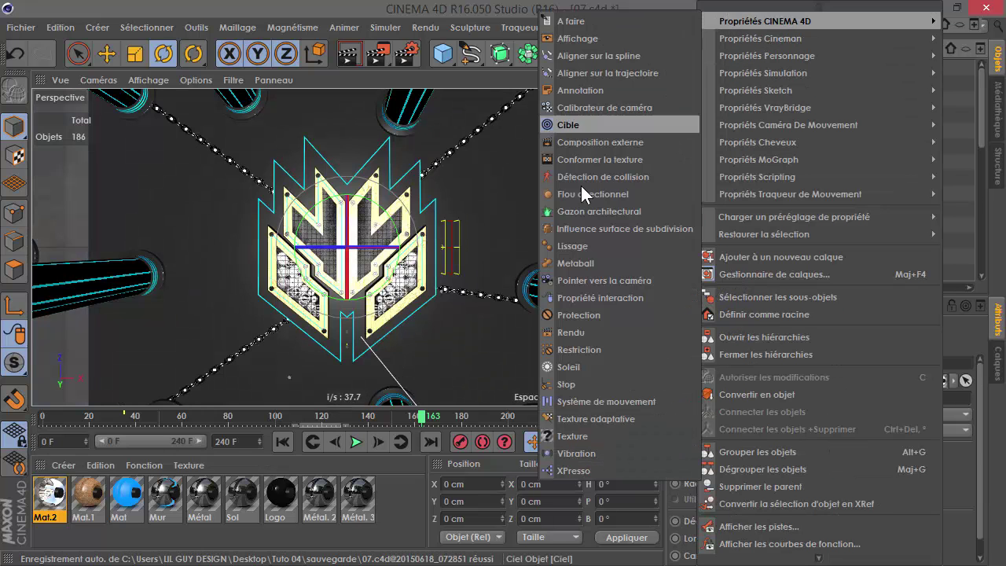
left_click(581, 331)
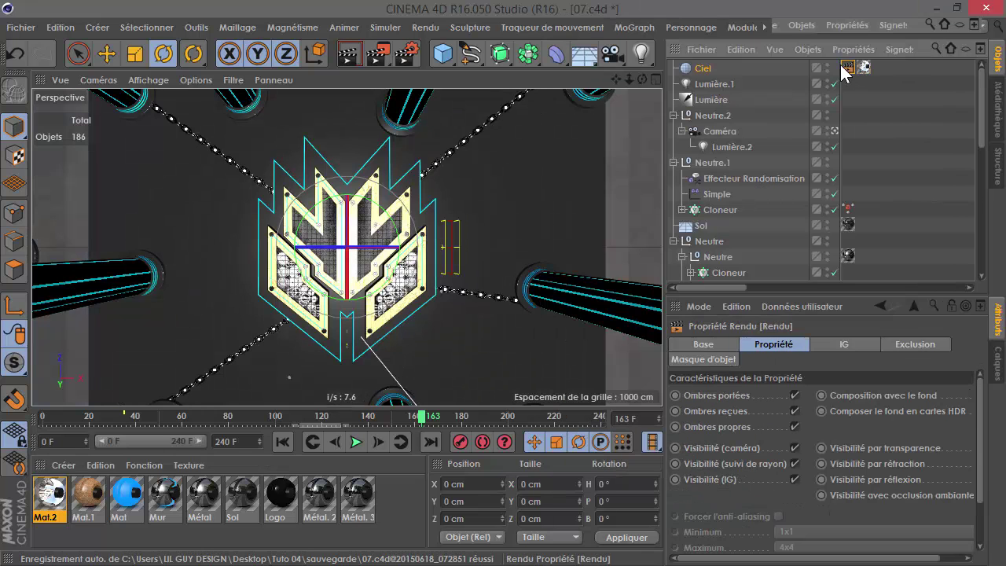
left_click(795, 445)
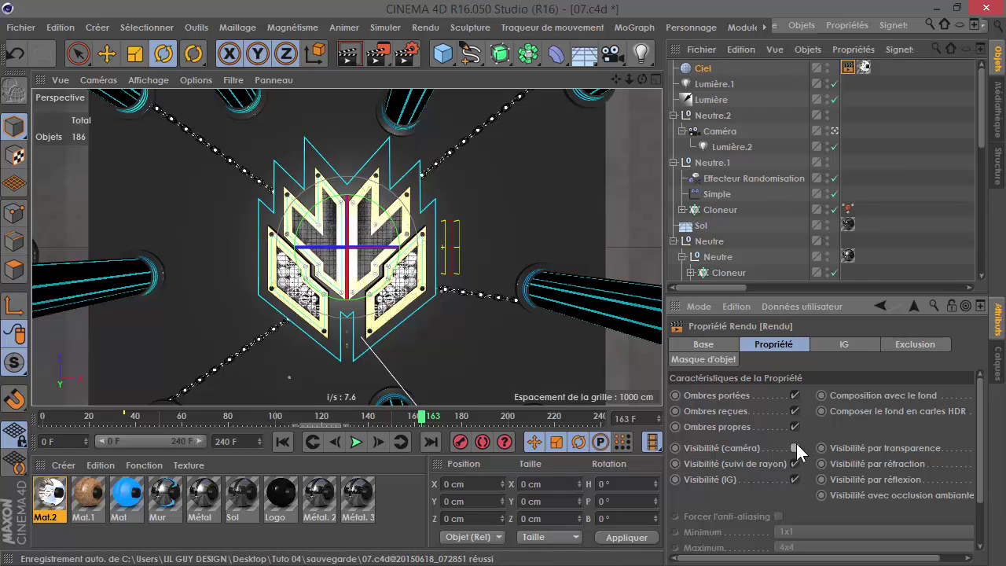
Render the view at frames 163, 116 and 70 to examine the HDRI reflections on the logo and pillars
left_click(340, 59)
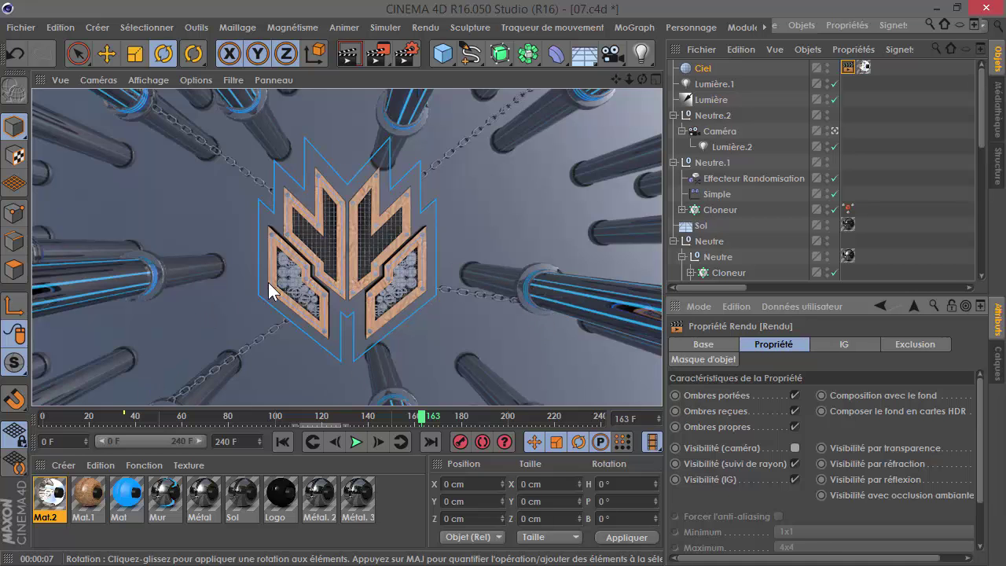
left_click_drag(283, 413, 312, 426)
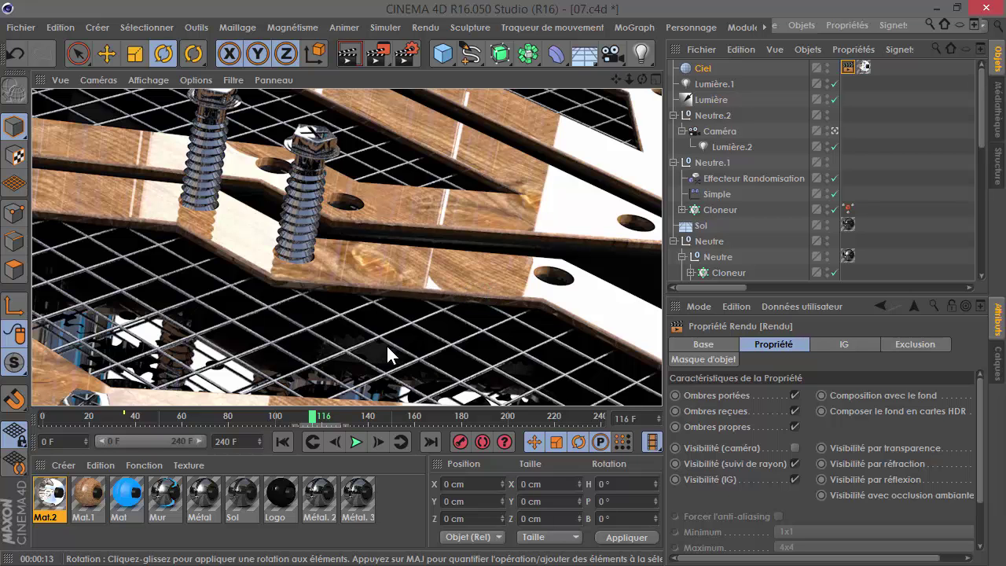
left_click_drag(276, 418, 206, 420)
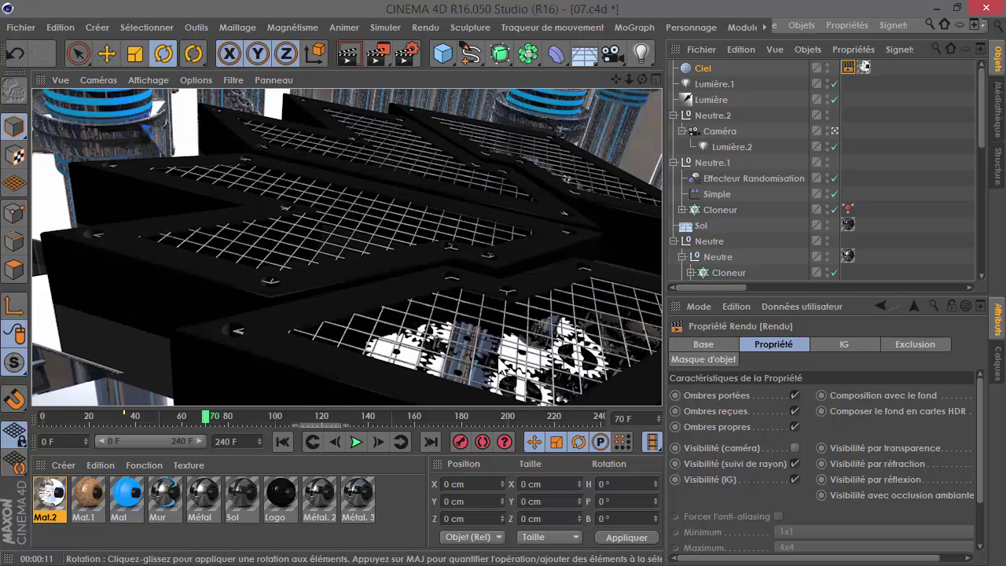
Set the Physique renderer's sampling quality to Moyenne in the render settings
left_click(376, 57)
left_click(226, 251)
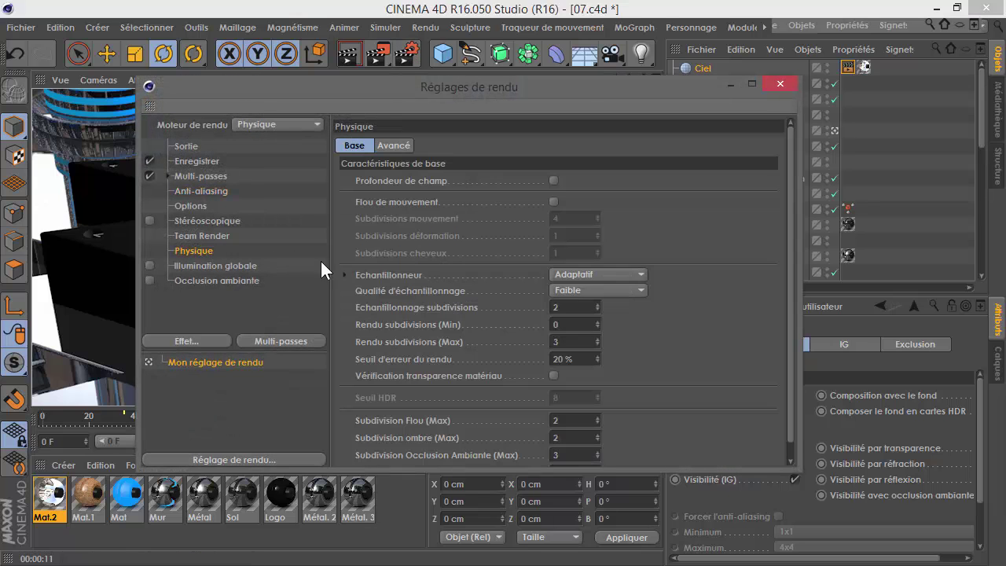
left_click(585, 290)
left_click(592, 326)
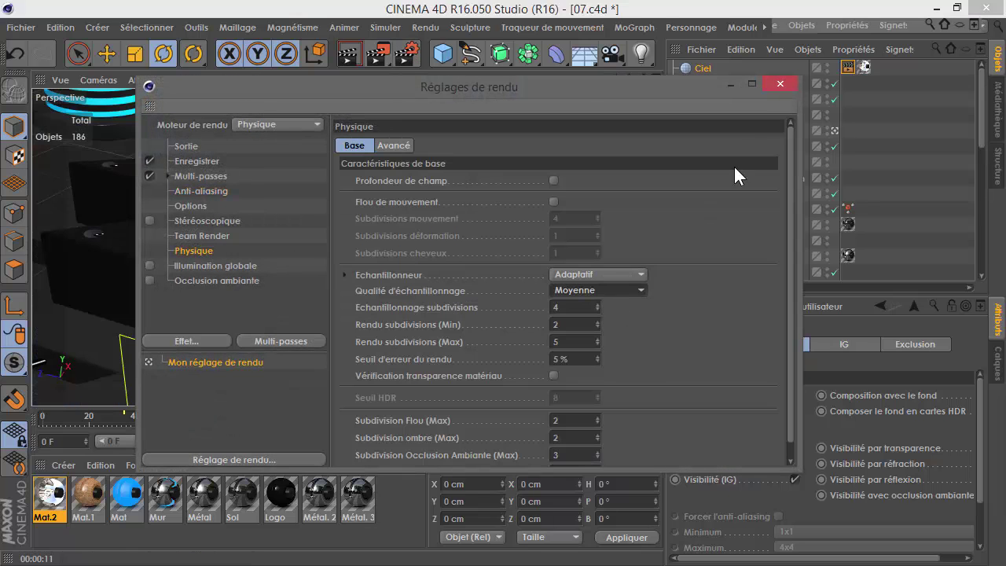
left_click(781, 83)
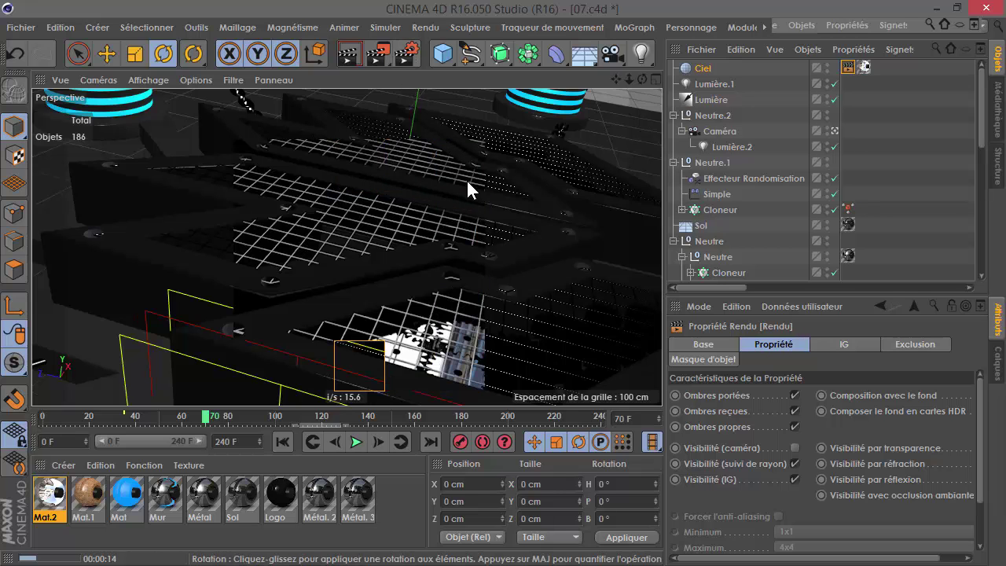
Go to frame 149 and render a region around the pillar and floor beside the logo
left_click_drag(190, 415, 390, 419)
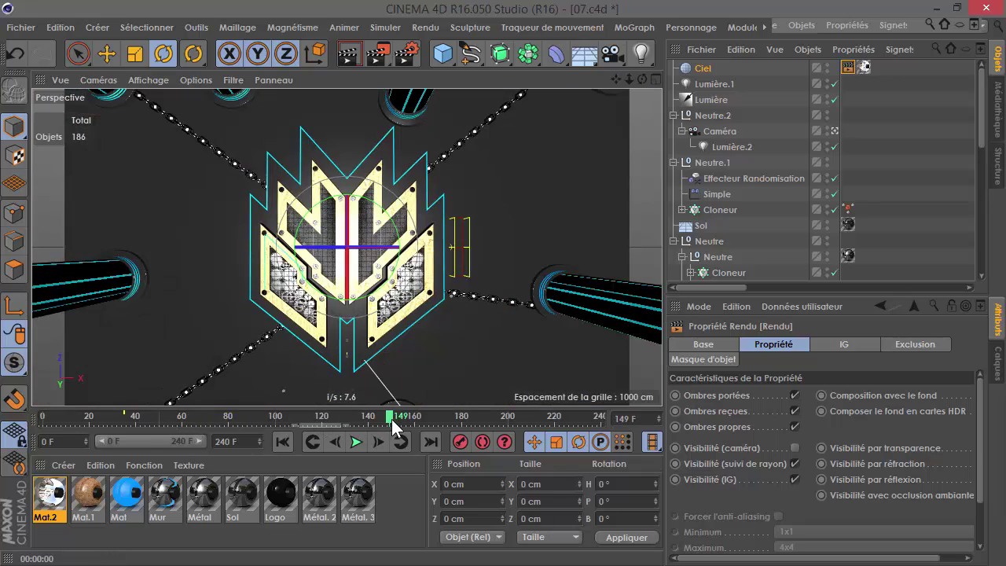
left_click(459, 372)
left_click_drag(376, 53, 425, 69)
left_click_drag(610, 362, 555, 313)
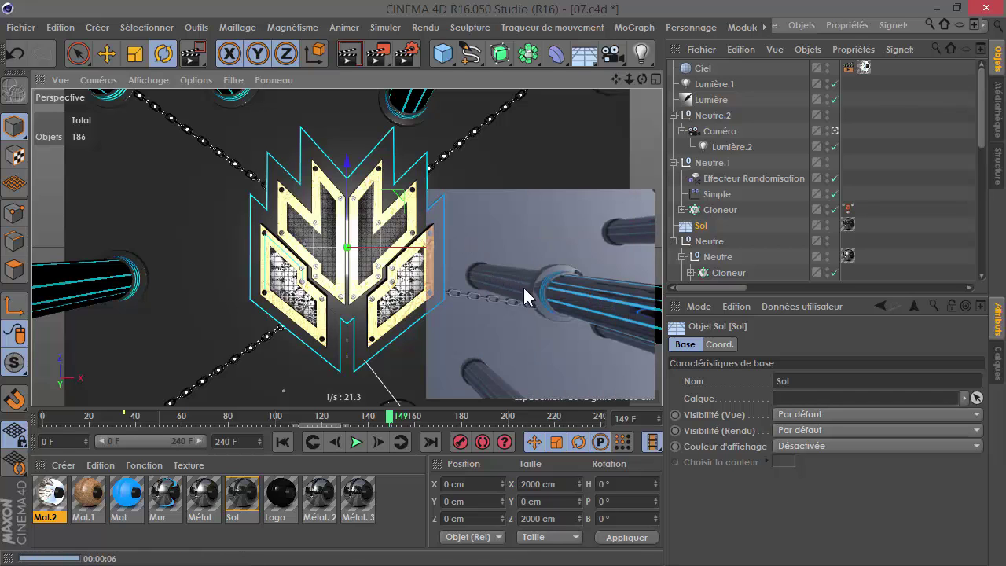
left_click(484, 233)
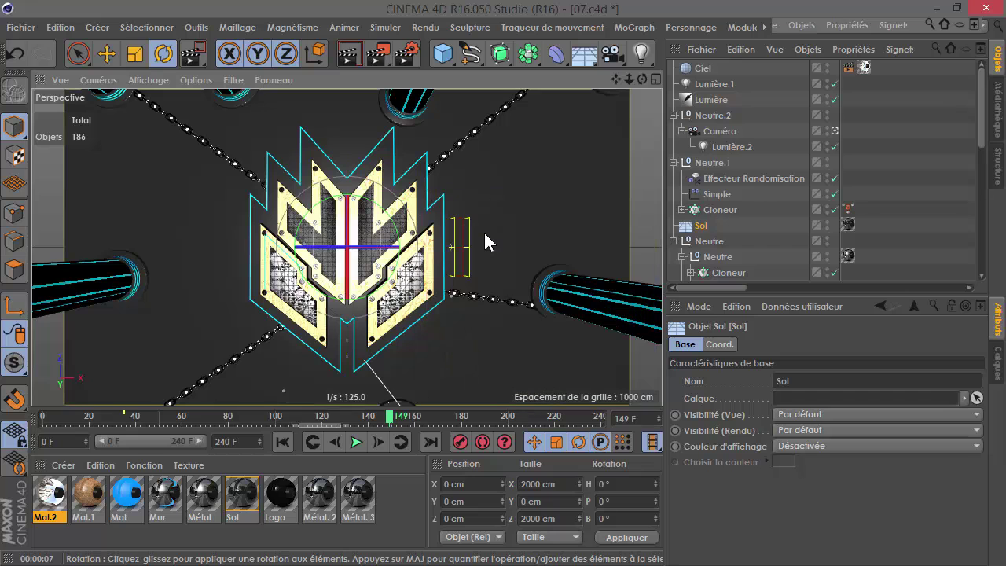
Create a new material and apply it to the Sol floor object
double_click(402, 493)
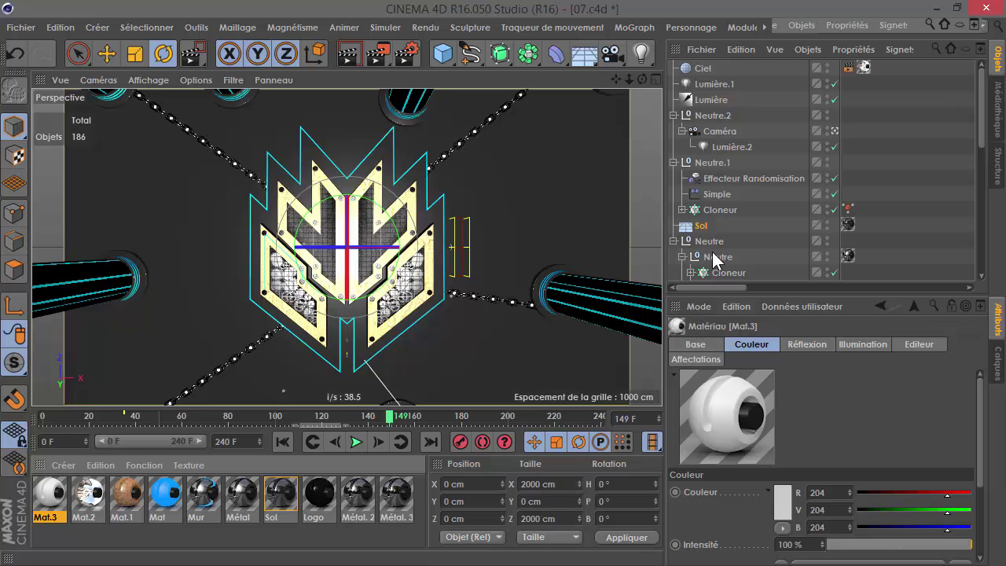
left_click(723, 227)
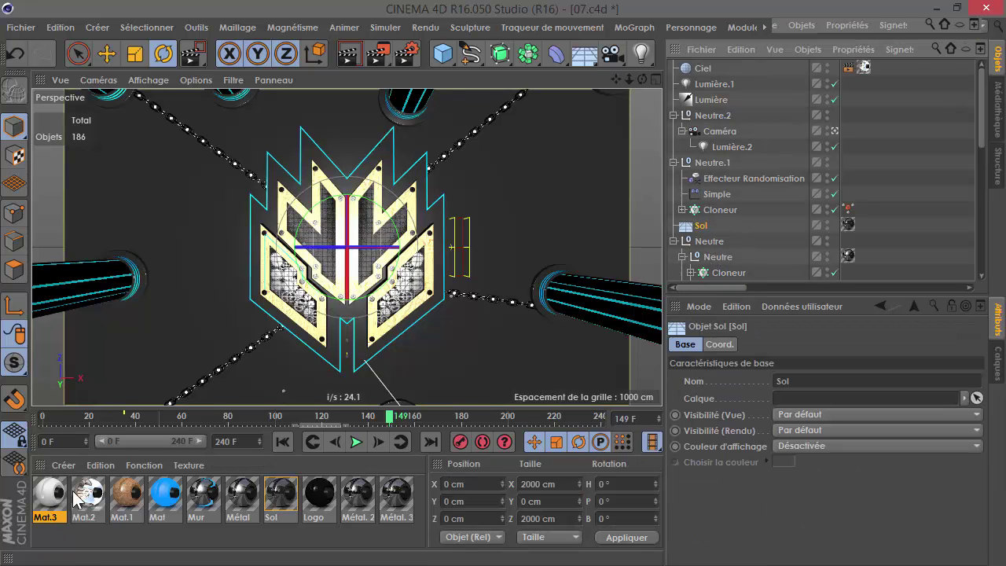
right_click(47, 493)
left_click(189, 325)
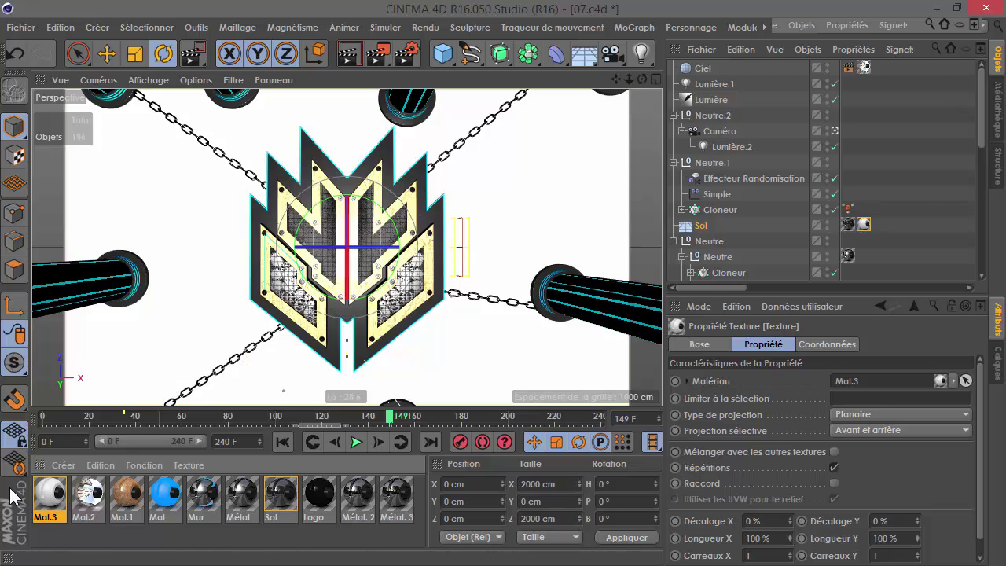
Set the new floor material's colour to near-black, RGB 11, 11, 11, and close the material editor
left_click(53, 495)
double_click(49, 494)
left_click(444, 234)
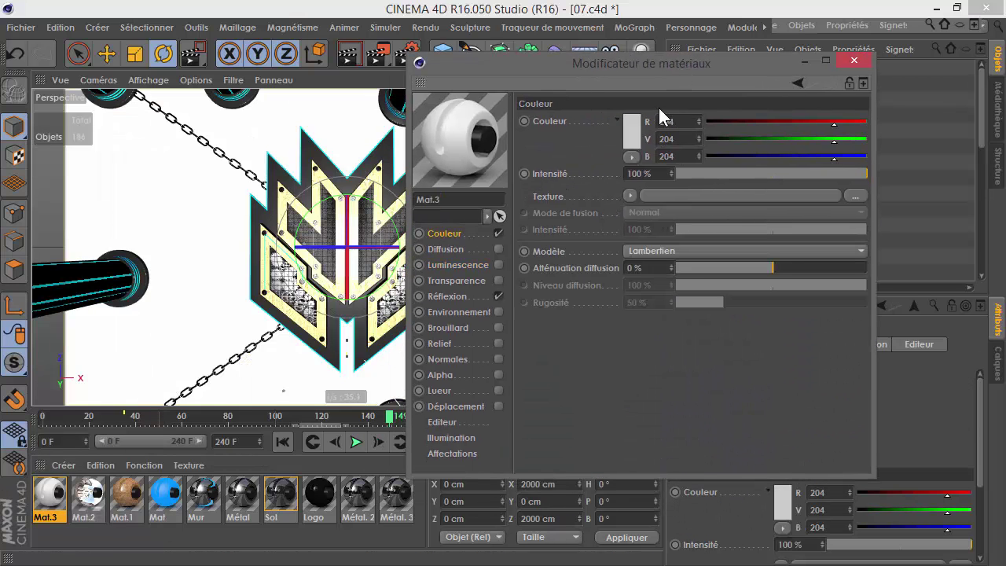
left_click(633, 127)
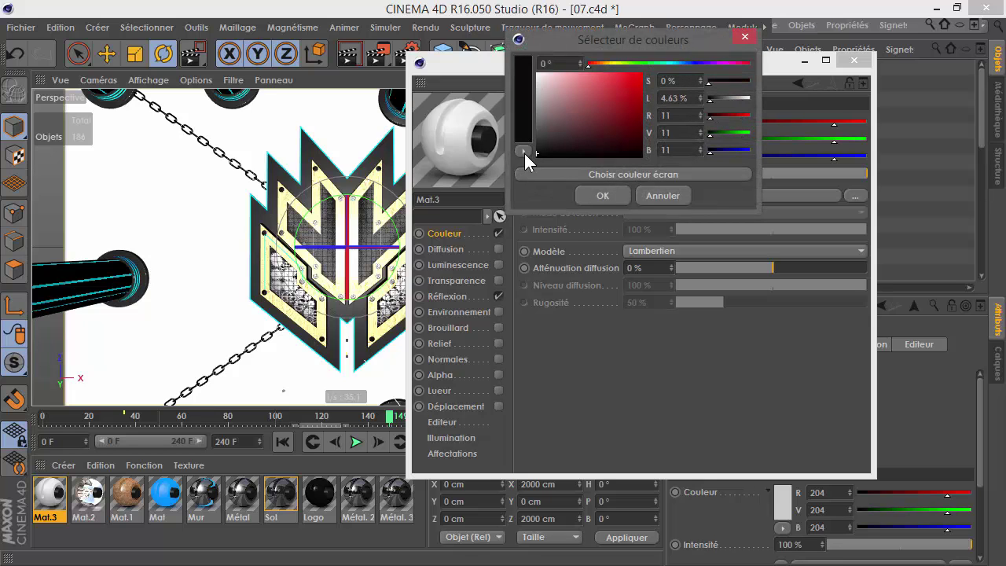
left_click(600, 195)
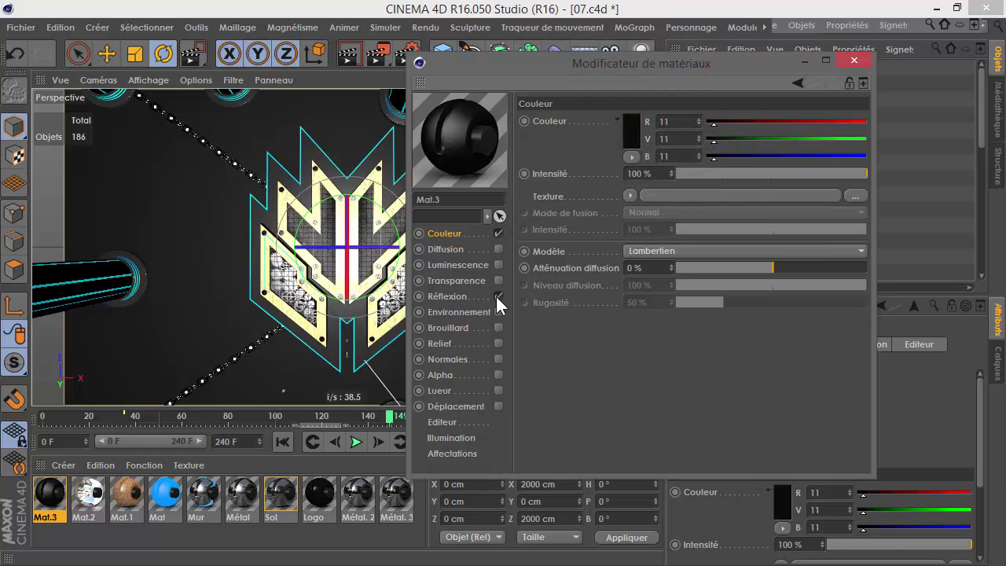
left_click(854, 61)
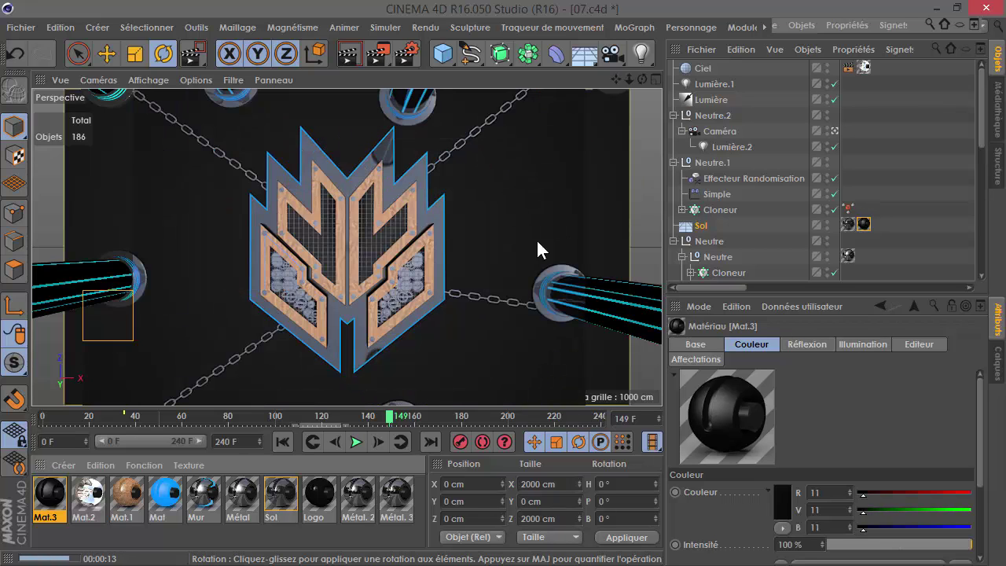
Add a Réflexion (Antérieure) layer to the black floor material's reflection channel
left_click(55, 501)
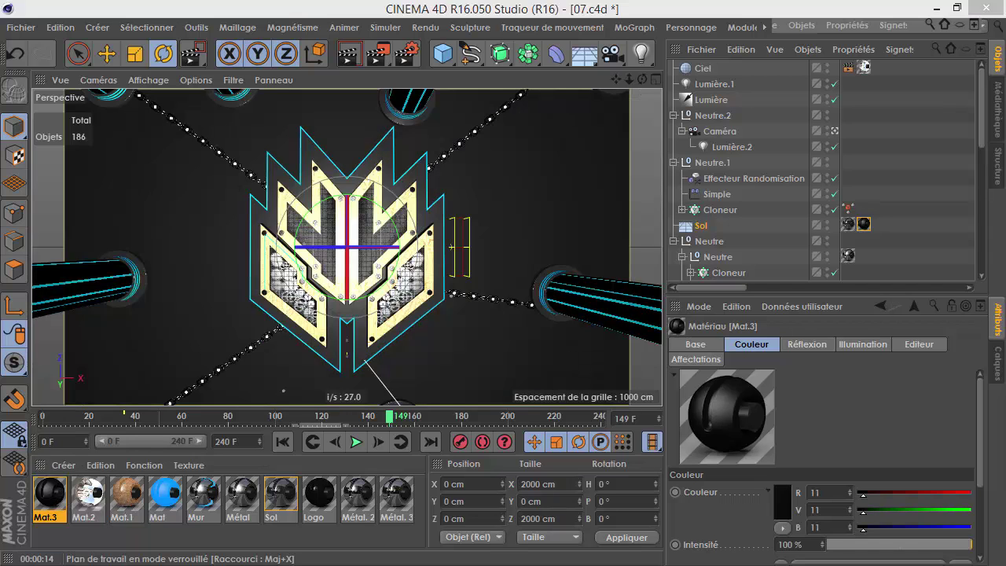
double_click(56, 500)
left_click(217, 297)
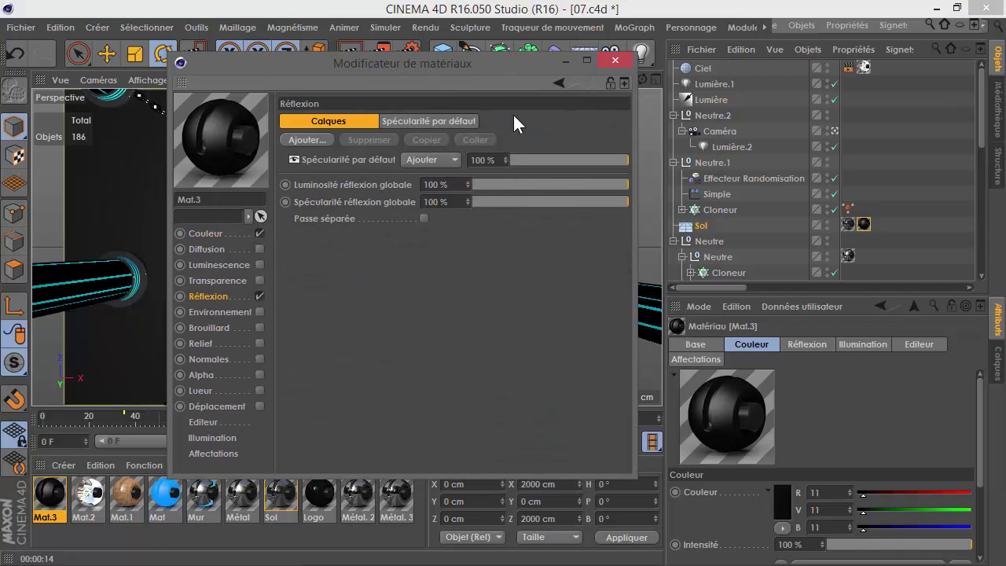
left_click(291, 140)
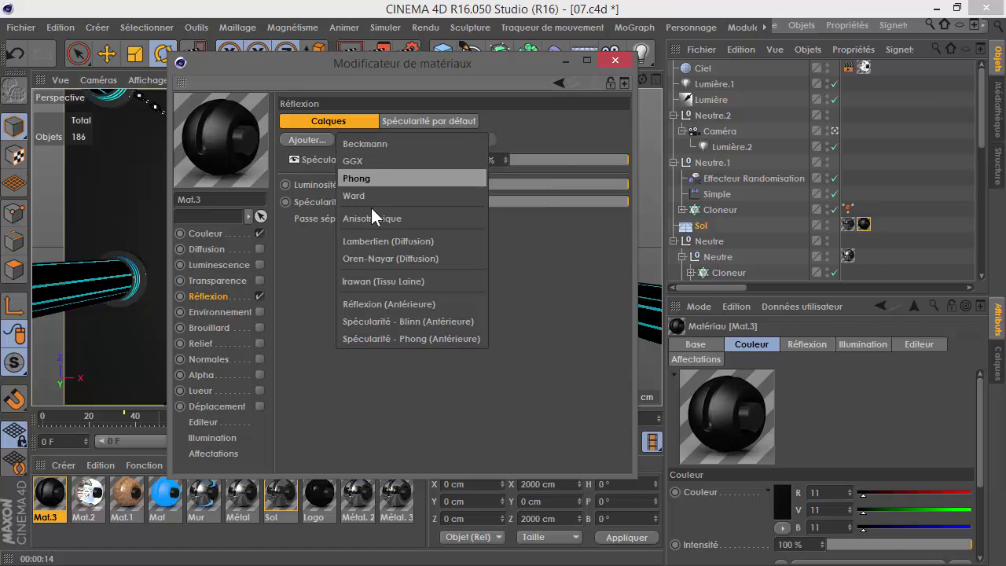
left_click(399, 305)
scroll(499, 288, "down", 1)
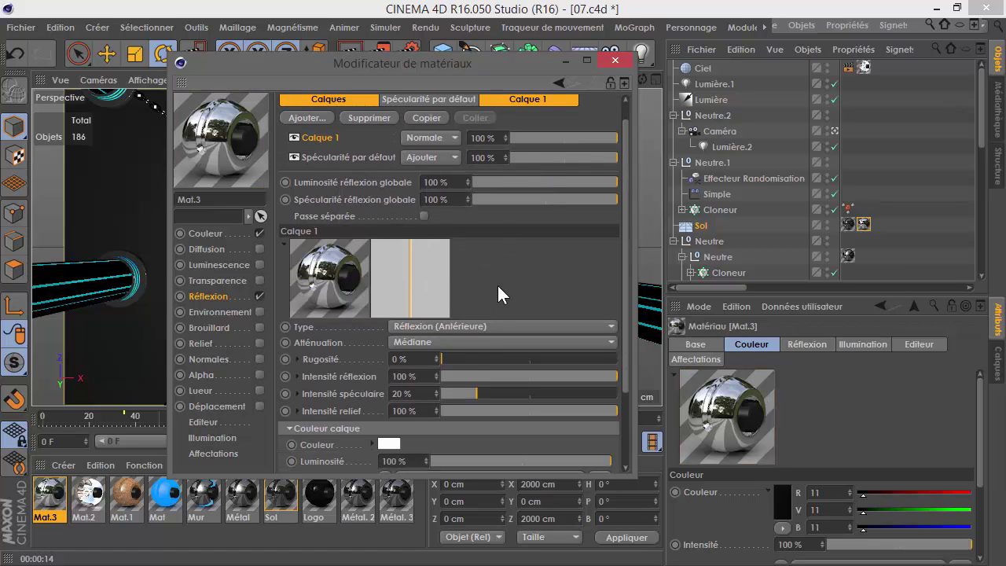
Set the floor reflection layer's luminosity to 8% and its roughness to 5%
left_click_drag(503, 456, 438, 459)
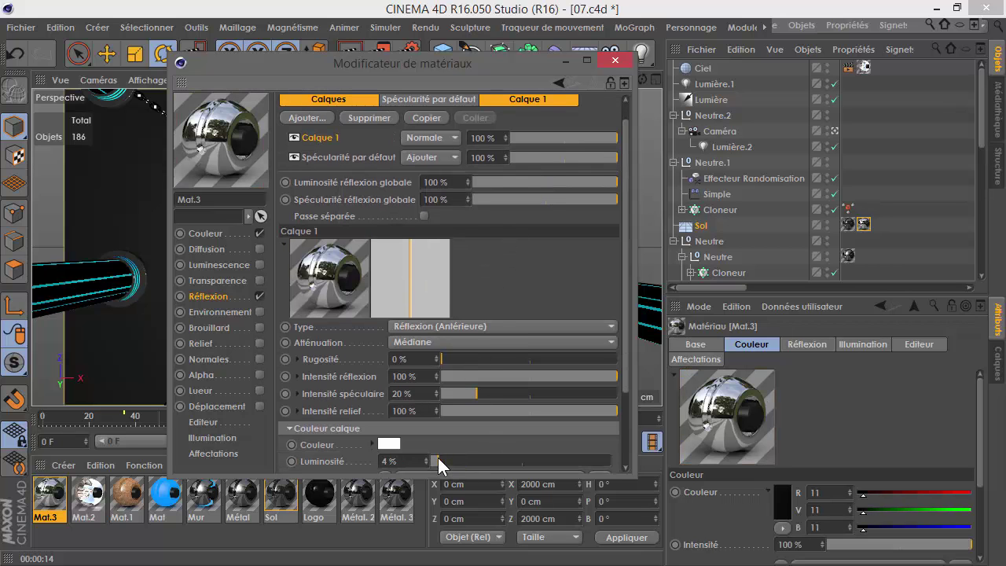
left_click(426, 458)
left_click(426, 458)
left_click(426, 458)
left_click(426, 458)
left_click_drag(421, 79, 894, 101)
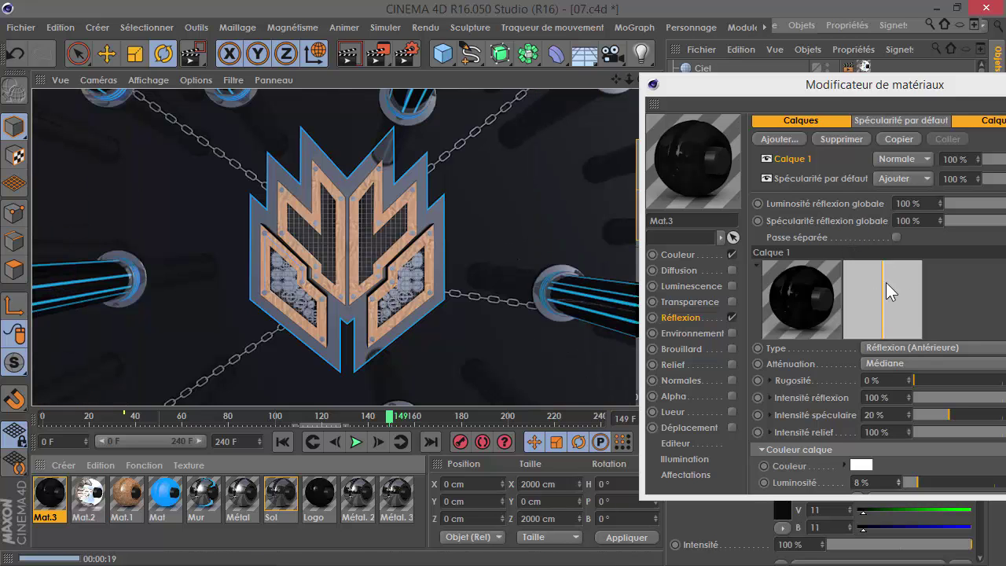
left_click_drag(910, 376, 912, 375)
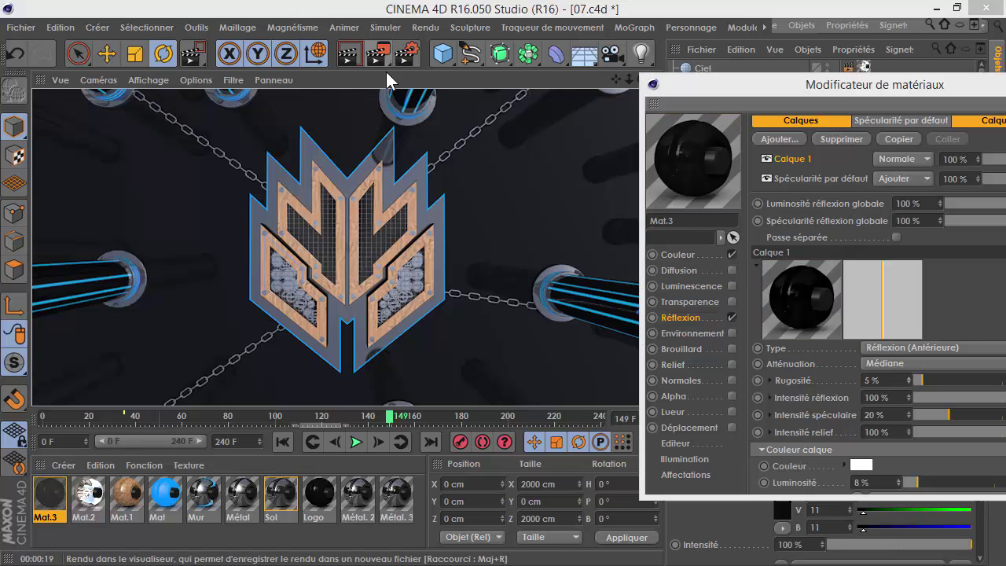
Render a region of the floor beside the logo to check the blurred reflection
left_click_drag(379, 54, 514, 171)
key("r")
key("w")
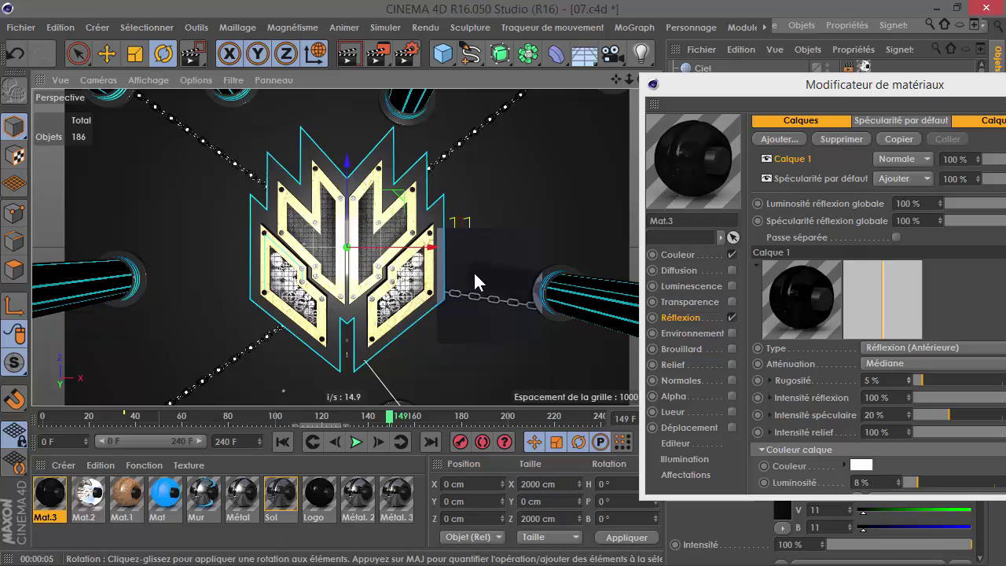
left_click_drag(806, 84, 285, 206)
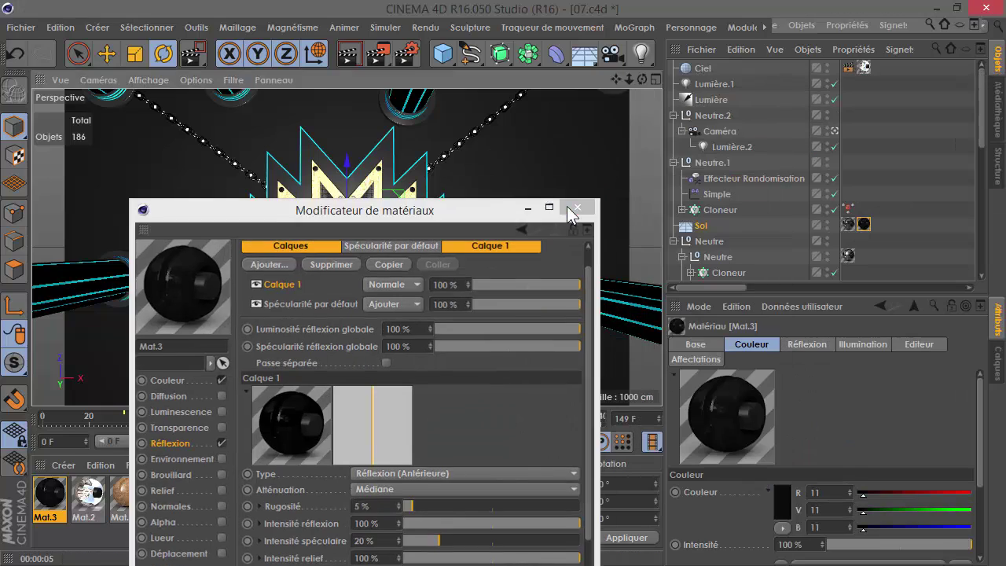
Close the material editor and render the view at frame 25 to check the floor between the pillars
left_click(573, 209)
left_click_drag(321, 419, 101, 417)
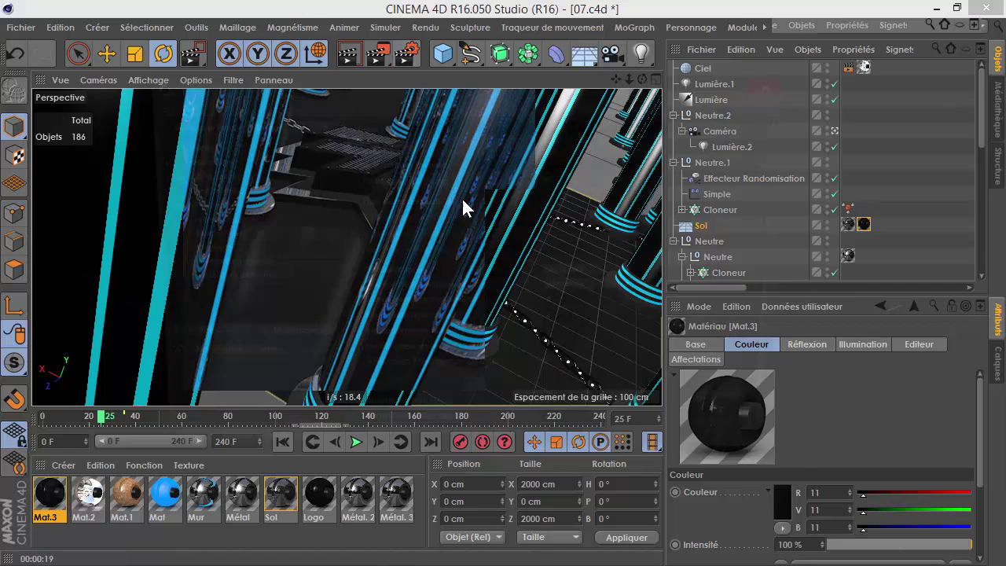
Set the physical renderer's sampling quality to Faible in the render settings and close them
key("ctrl+b")
left_click(572, 291)
left_click(571, 305)
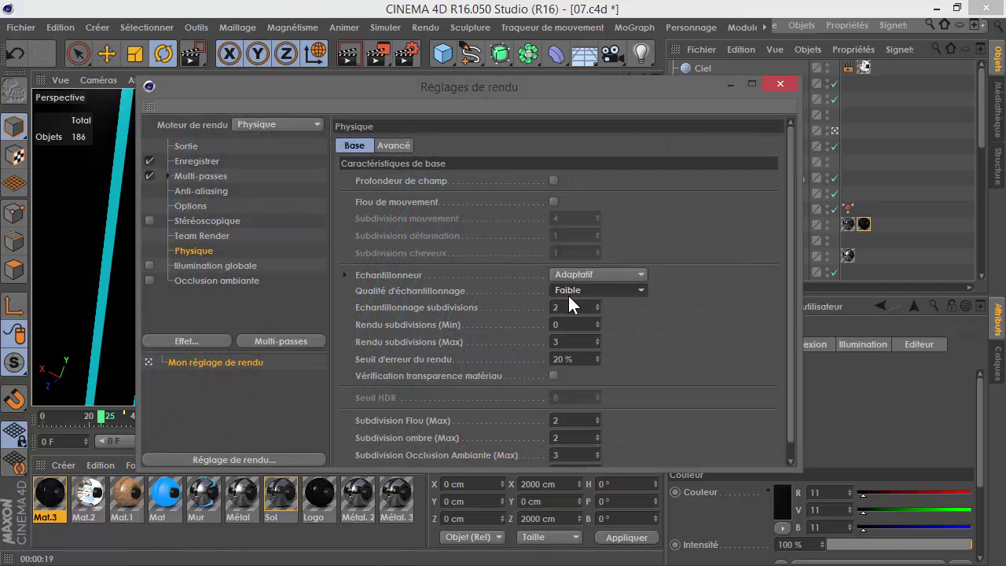
left_click(569, 292)
left_click(621, 309)
left_click(583, 309)
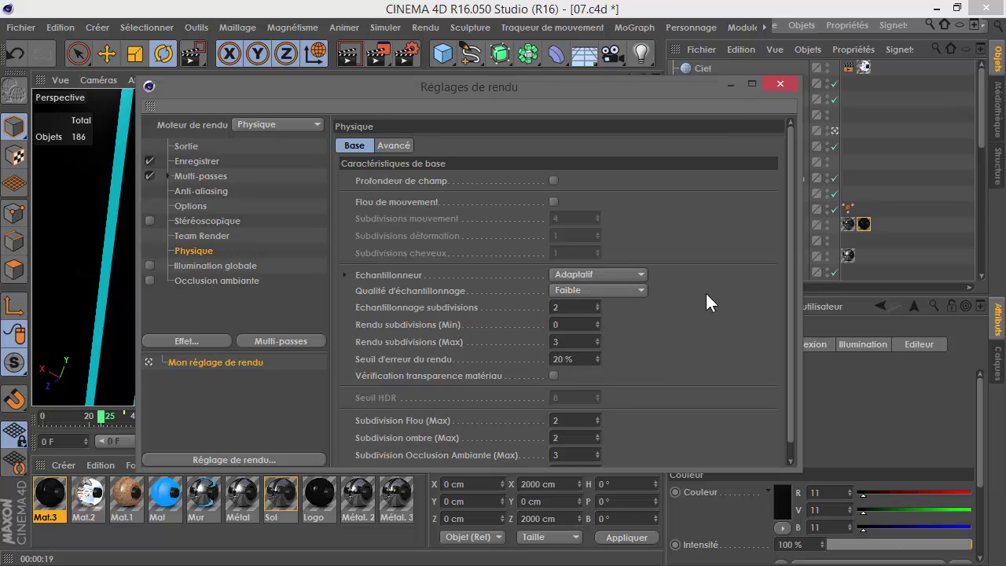
left_click(777, 83)
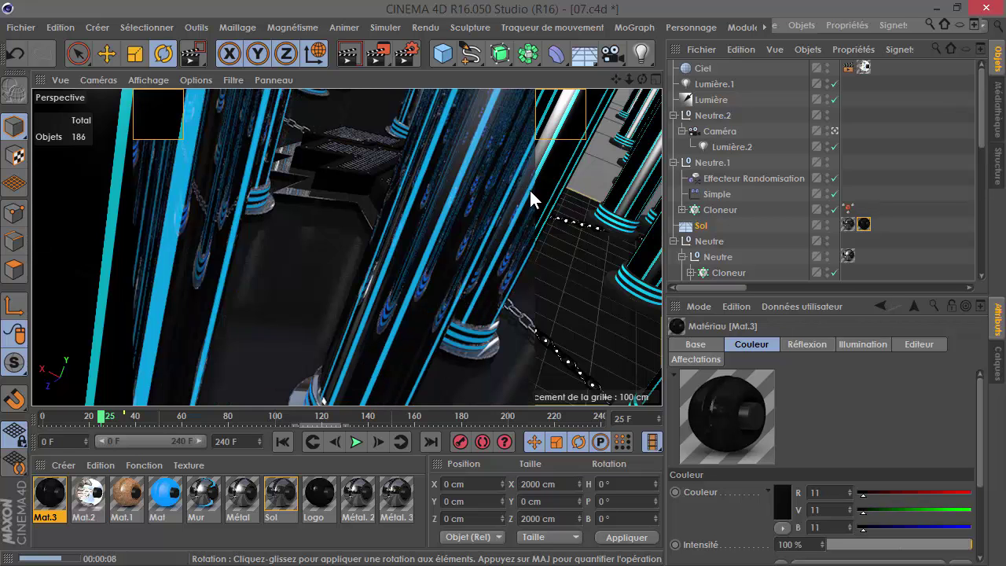
Play the animation up to frame 90 and render the logo close-up in the view
left_click(354, 442)
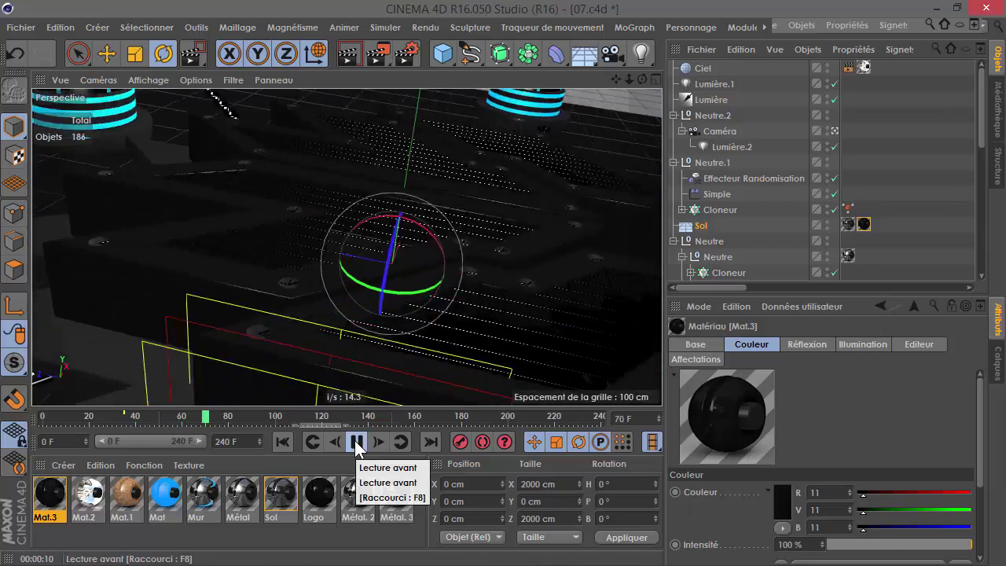
left_click(356, 443)
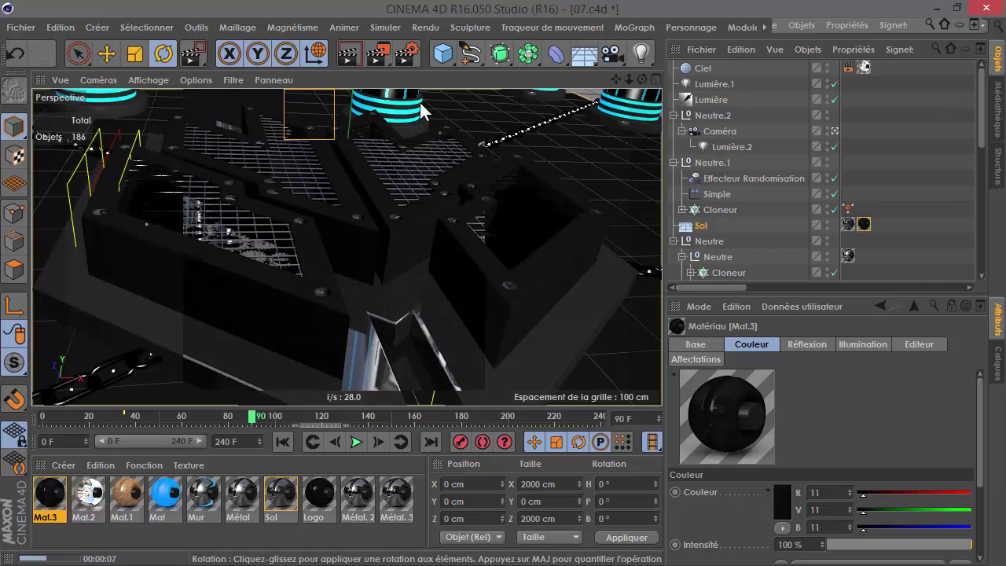
Open the earlier scene version 06.c4d from the recently used files
left_click(691, 28)
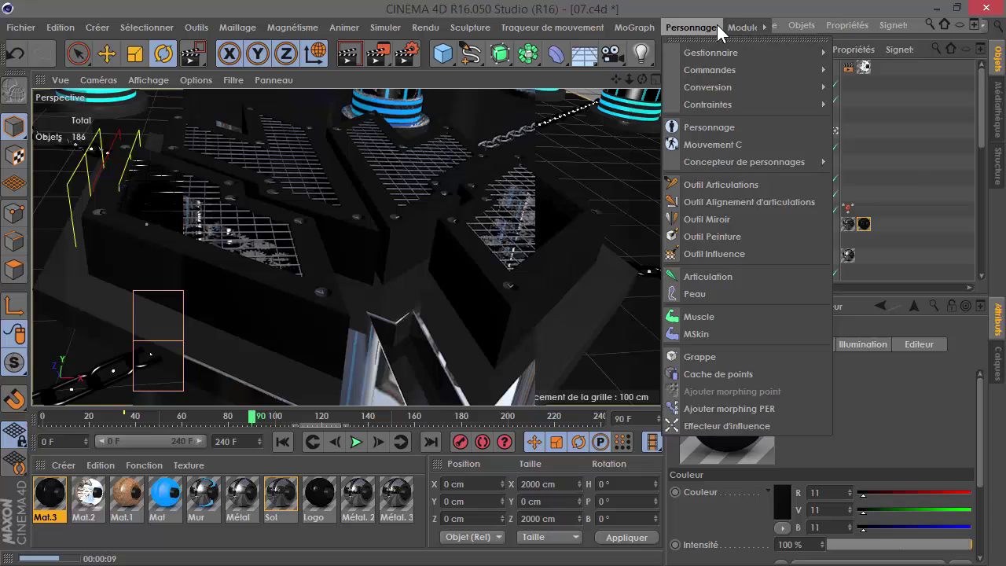
left_click(762, 24)
mouse_move(768, 70)
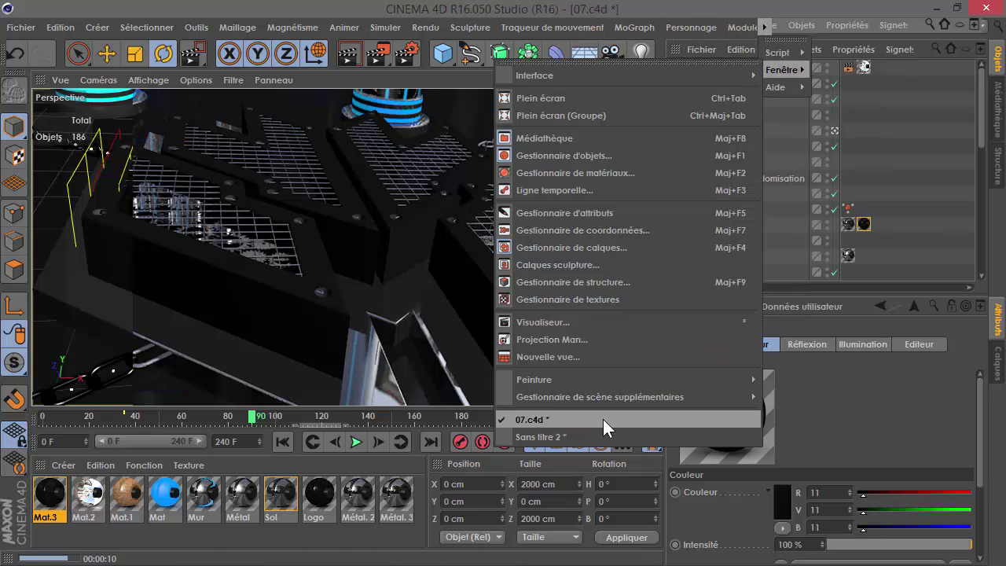
left_click(35, 28)
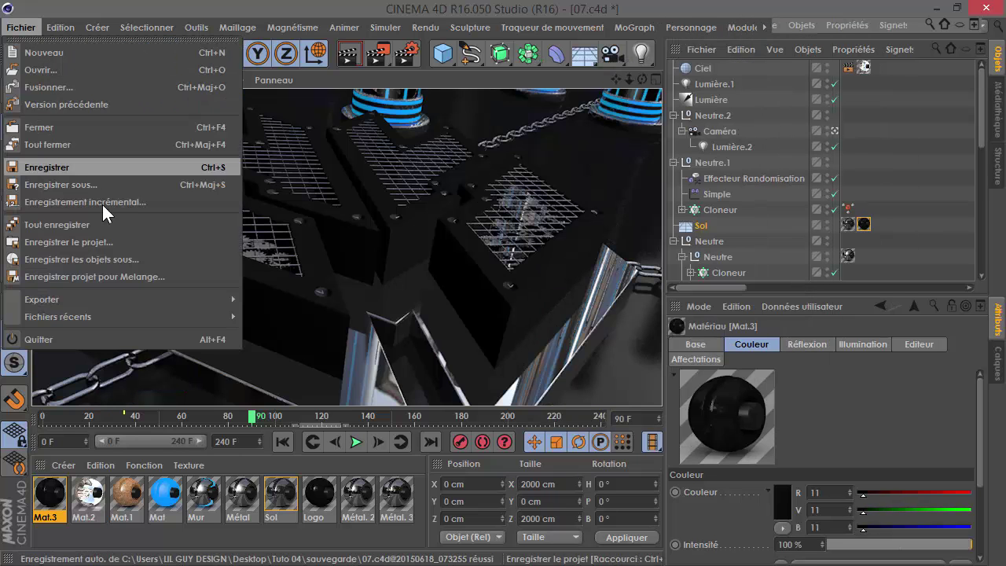
mouse_move(113, 312)
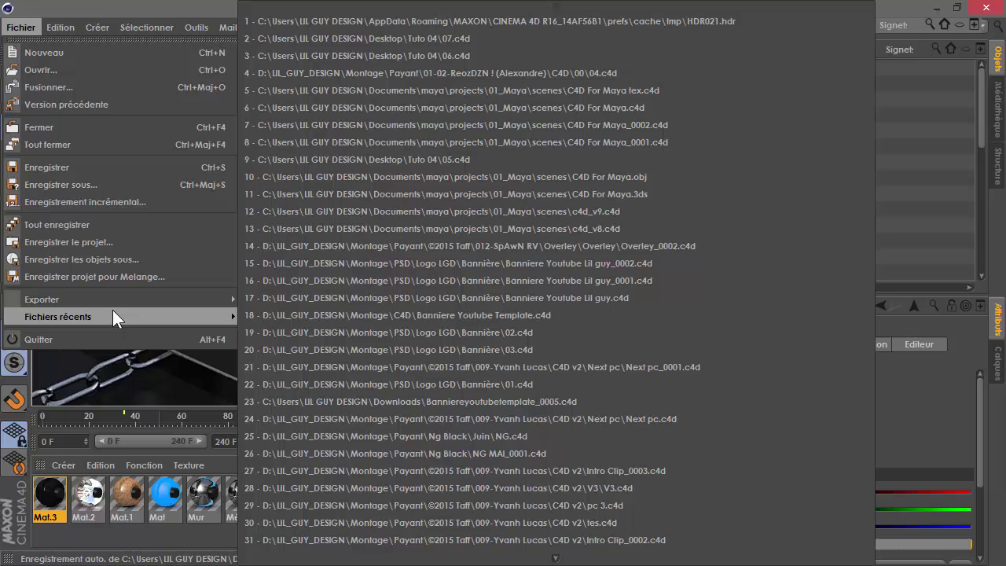
left_click(440, 56)
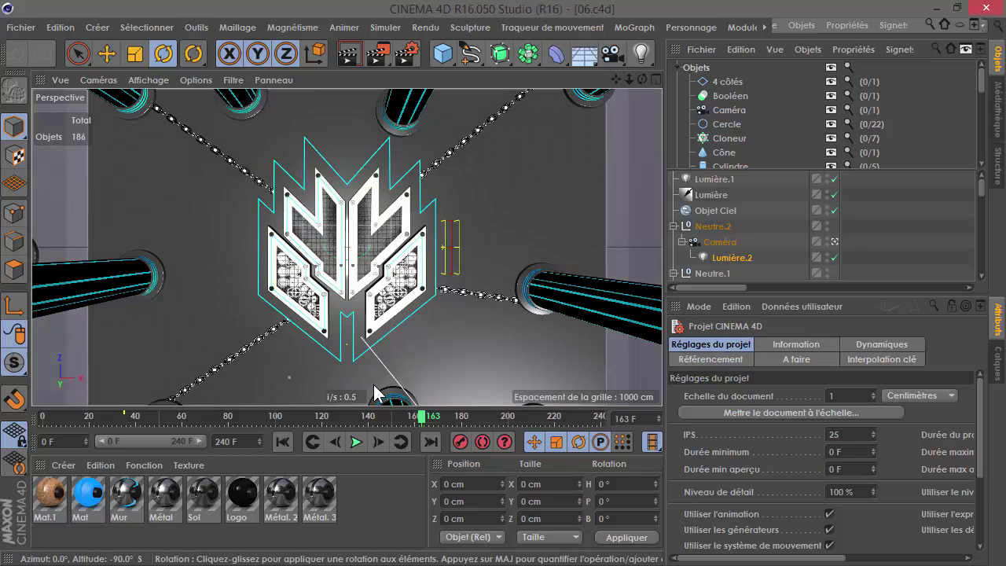
Go to frame 116 of the earlier scene and render the view for comparison
left_click_drag(353, 414, 313, 415)
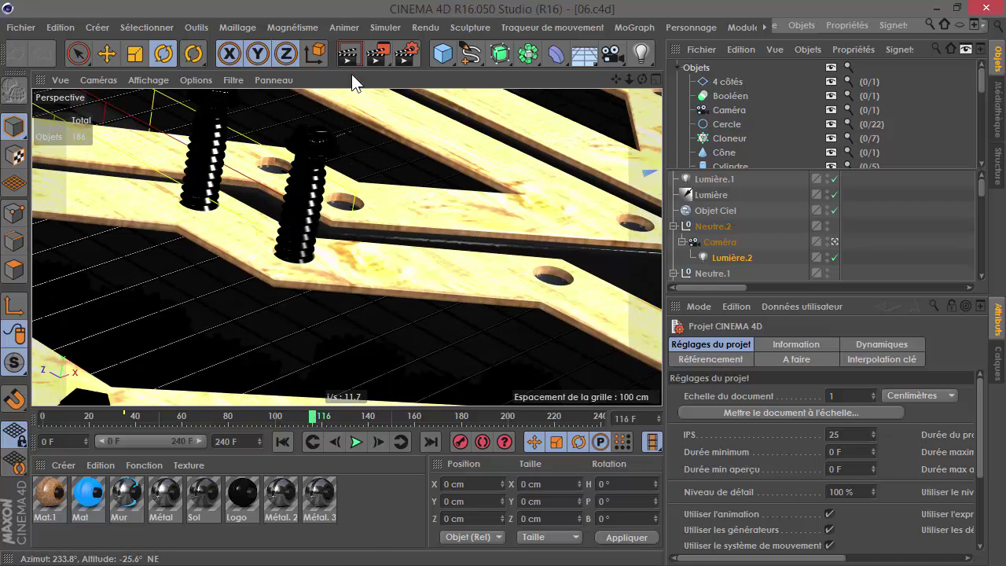
left_click(359, 54)
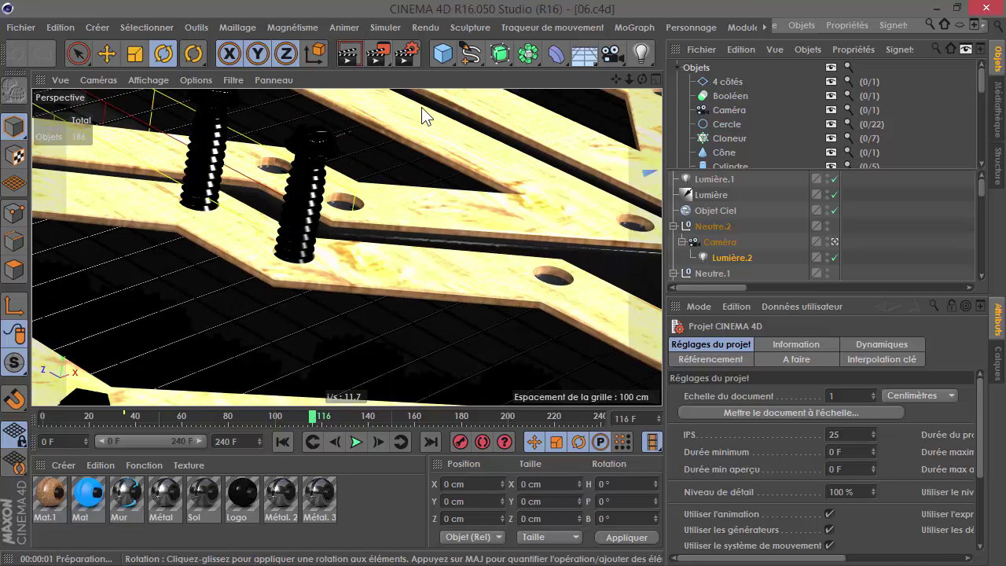